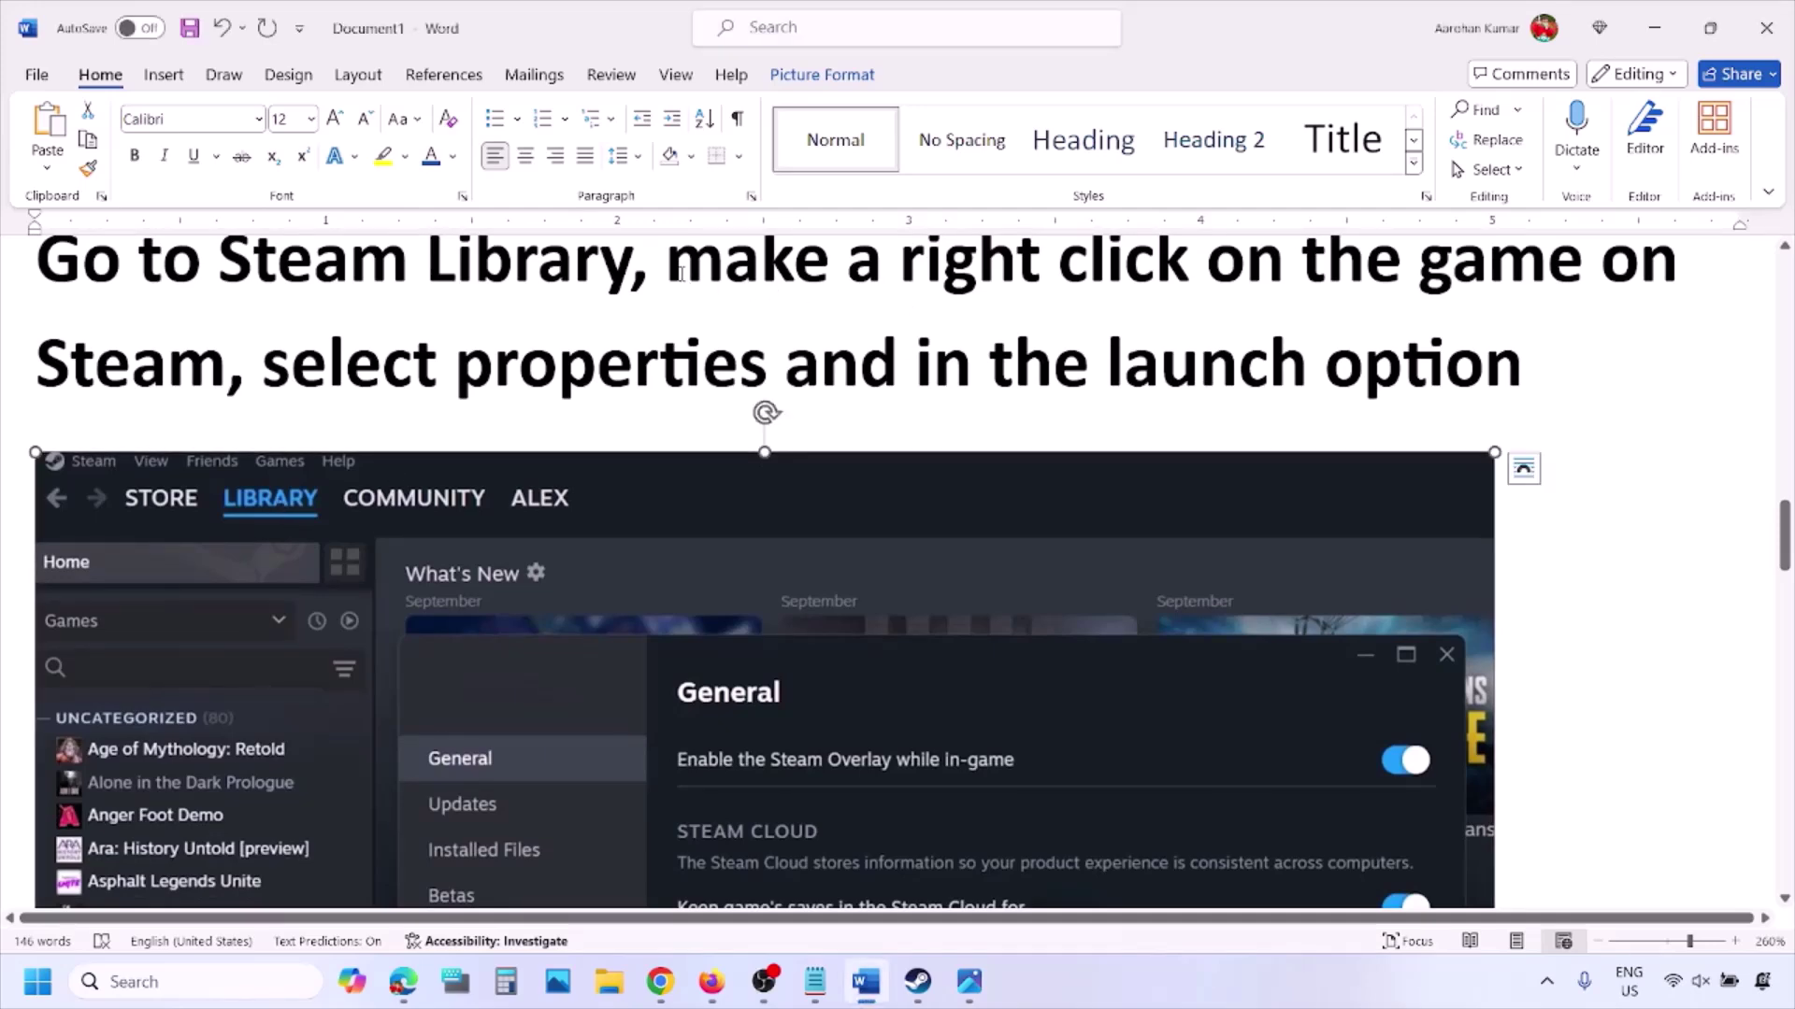
- Examine the Steam launch option instructions and the example screenshots for -dx11, -d3d11 and -dx12 in the Word document
left_click_drag(678, 276, 1453, 265)
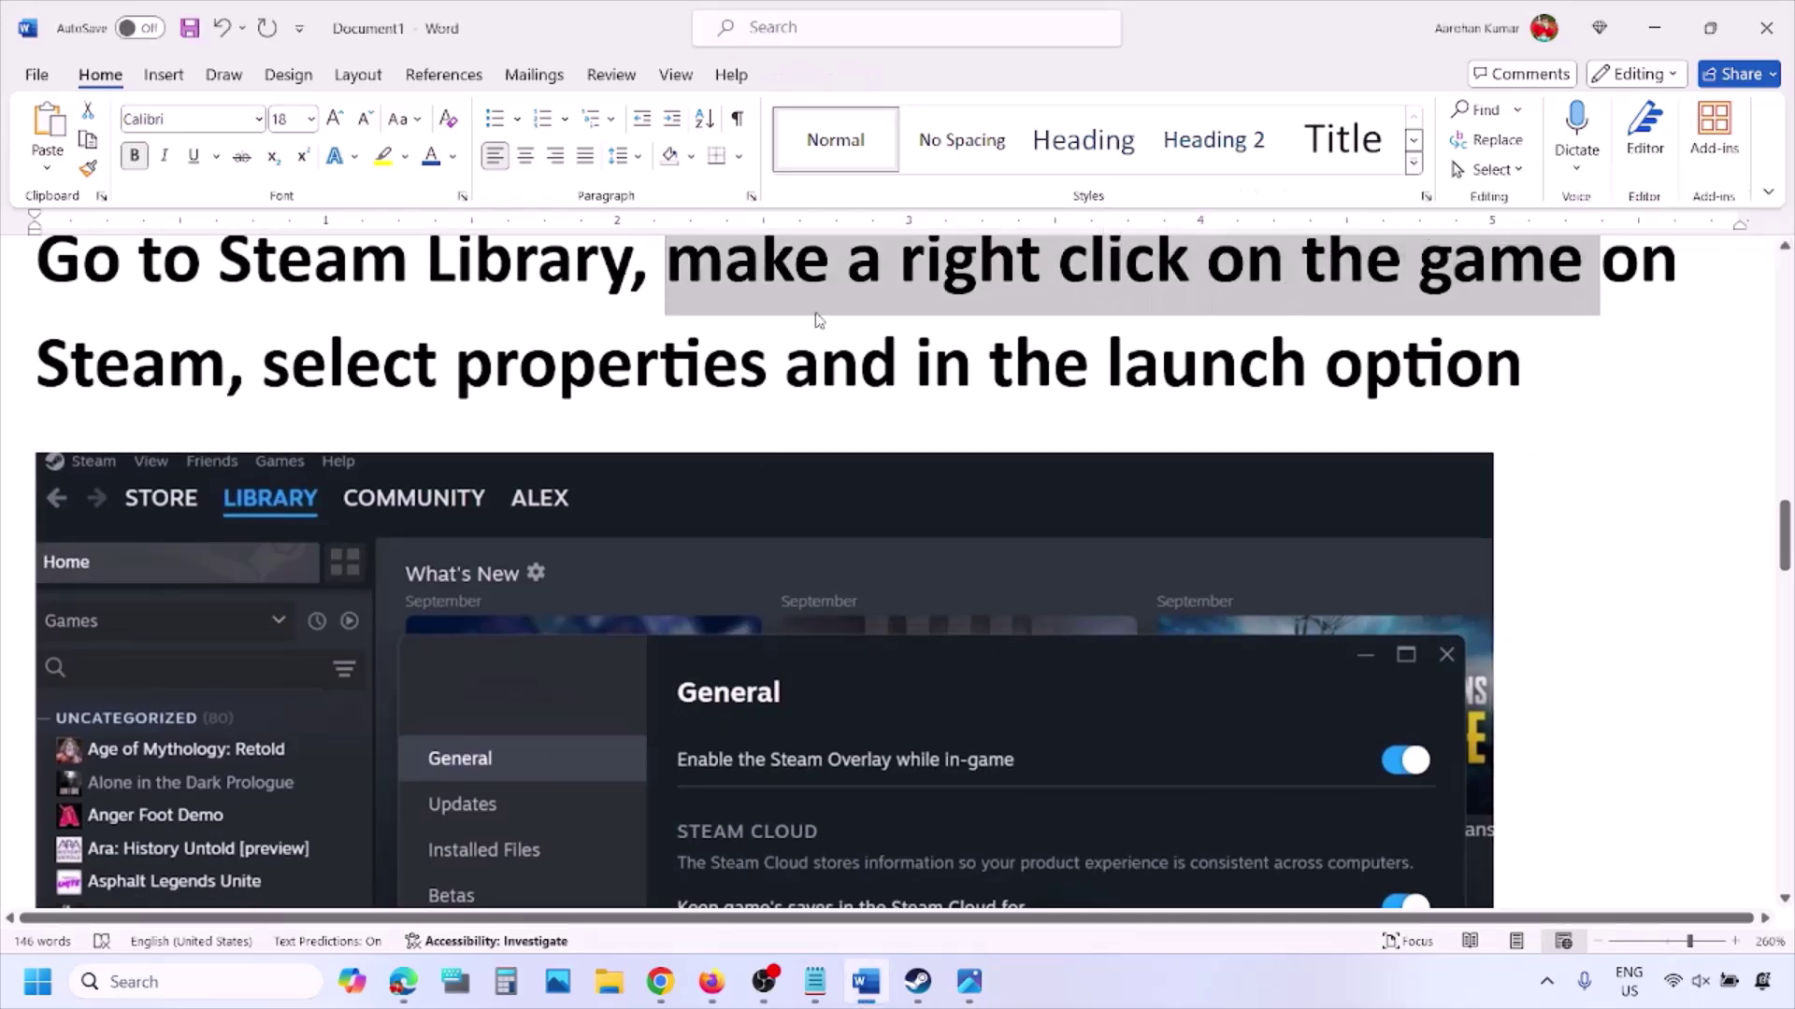
left_click_drag(440, 364, 776, 369)
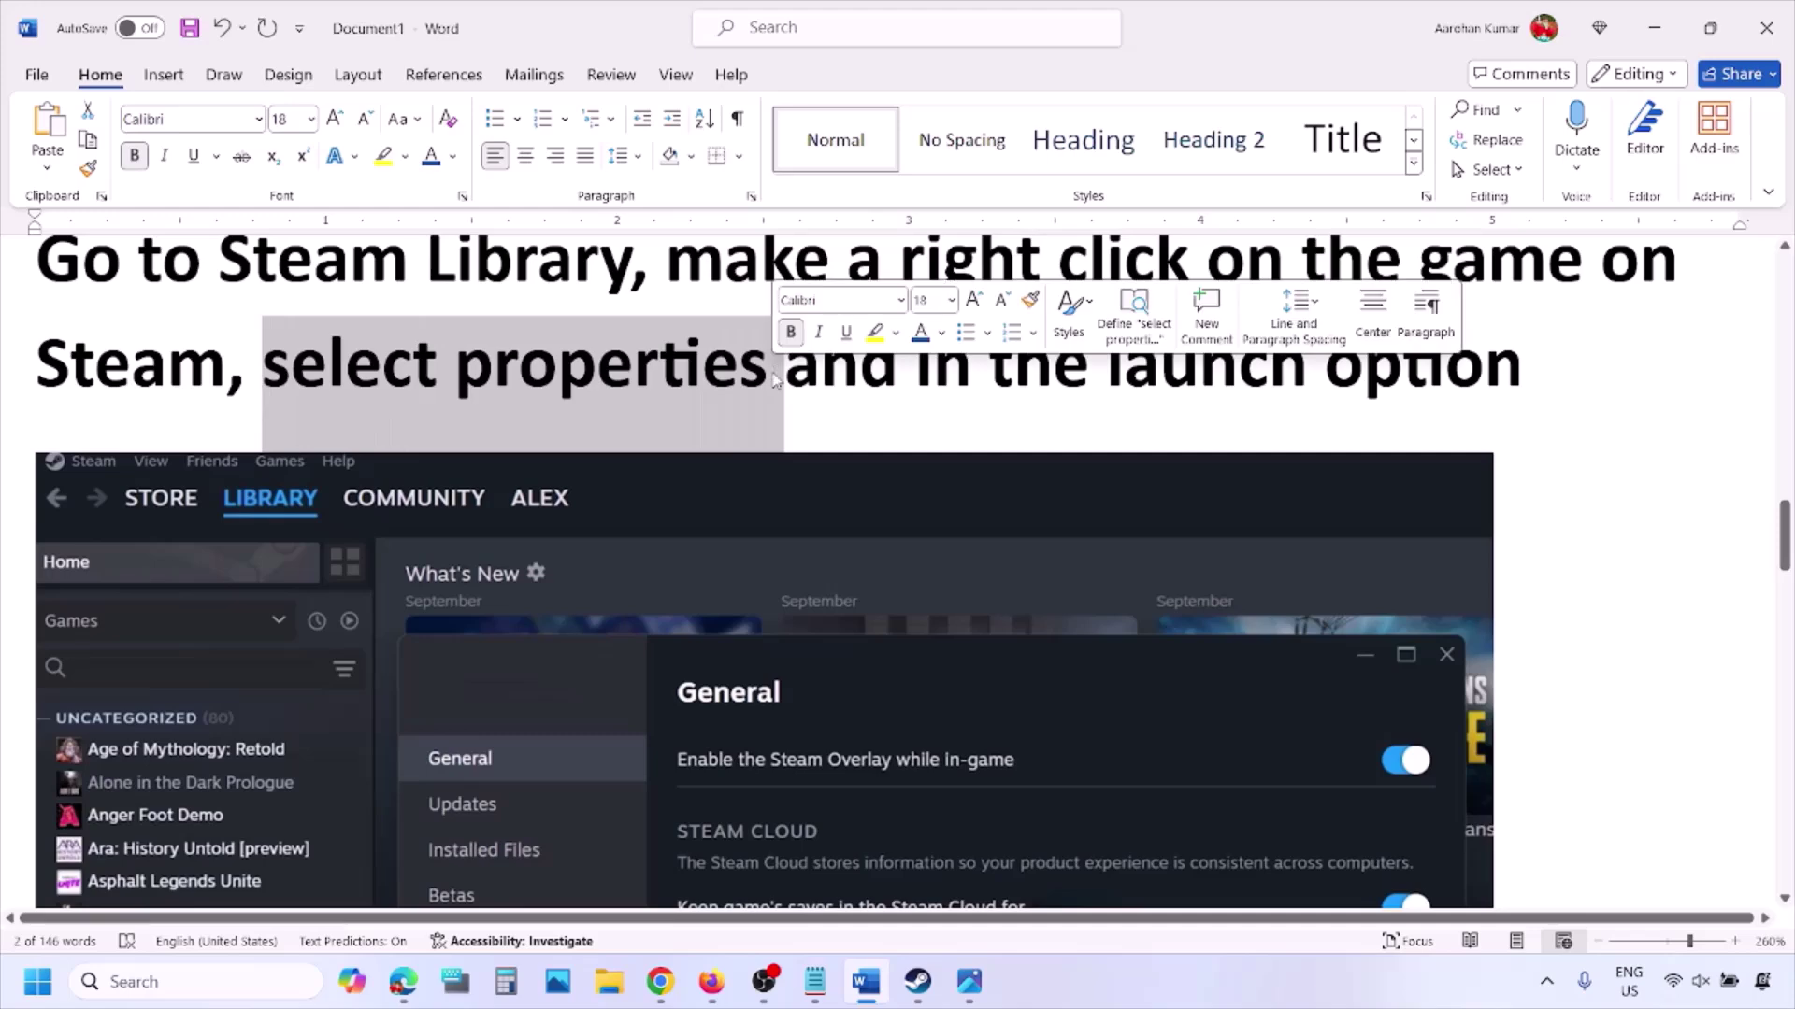
scroll(772, 374, "down", 5)
scroll(773, 374, "up", 2)
right_click(773, 364)
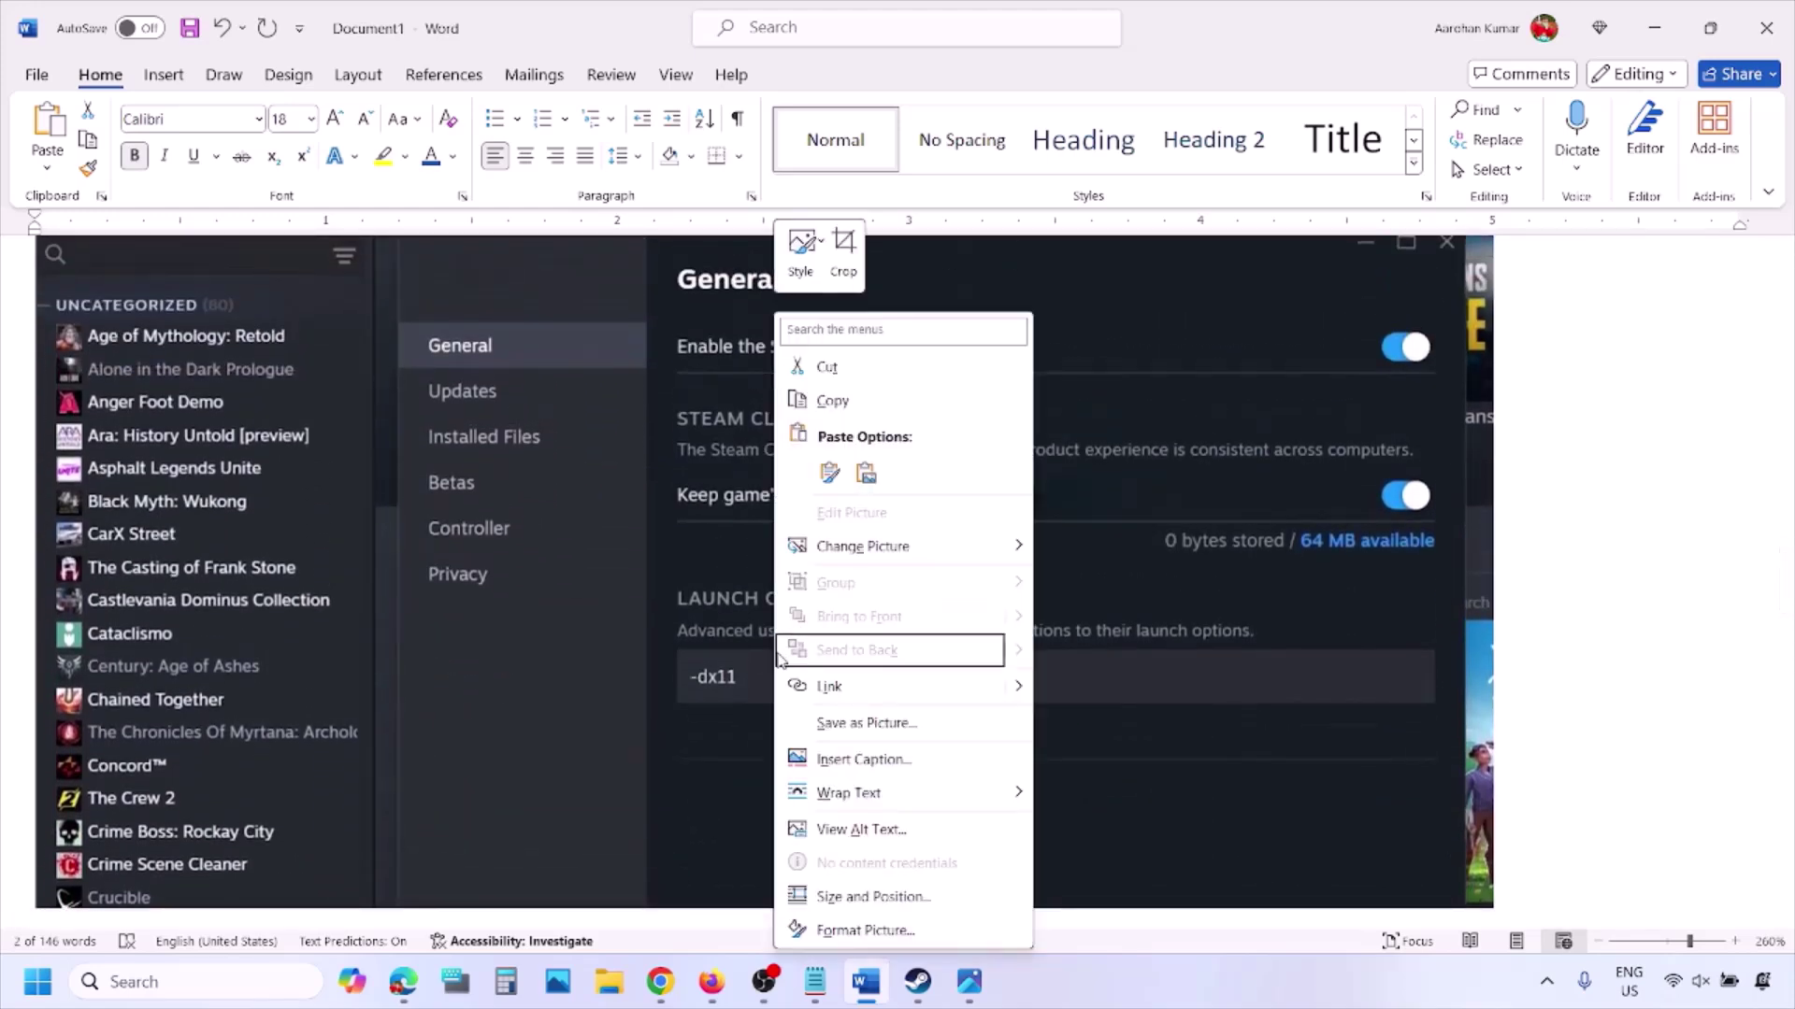
left_click(708, 687)
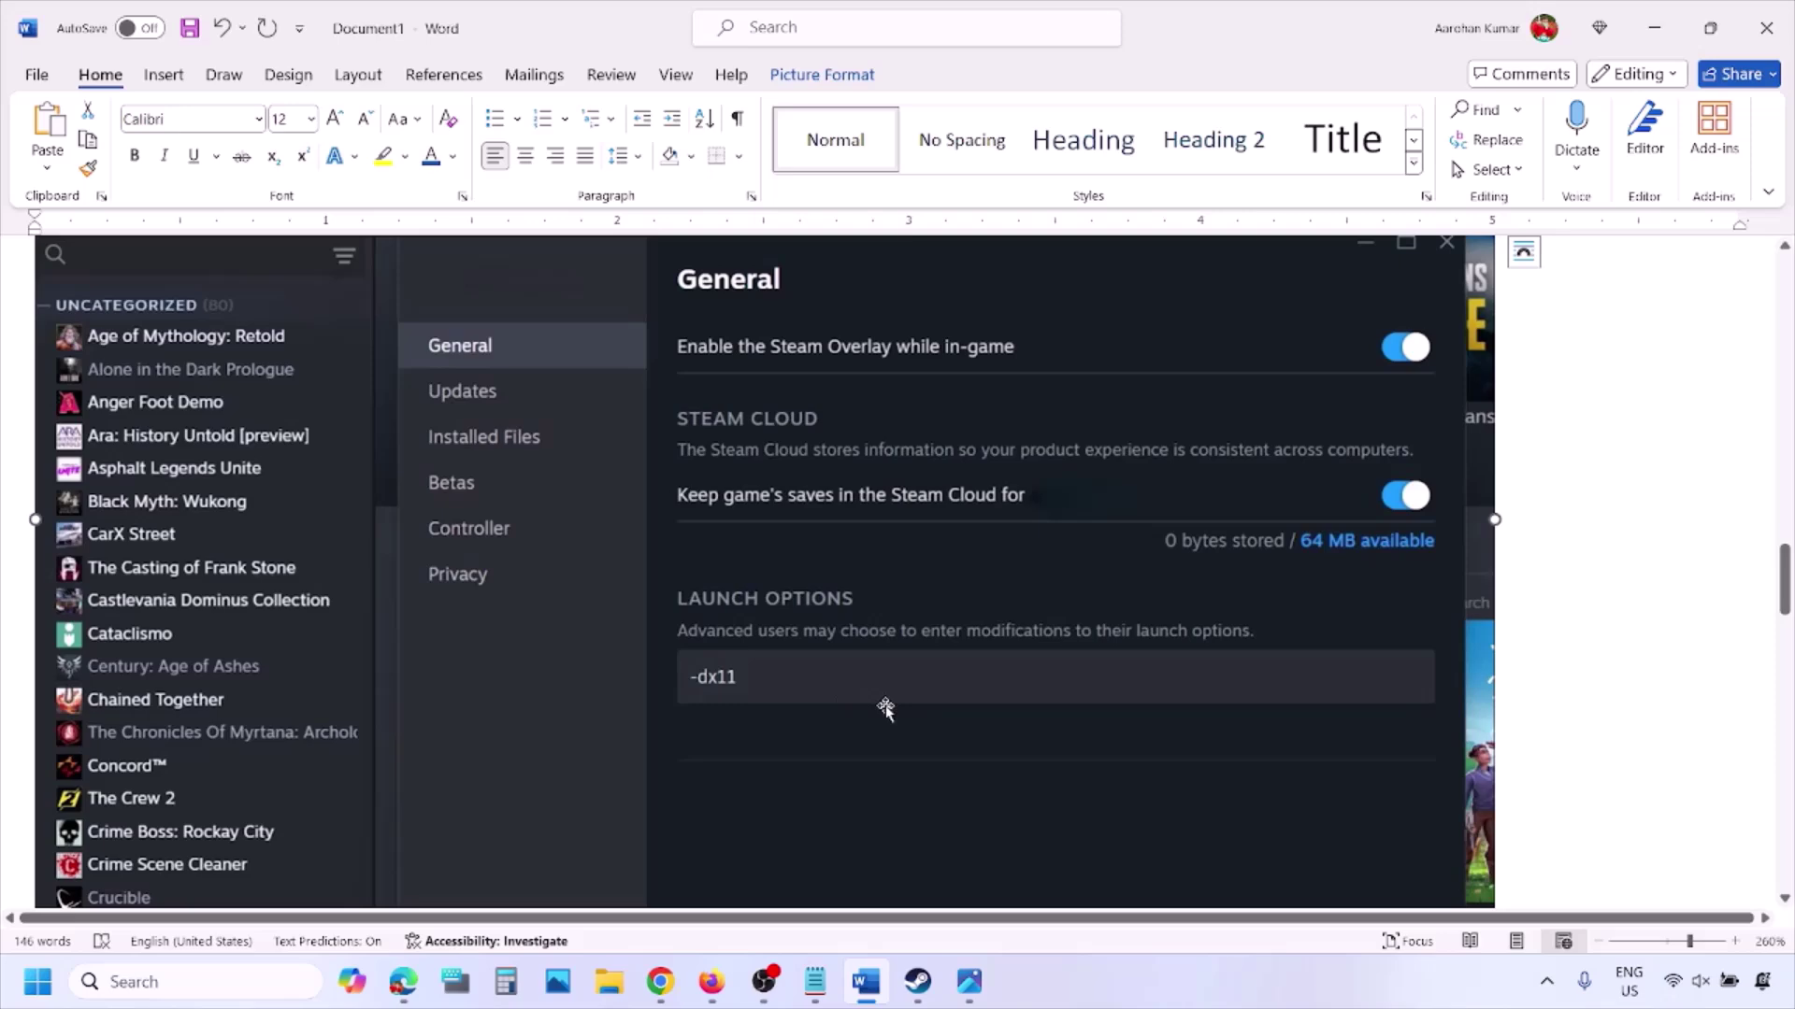
scroll(885, 707, "down", 7)
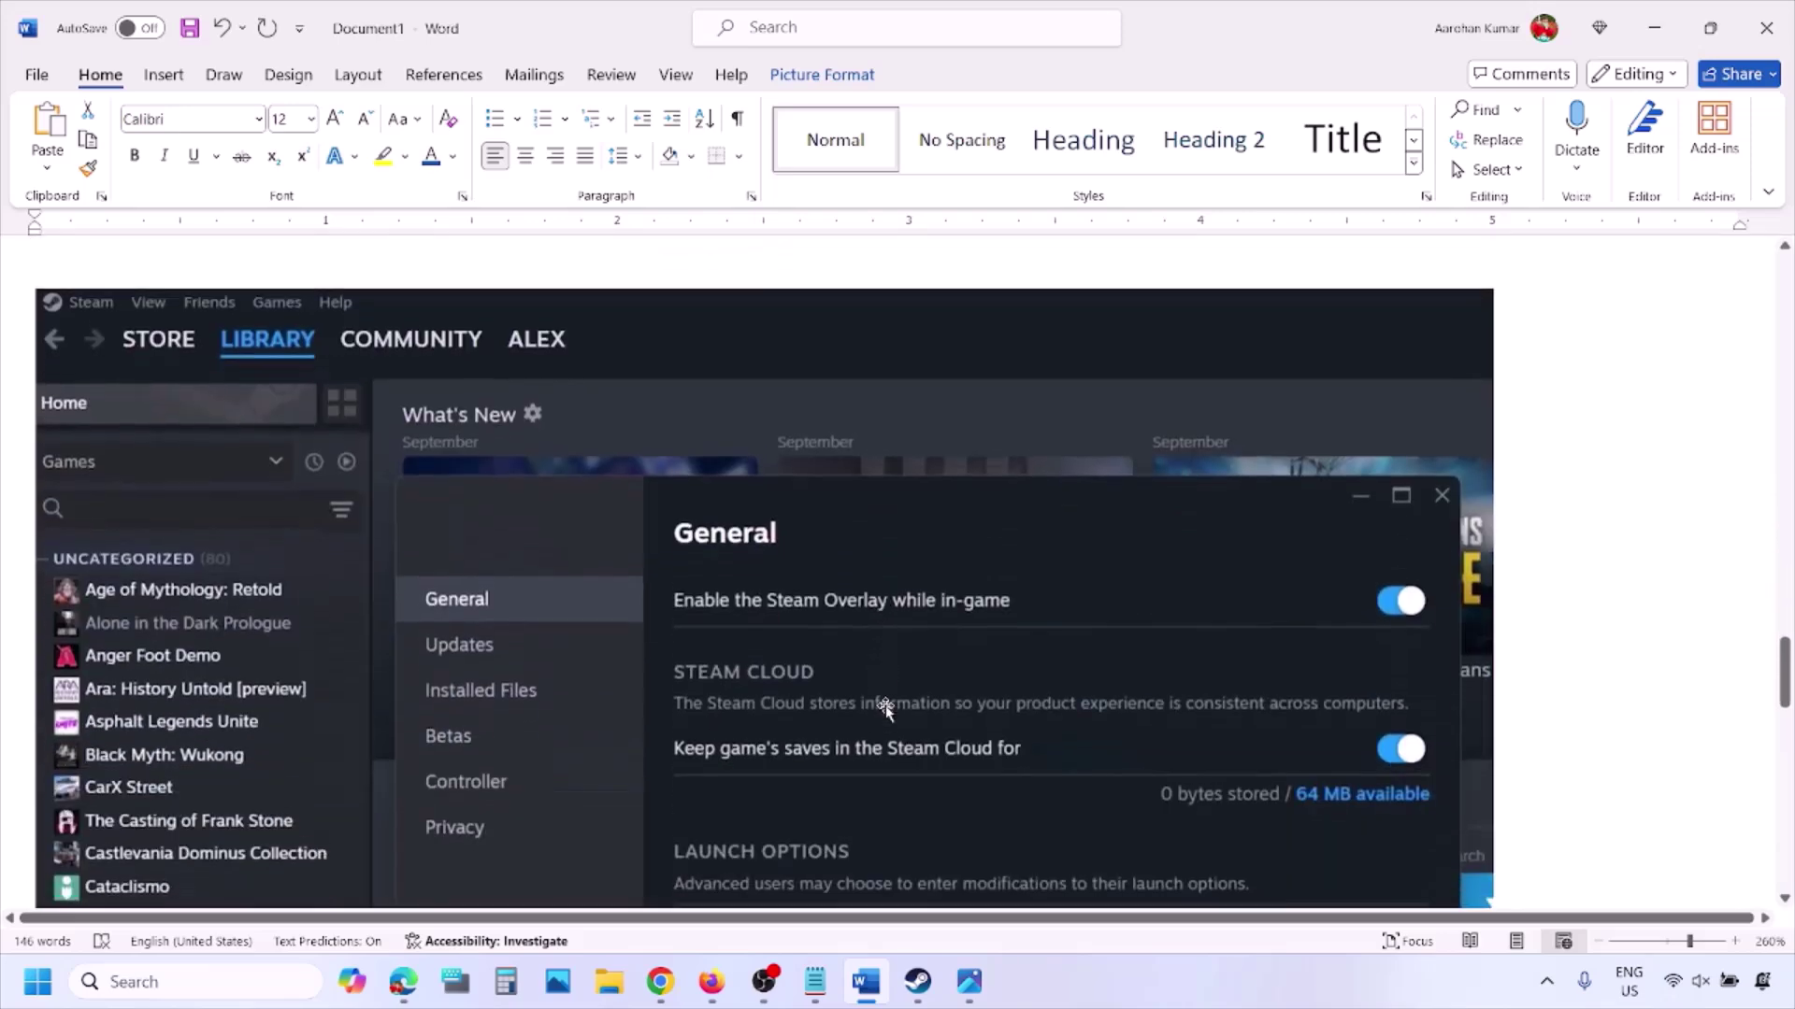
scroll(885, 708, "down", 2)
scroll(781, 531, "up", 1)
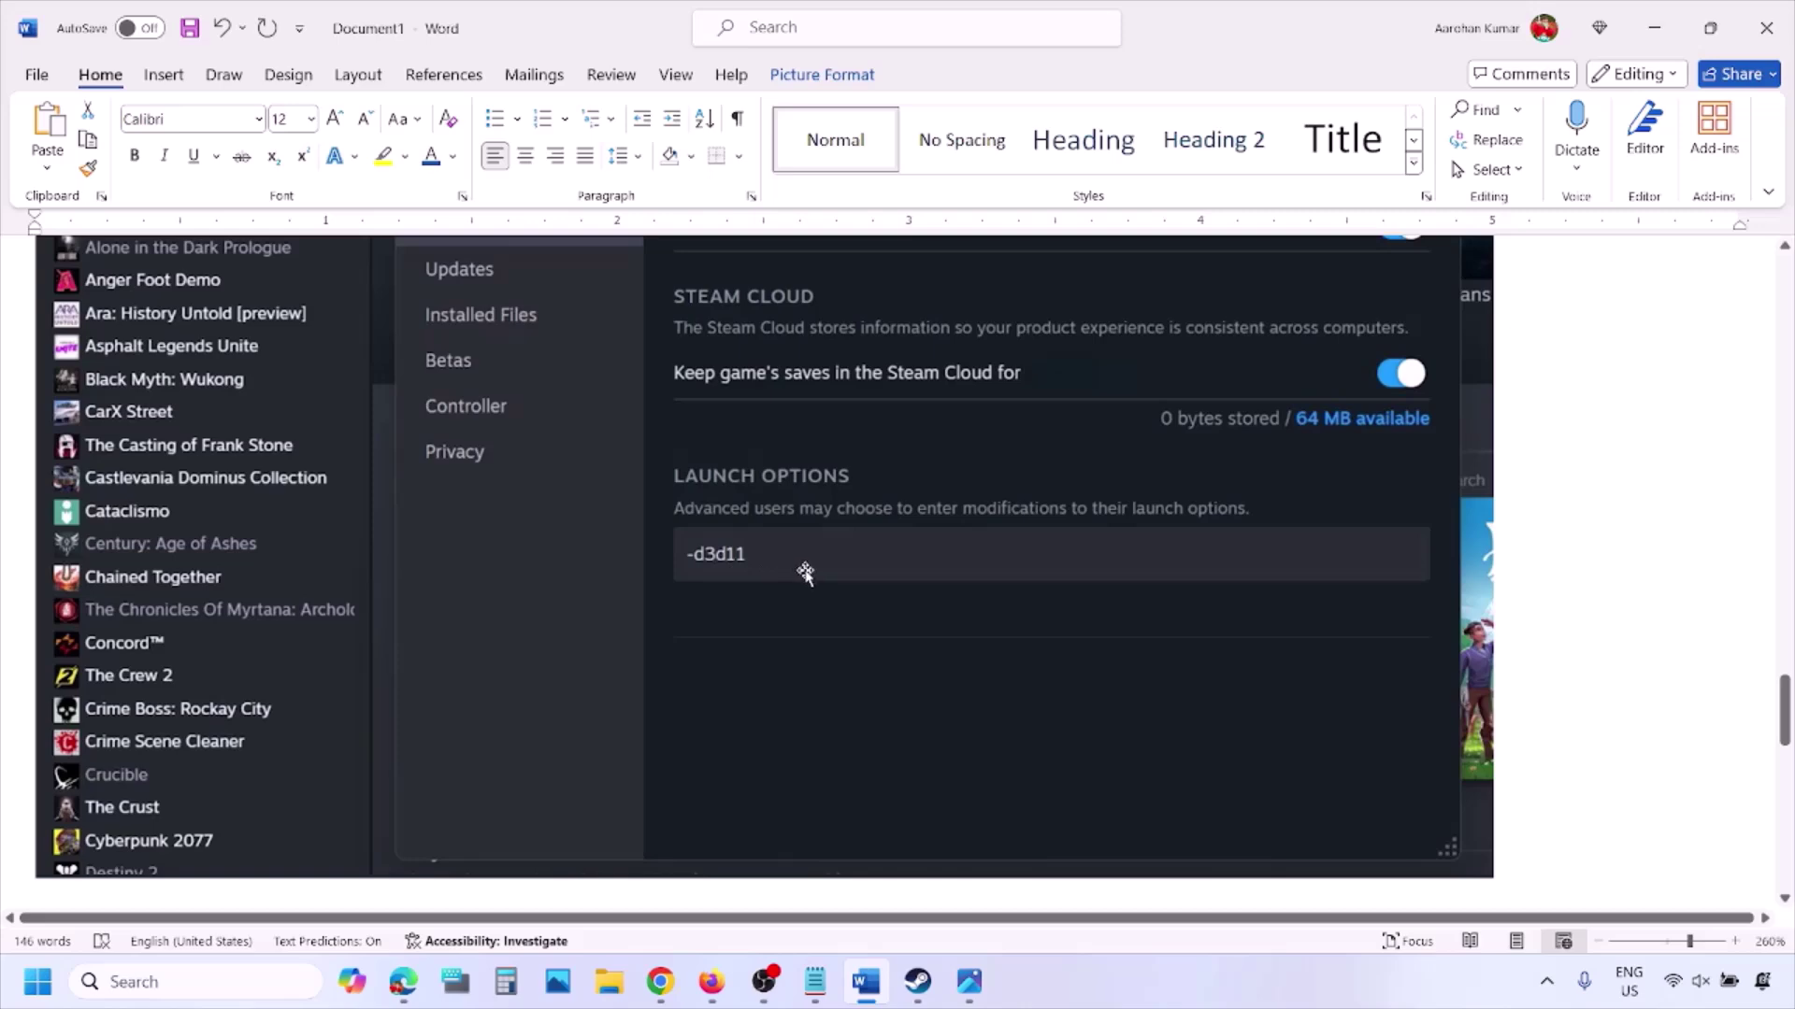
scroll(805, 572, "down", 7)
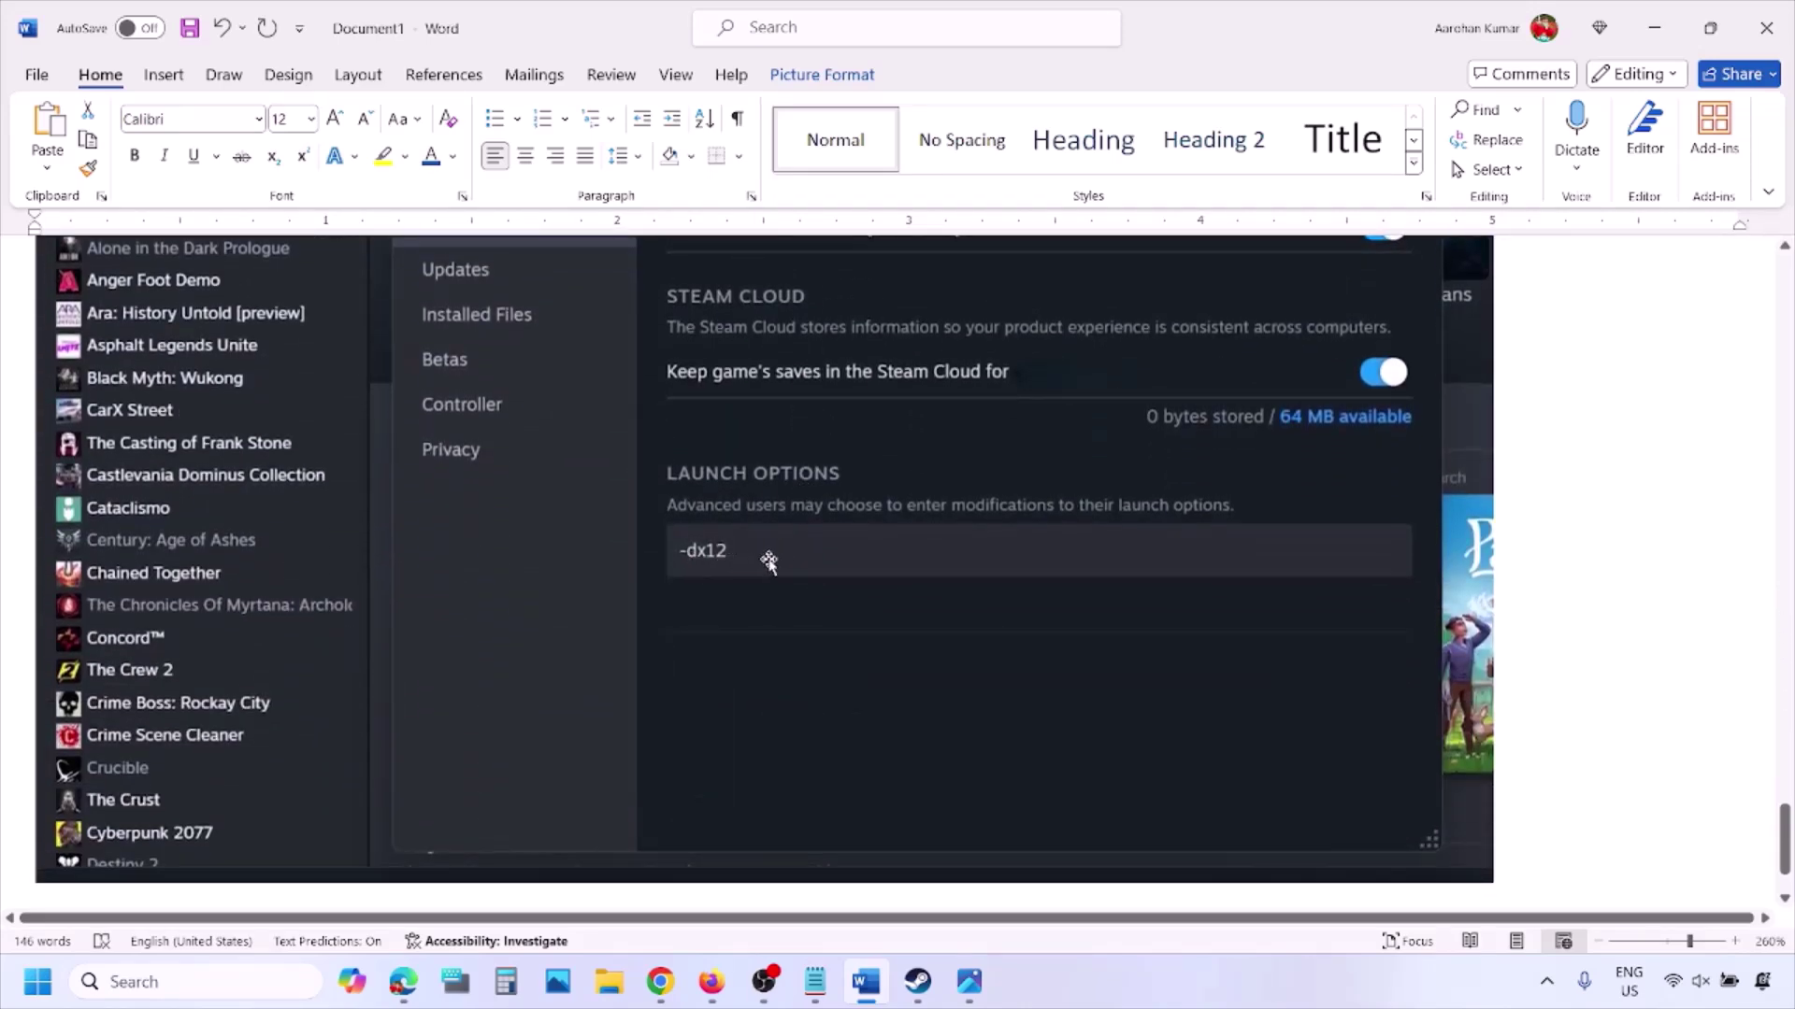
- Switch to the Steam library and display the Windows power options that include Restart
key("alt+Tab")
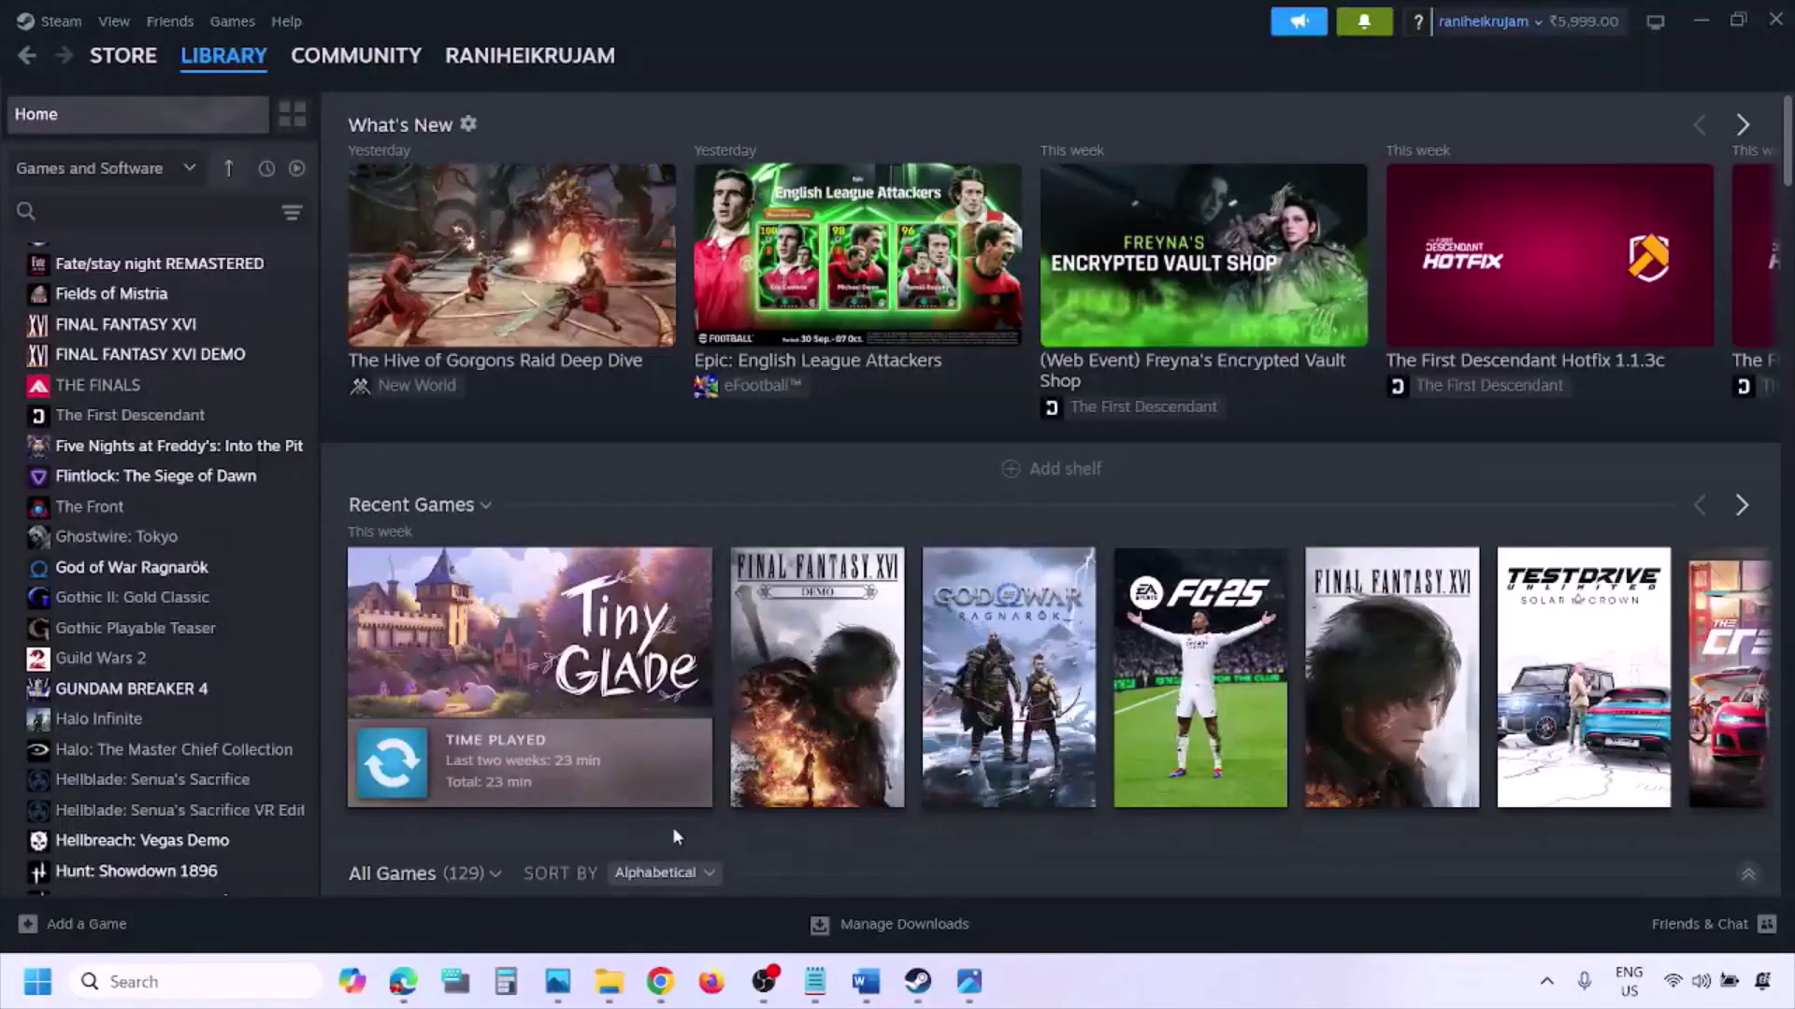
left_click(38, 982)
left_click(680, 900)
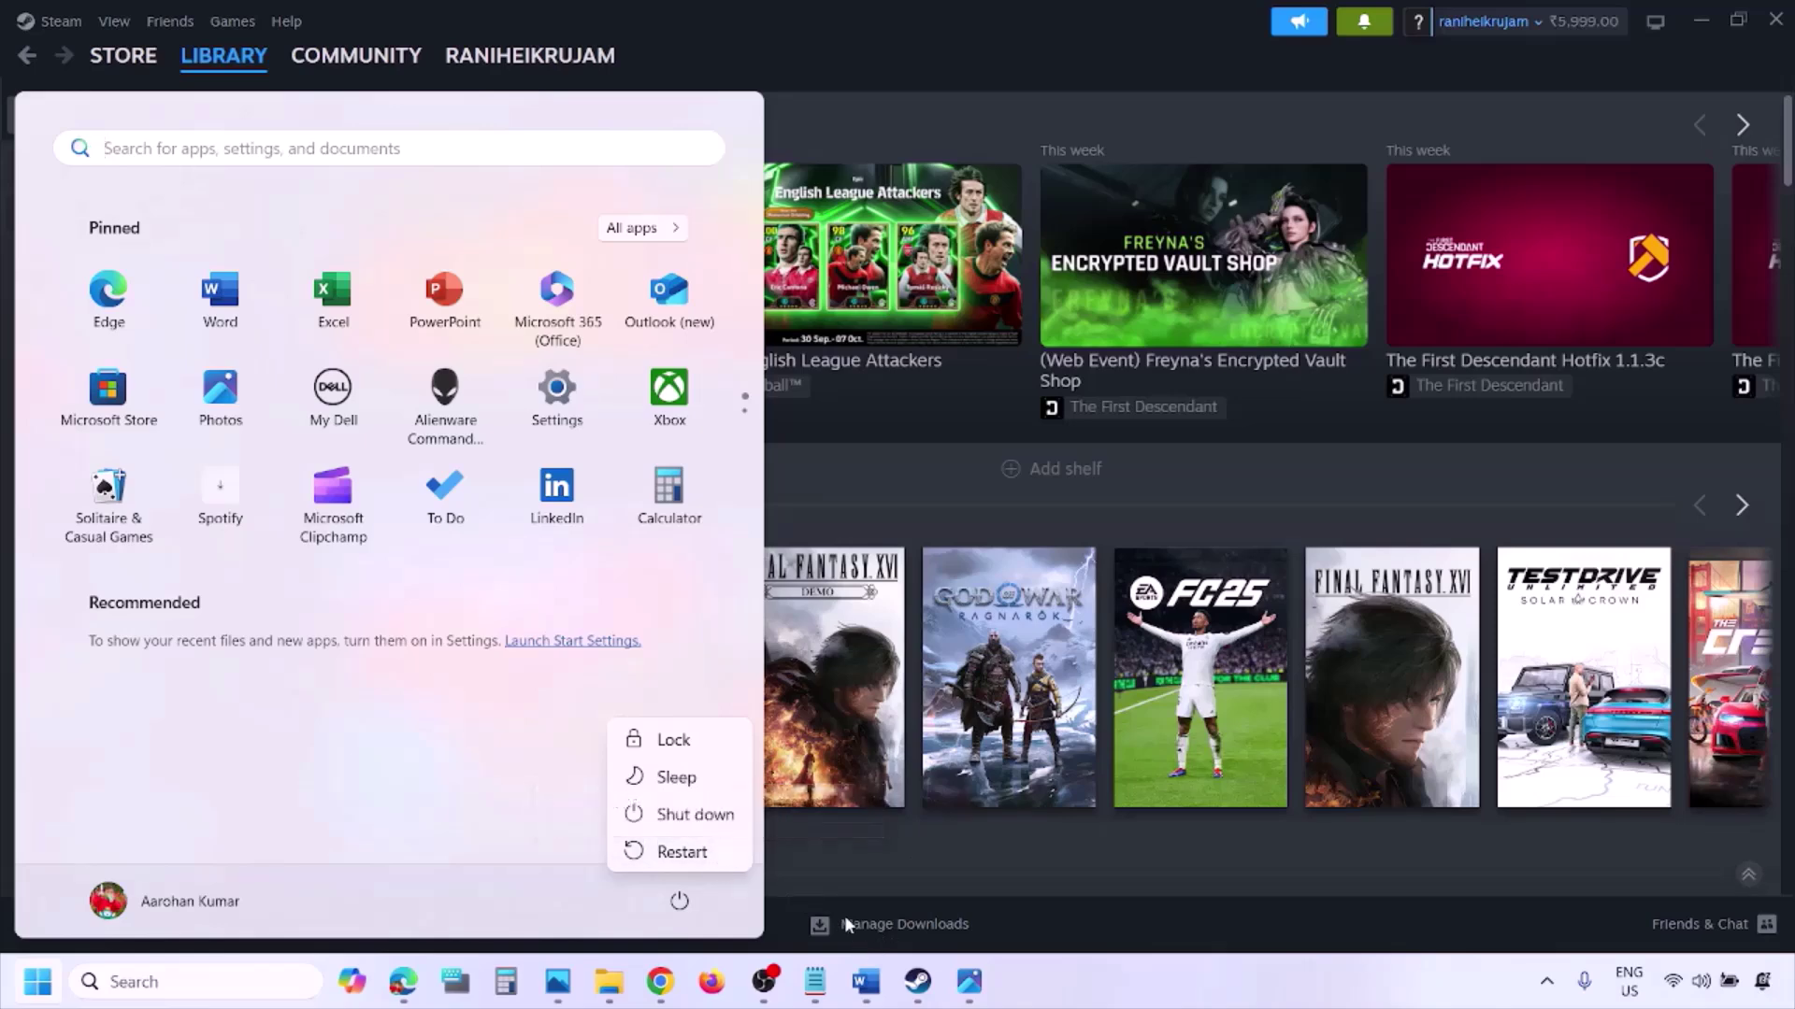
- Switch to the Word troubleshooting document and highlight the Step 2 text about running the game as an administrator
left_click(866, 982)
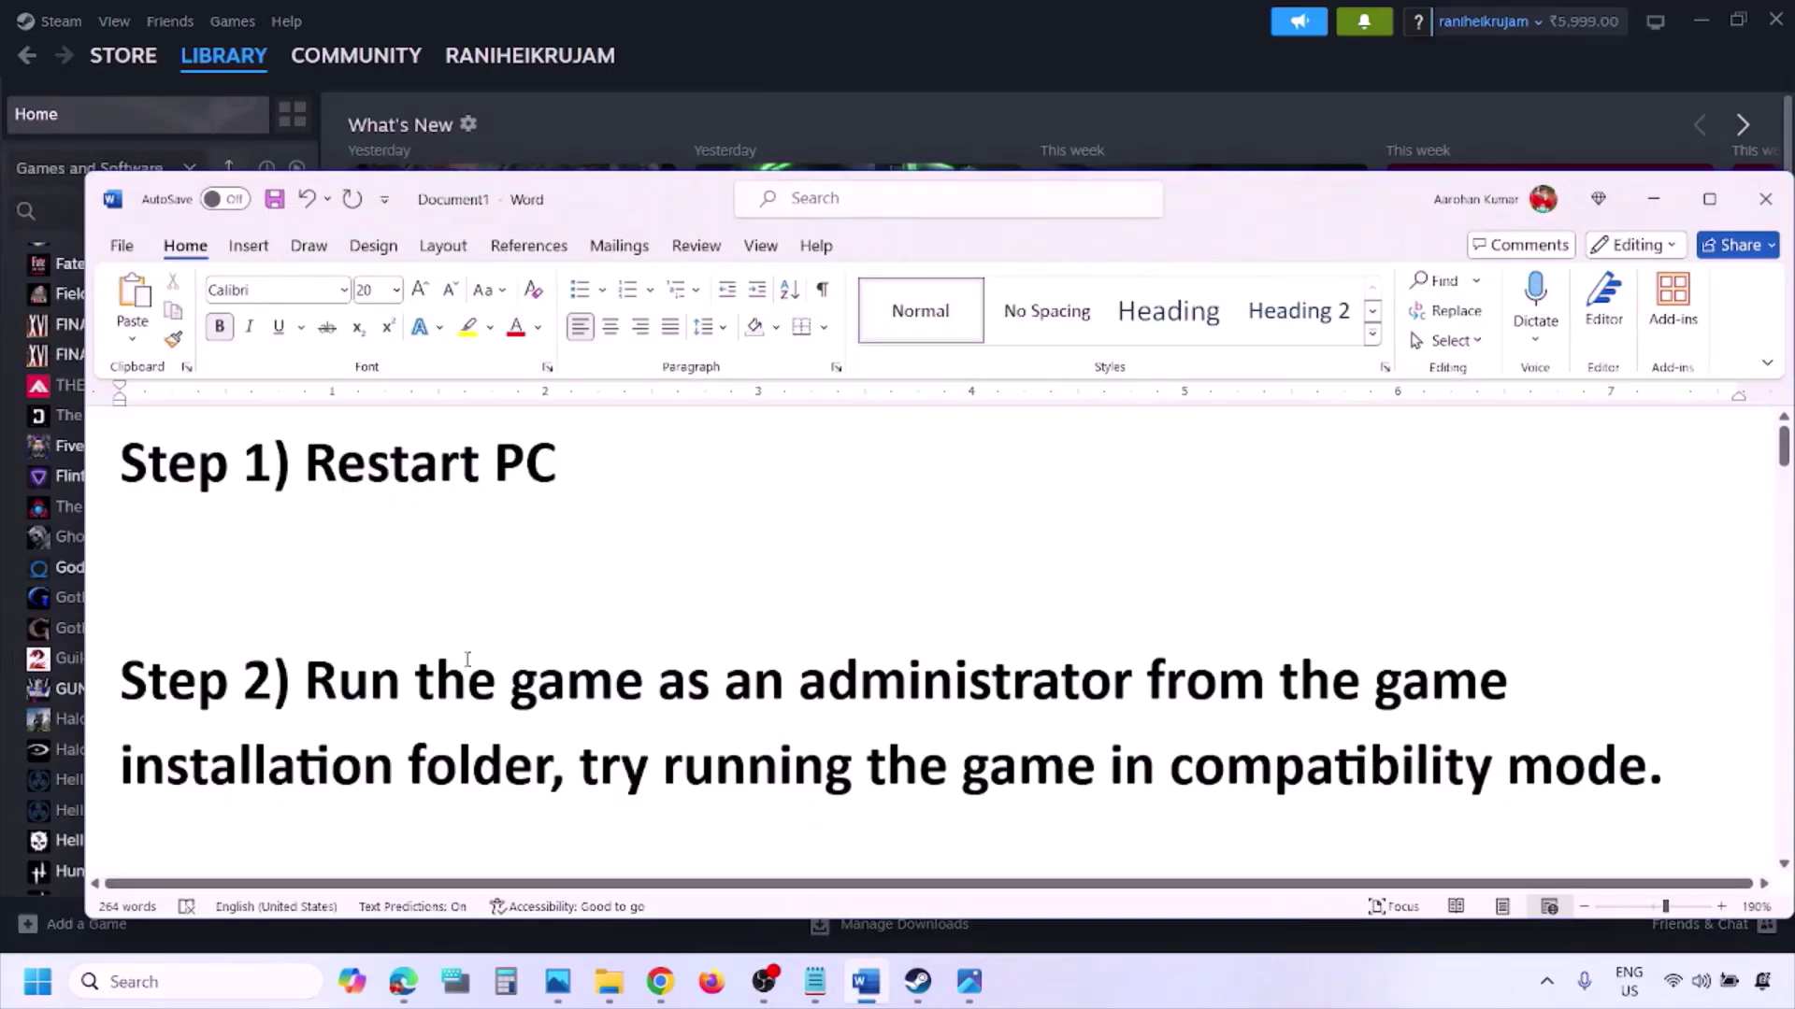
left_click_drag(311, 679, 502, 772)
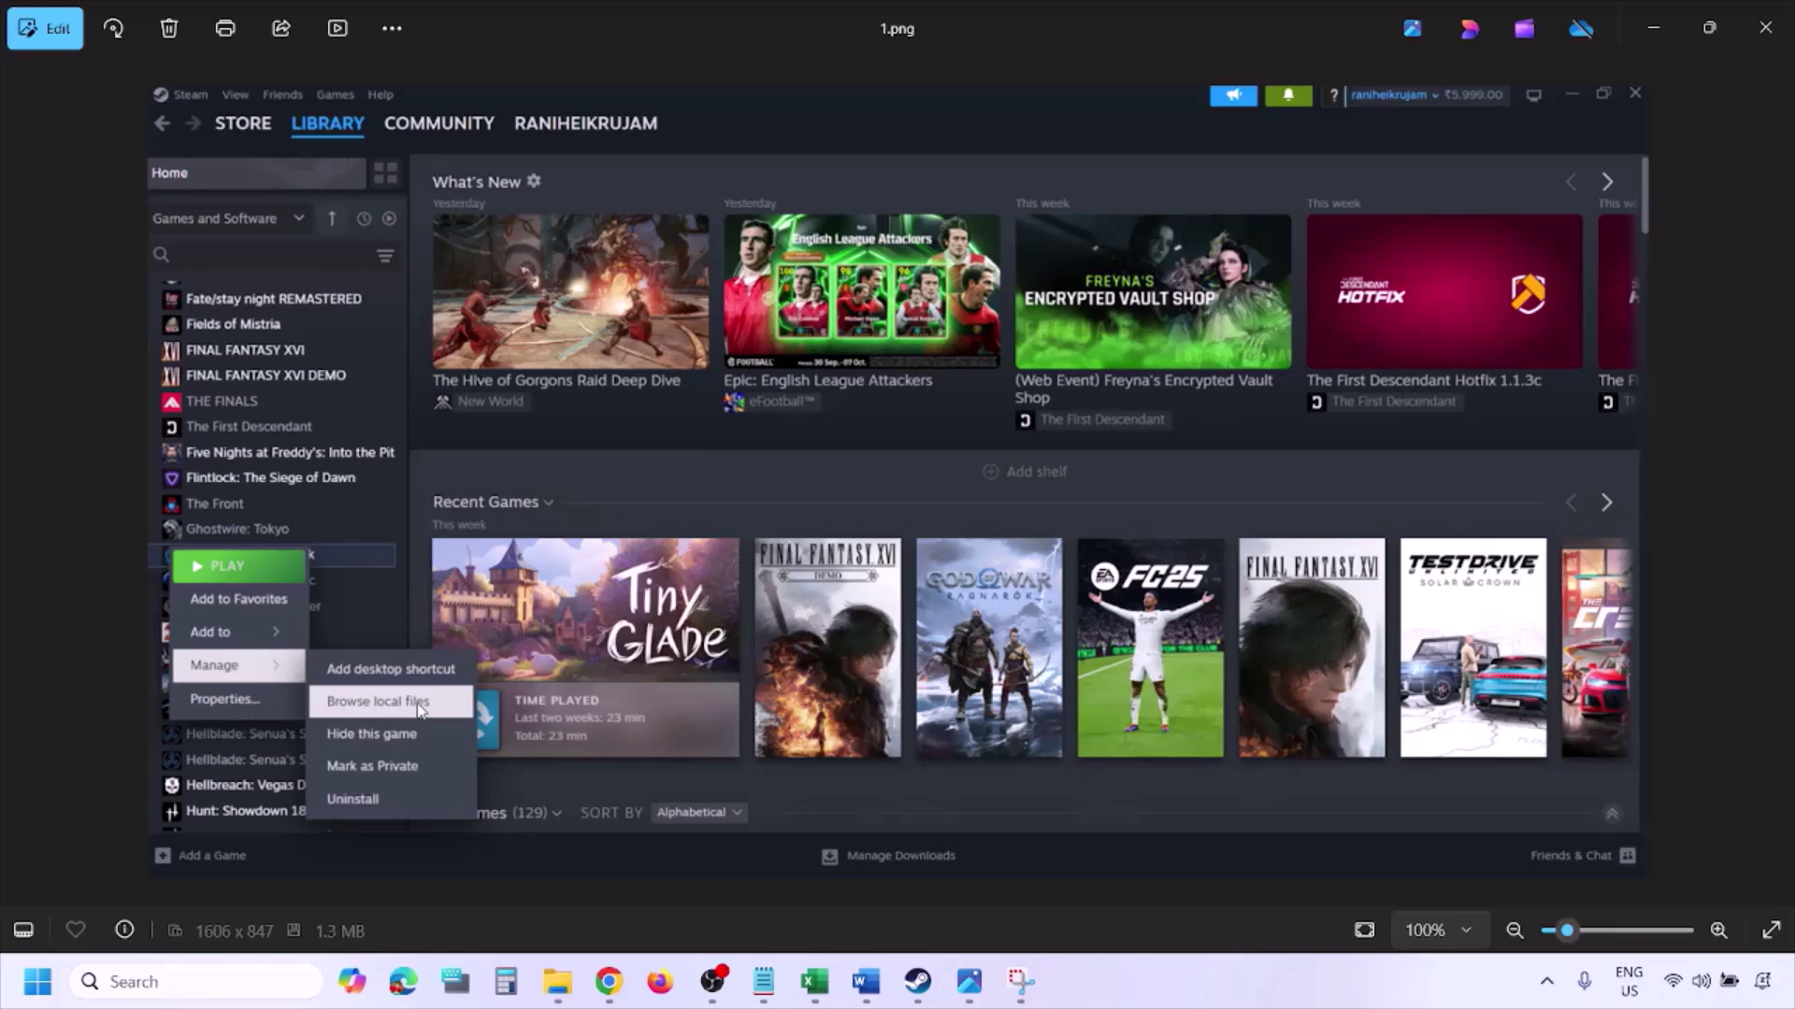
- Examine the Browse local files command in 1.png and the Properties entry of the file's context menu in 2.png
scroll(424, 699, "up", 2)
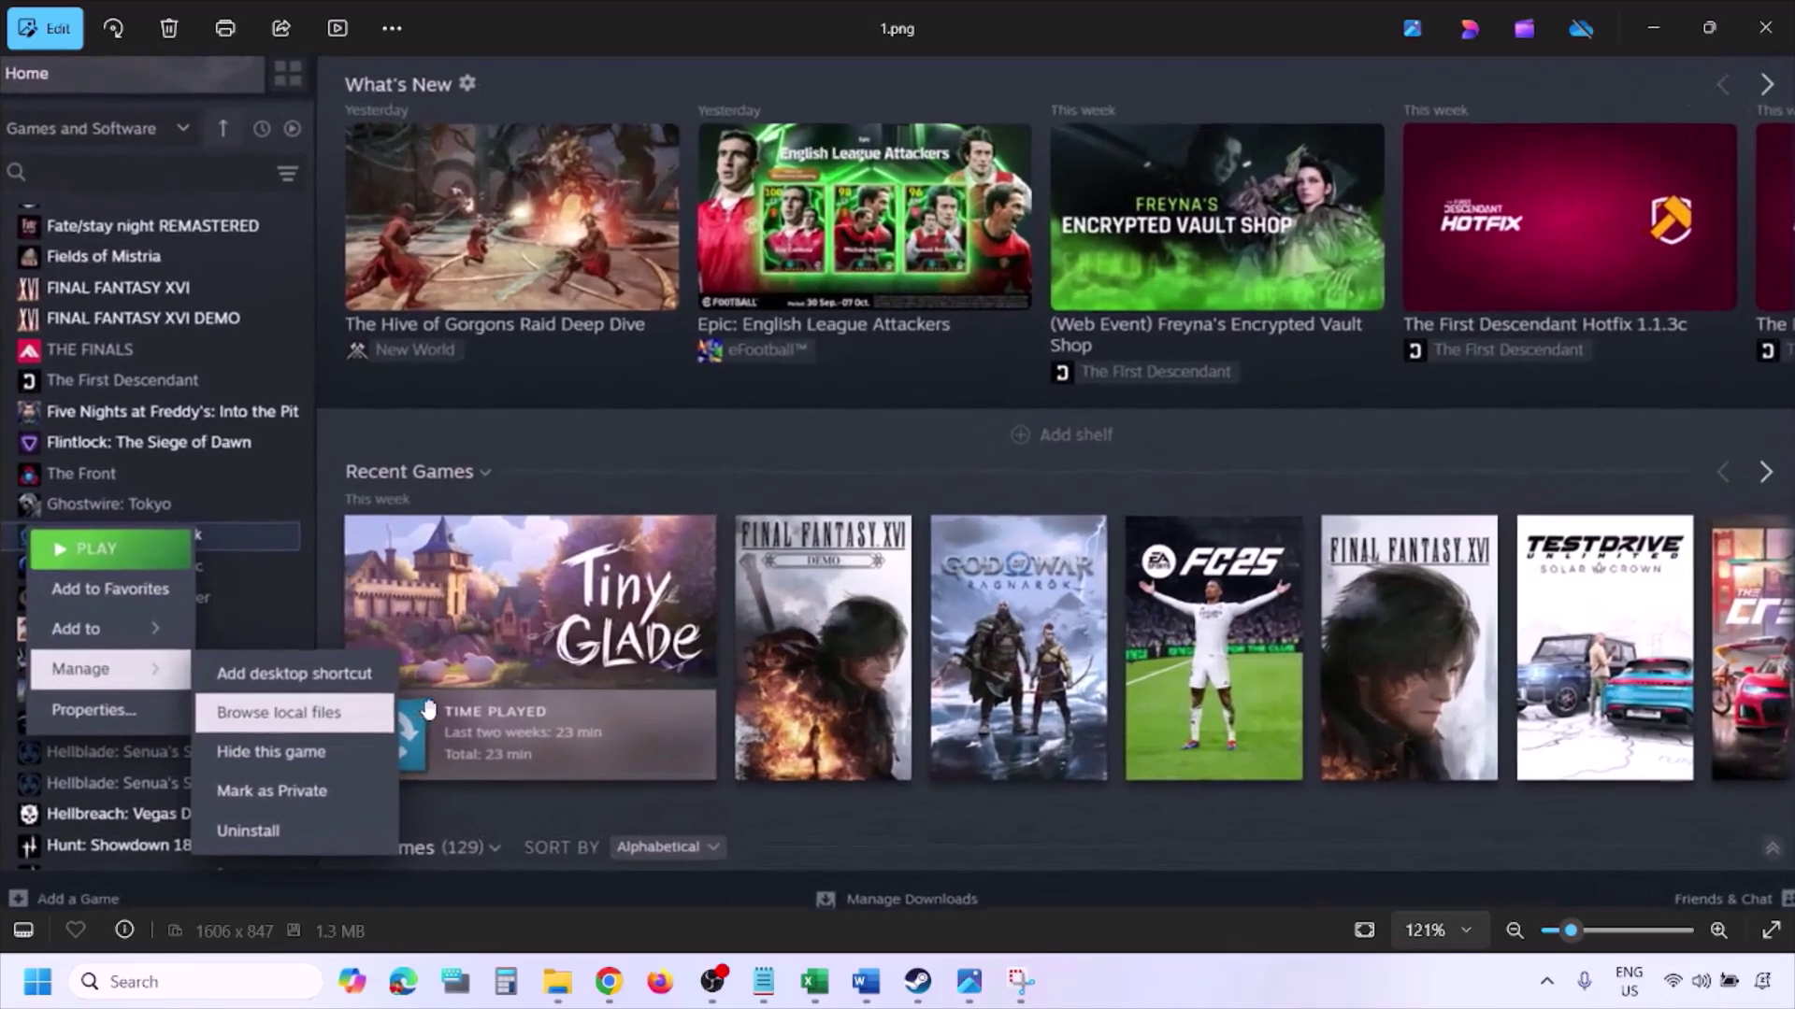
scroll(359, 724, "down", 2)
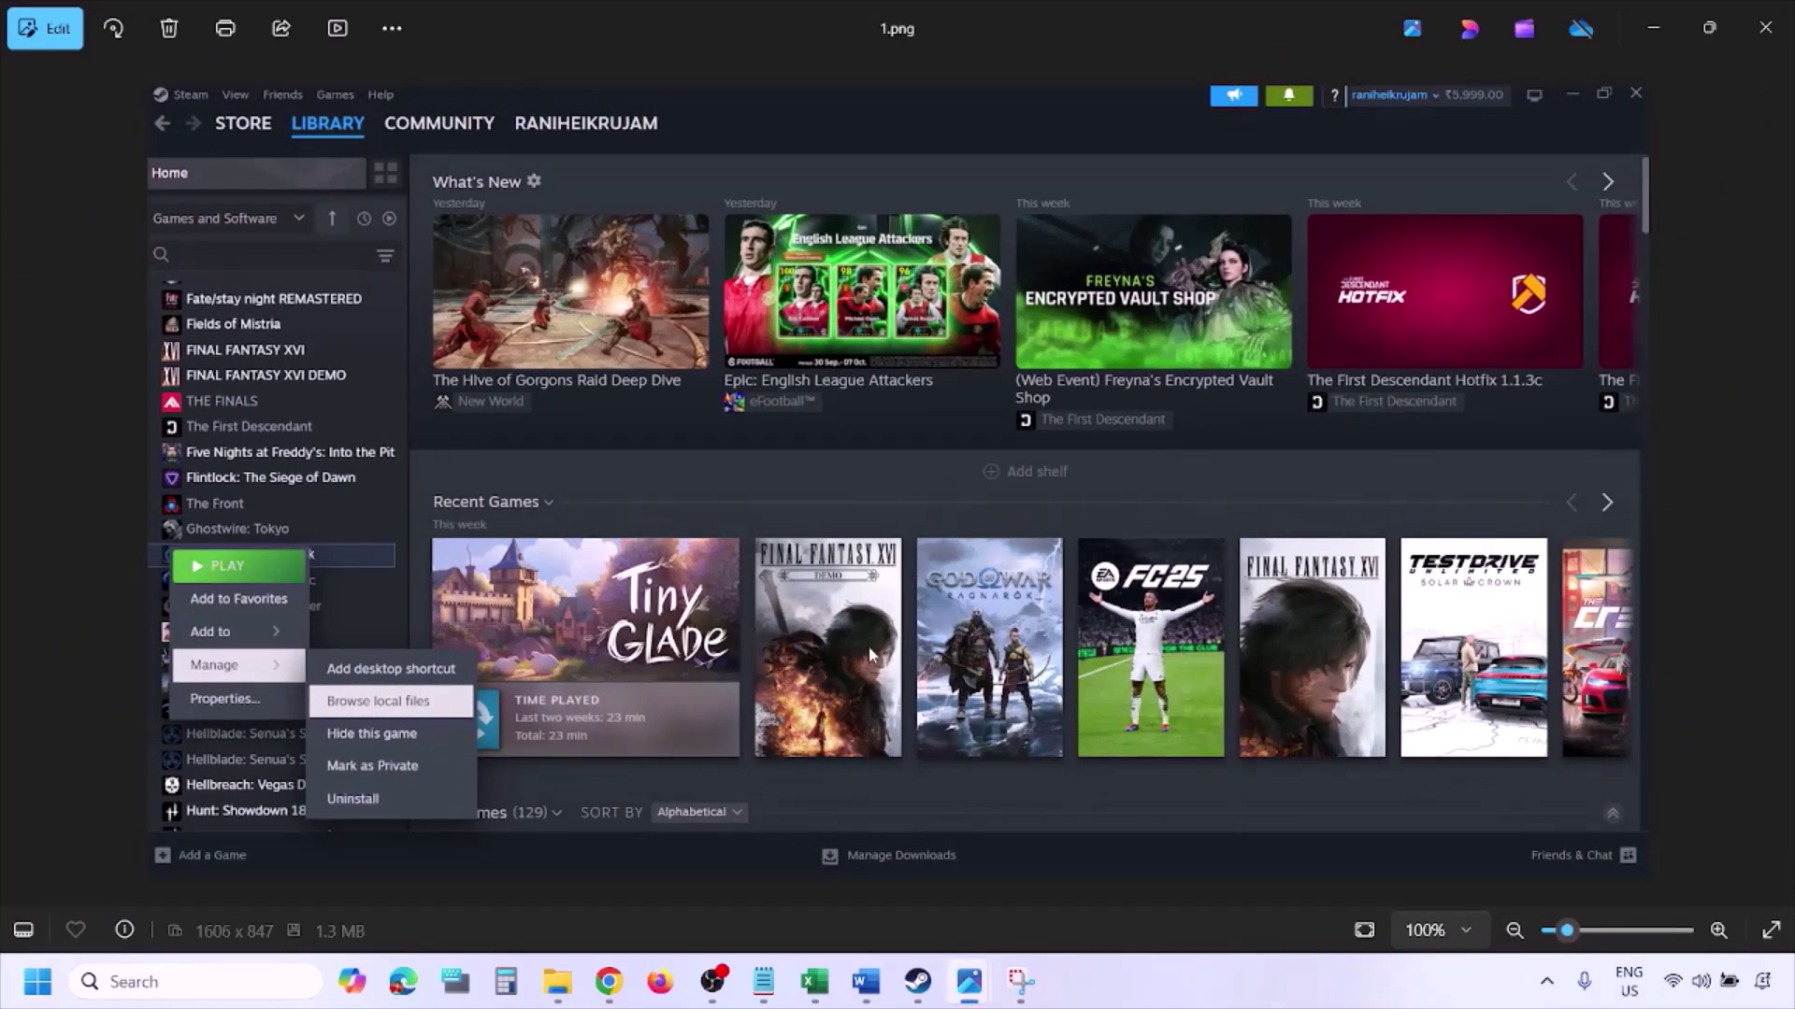
key("Right")
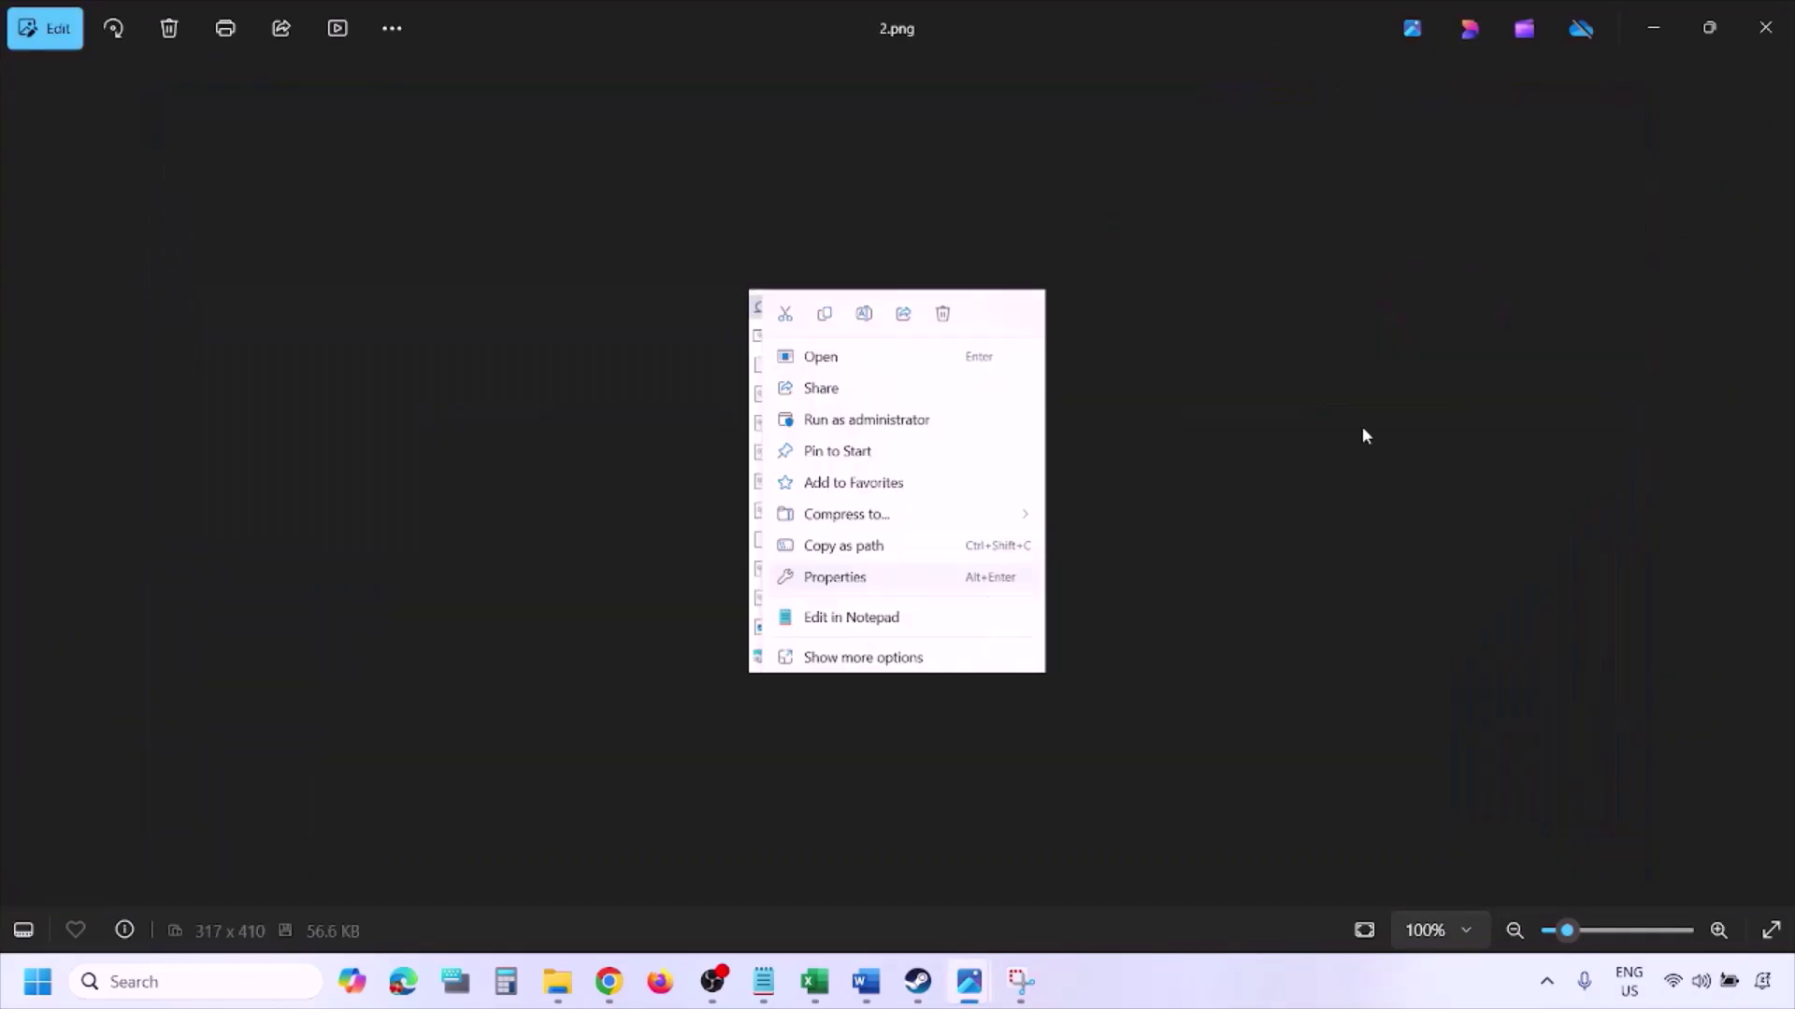
scroll(884, 566, "up", 4)
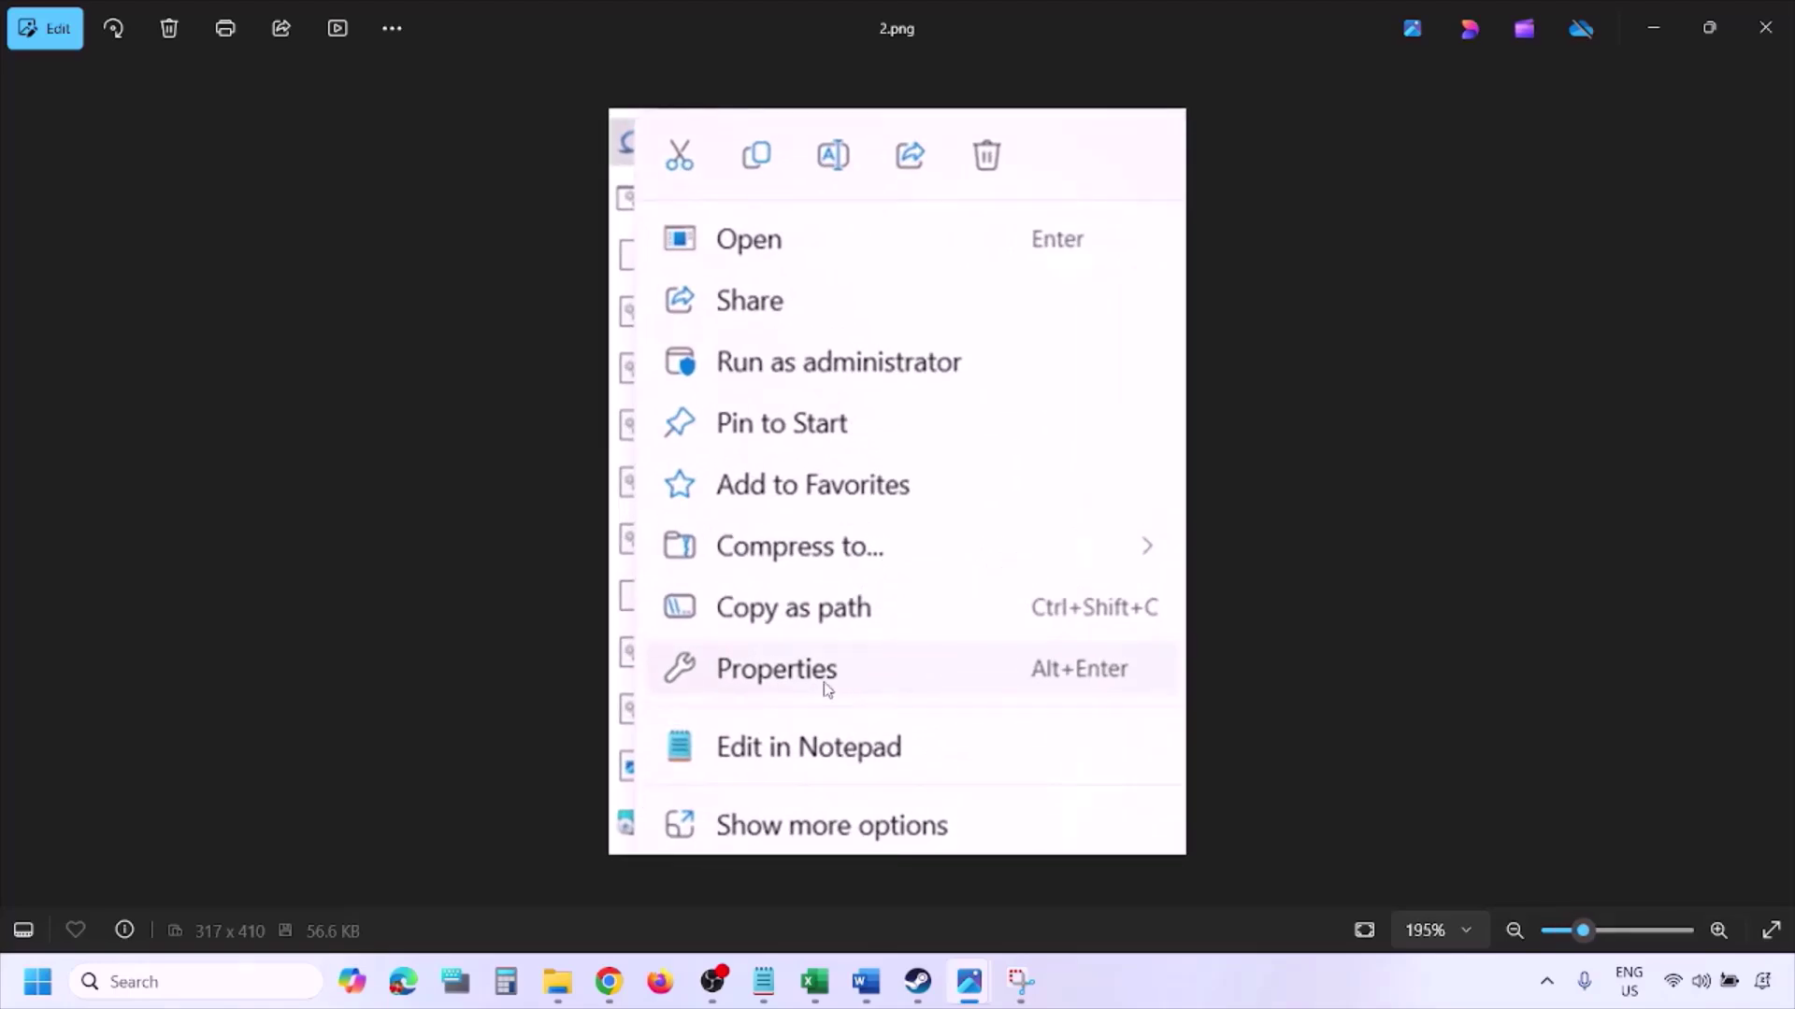
scroll(827, 689, "down", 4)
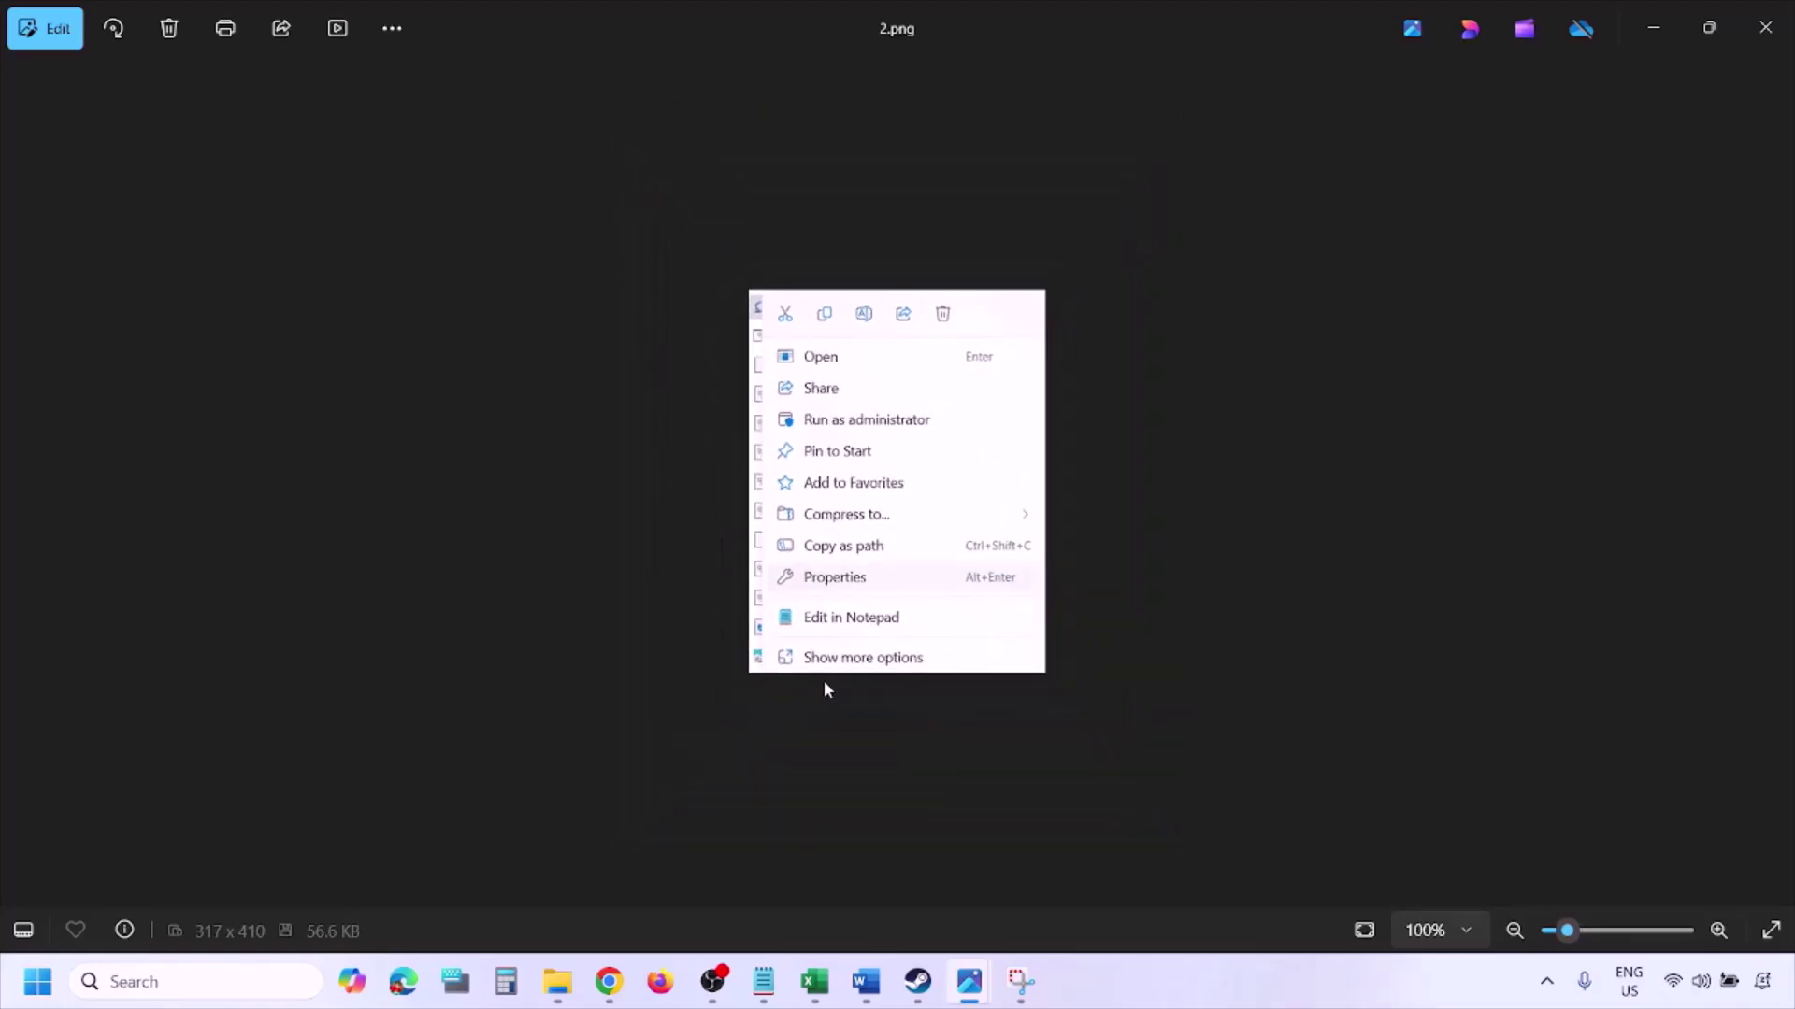
- View 3.png and examine the Compatibility settings for running the program as an administrator
key("Right")
scroll(535, 529, "up", 2)
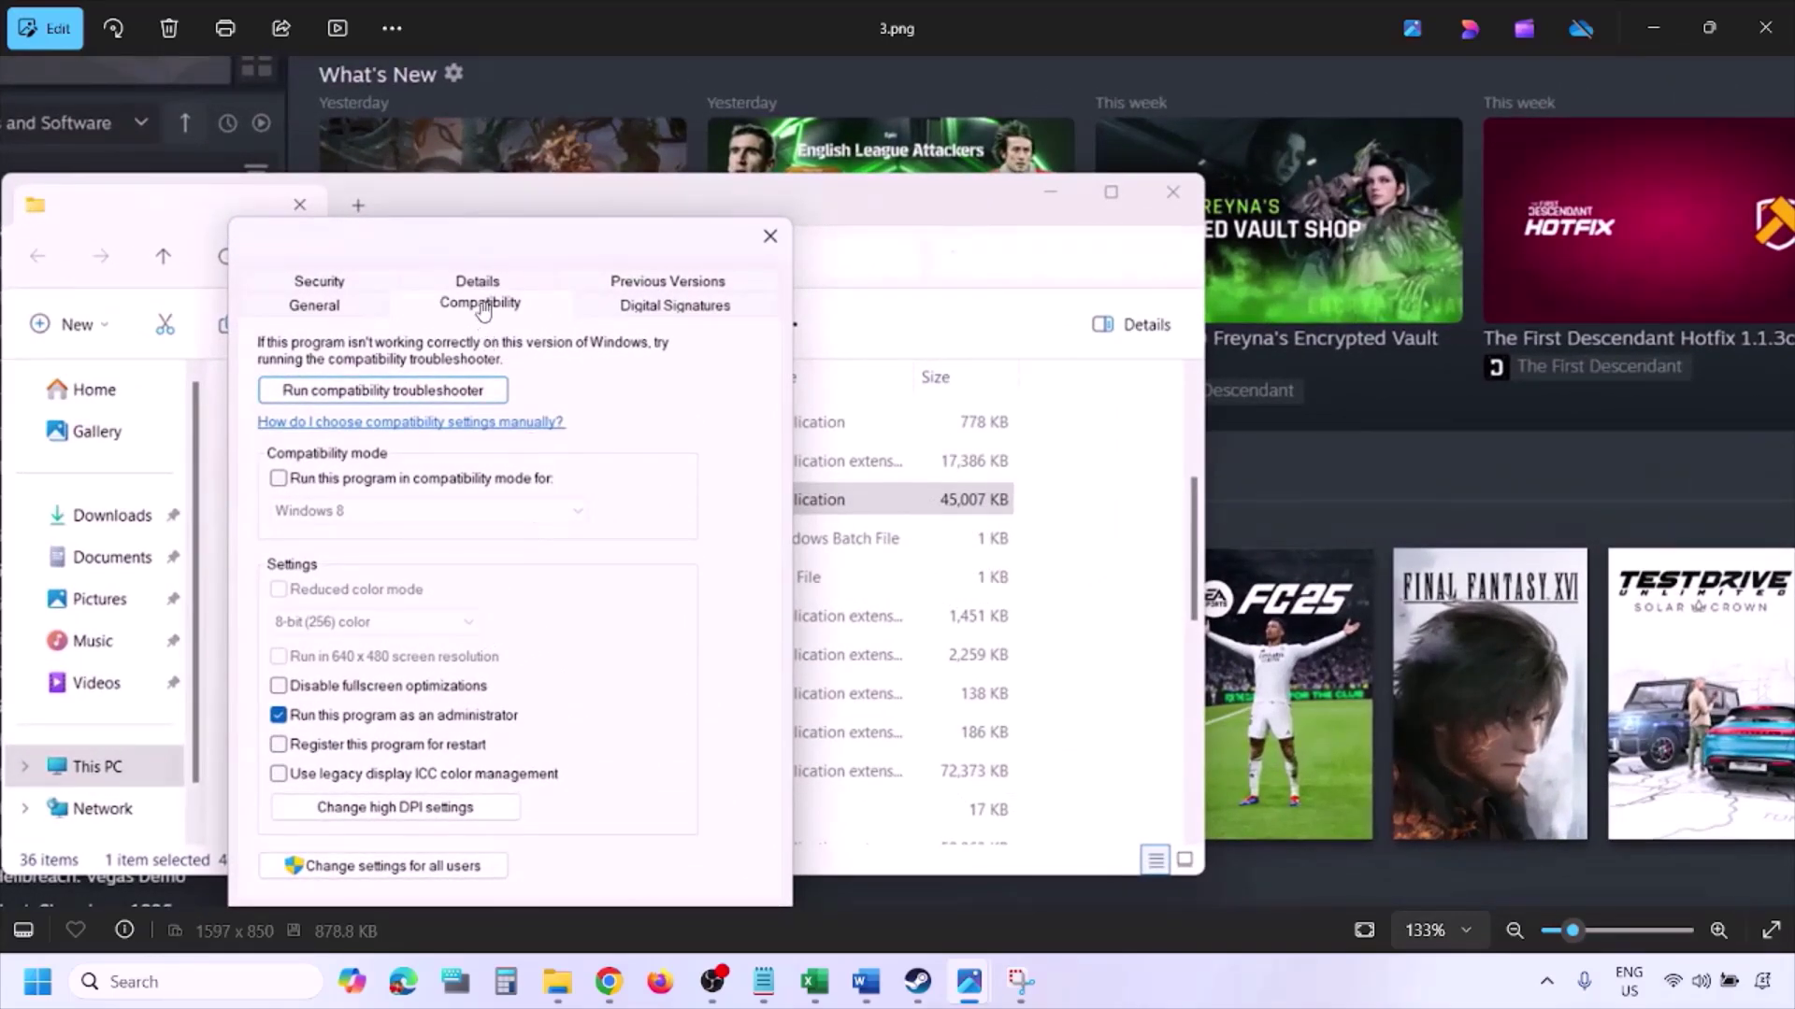
scroll(397, 699, "down", 1)
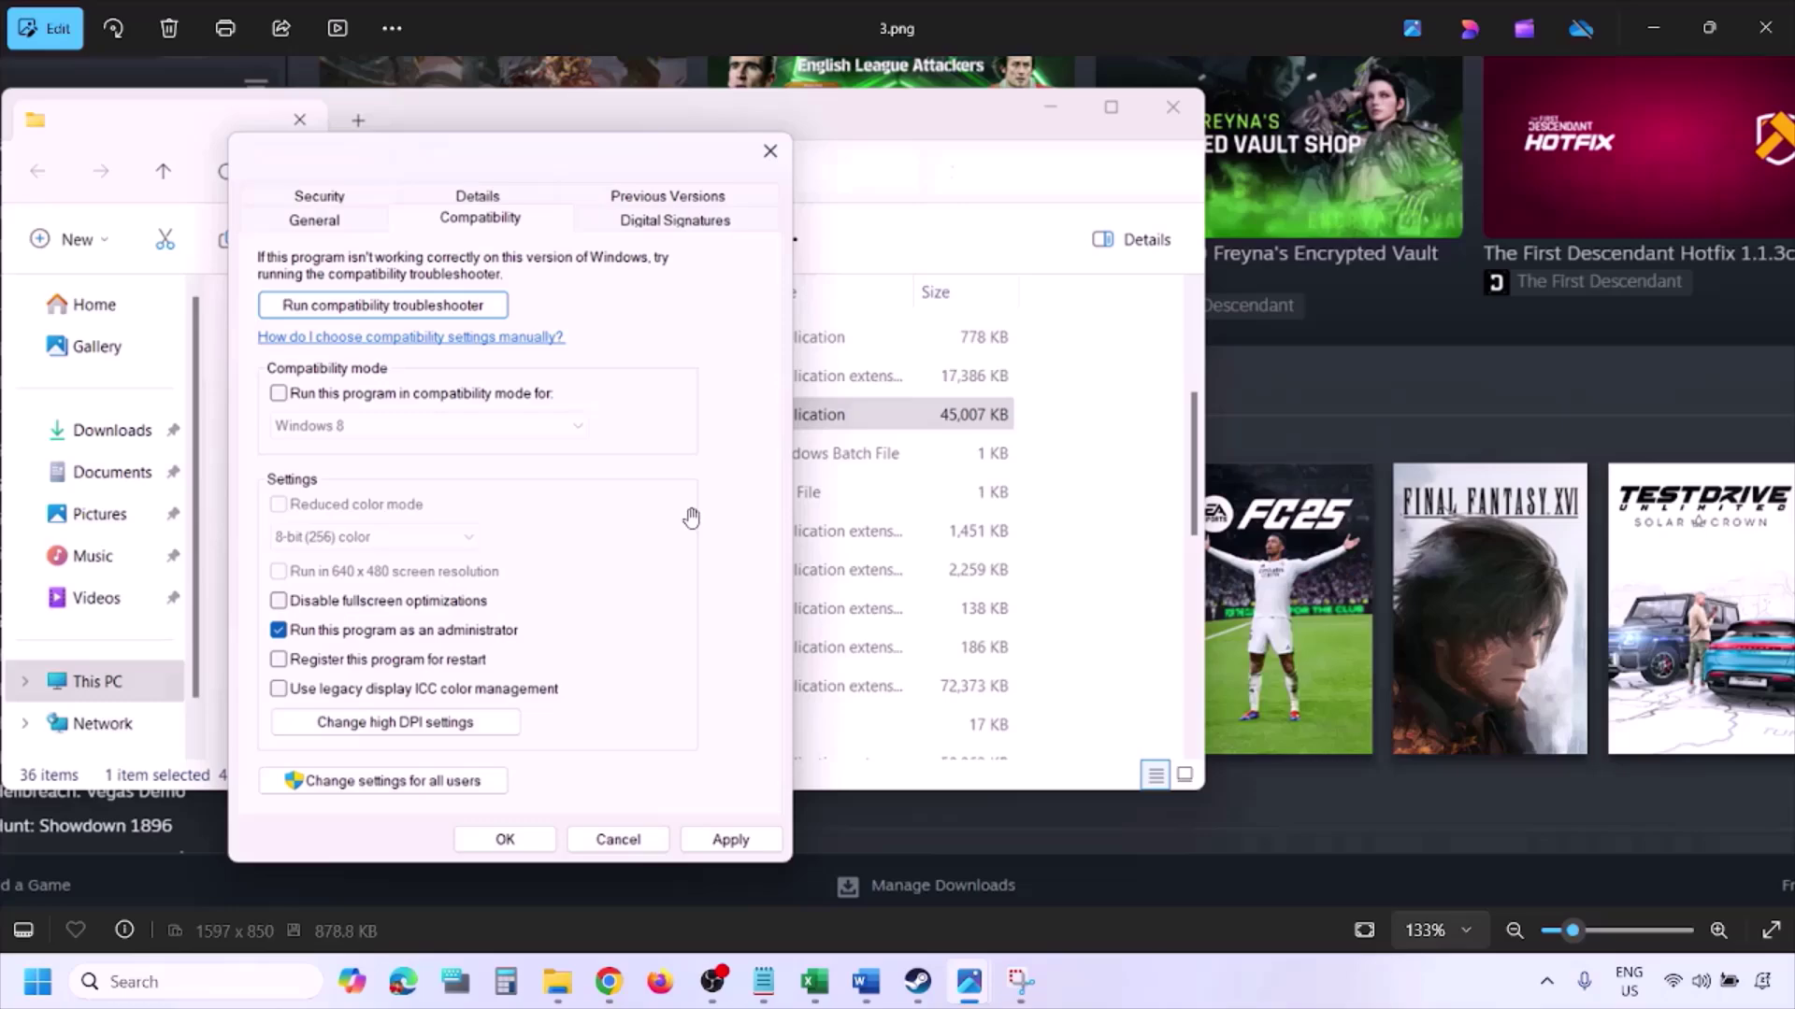
scroll(691, 517, "down", 2)
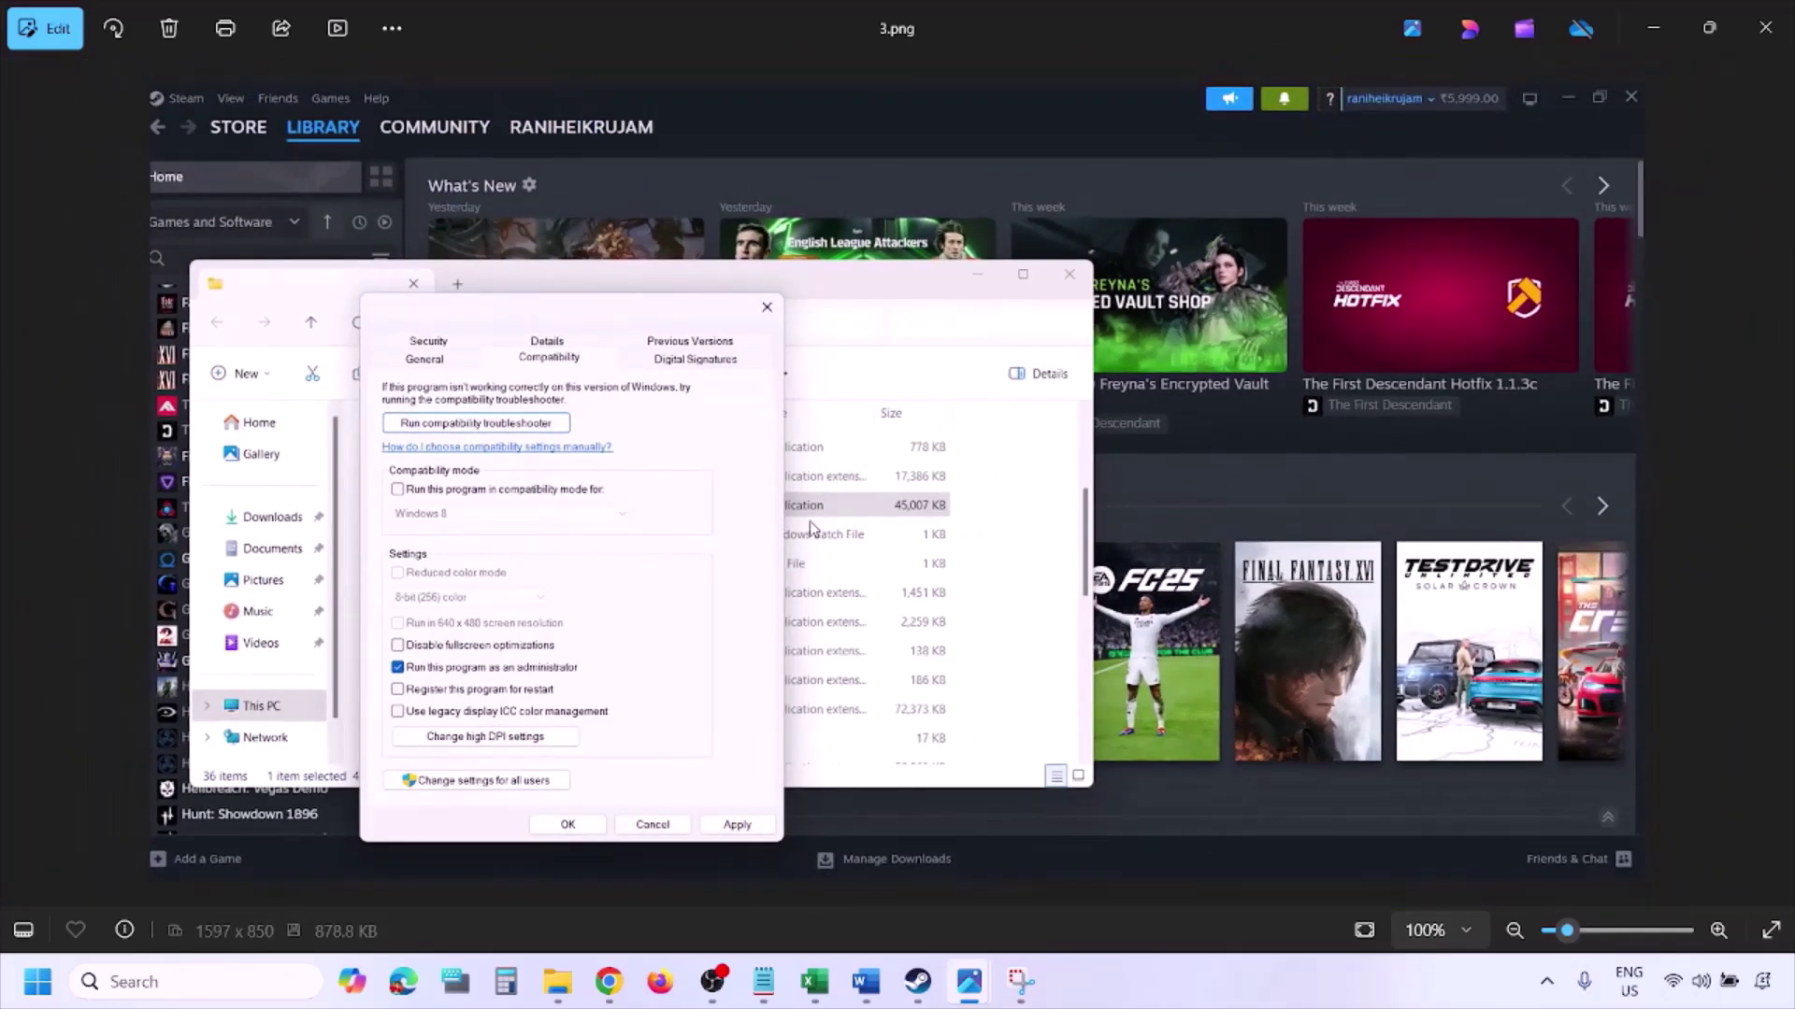
- View 4.png and 5.png, examining the compatibility mode setting for Windows 8 and the list of Windows versions
key("Right")
scroll(811, 529, "up", 3)
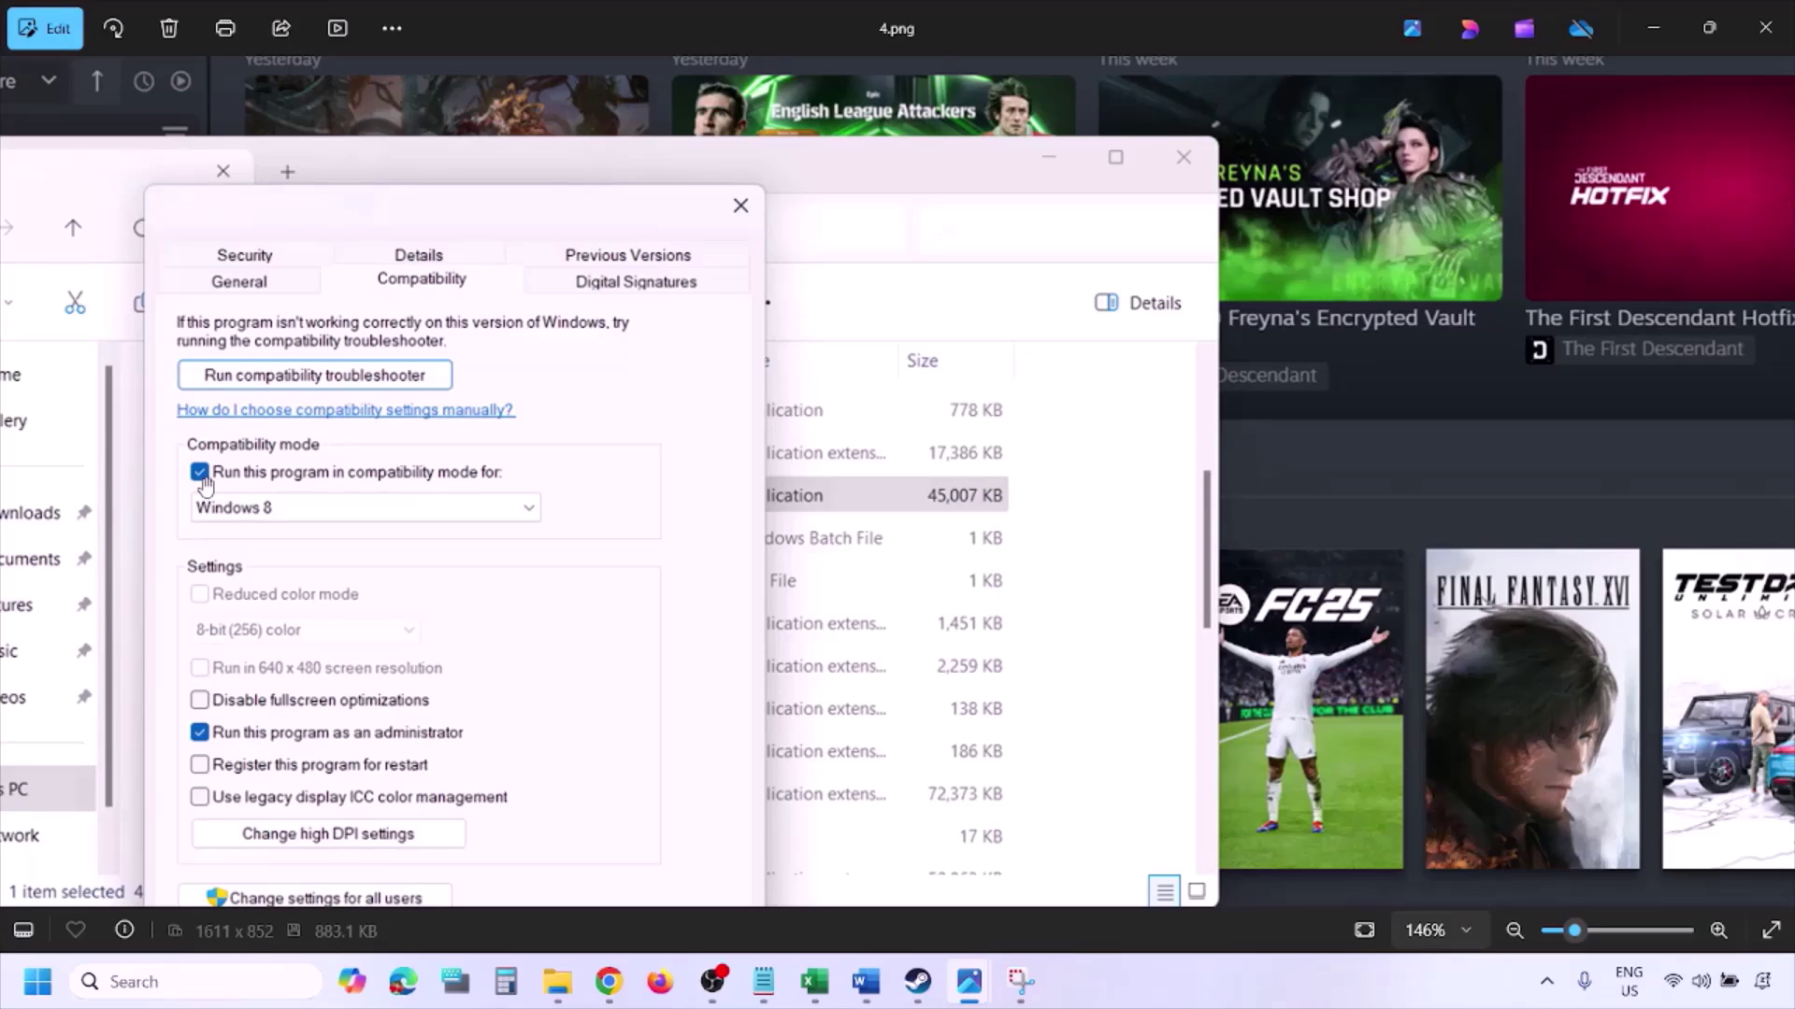
left_click_drag(239, 501, 253, 433)
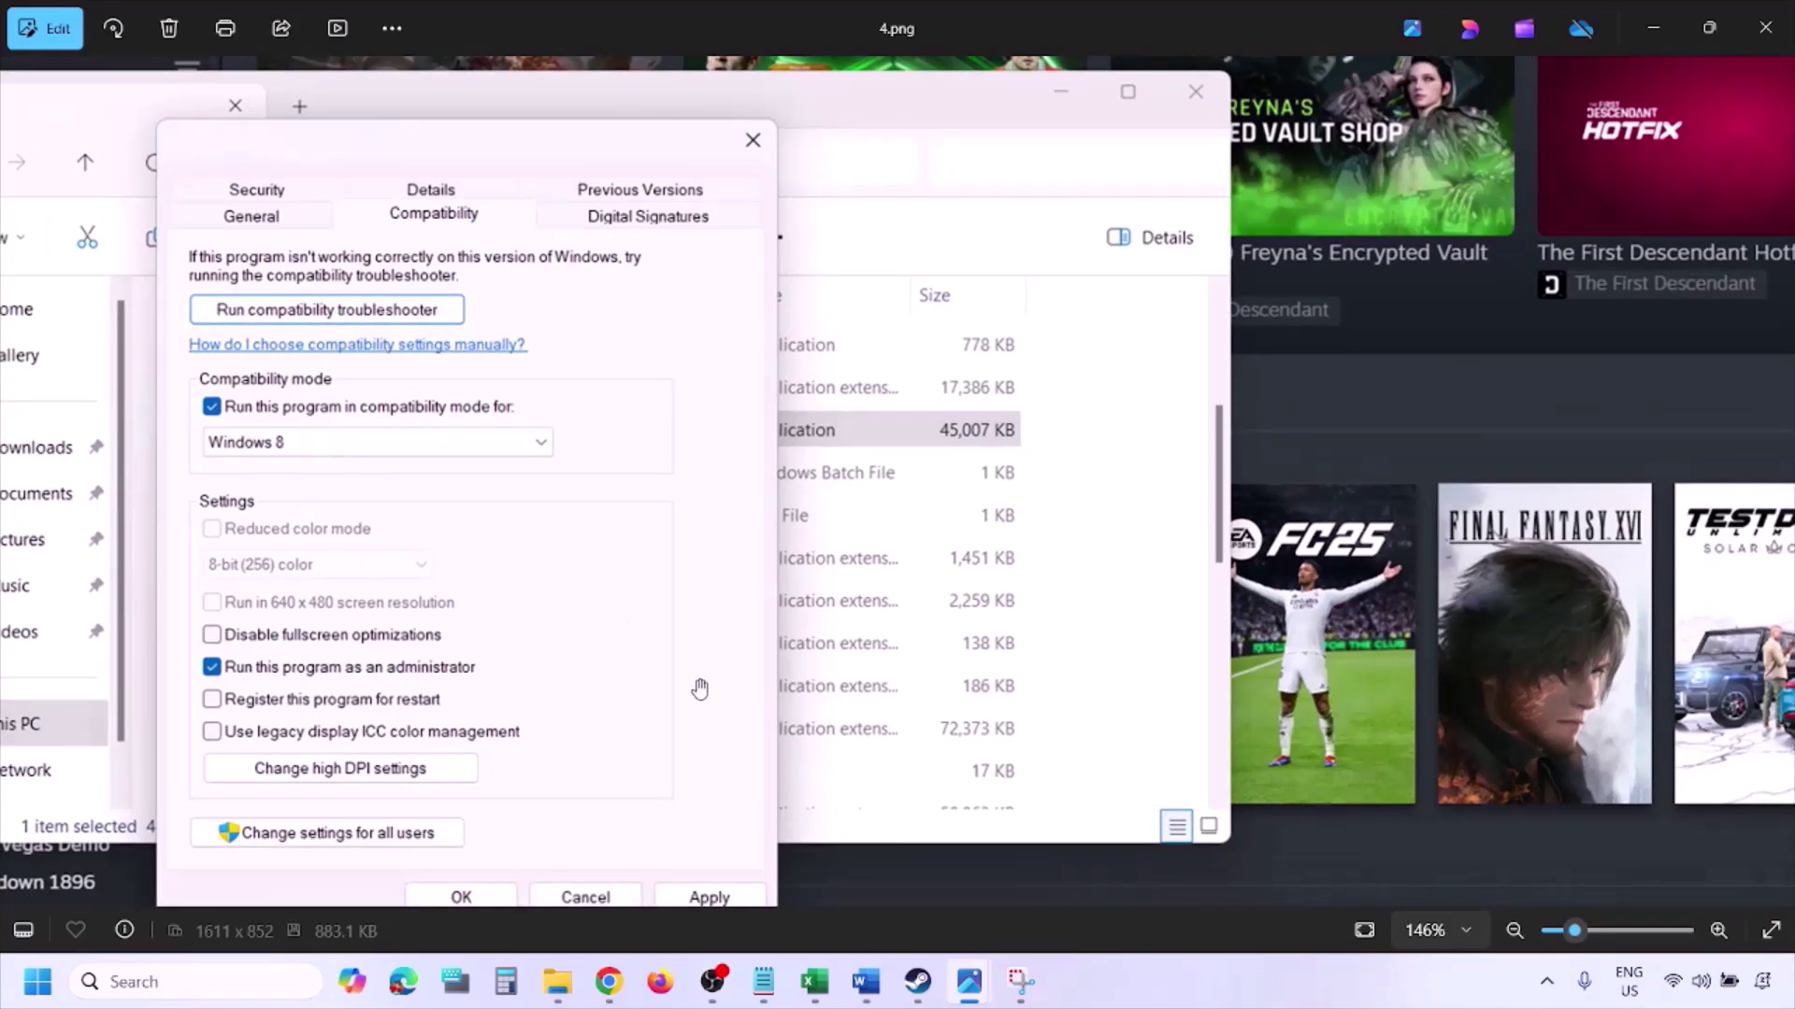
left_click_drag(690, 699, 700, 645)
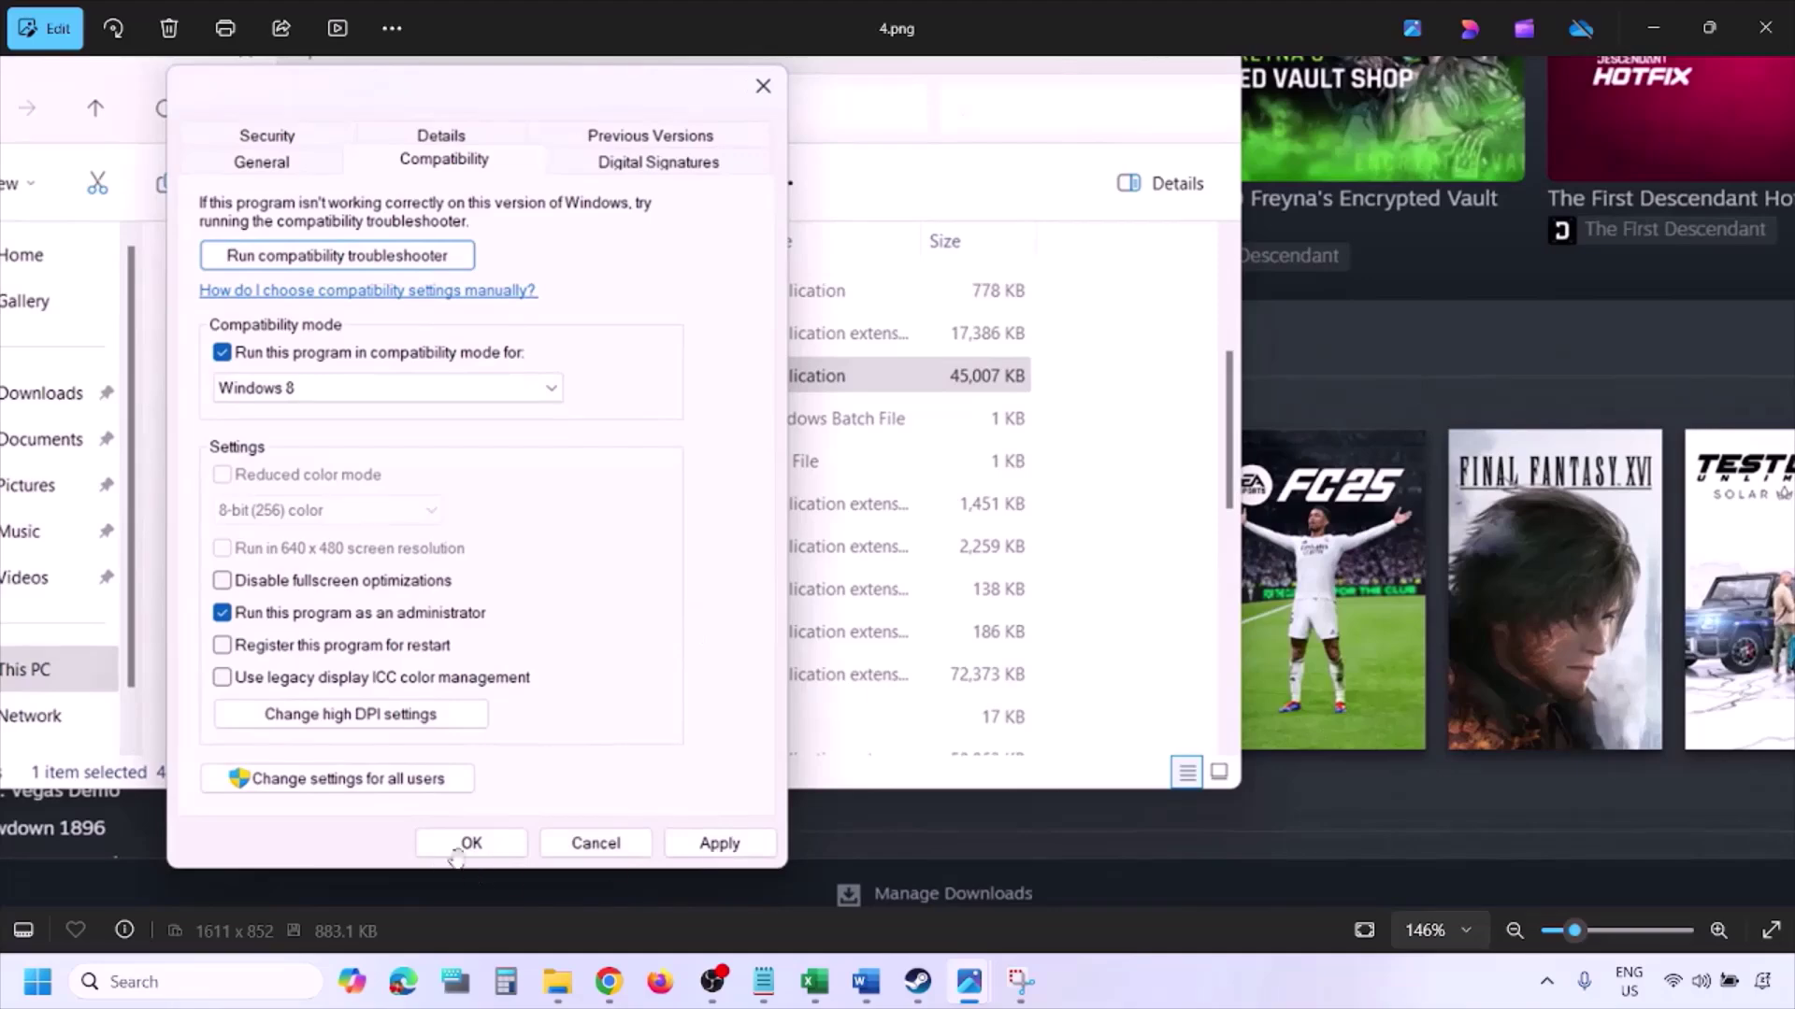
scroll(958, 667, "down", 3)
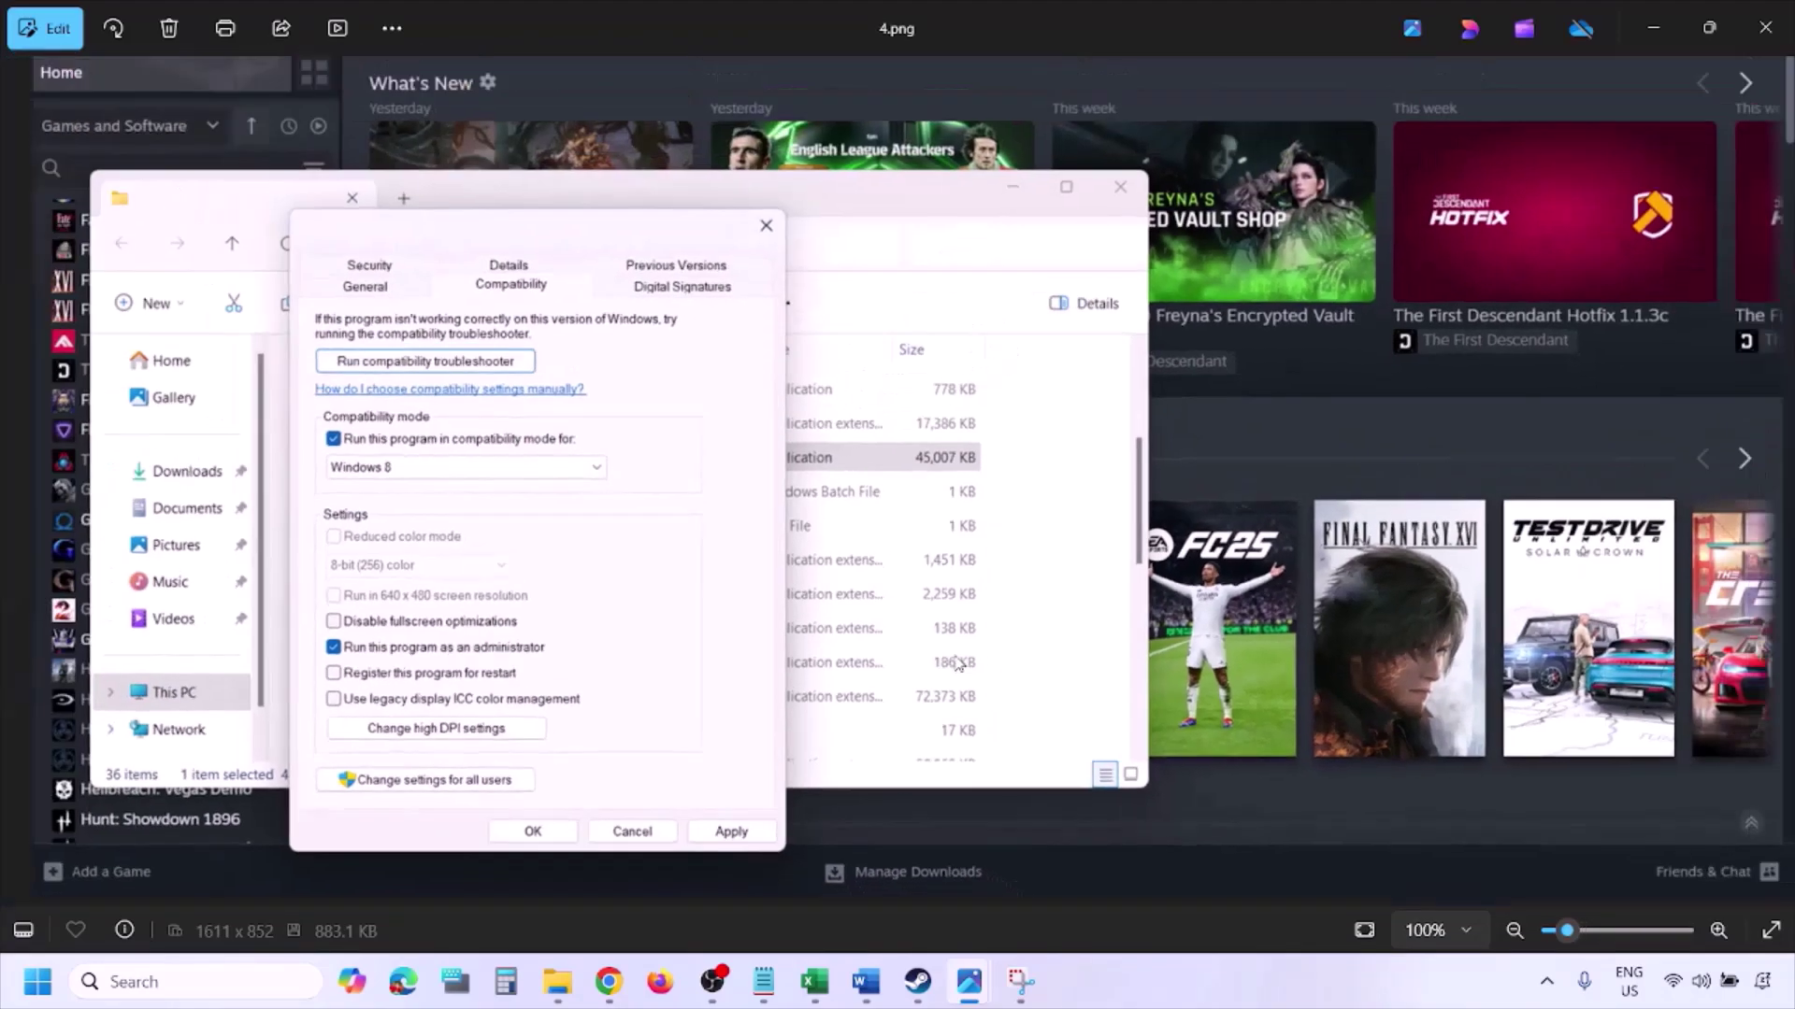
key("Right")
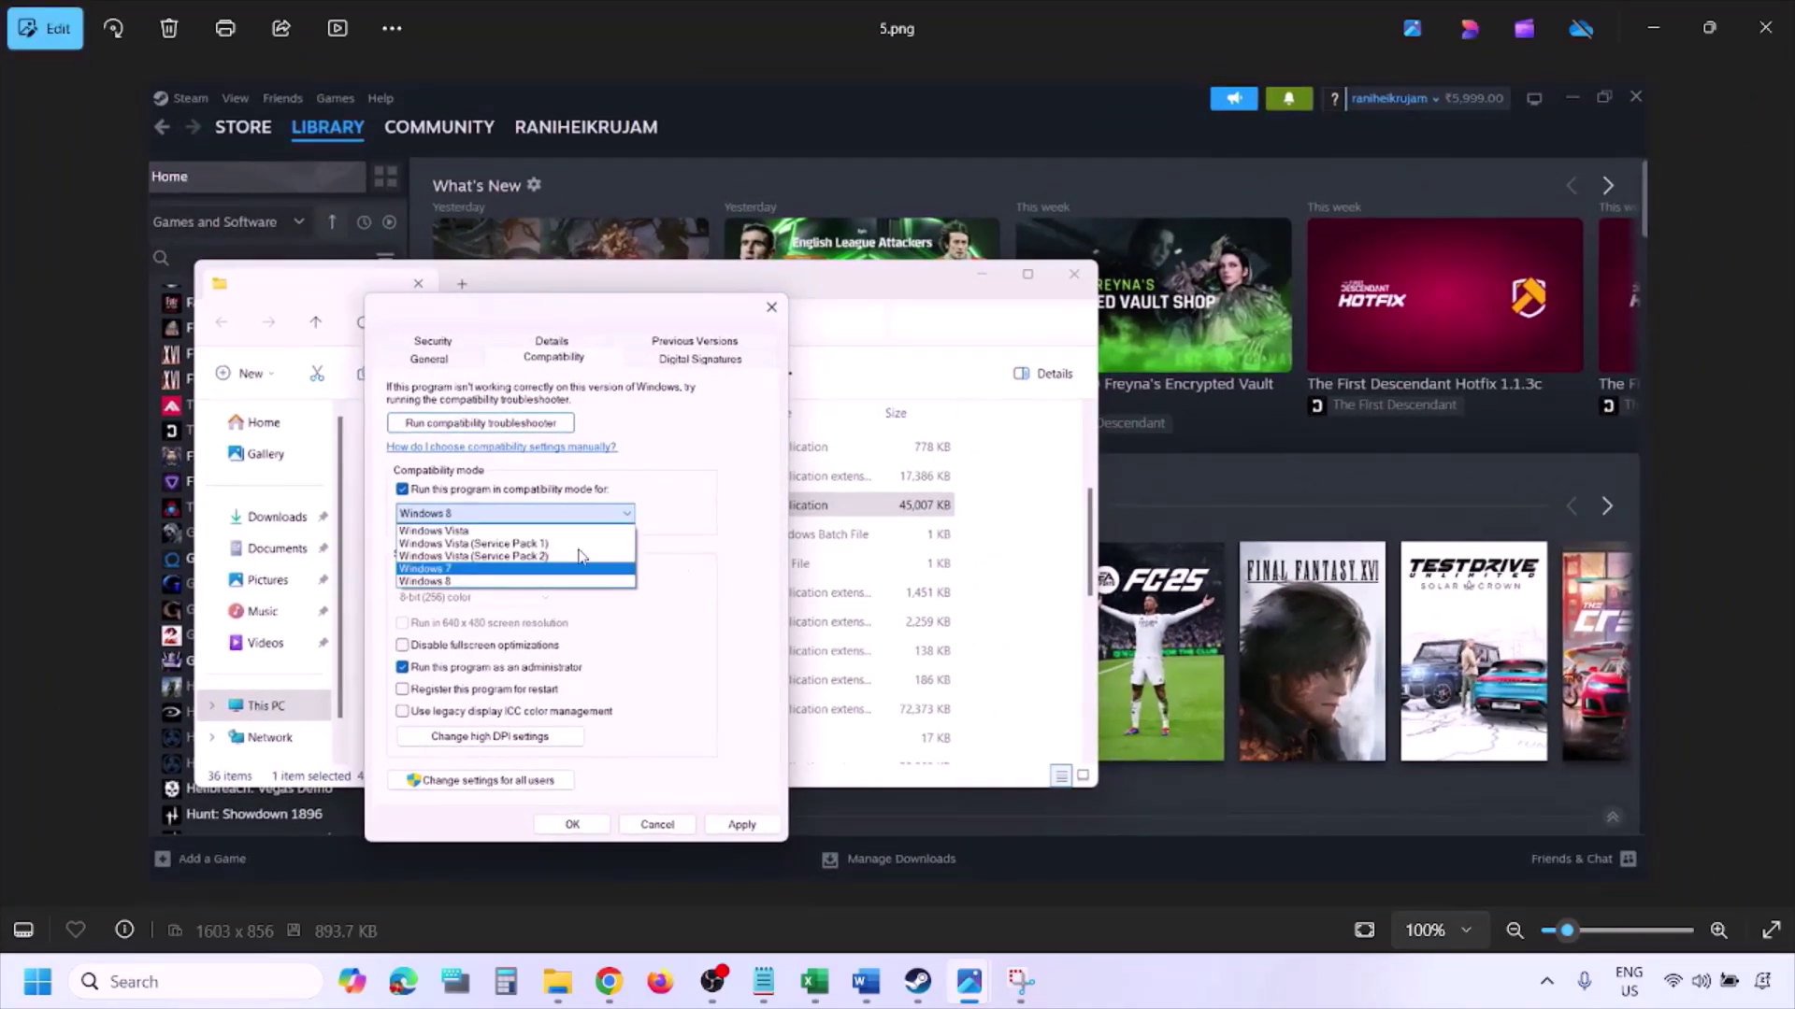
scroll(582, 557, "up", 3)
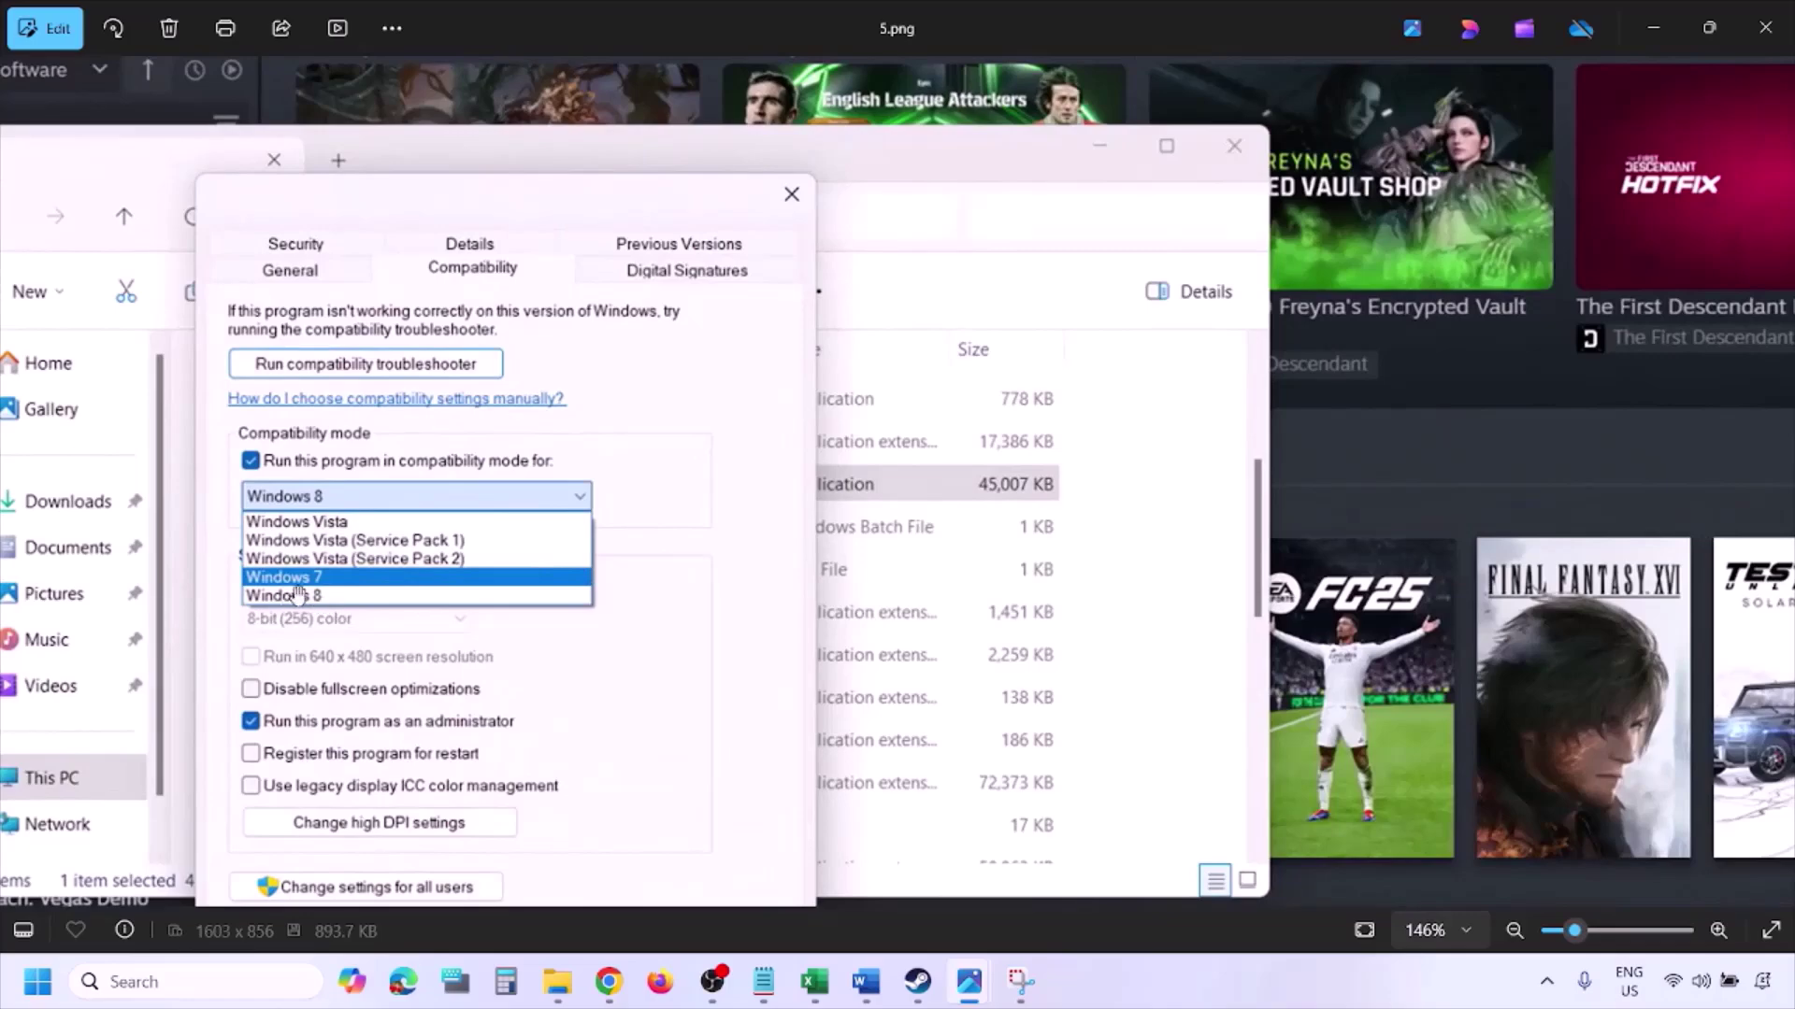
scroll(338, 589, "down", 3)
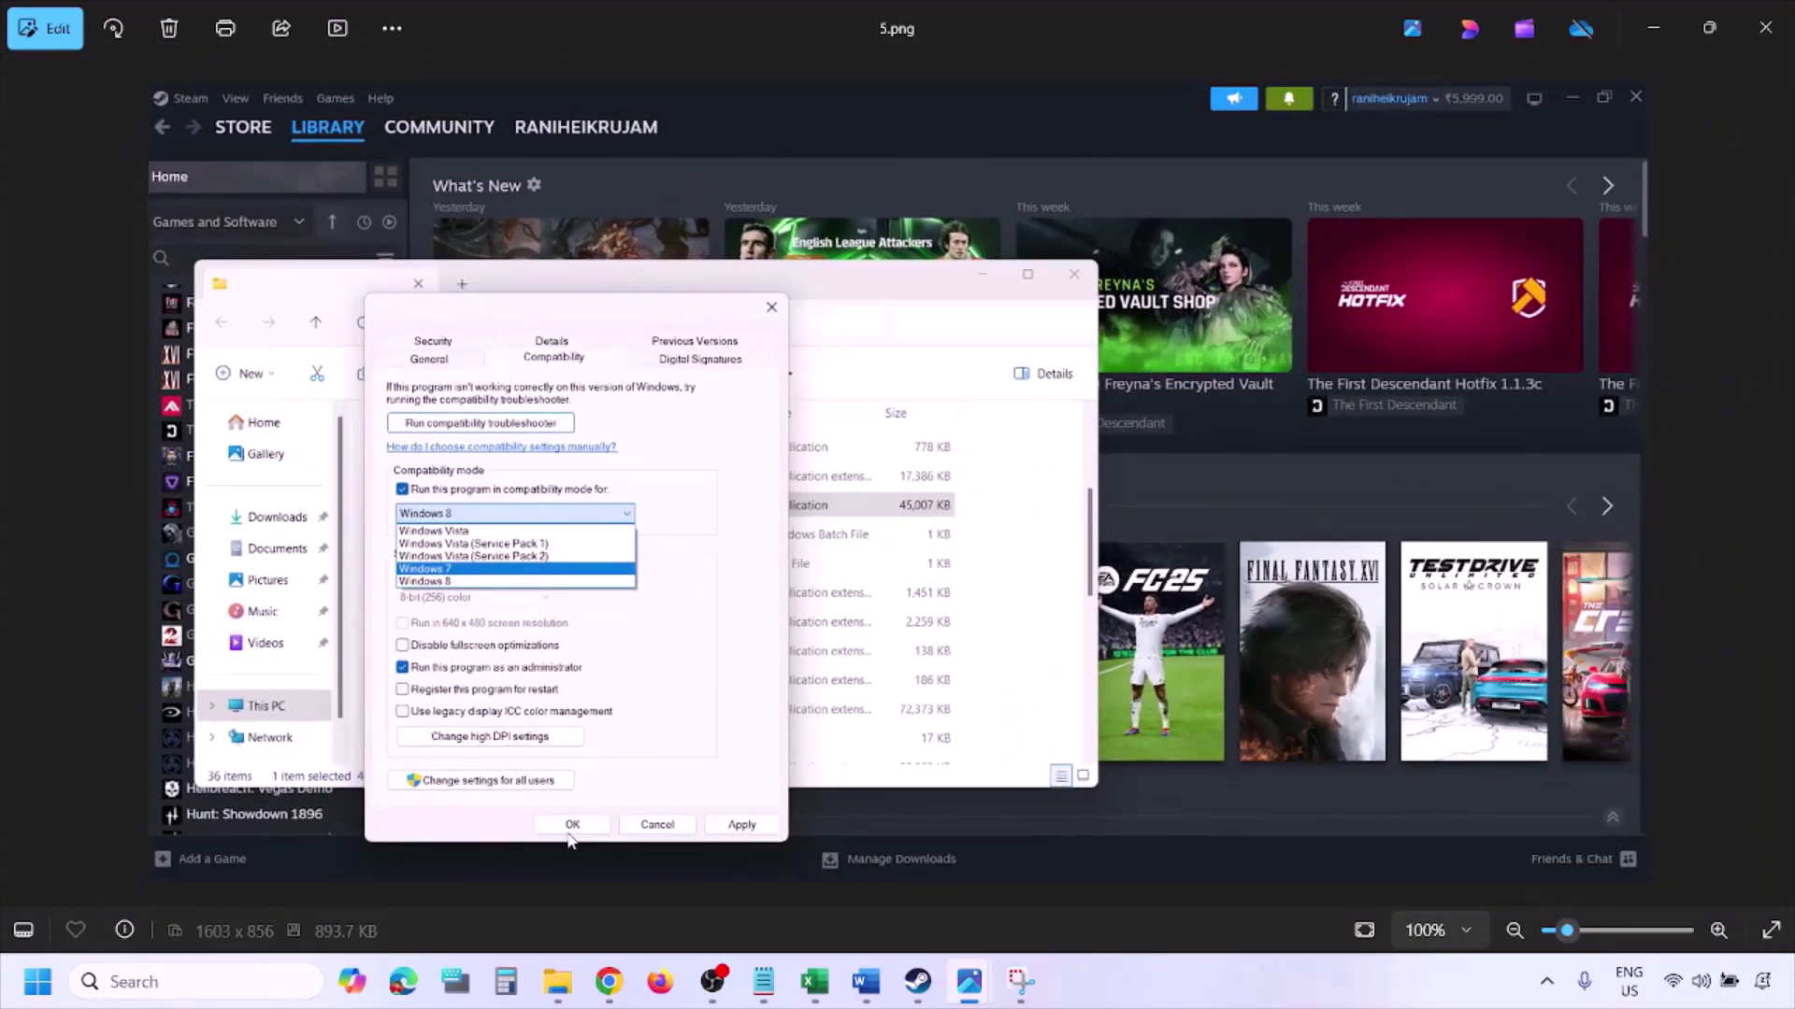
- View 6.png and examine the Windows 7 compatibility mode, Disable fullscreen optimizations and Run this program as an administrator settings
key("Right")
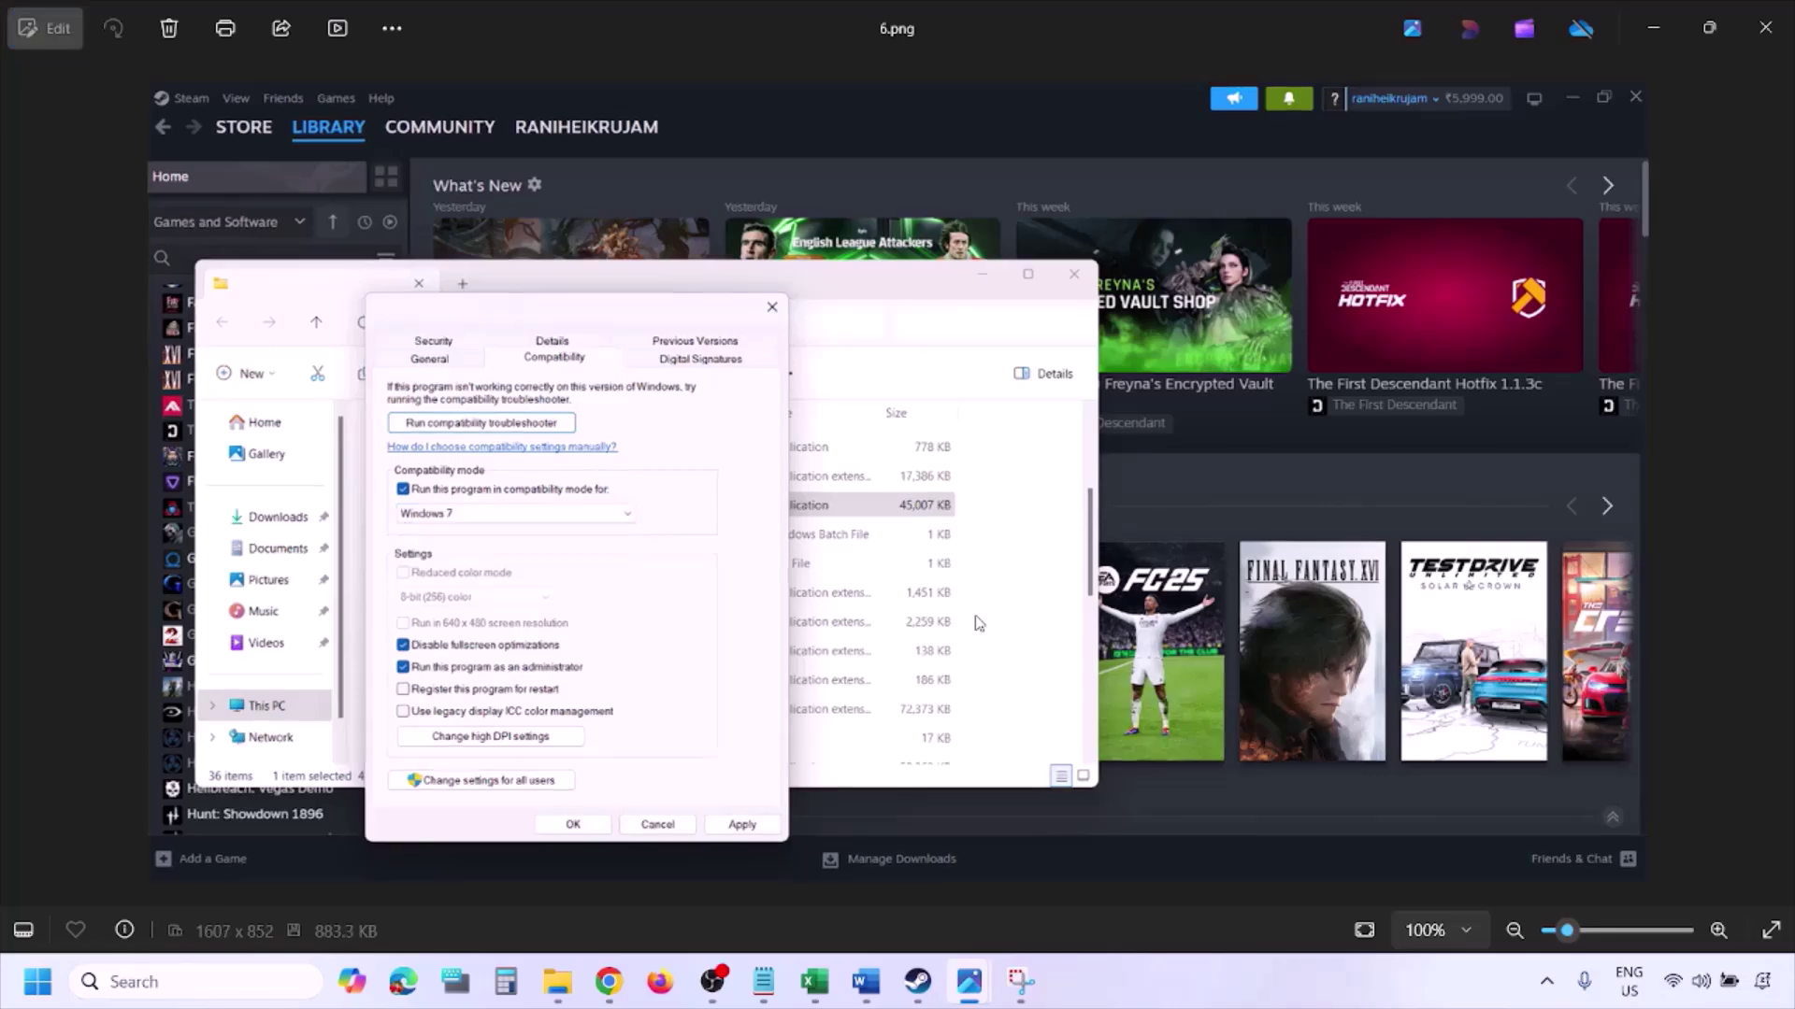
scroll(585, 554, "up", 3)
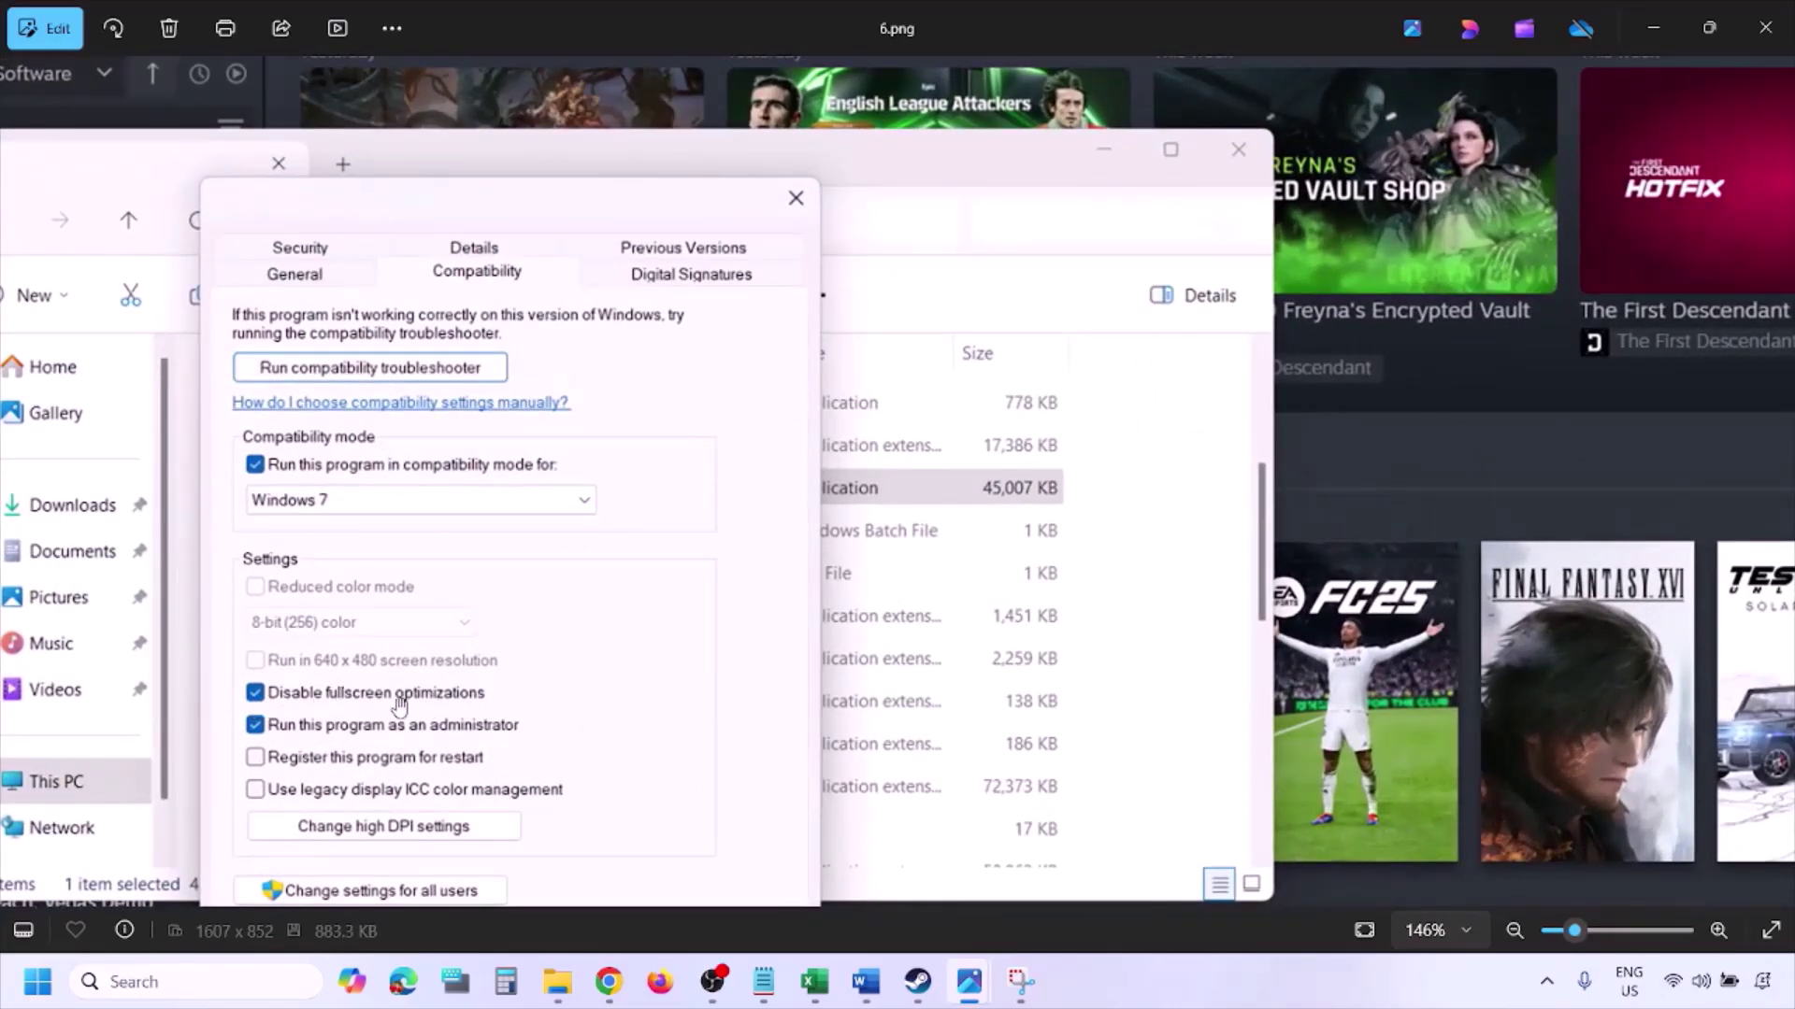
left_click_drag(510, 669, 589, 543)
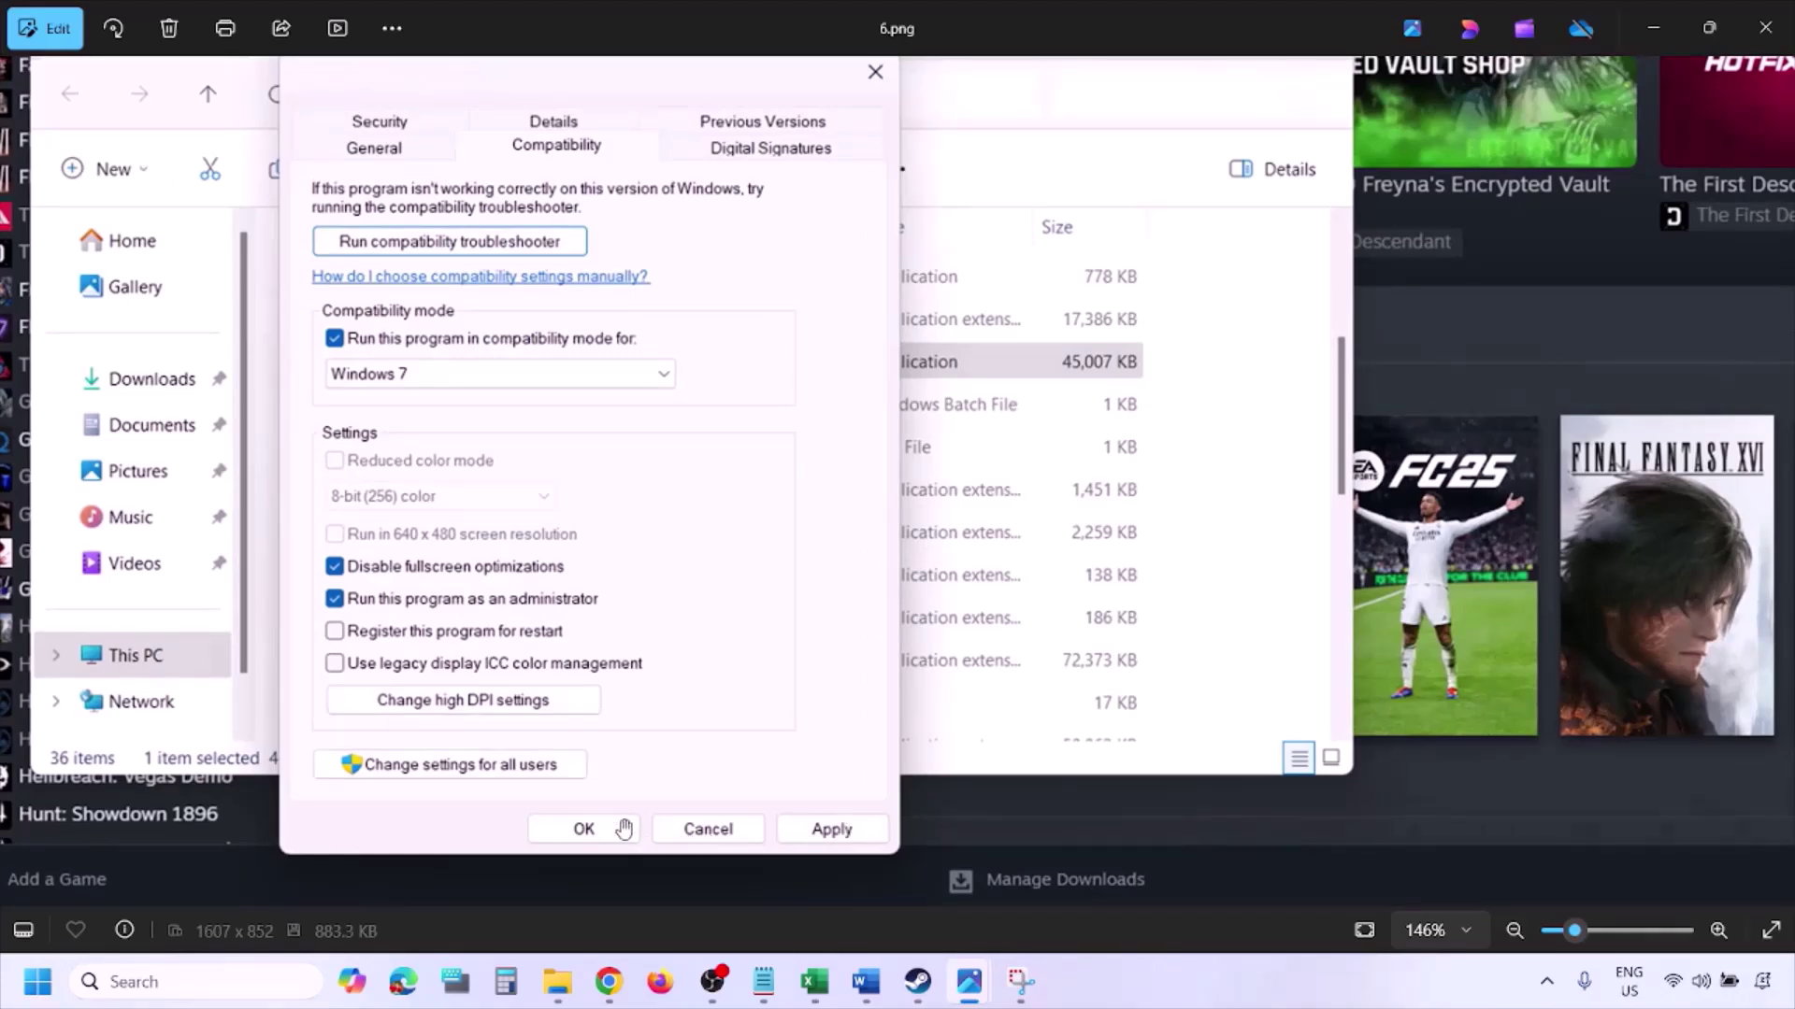
scroll(622, 832, "down", 3)
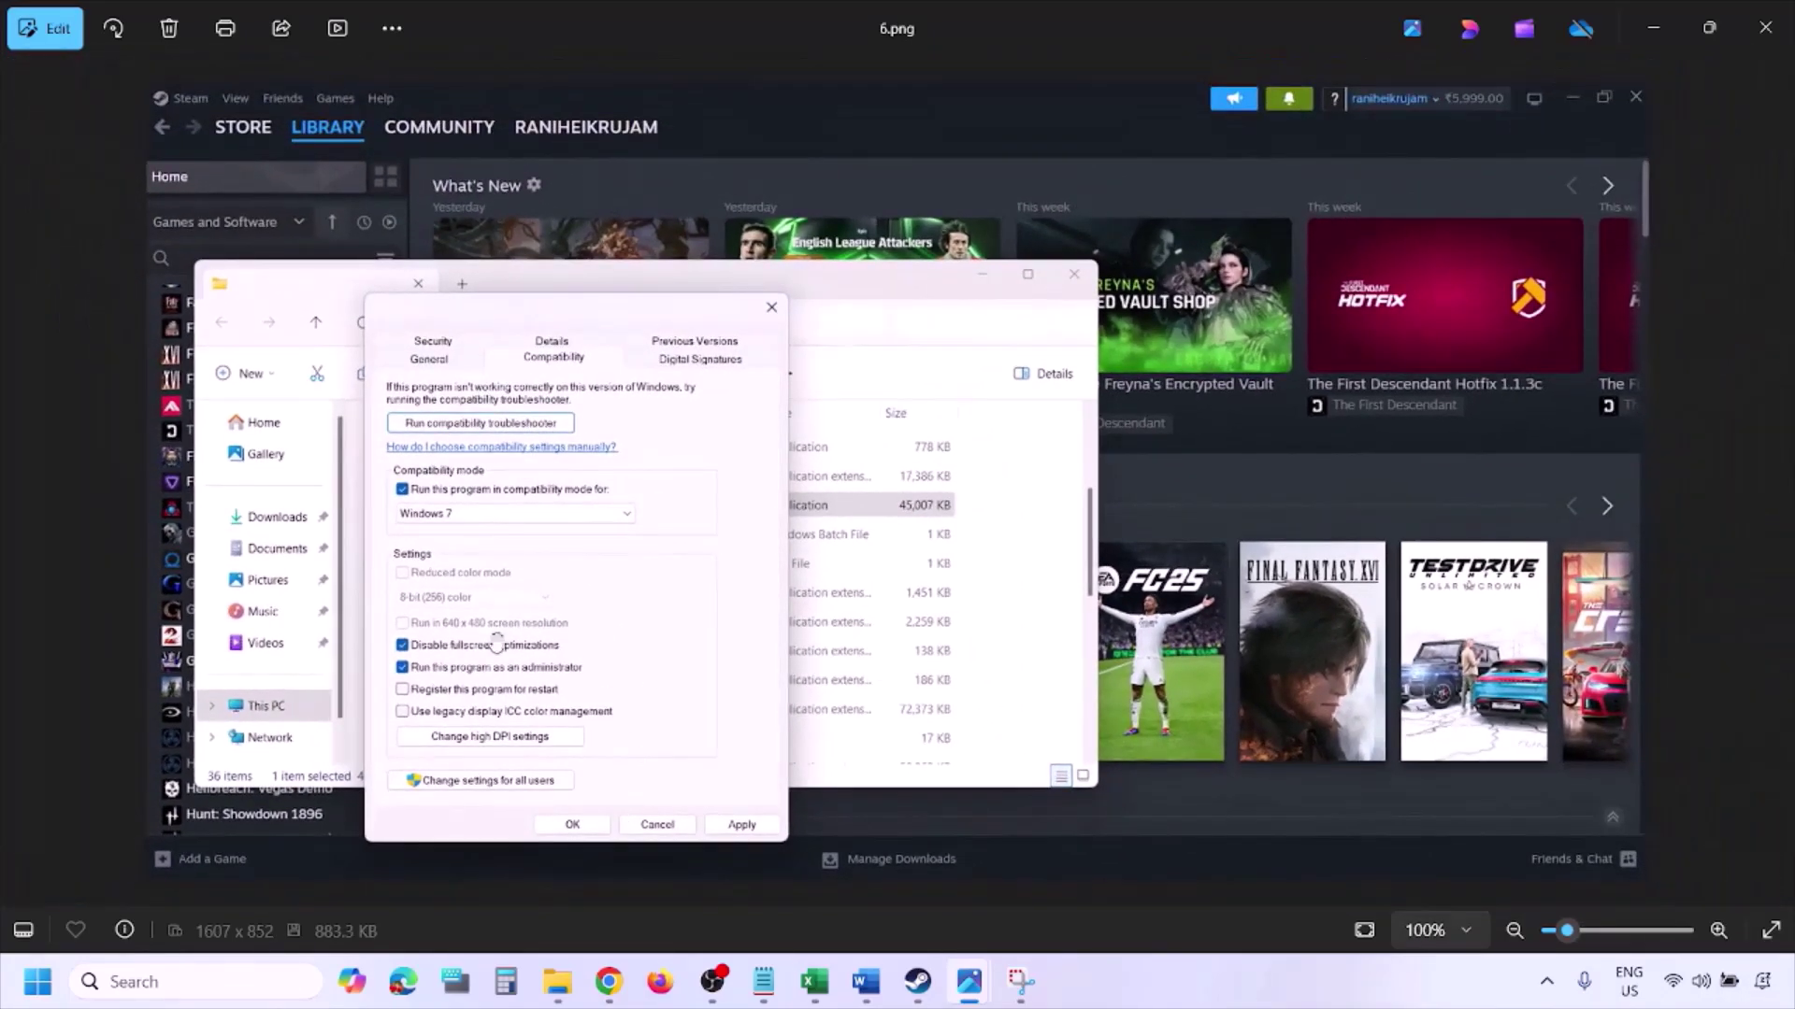
scroll(497, 643, "up", 3)
left_click_drag(348, 620, 440, 601)
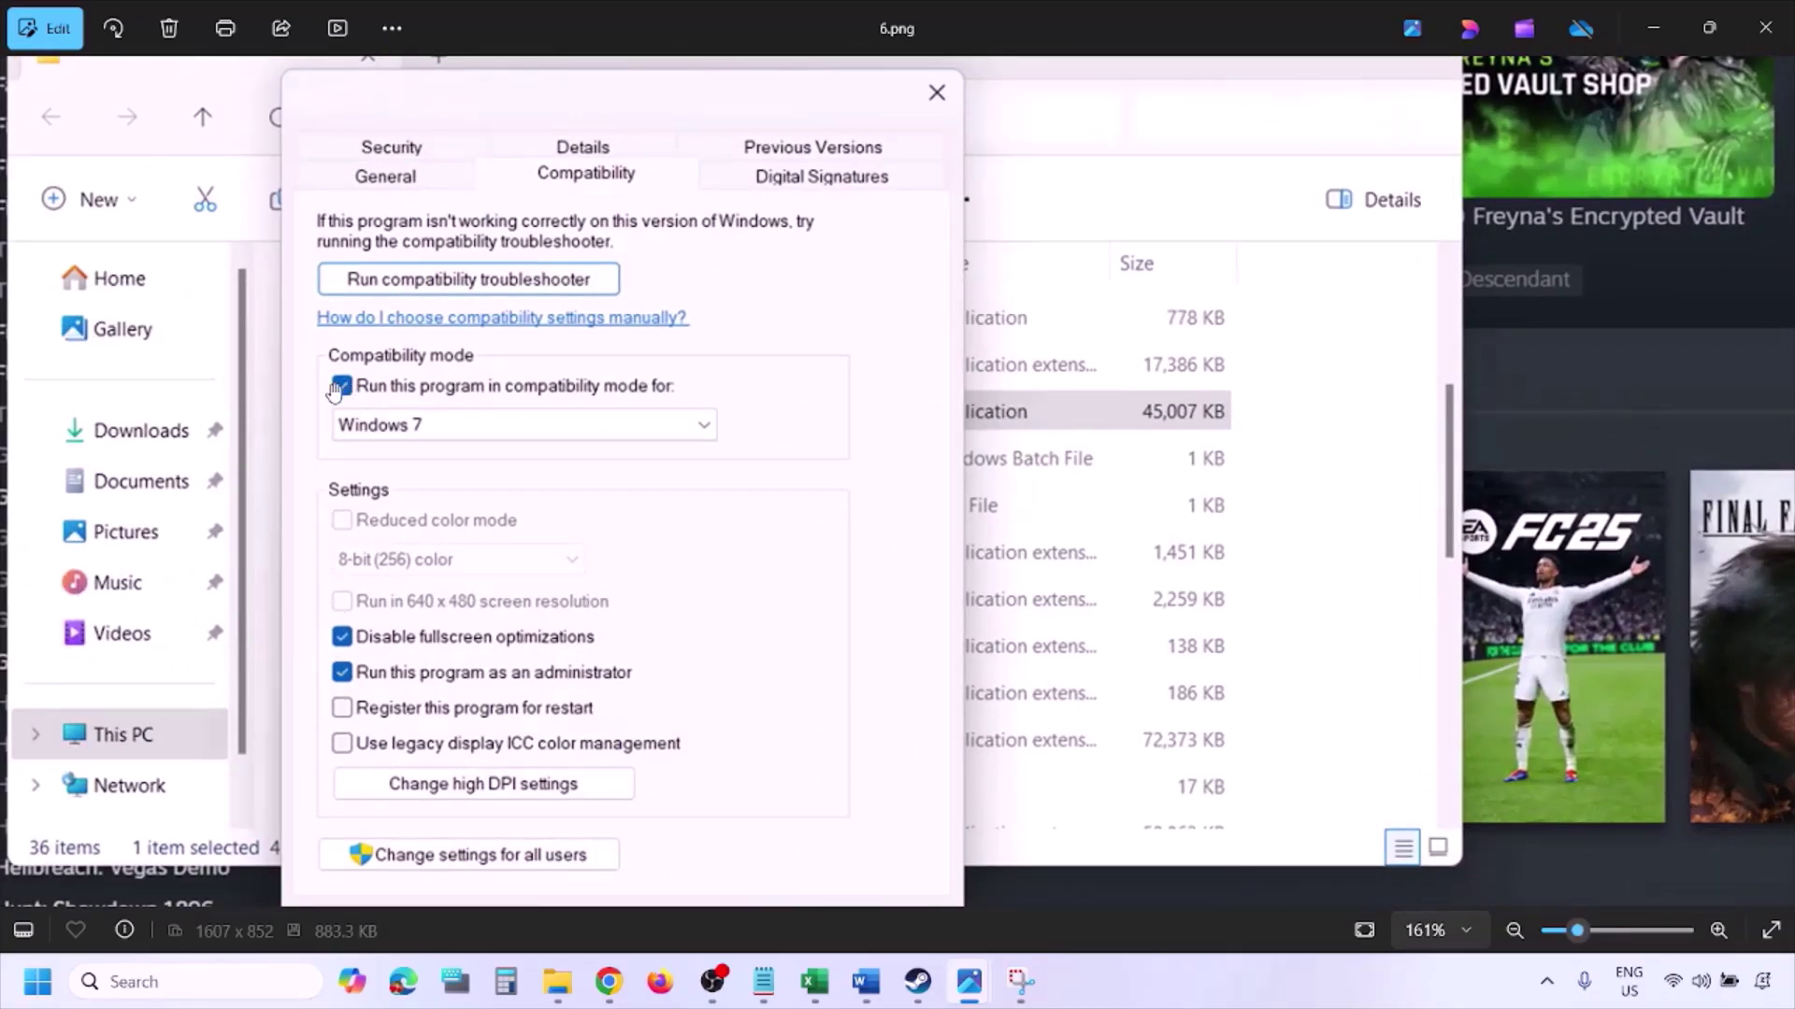
- Examine the cleared compatibility checkboxes in 7.png and return to the Word troubleshooting document
key("Right")
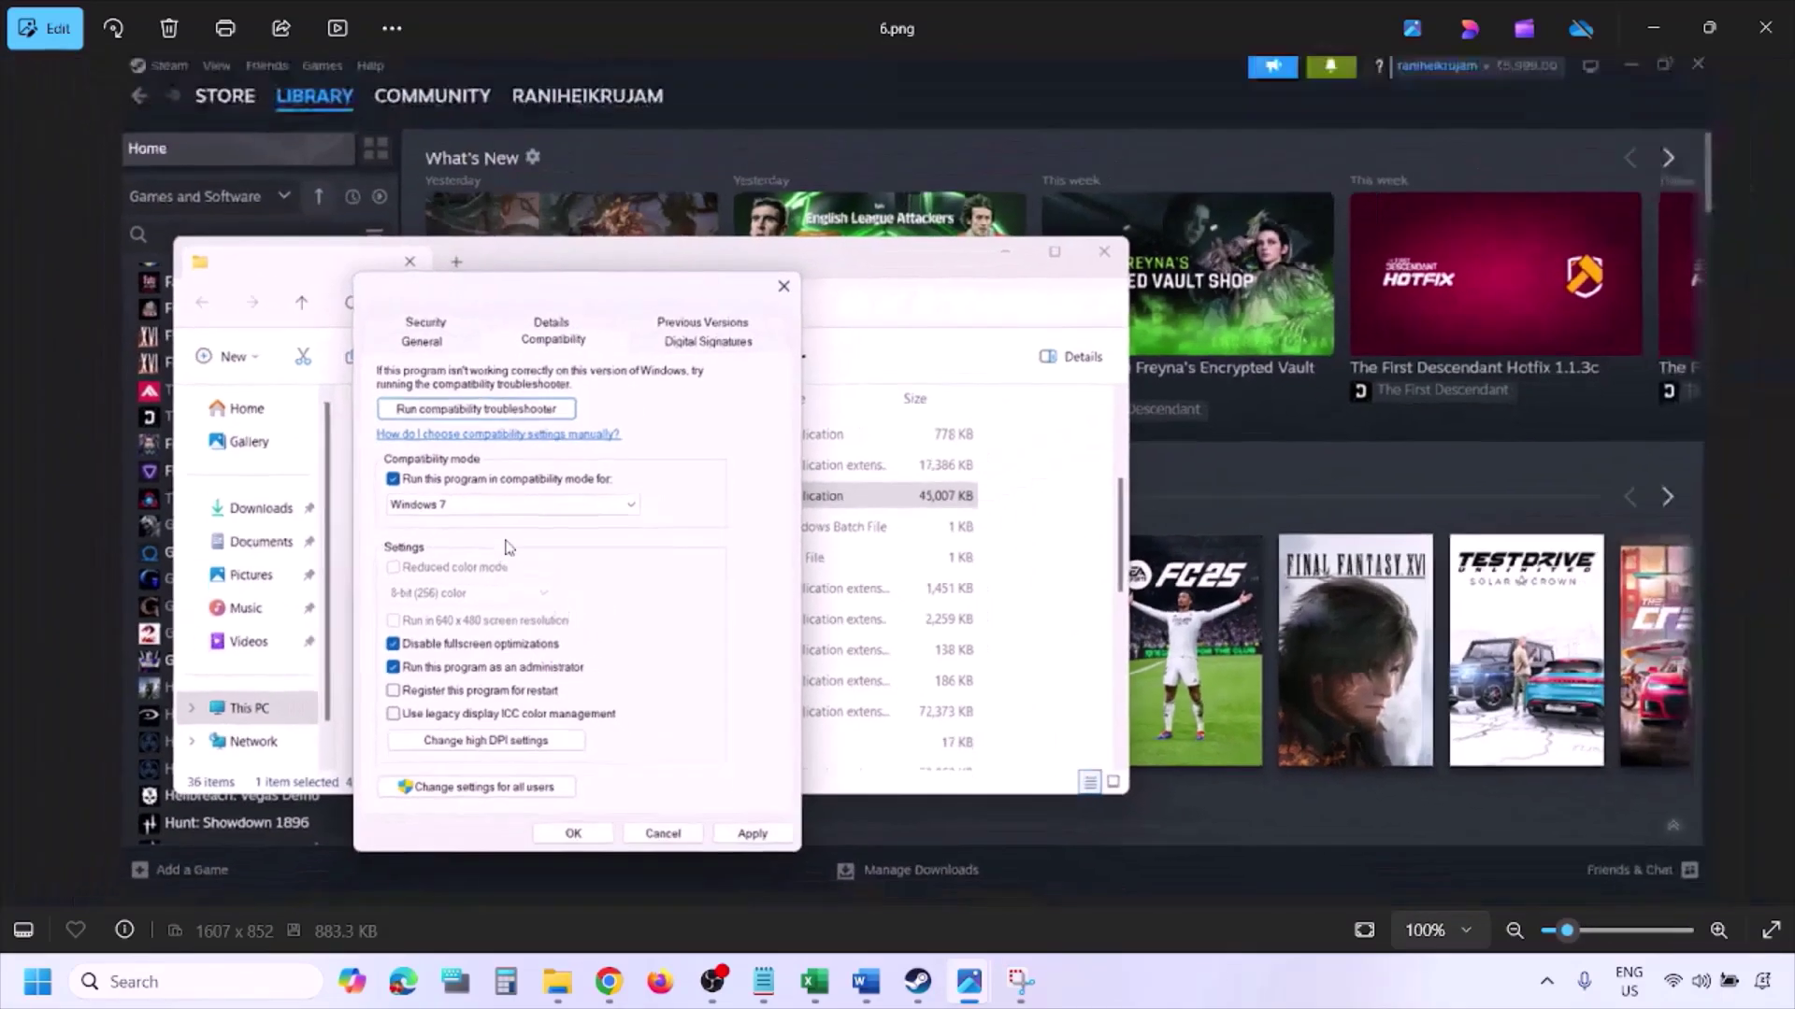
scroll(510, 547, "up", 5)
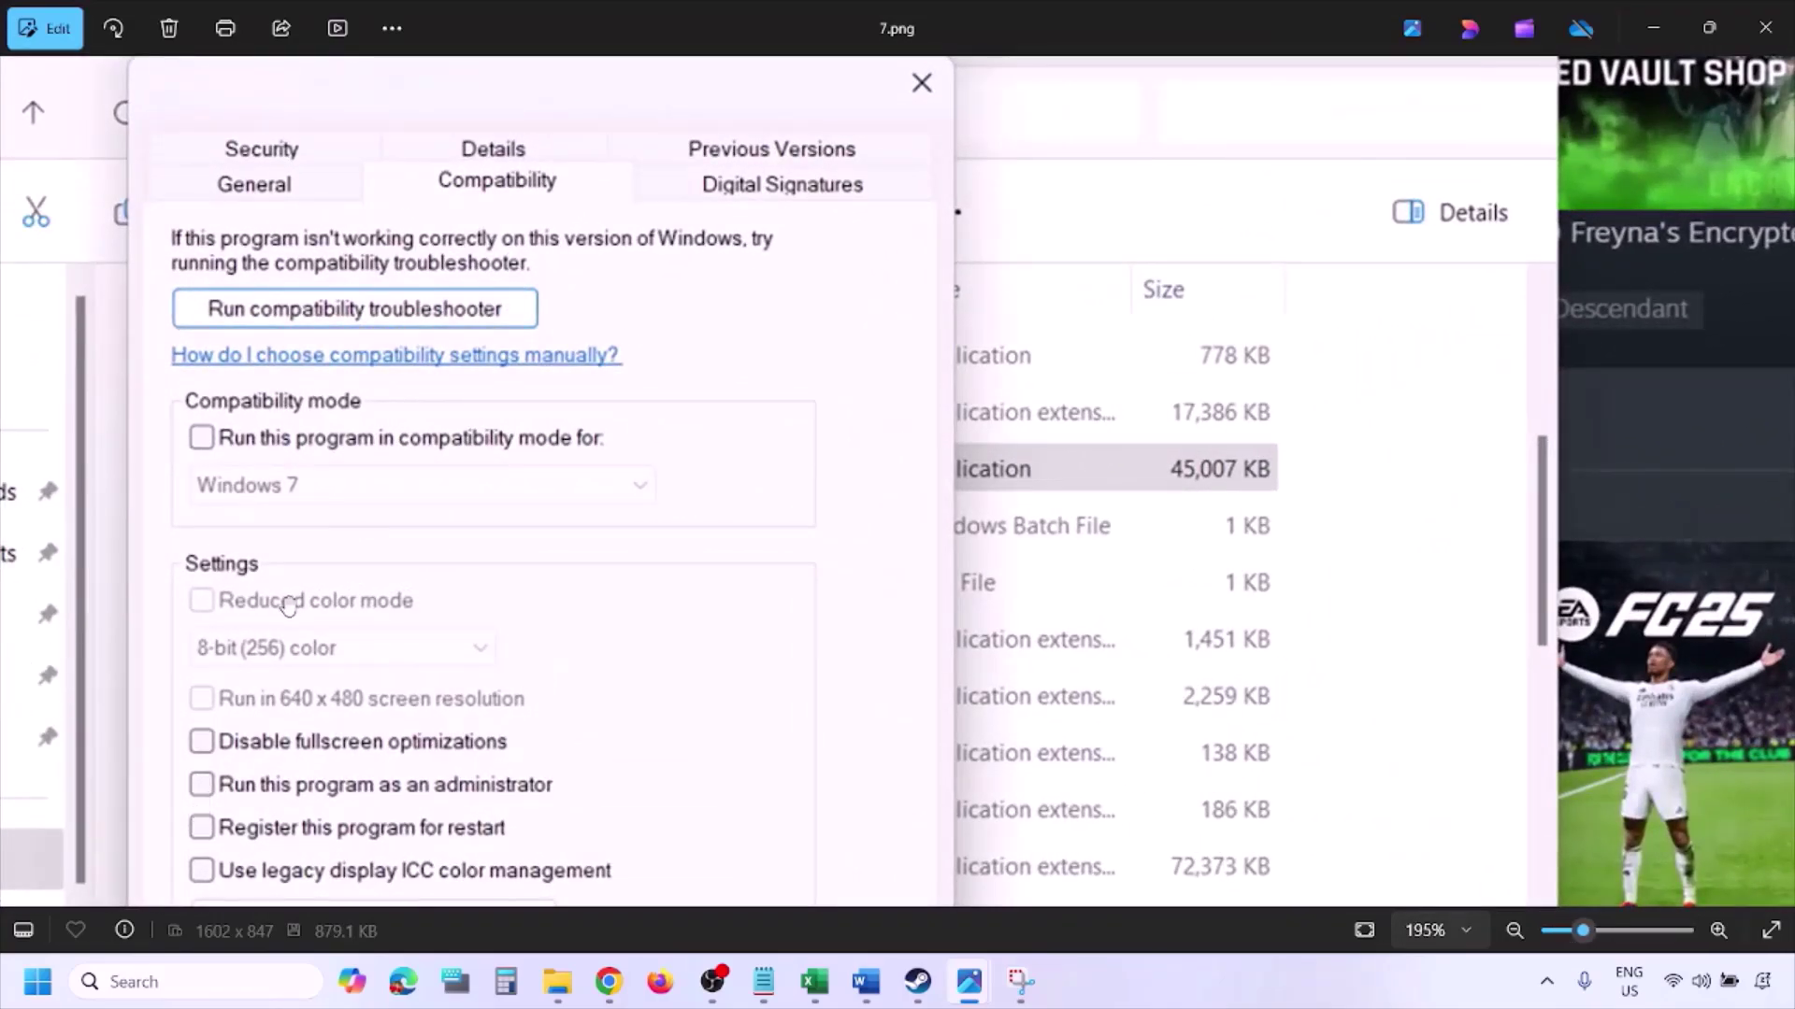
scroll(288, 606, "down", 3)
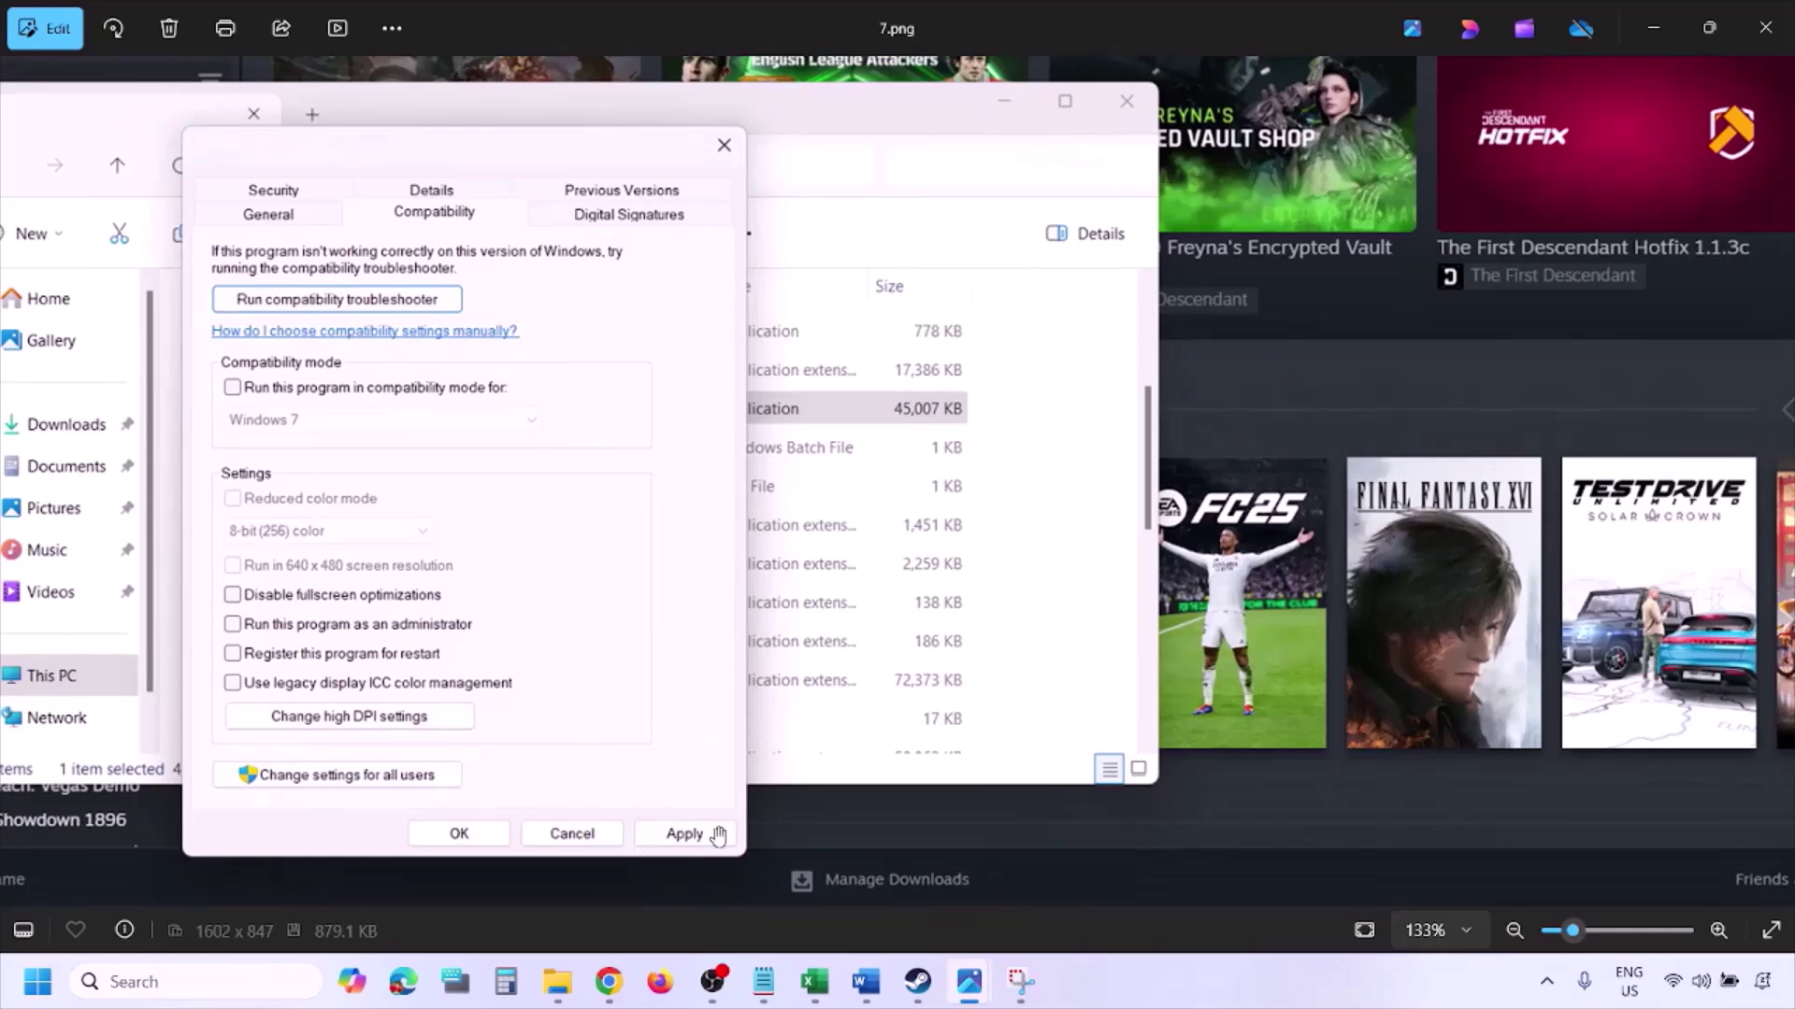
left_click(1119, 992)
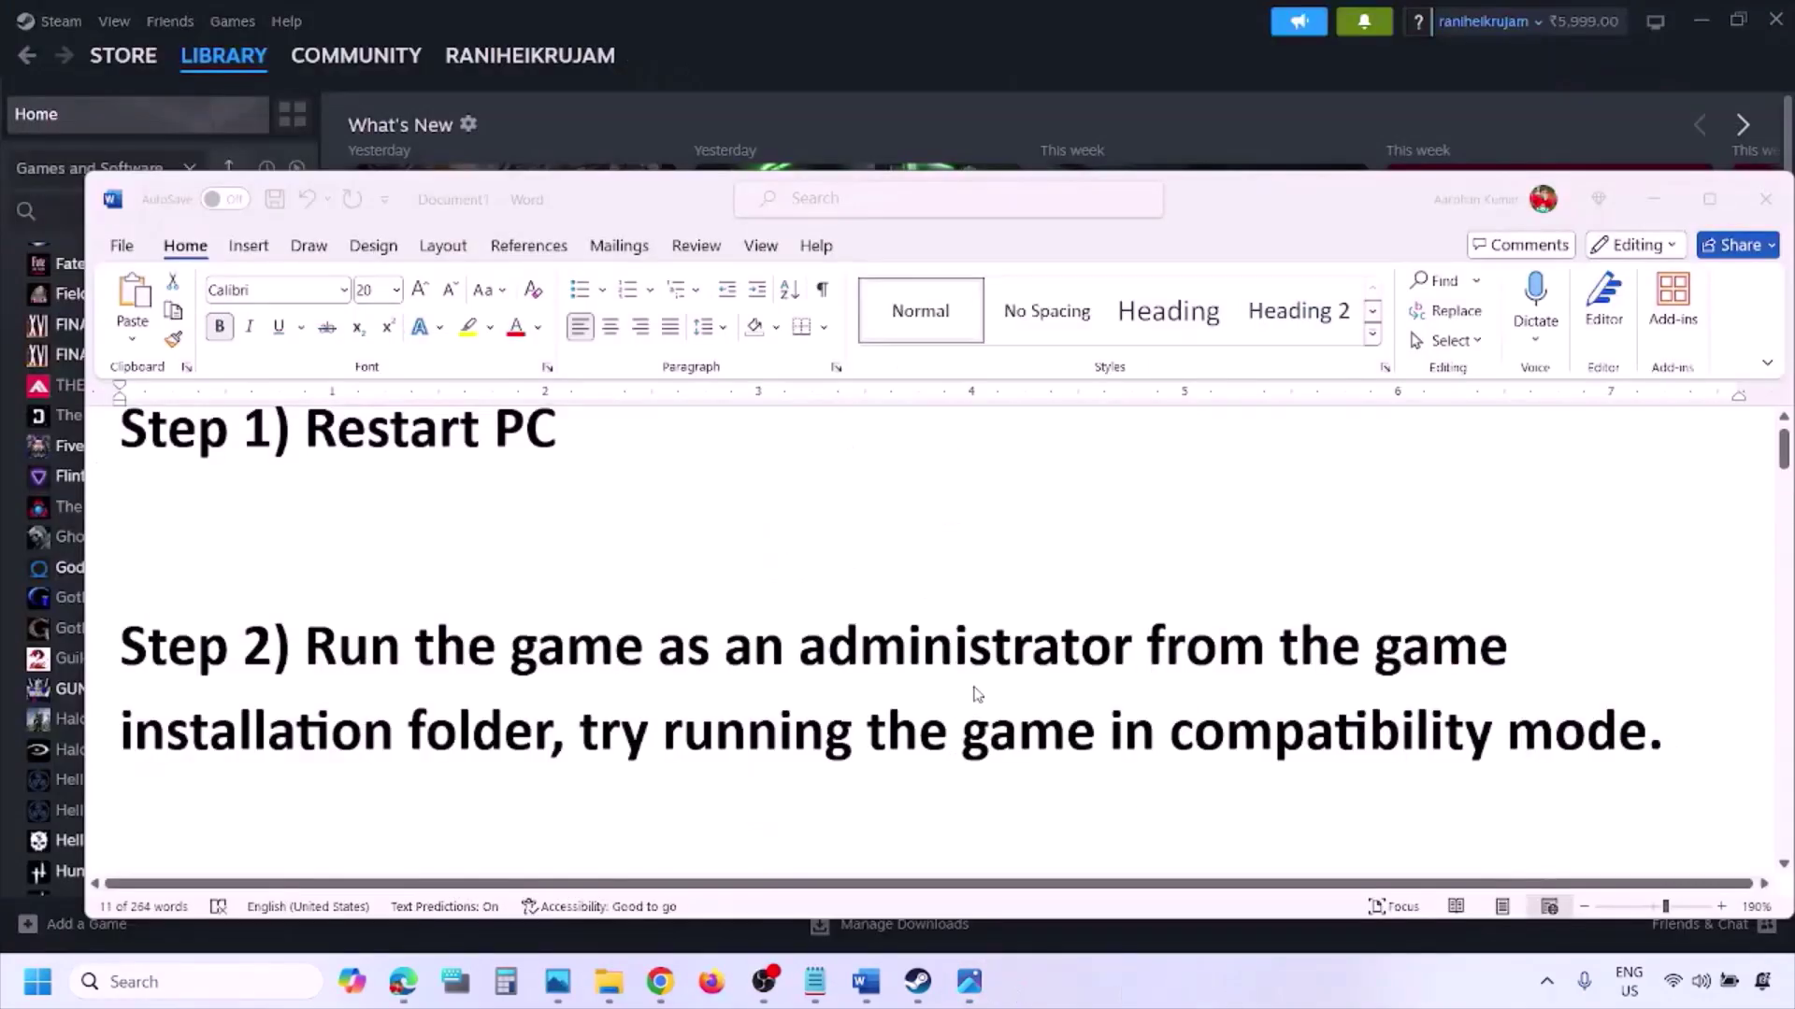
- Read Step 3 on verifying the game files and examine the game's Properties command in 0.png
scroll(977, 694, "down", 3)
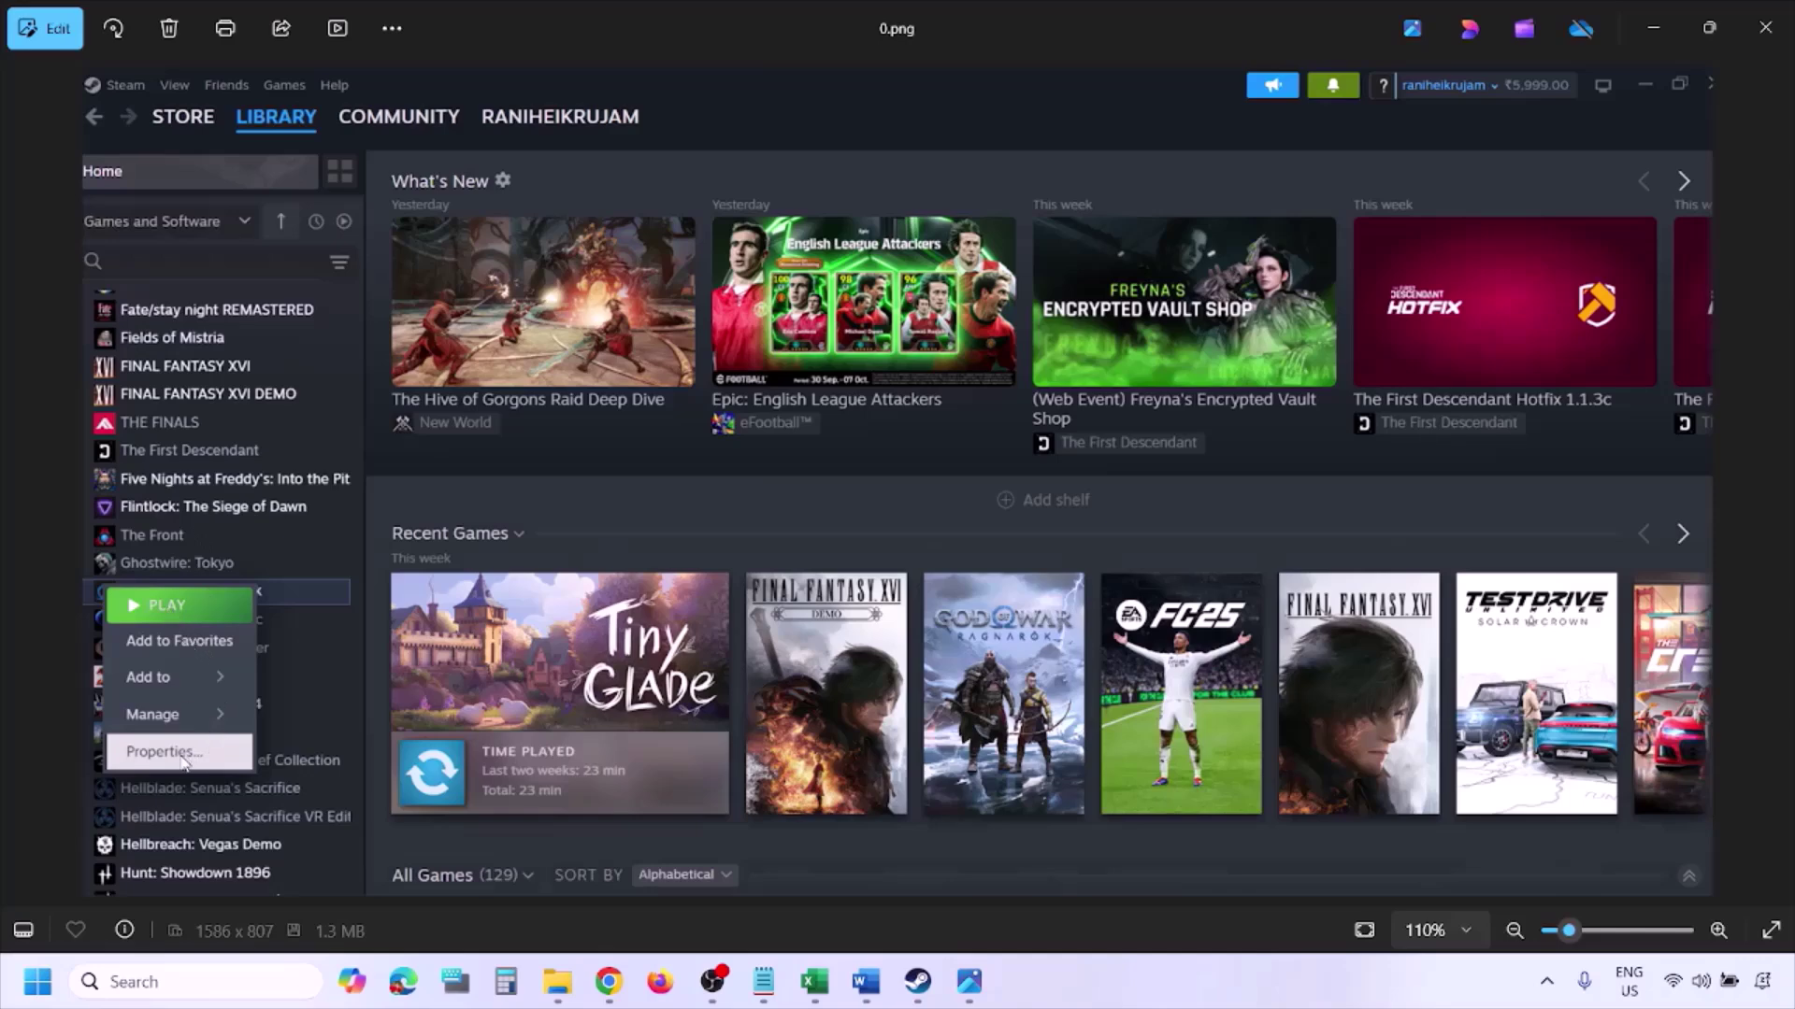
scroll(643, 587, "down", 1)
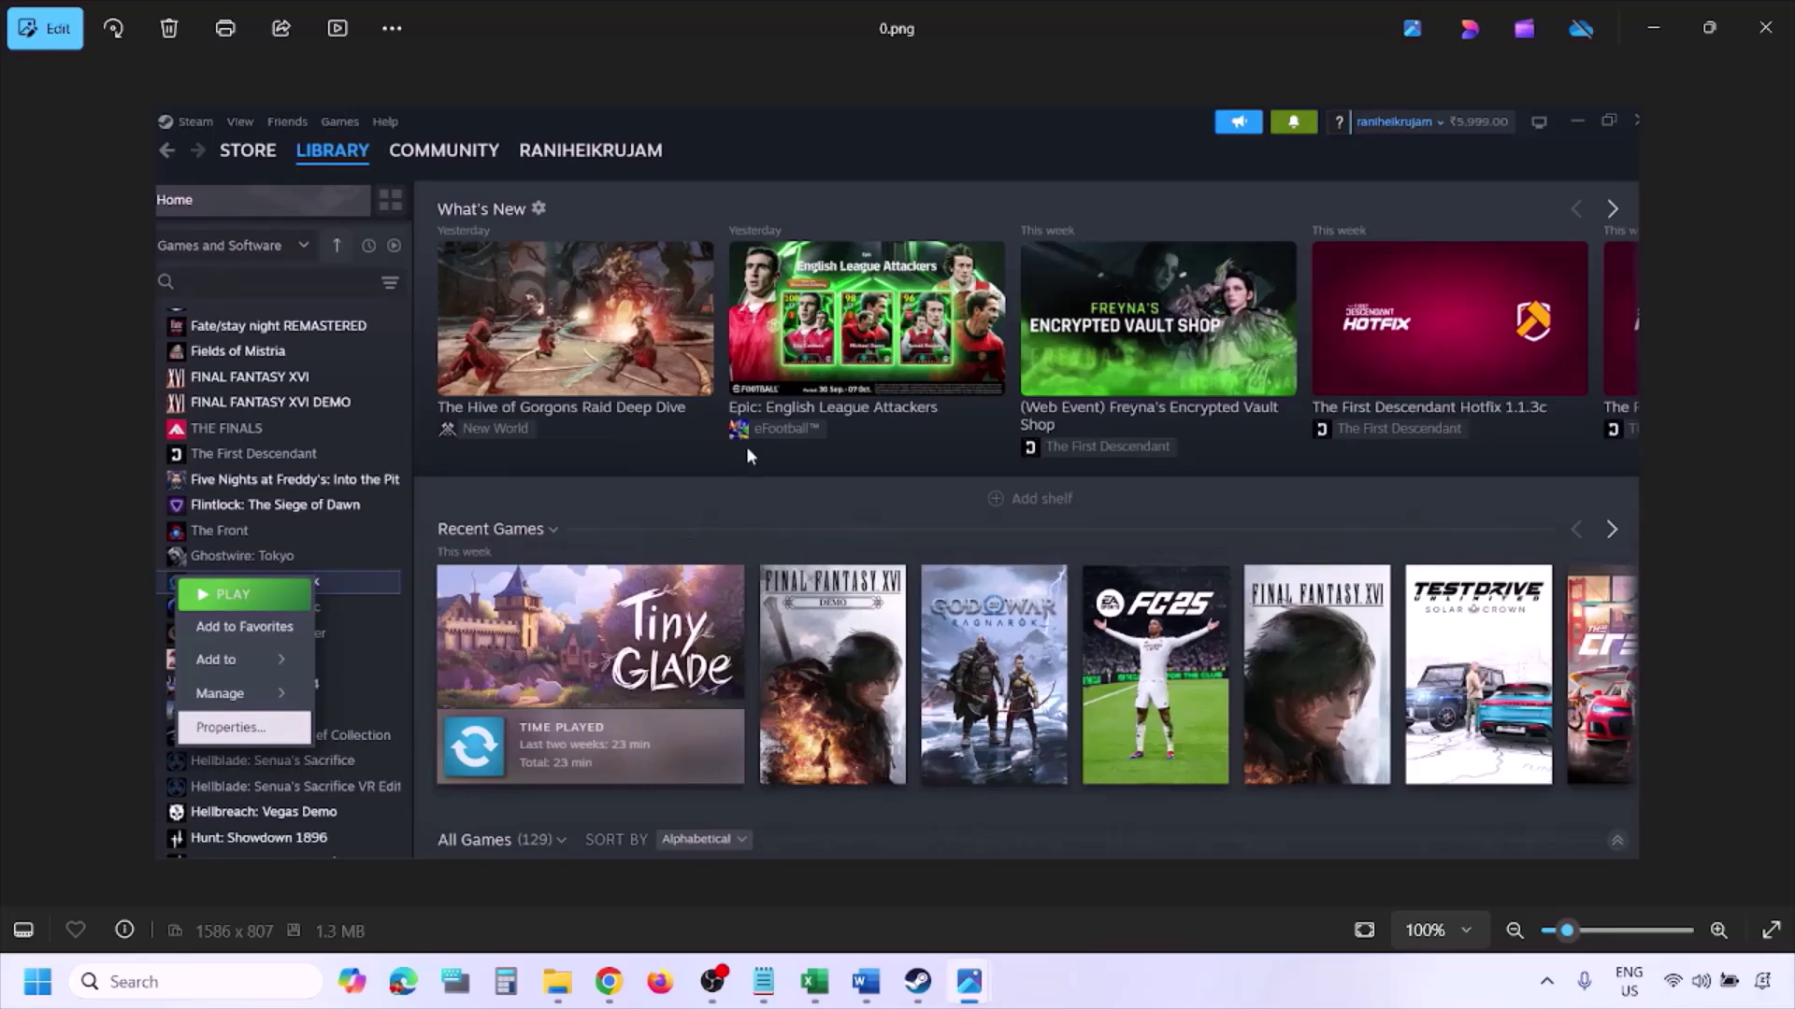
key("Right")
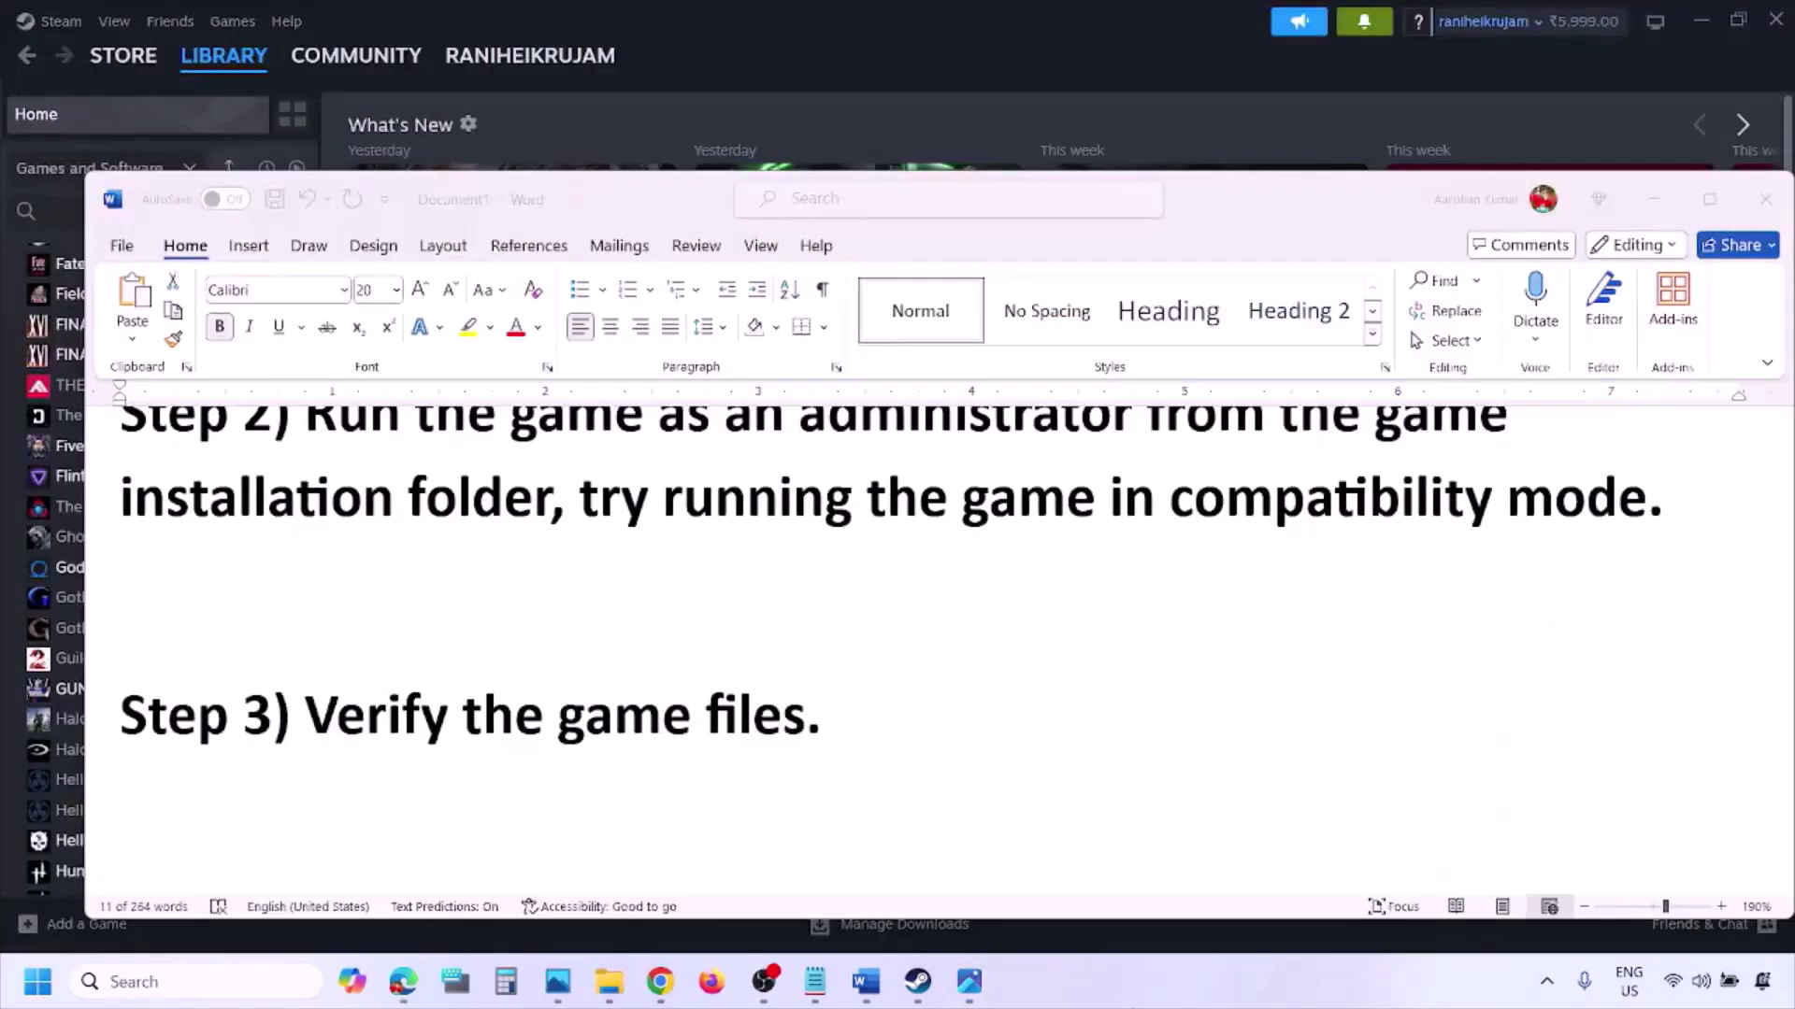
- Read Step 4 in the Word document and select the words "Windows Security" in it
scroll(953, 865, "down", 3)
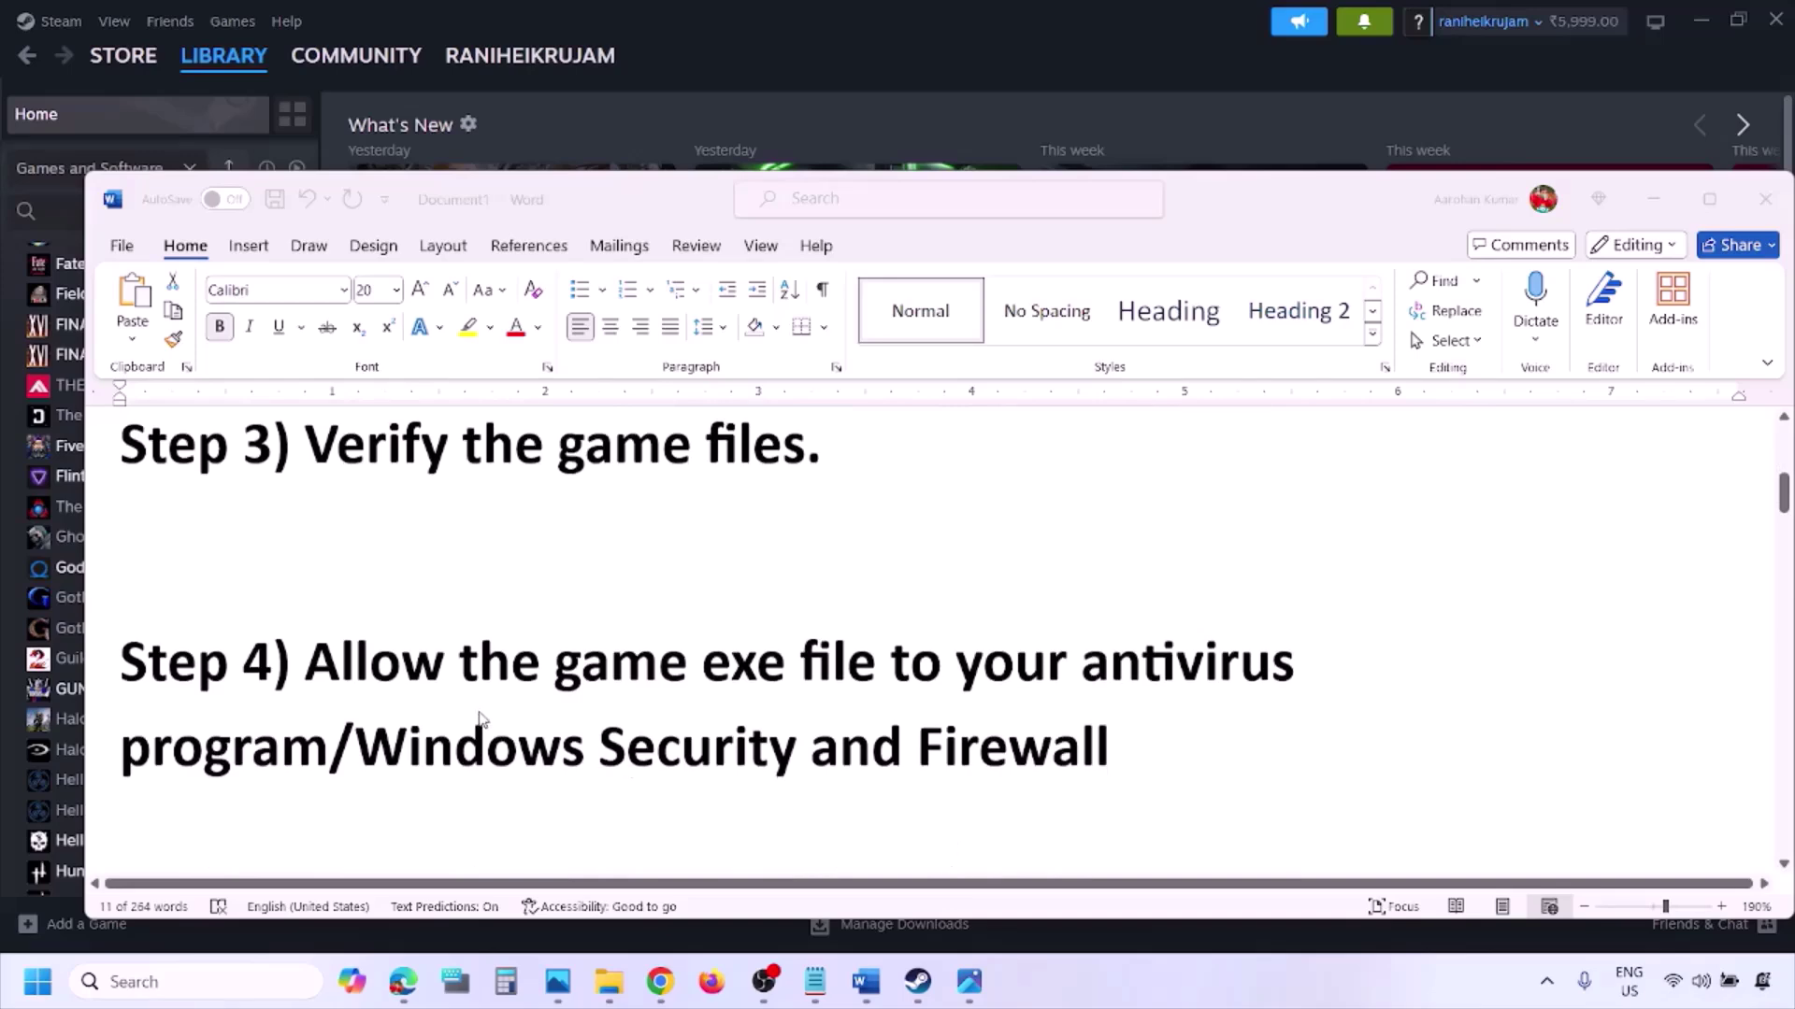
left_click(329, 745)
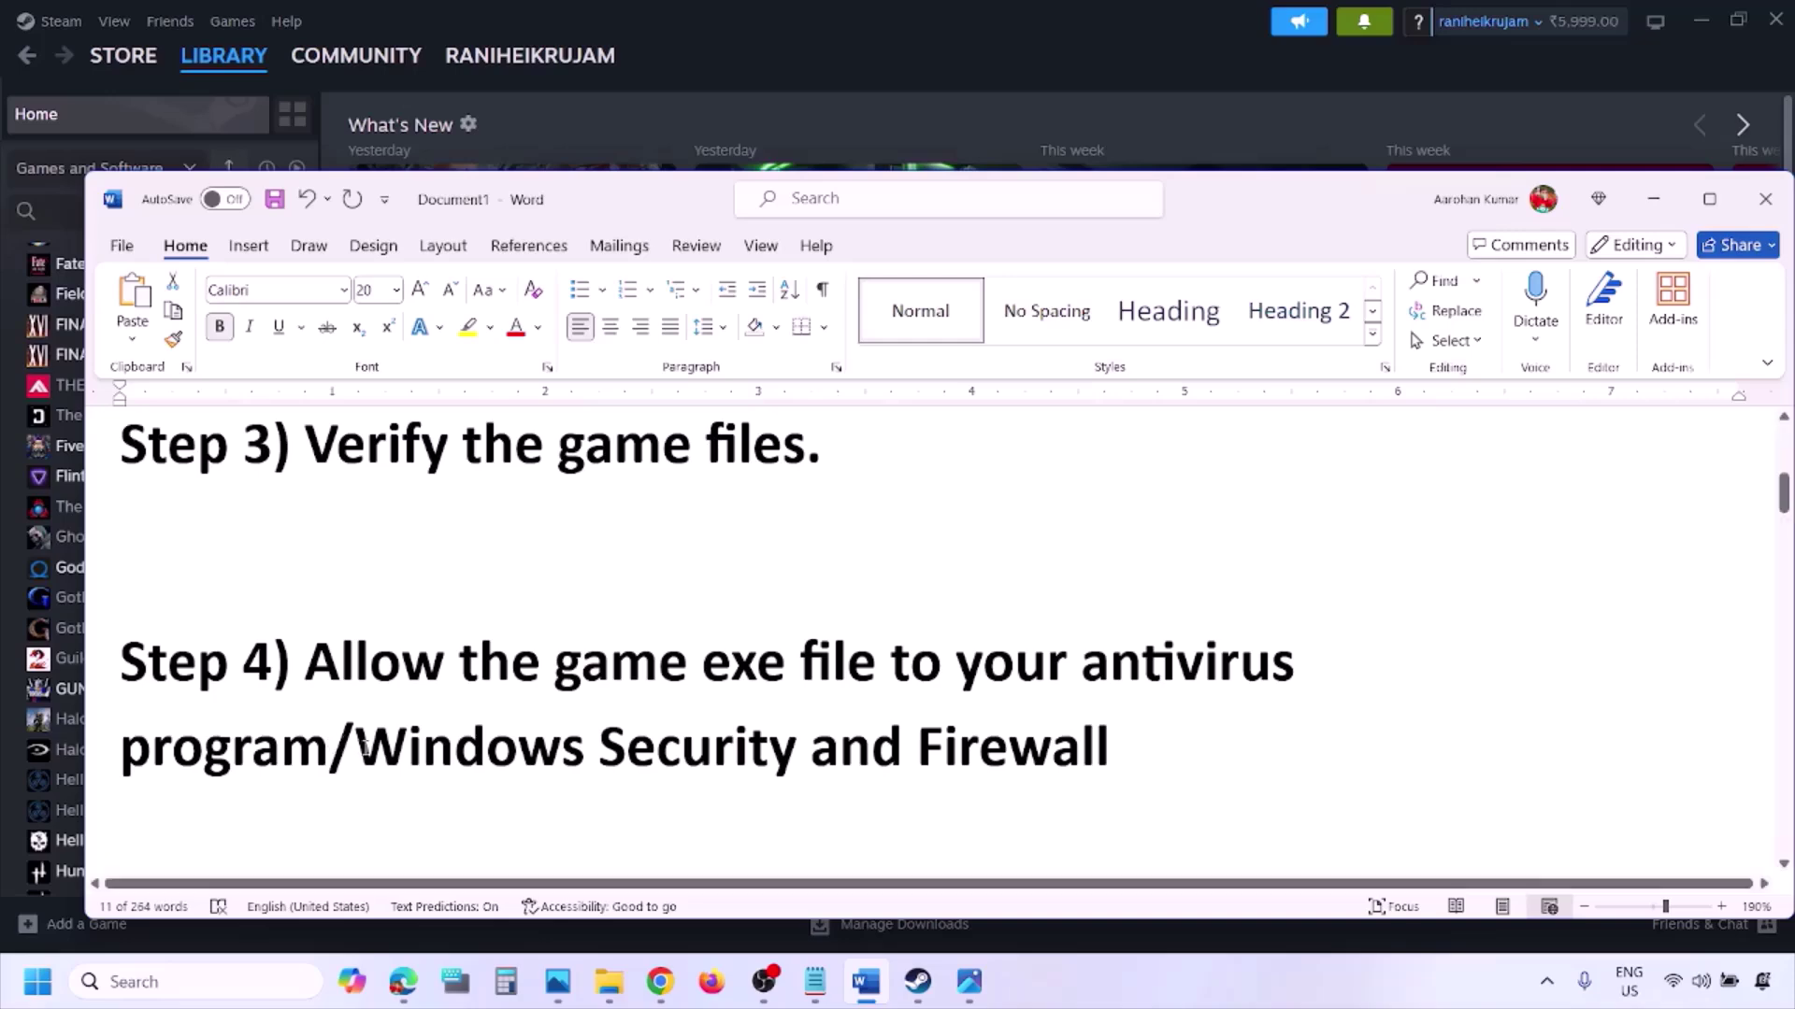
left_click_drag(355, 748, 810, 747)
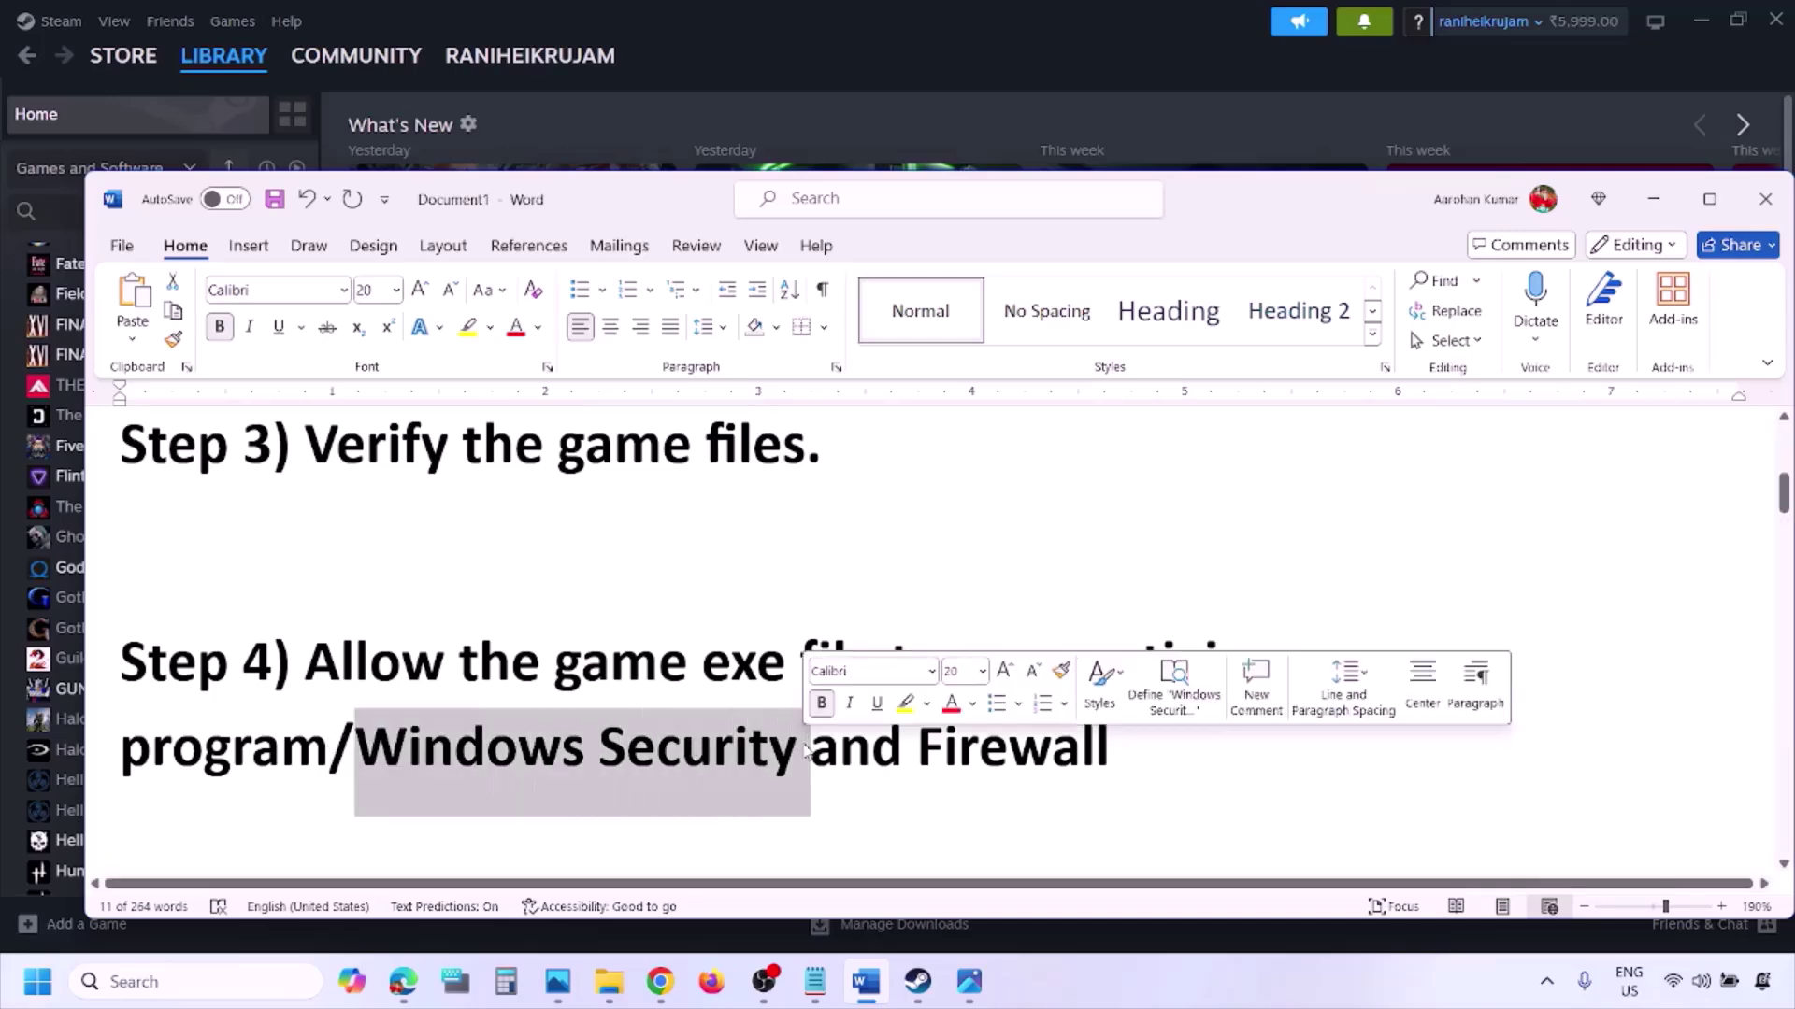
- Open Windows Security's Virus & threat protection from the Privacy & security settings and go to the ransomware protection's Controlled folder access allowed apps
left_click(1192, 998)
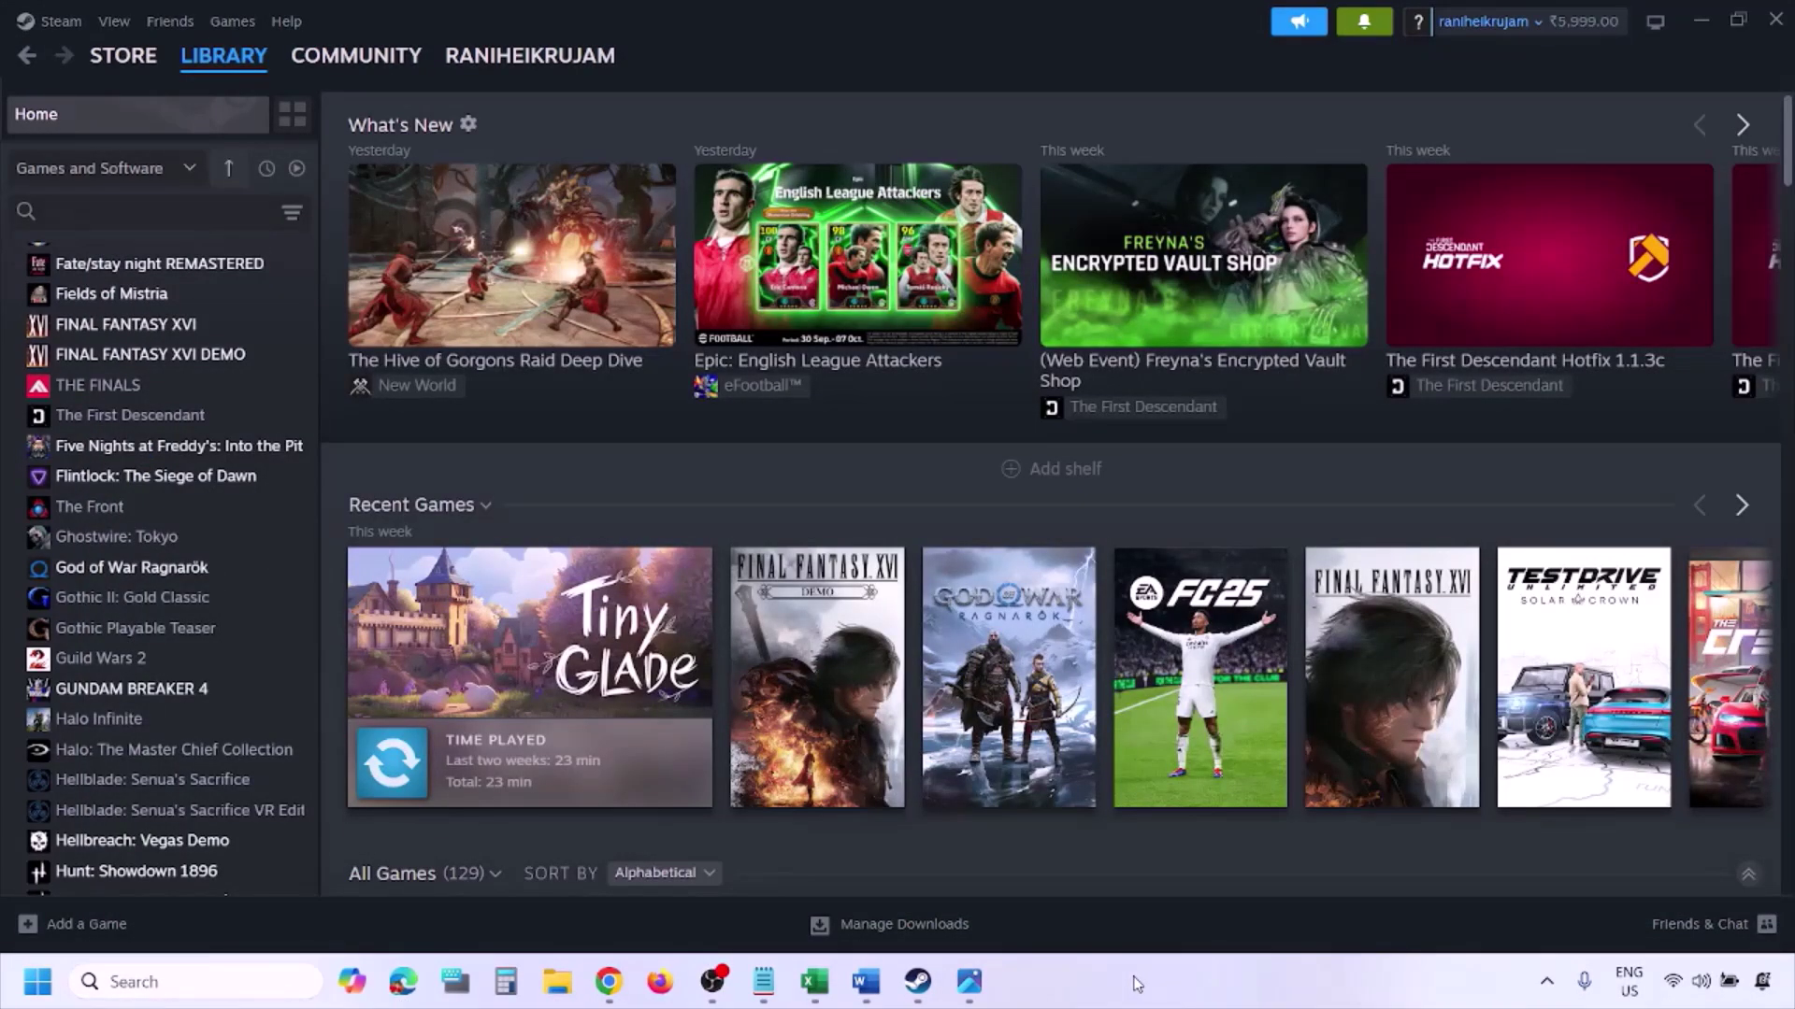
key("super+i")
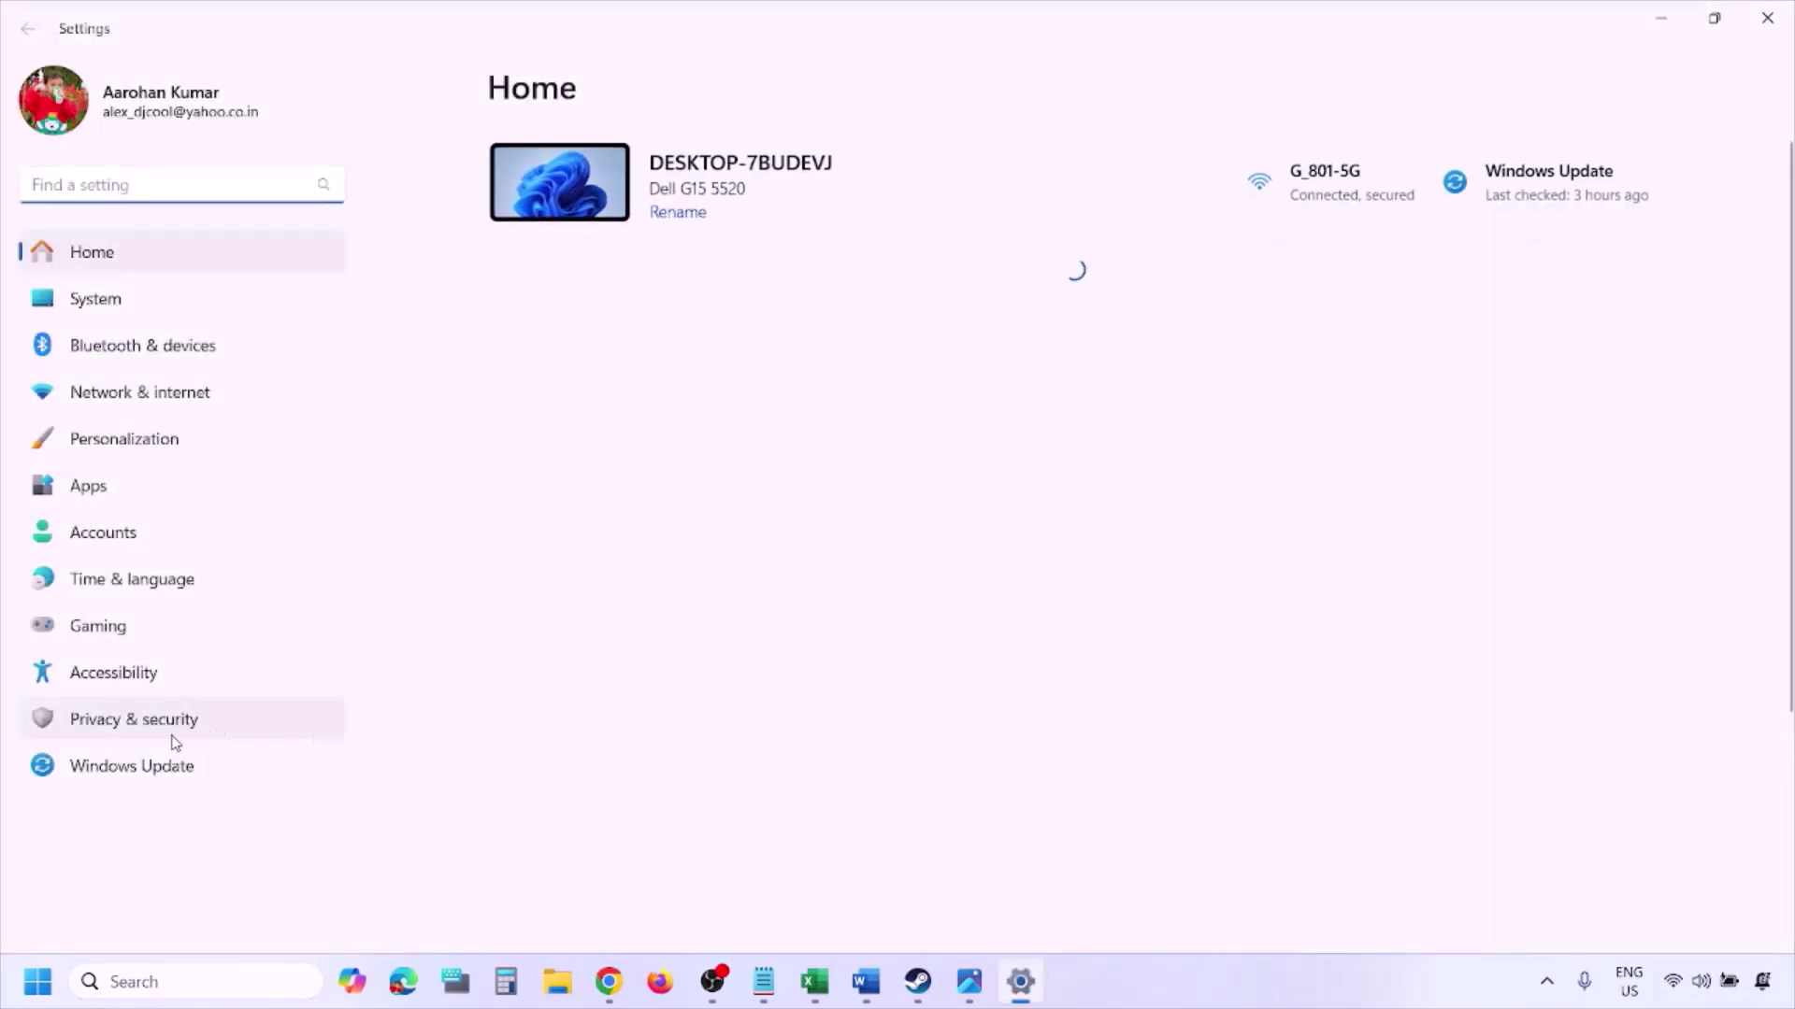
left_click(186, 733)
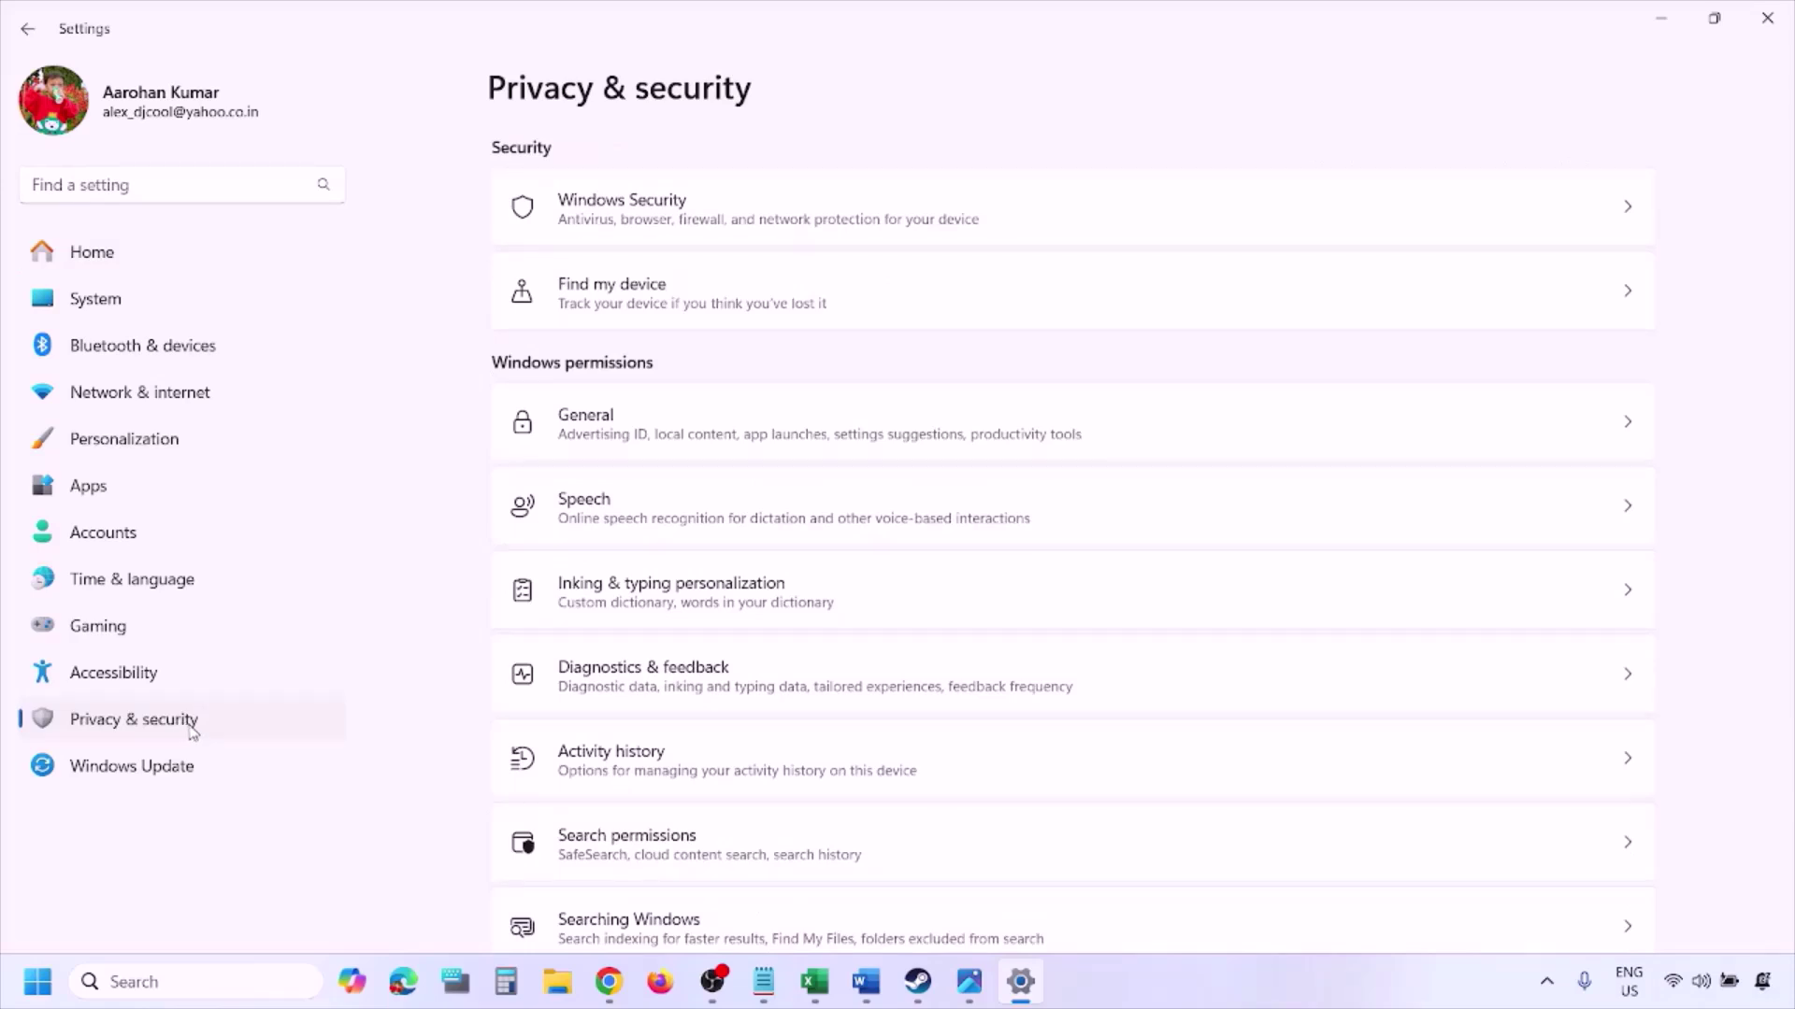
left_click(648, 222)
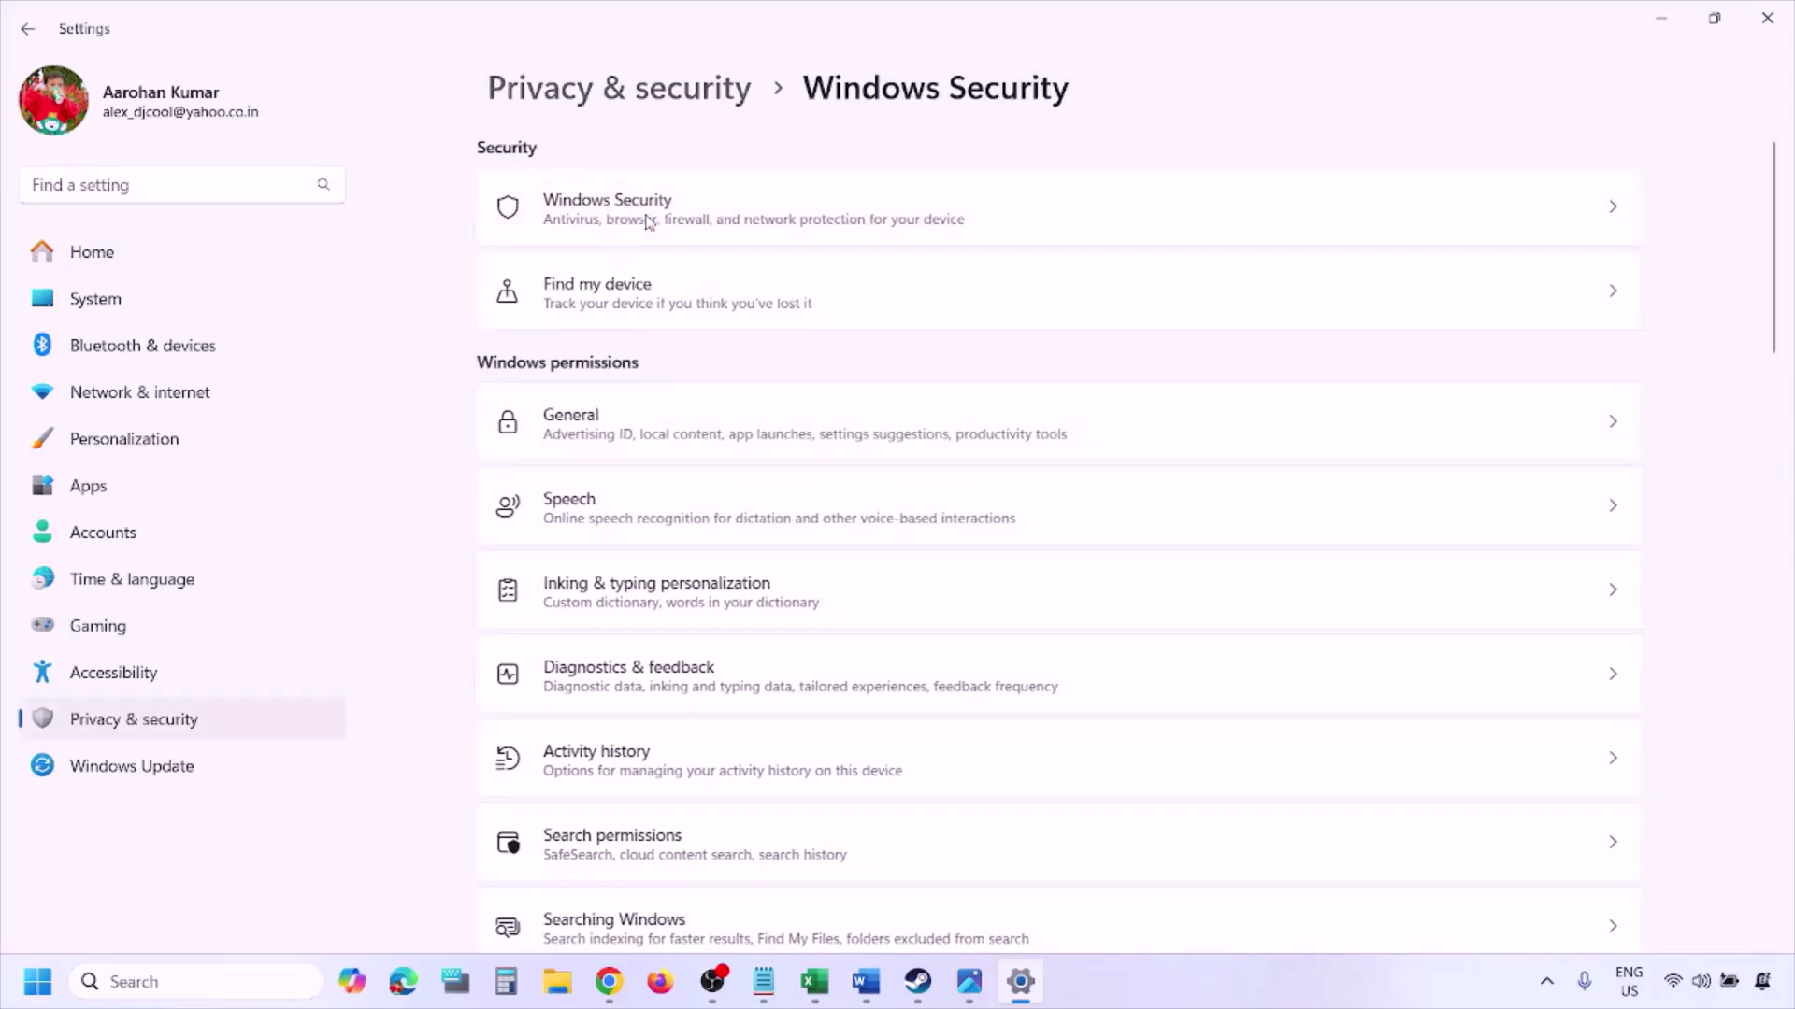
left_click(669, 362)
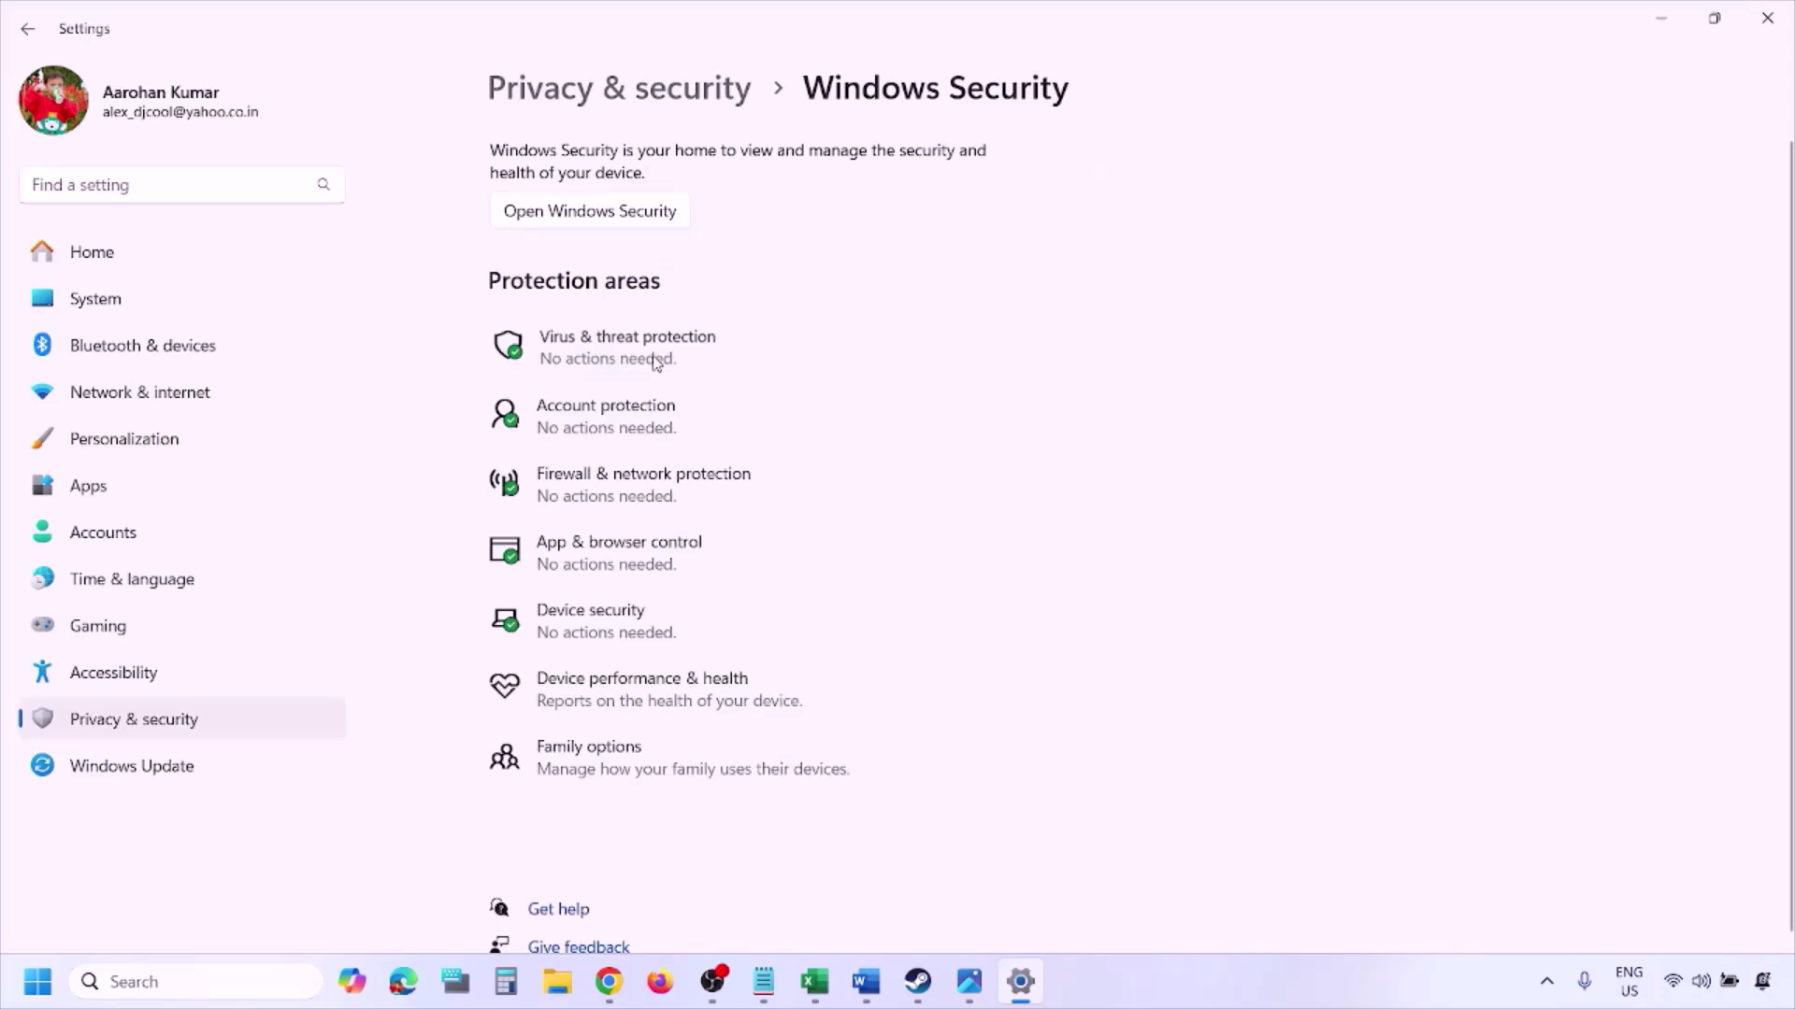
scroll(684, 648, "down", 3)
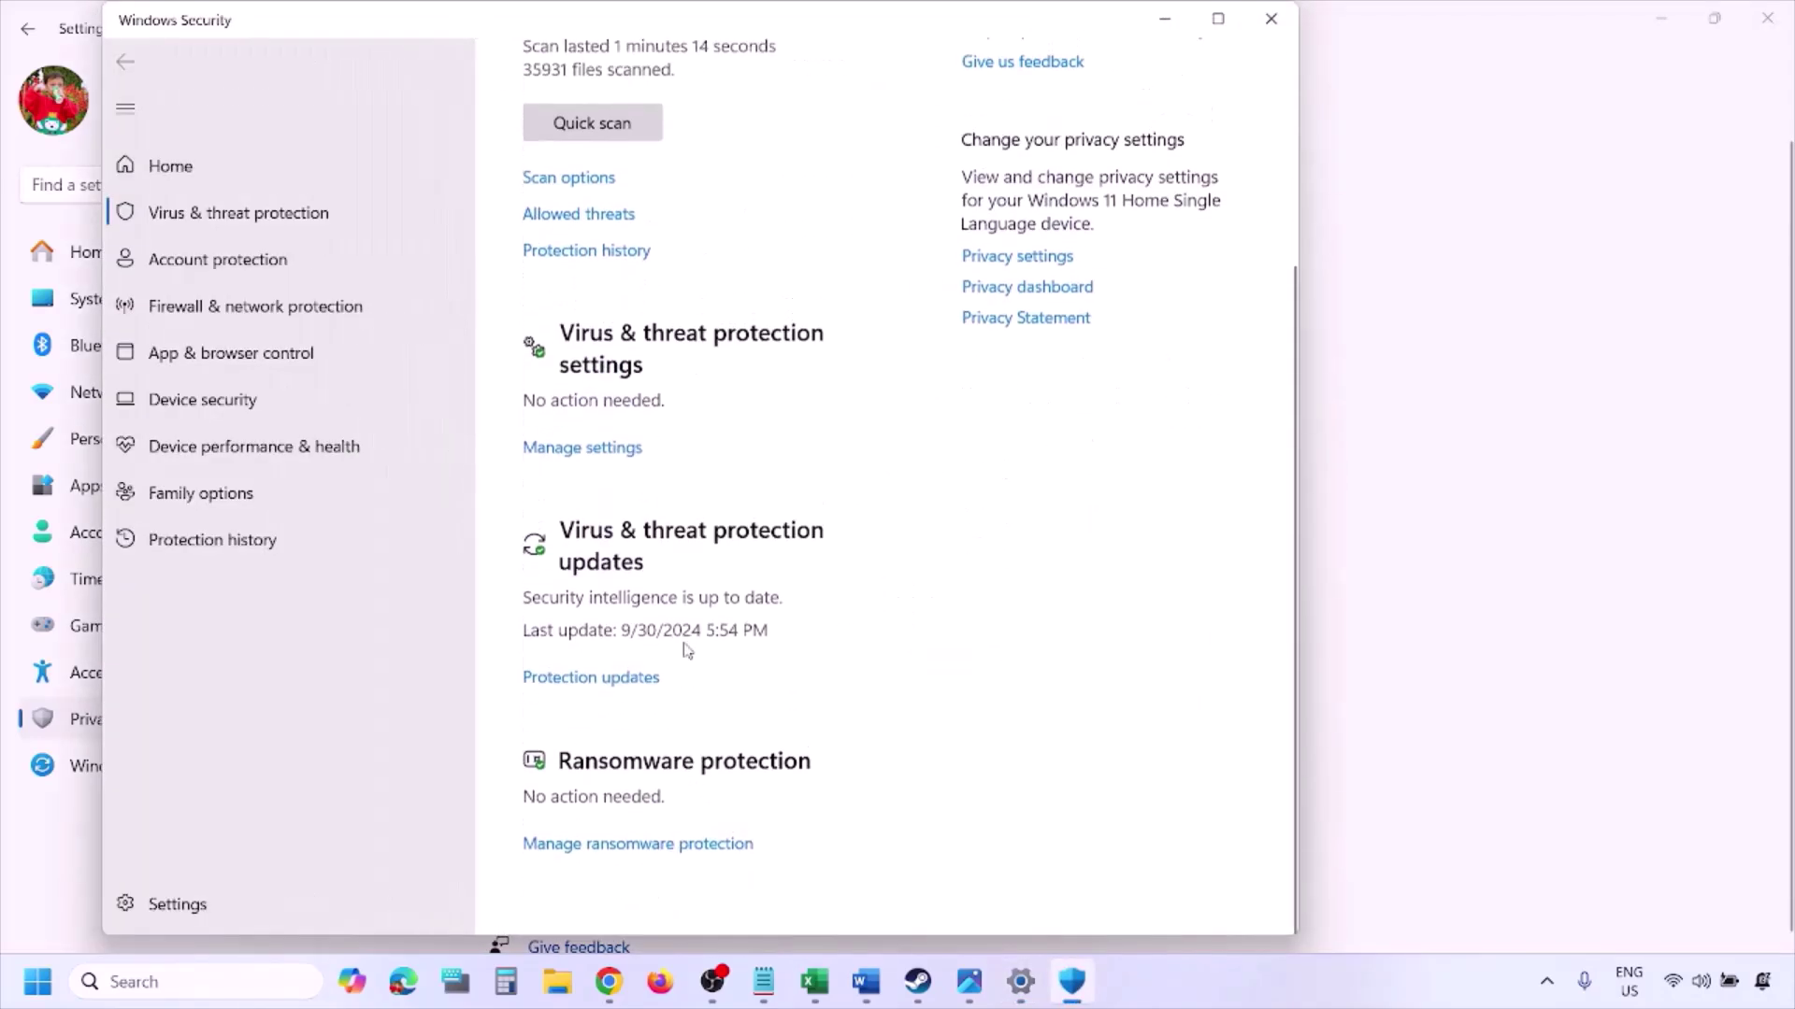
left_click(658, 849)
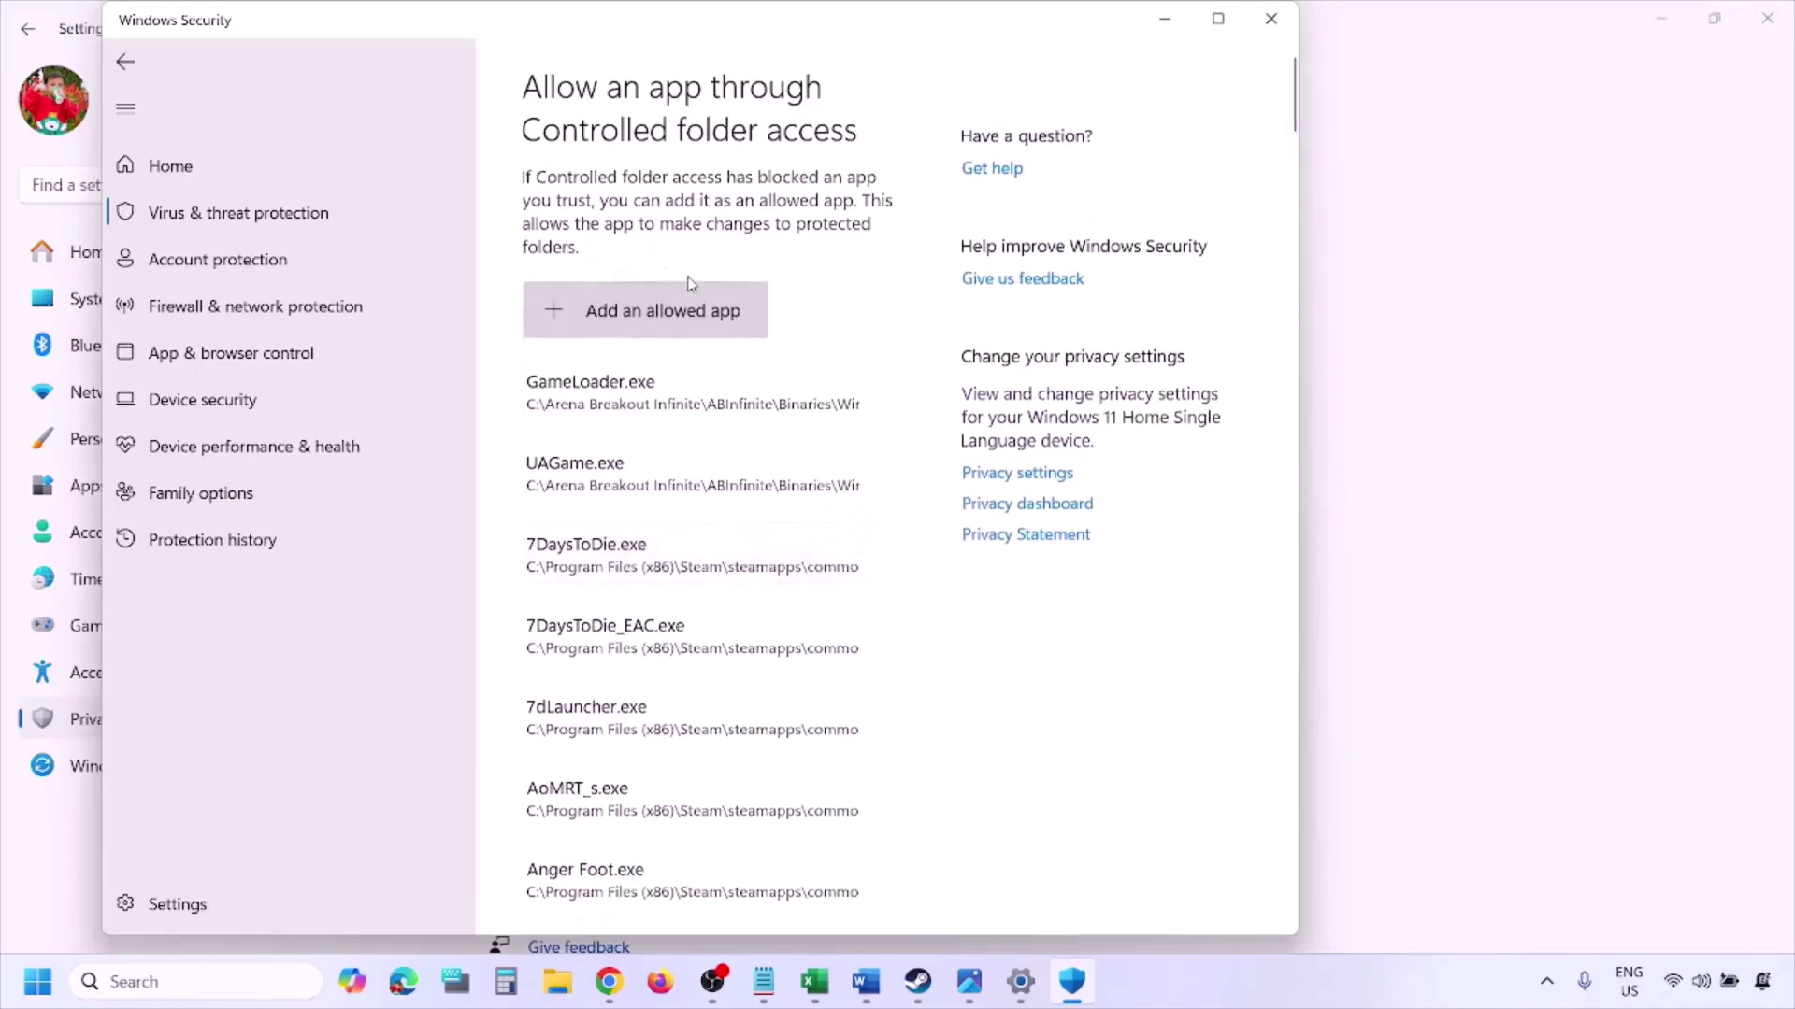
- Try to add an allowed app to Controlled folder access, browsing to C:\Program Files (x86)\Steam\steamapps
left_click(669, 302)
left_click(675, 409)
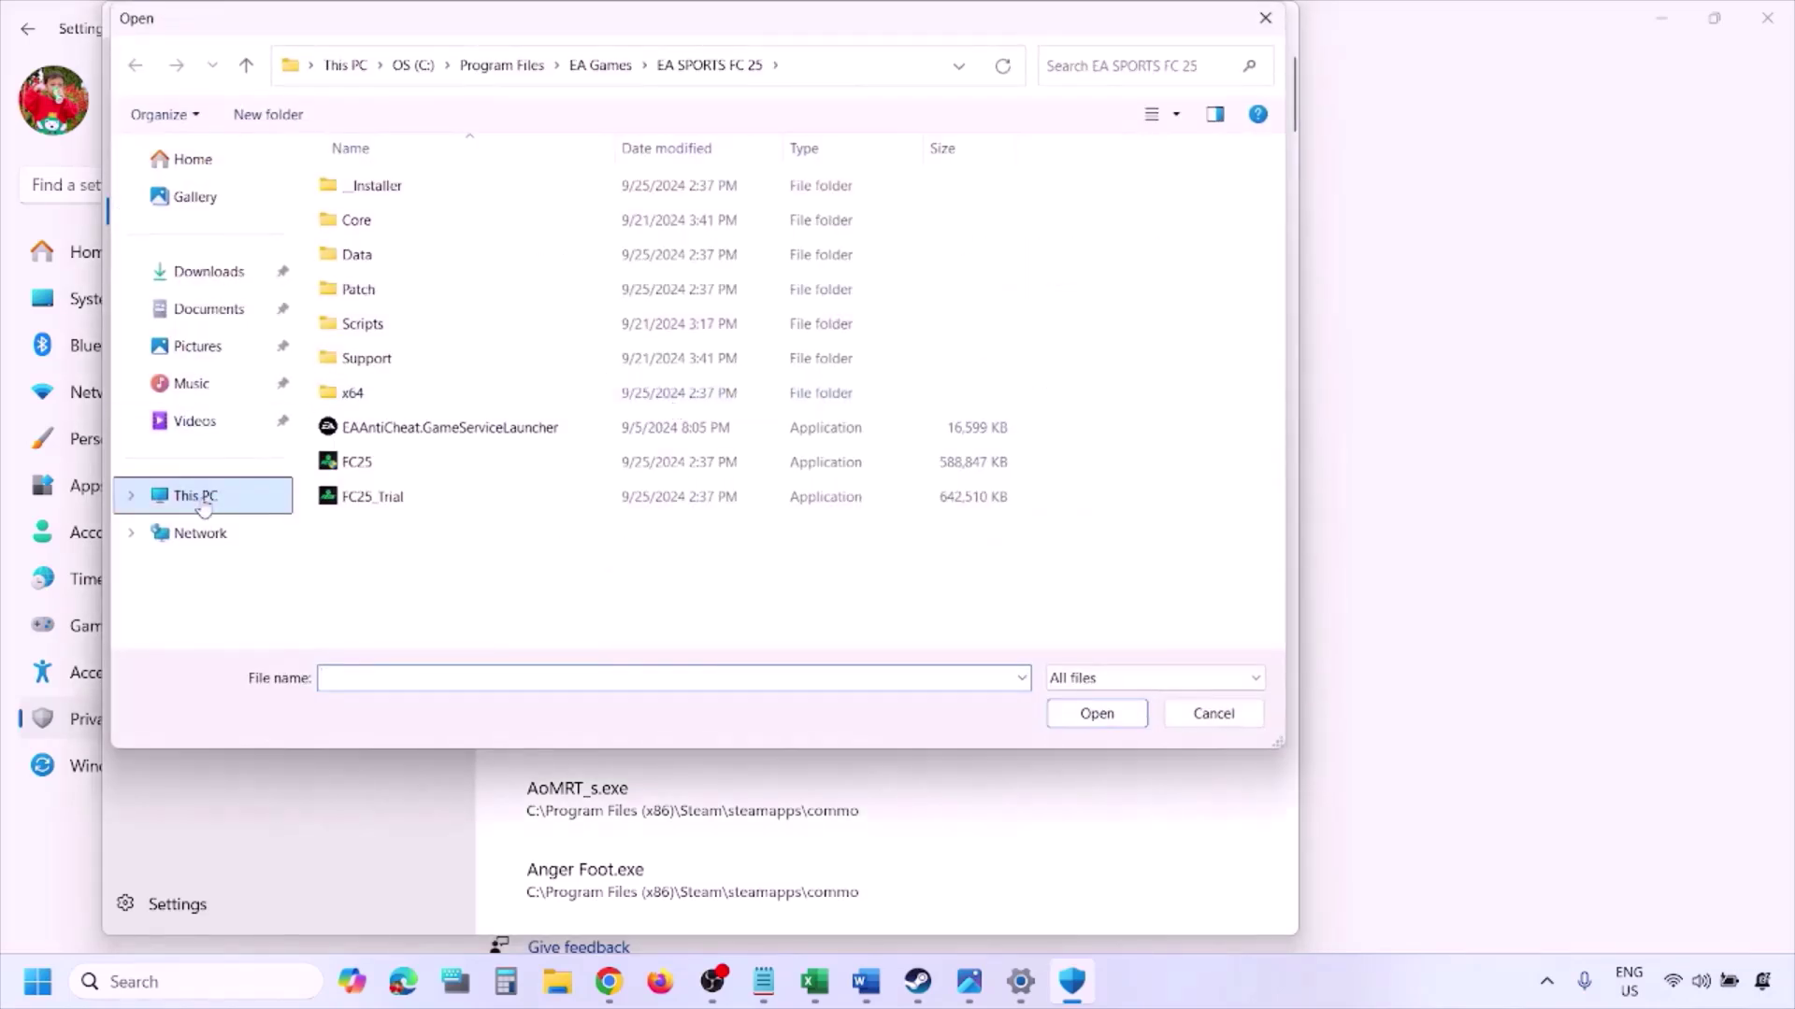
left_click(206, 503)
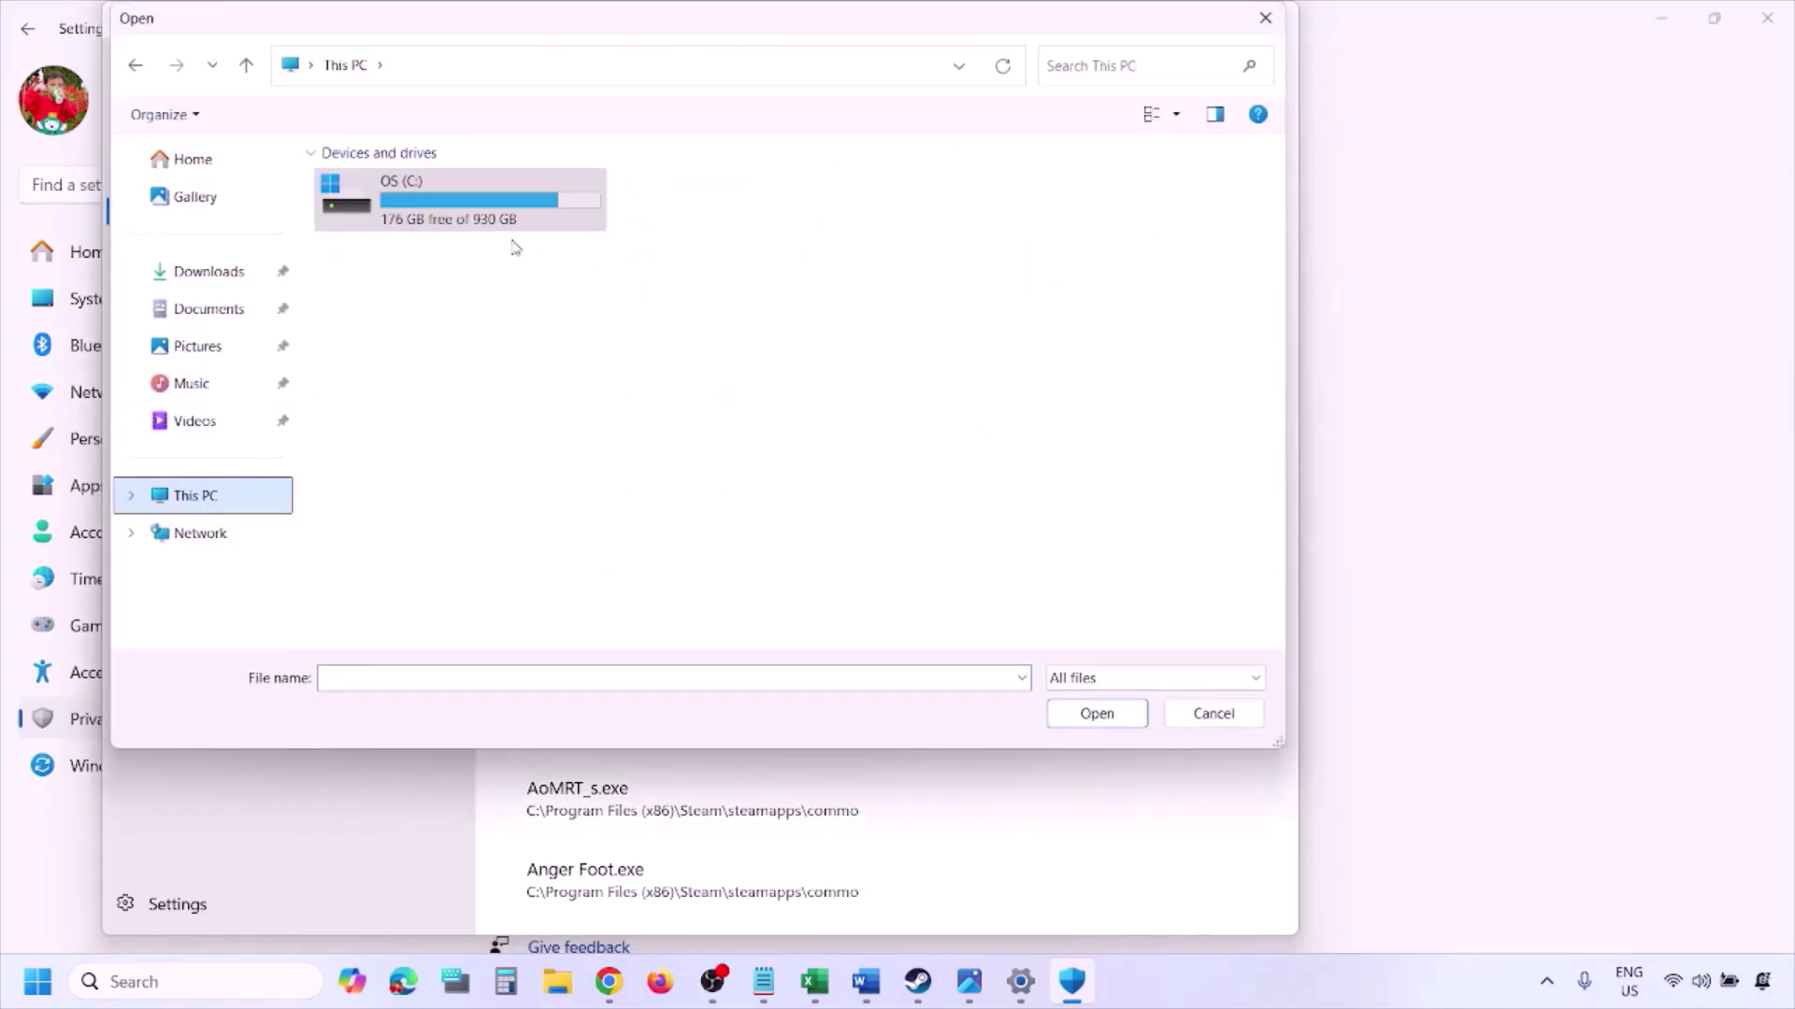
double_click(470, 213)
scroll(467, 229, "down", 3)
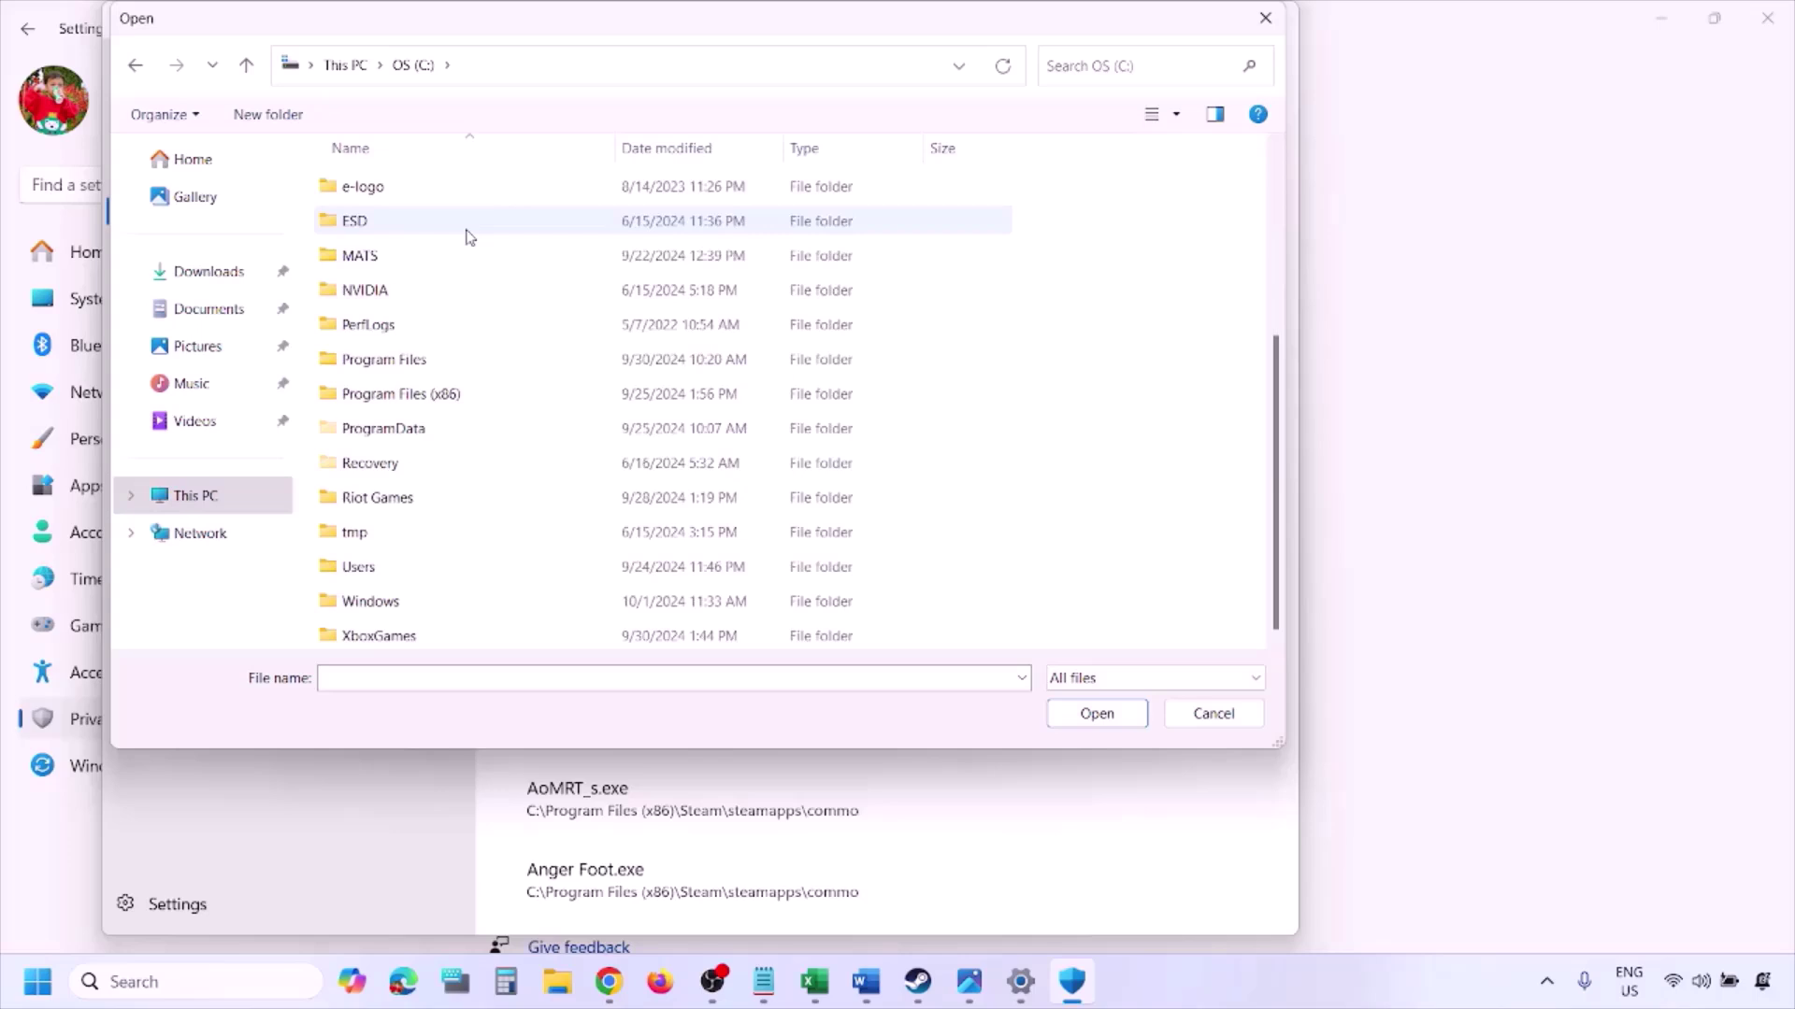
double_click(451, 393)
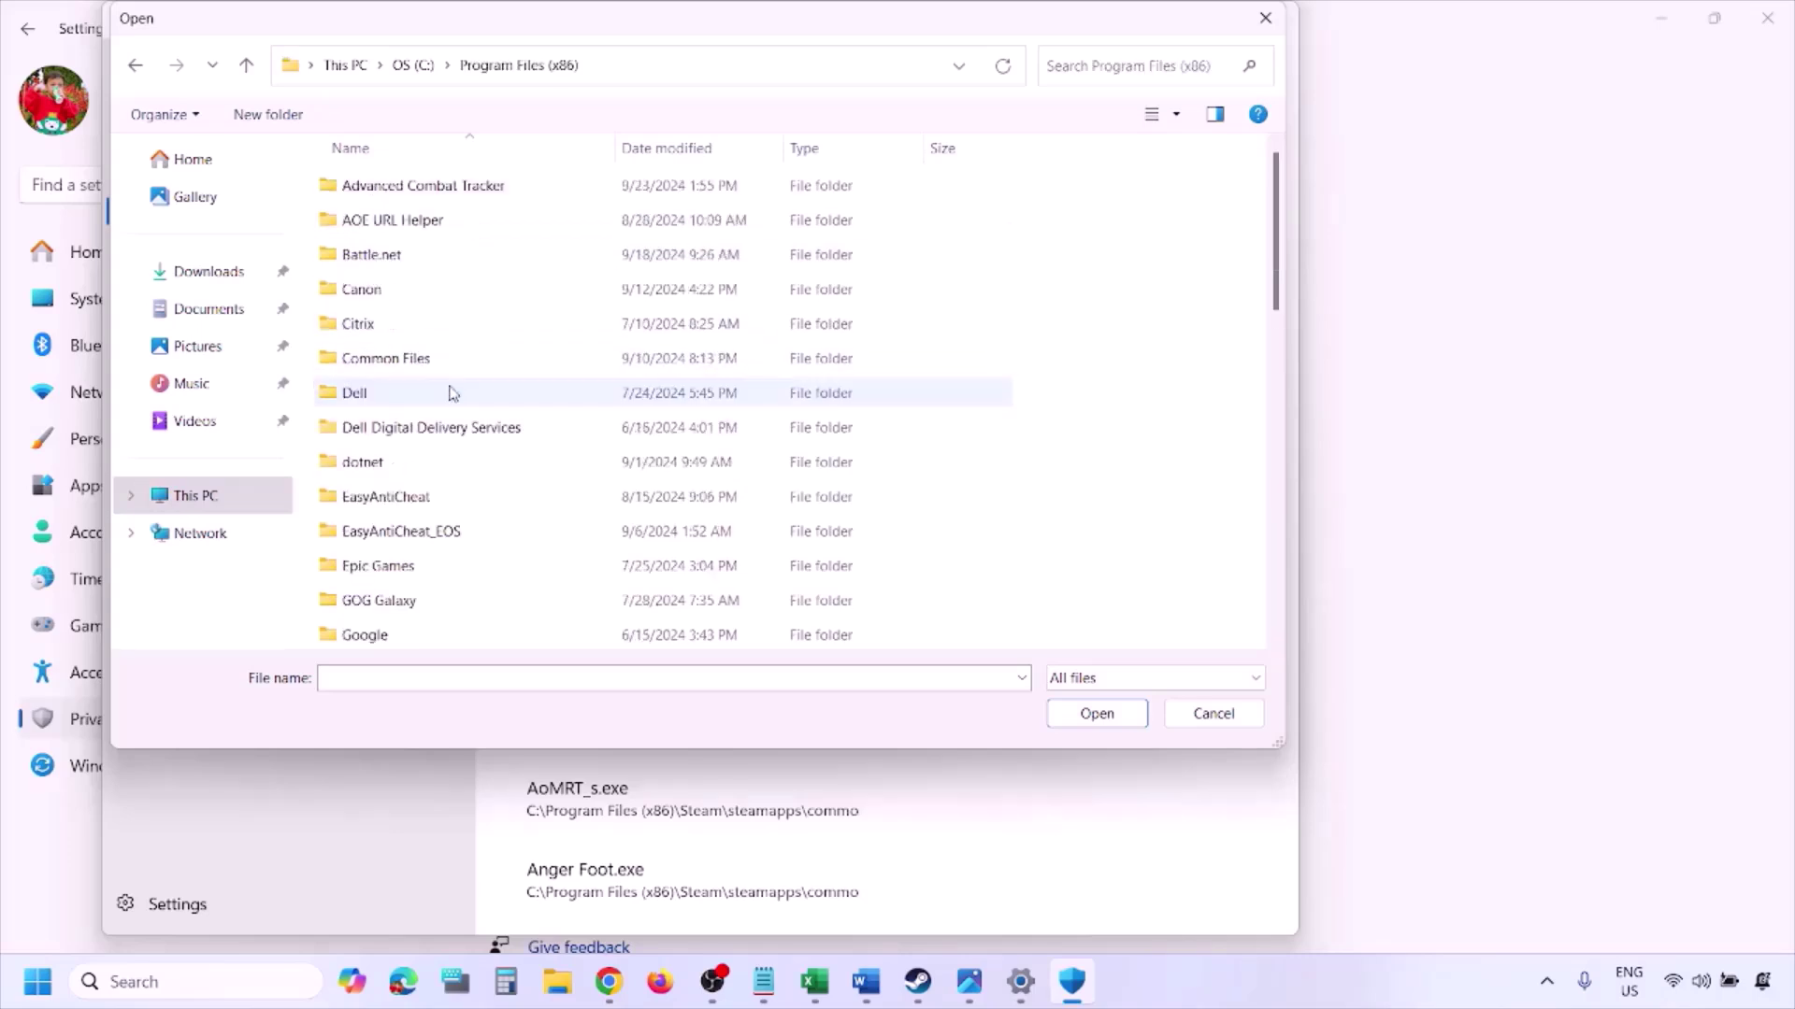
scroll(452, 394, "down", 10)
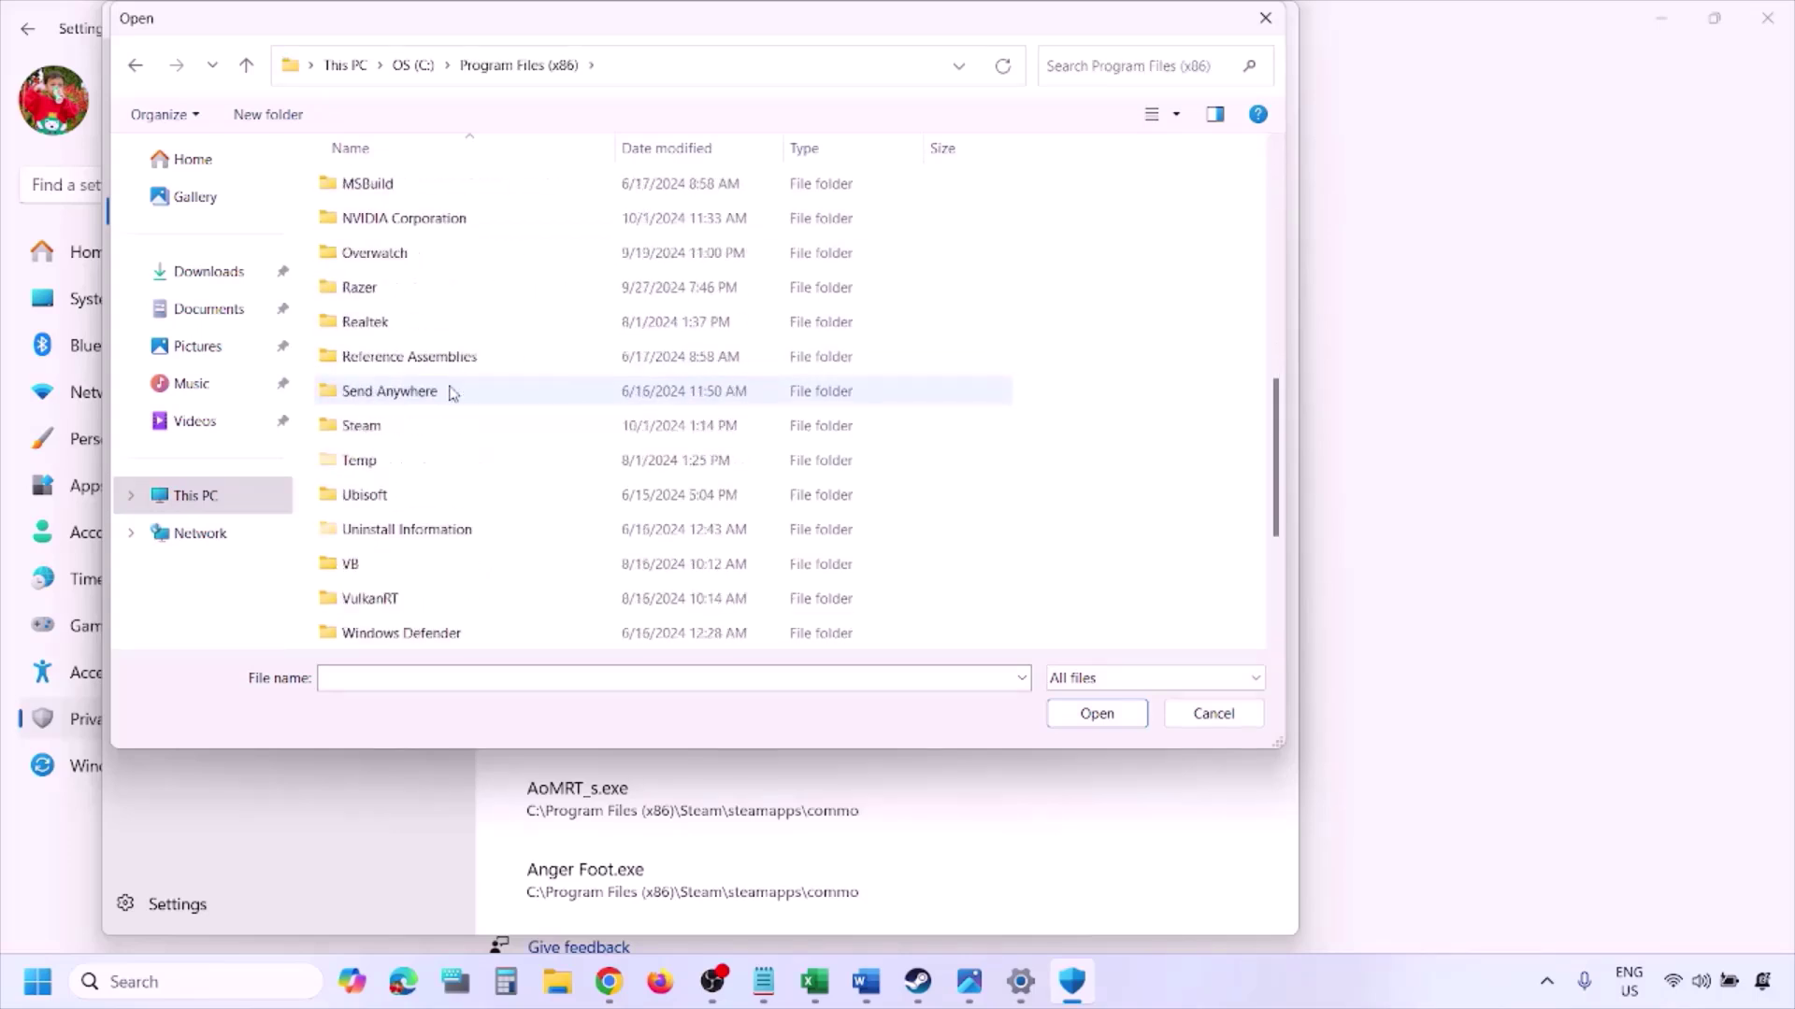
double_click(402, 322)
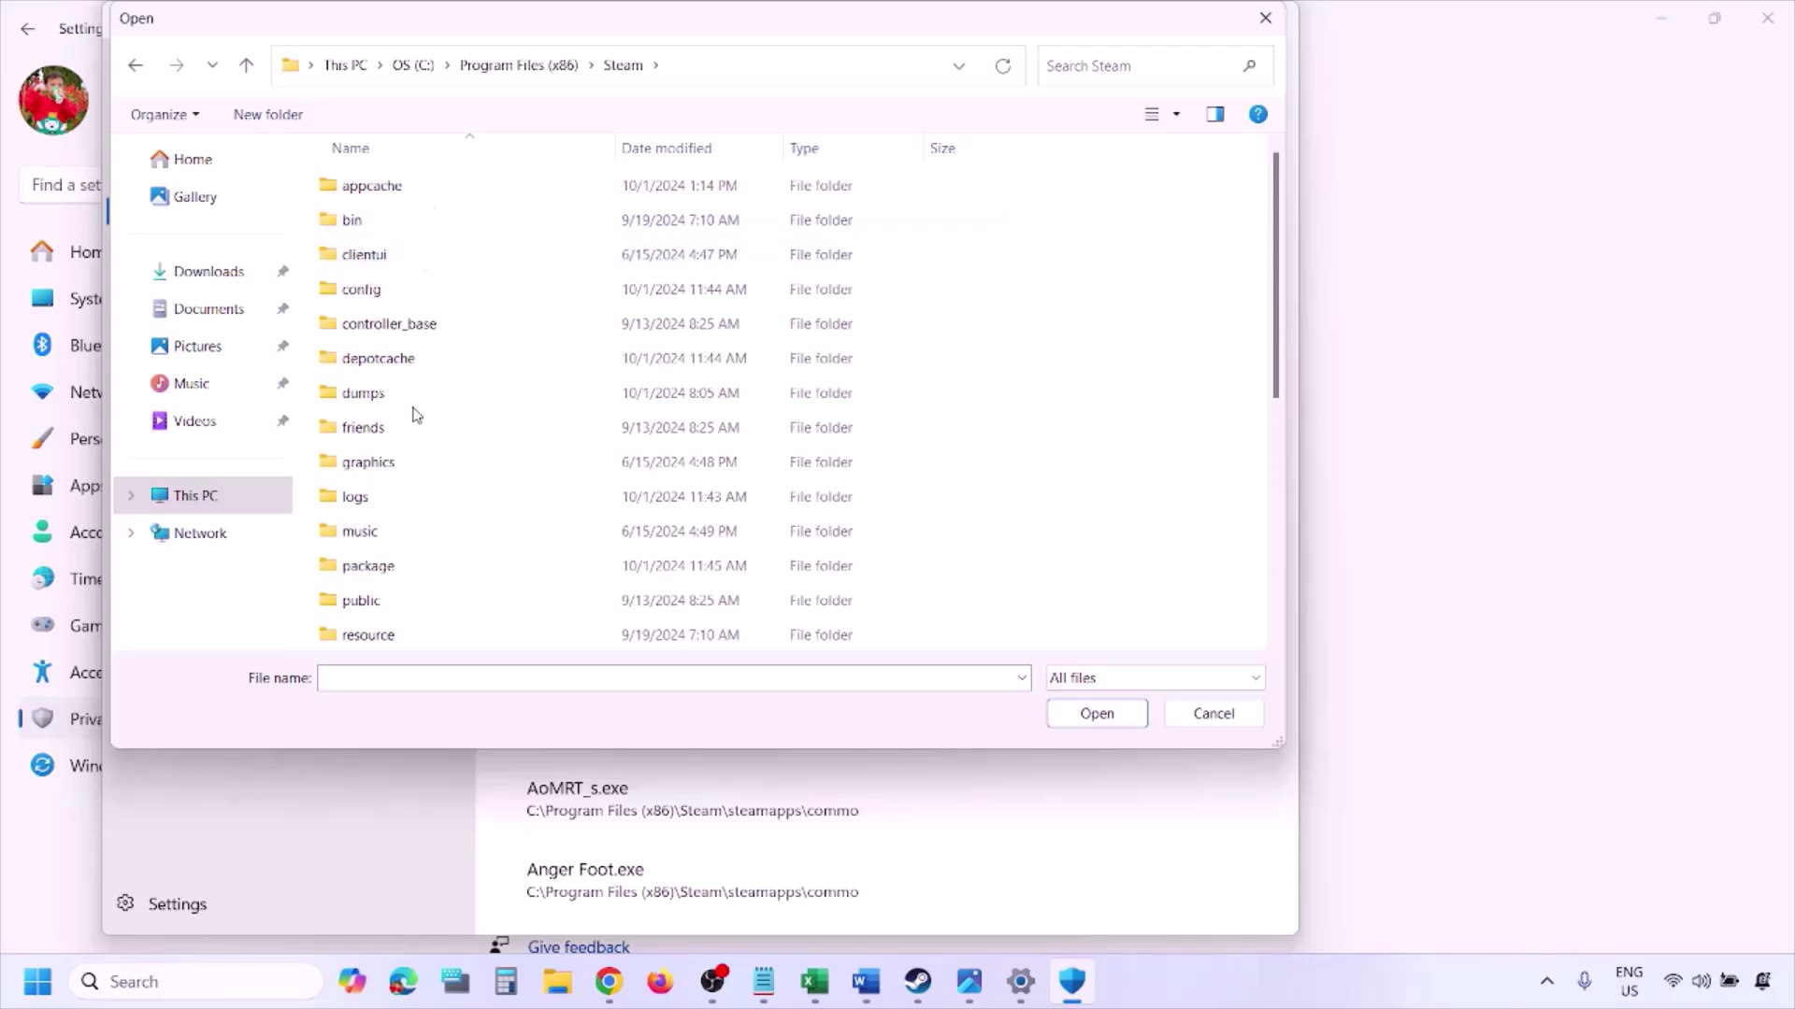
scroll(416, 414, "down", 4)
double_click(409, 364)
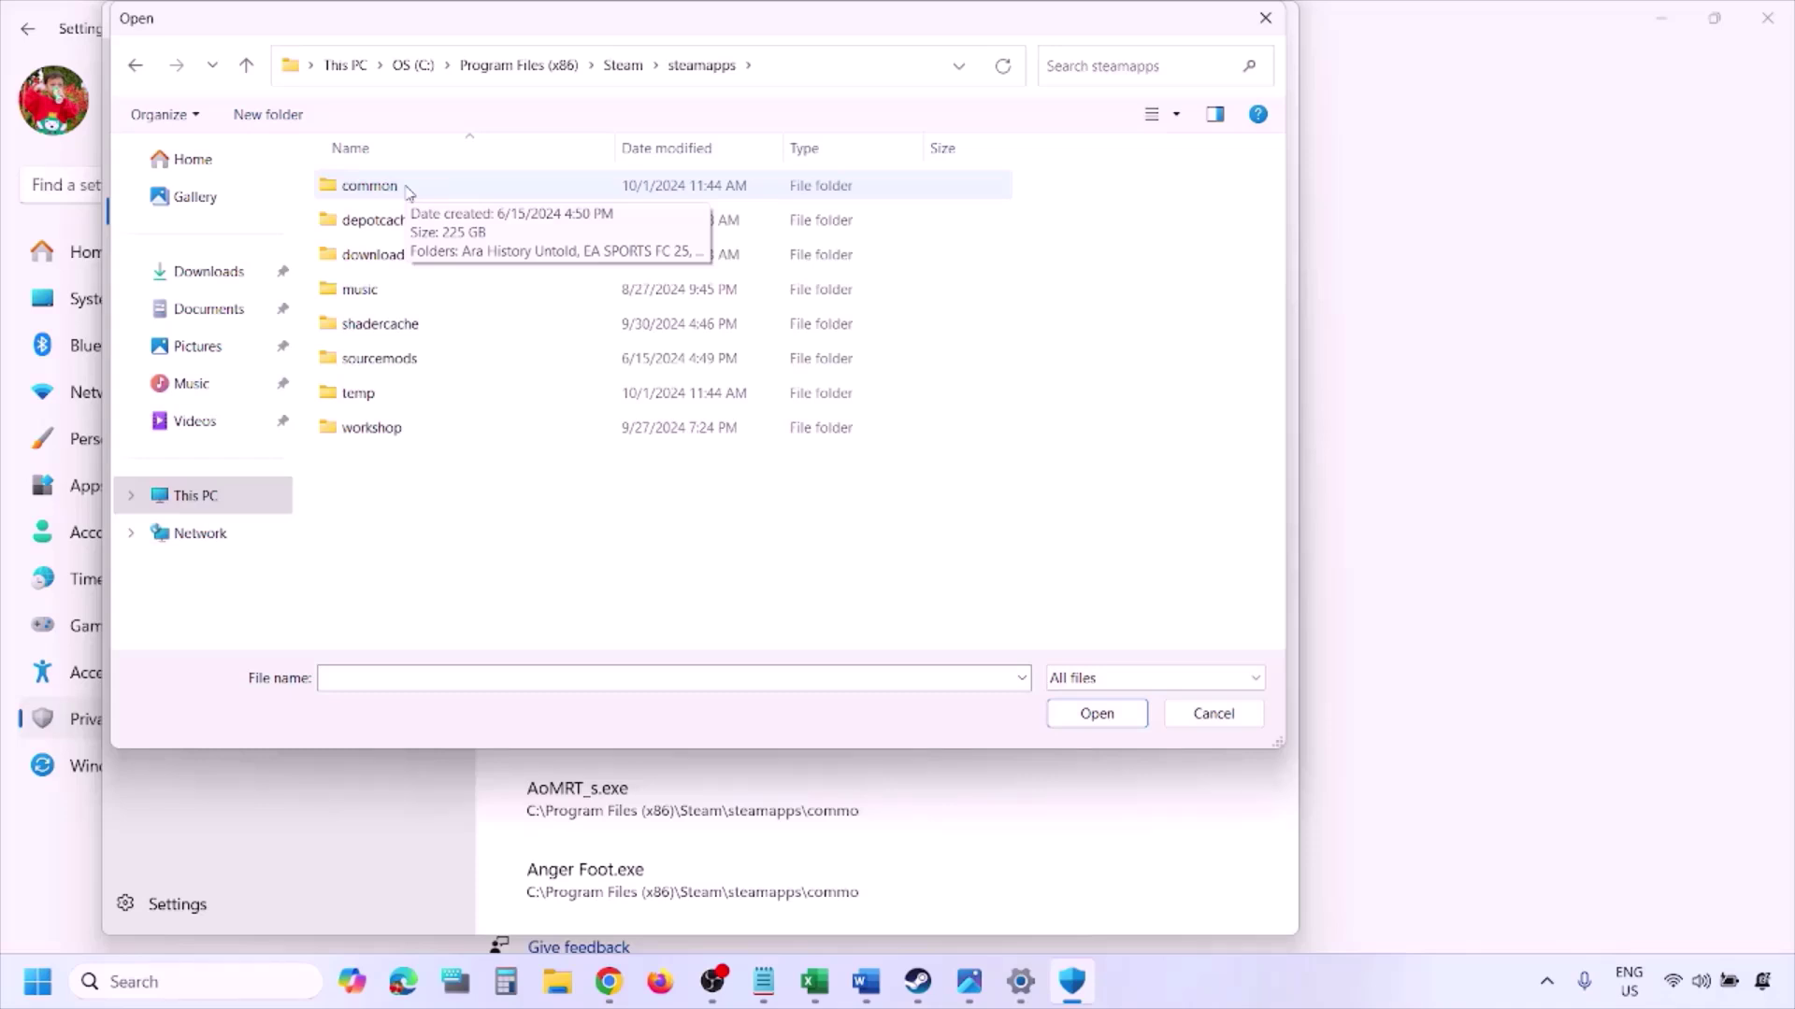
left_click(1213, 718)
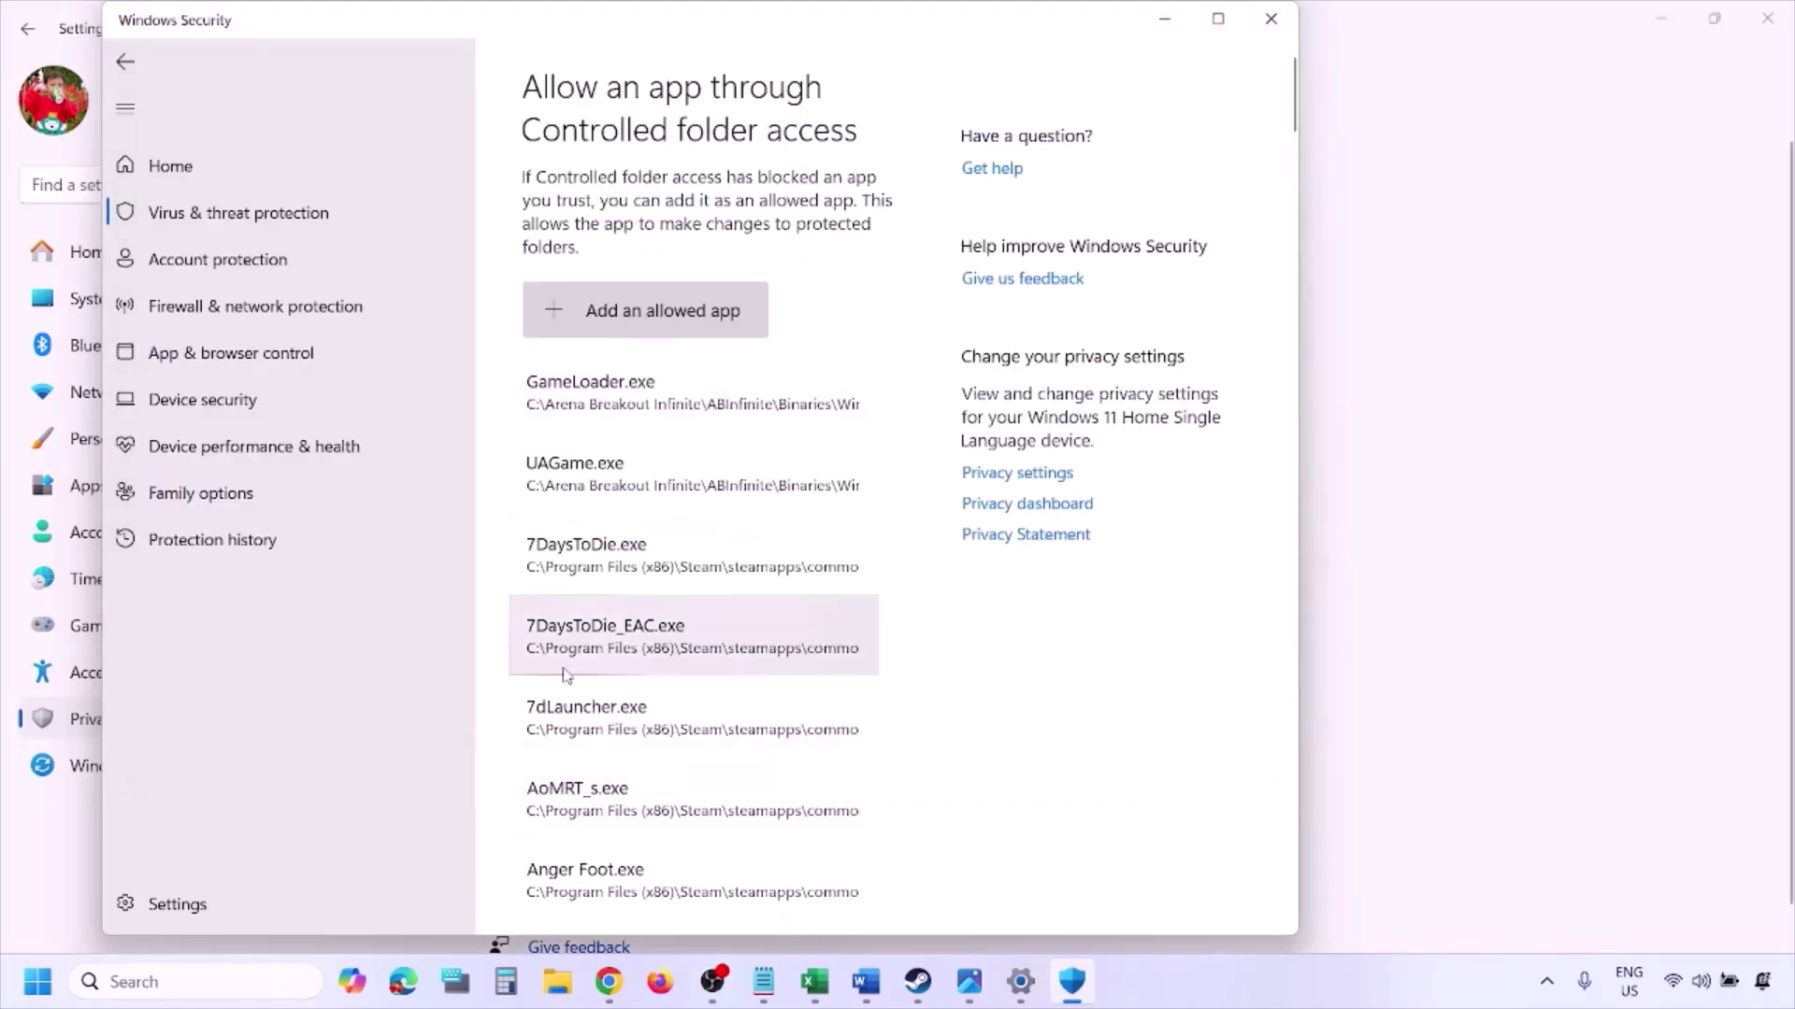
- Open Control Panel and display the list of apps allowed through Windows Defender Firewall
left_click(185, 981)
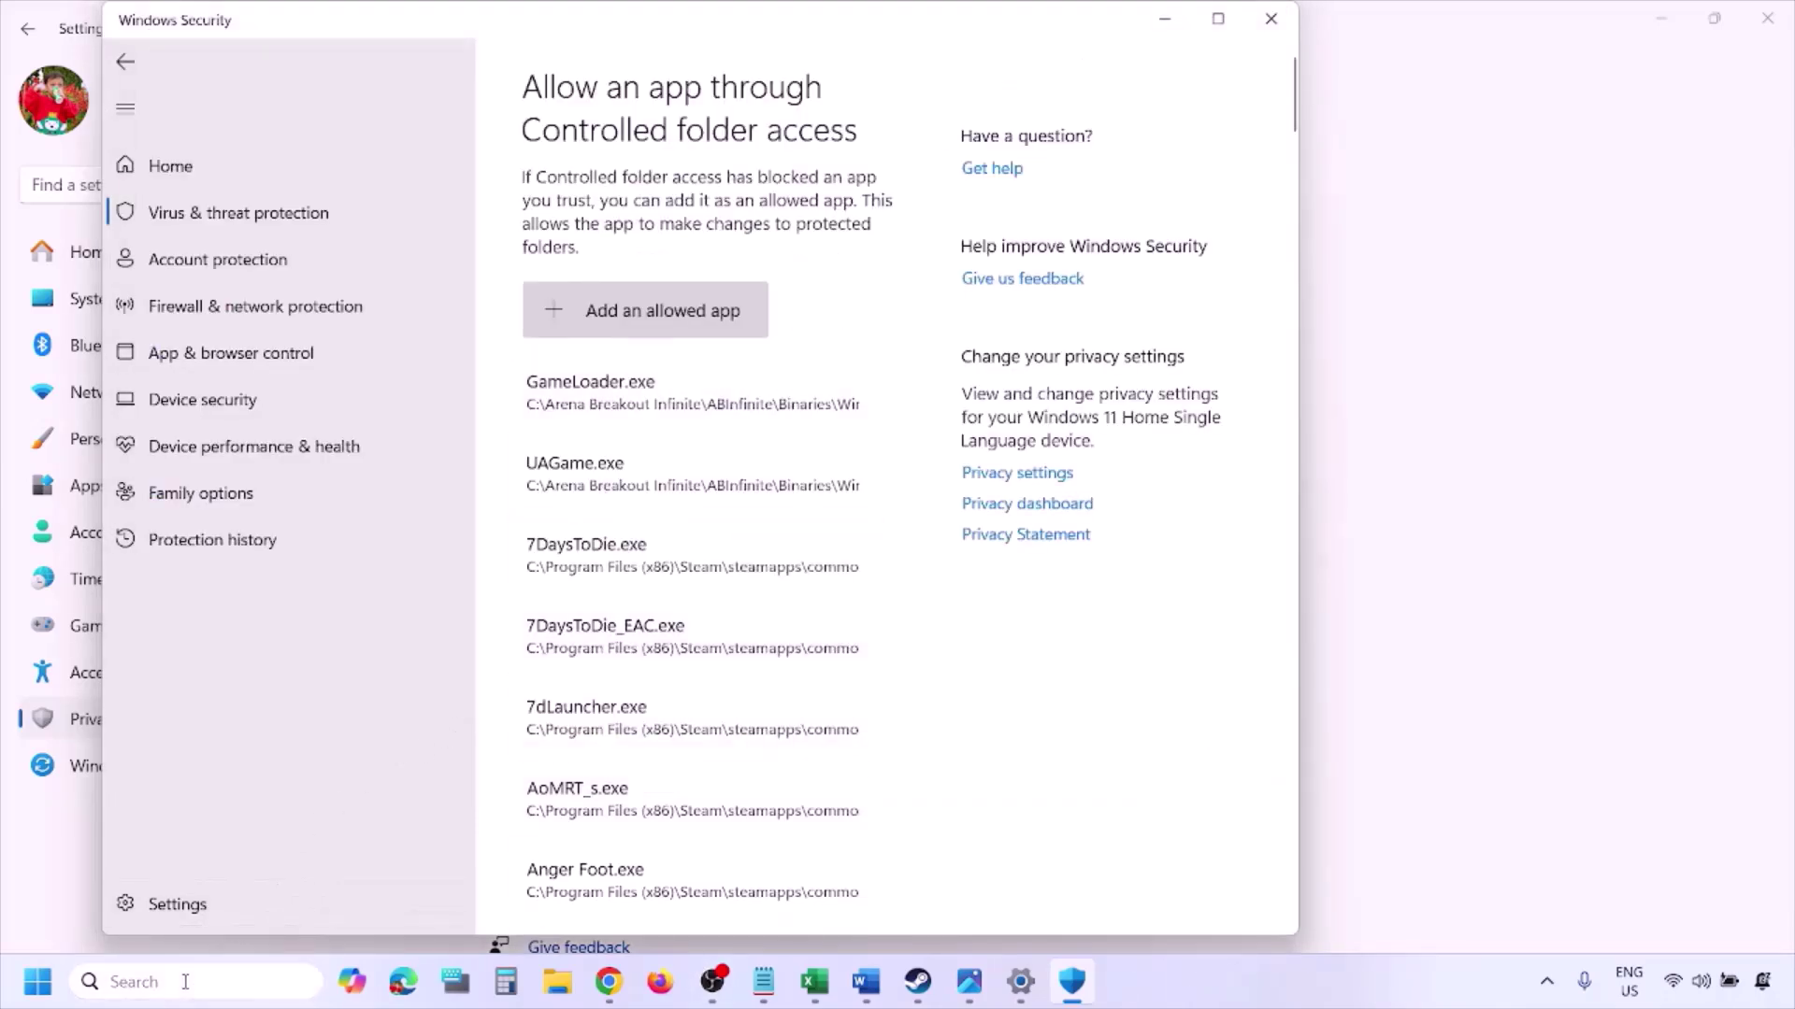
type("ontrol")
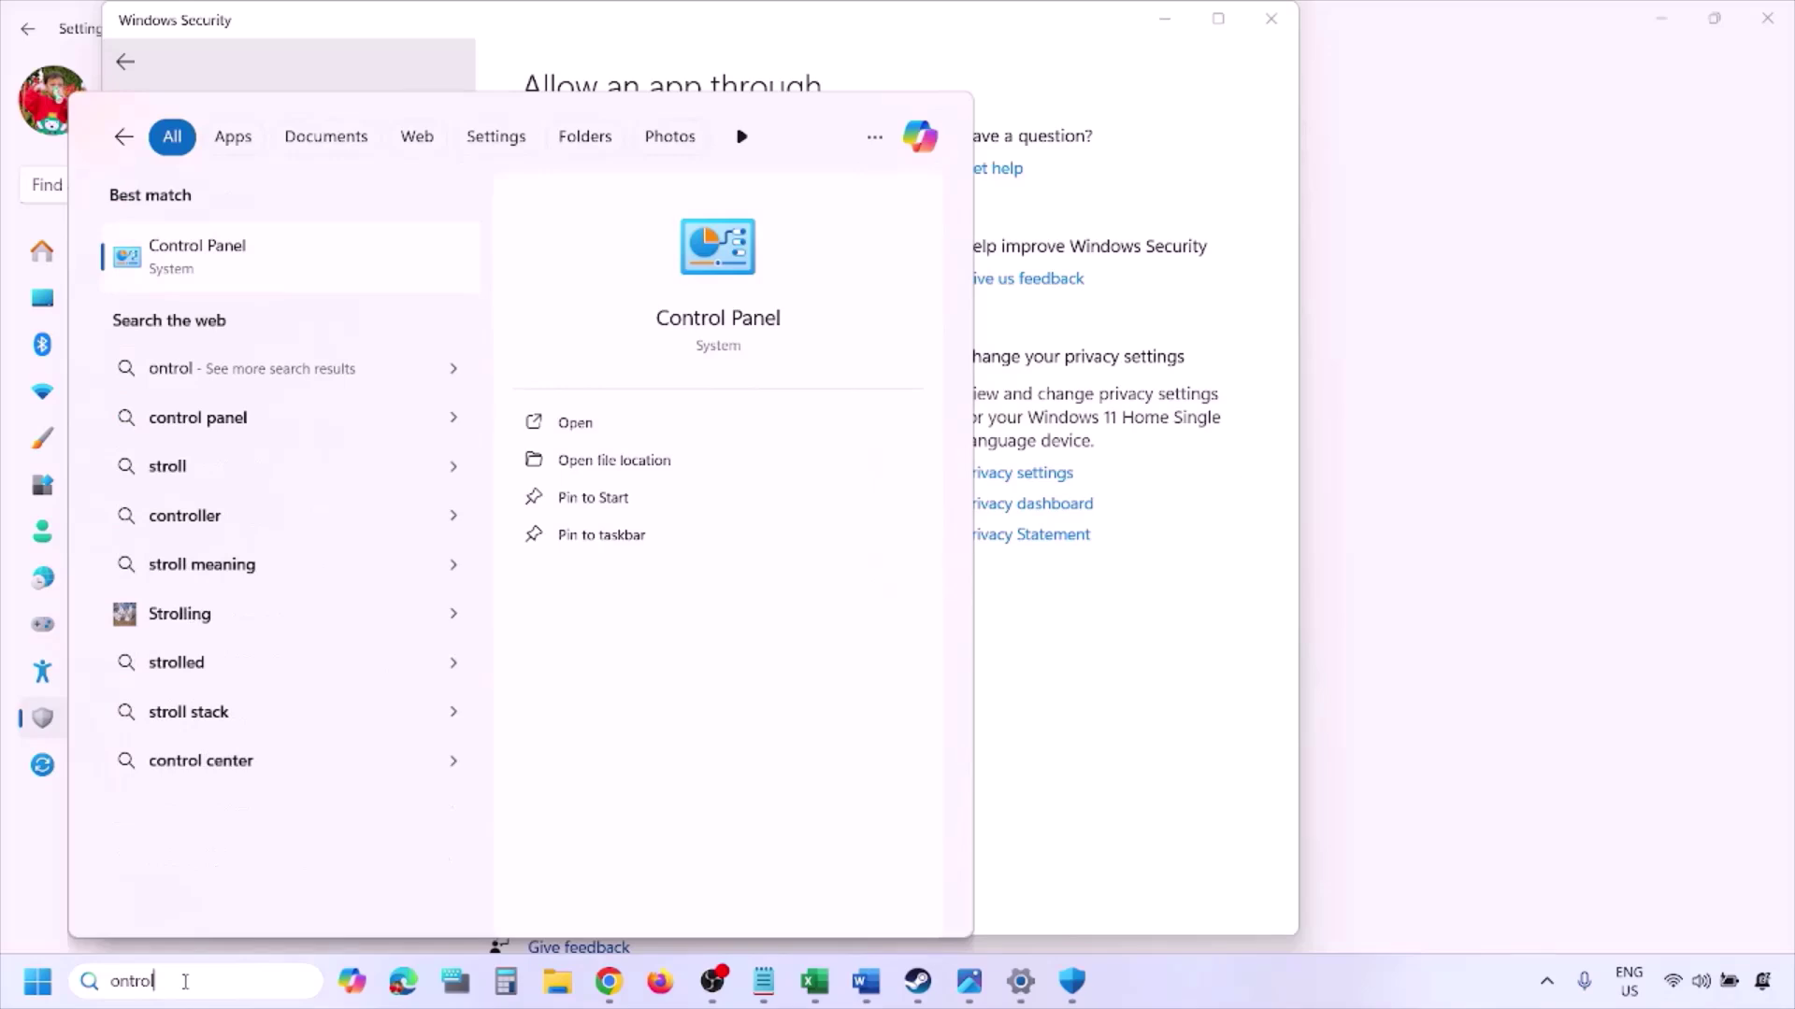
key("Return")
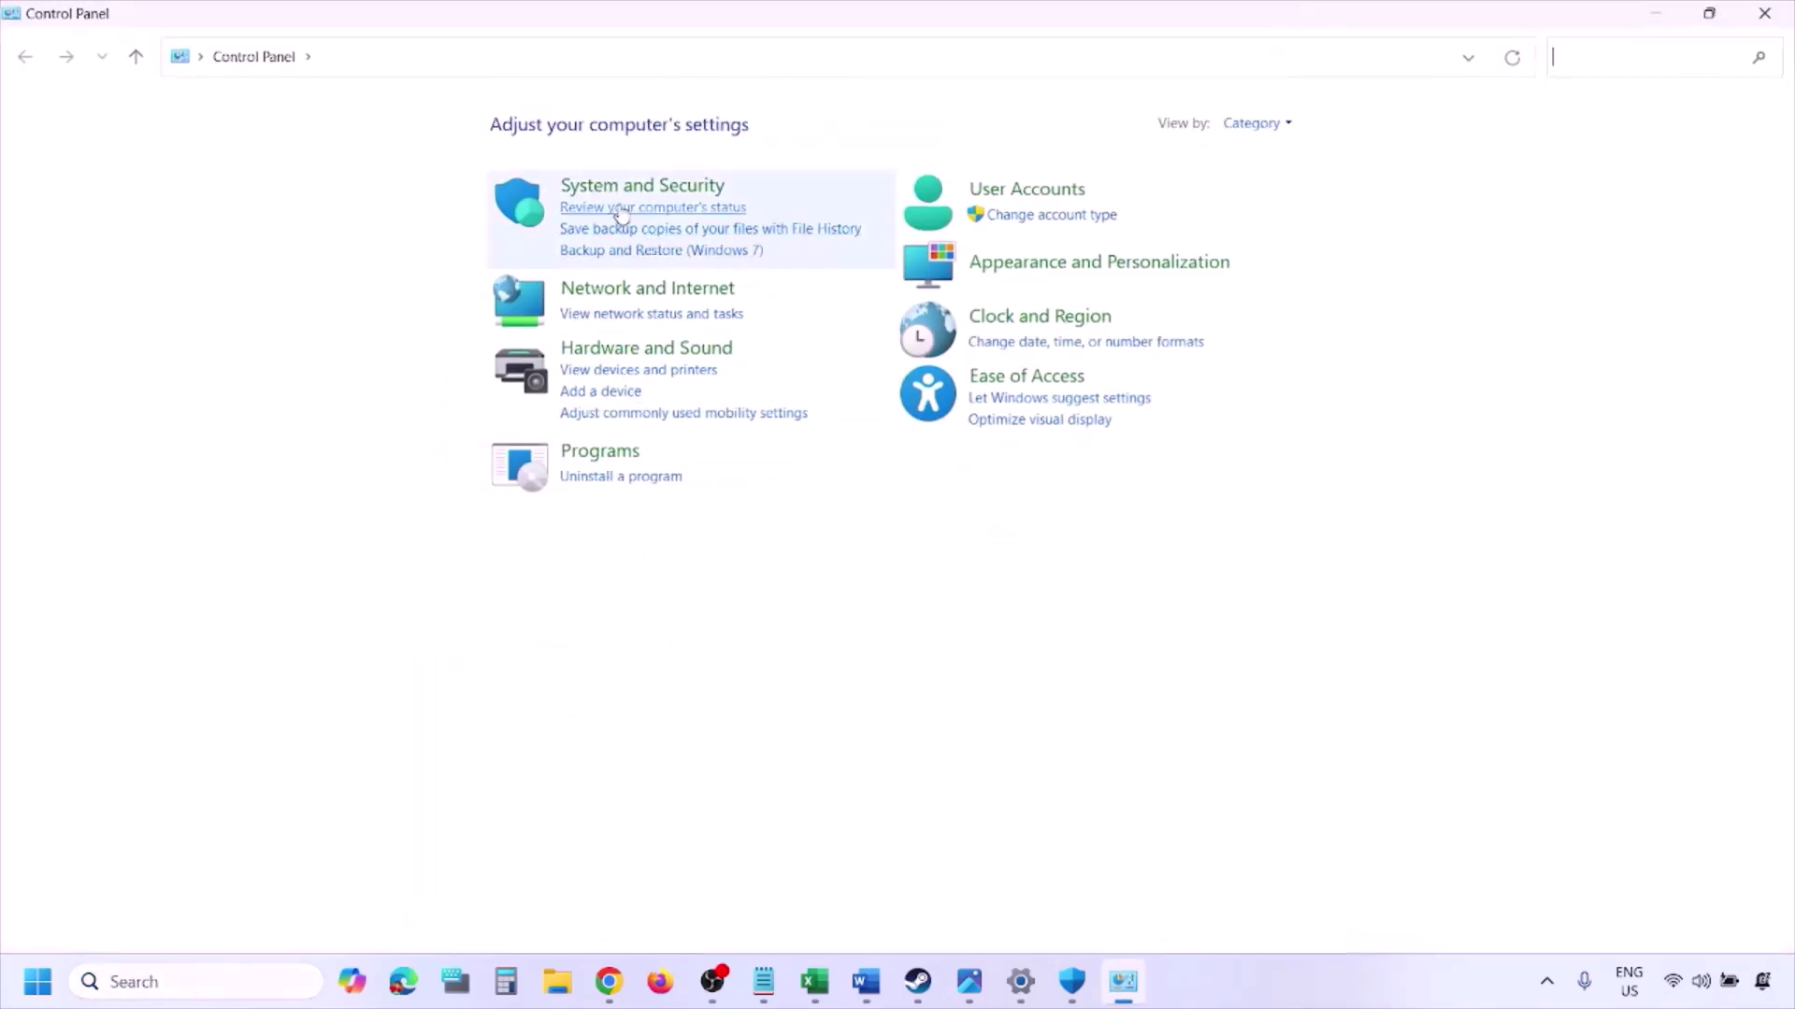
left_click(618, 190)
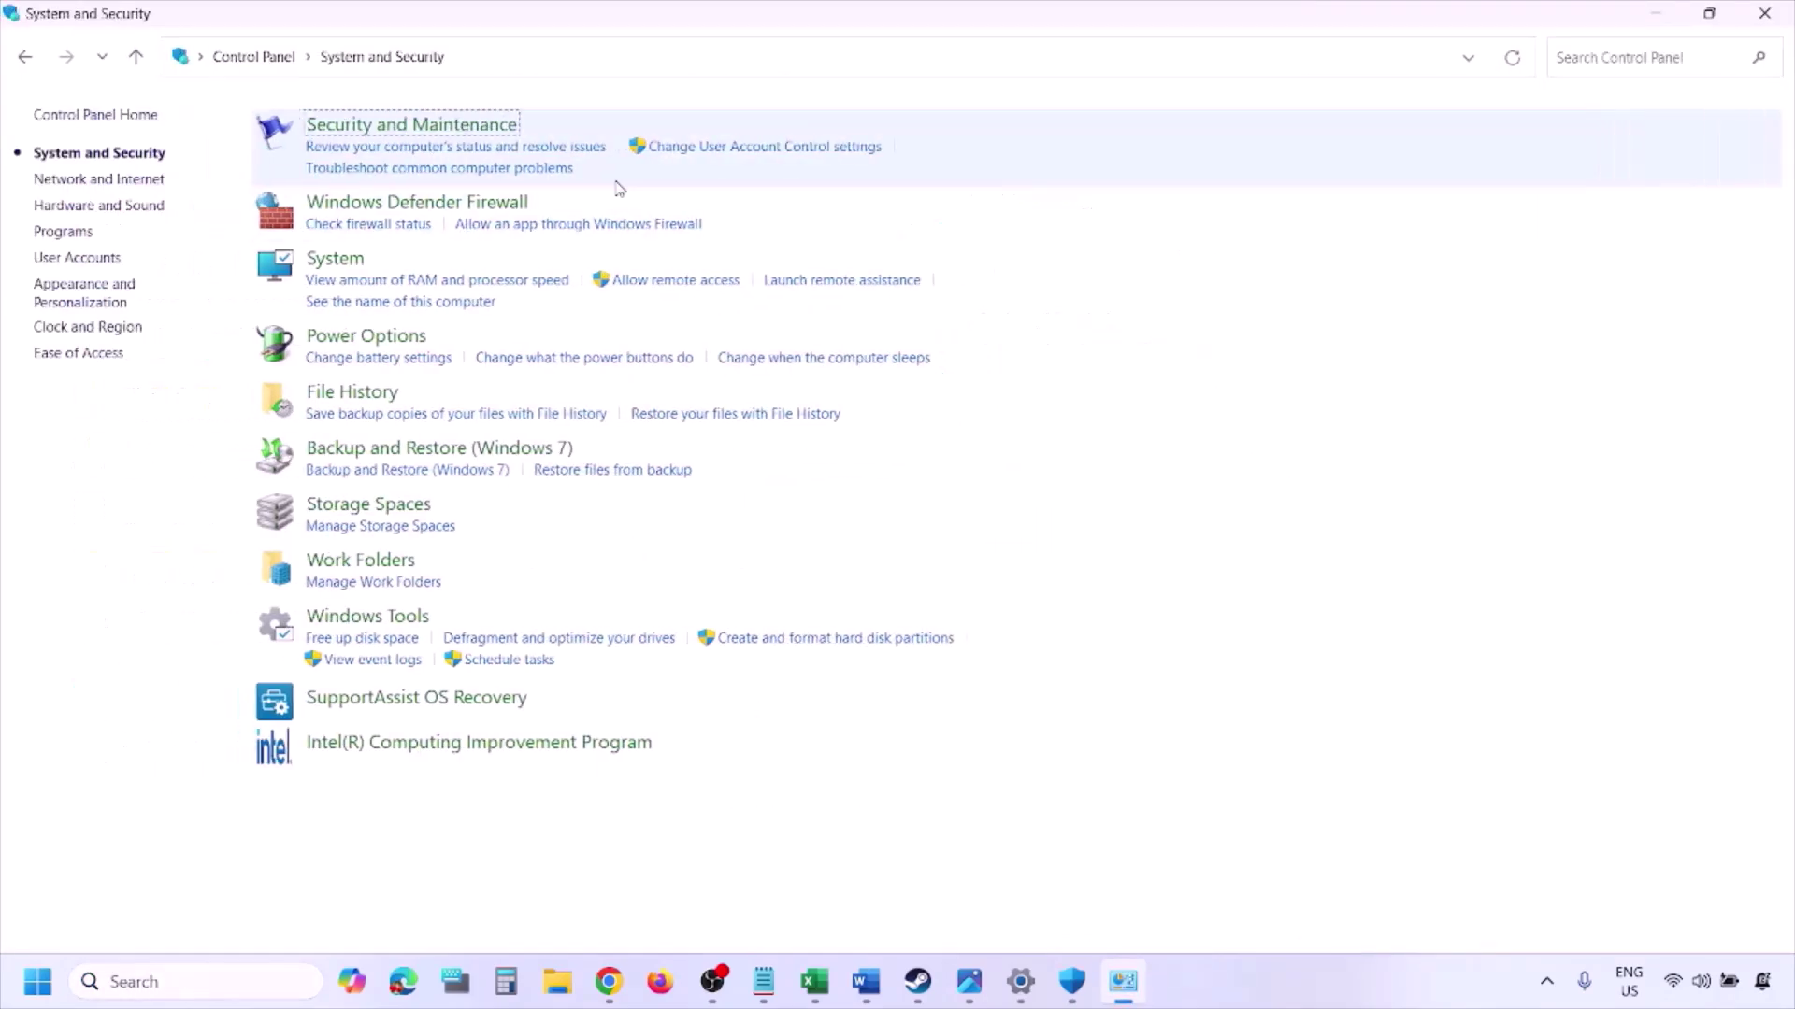
left_click(483, 203)
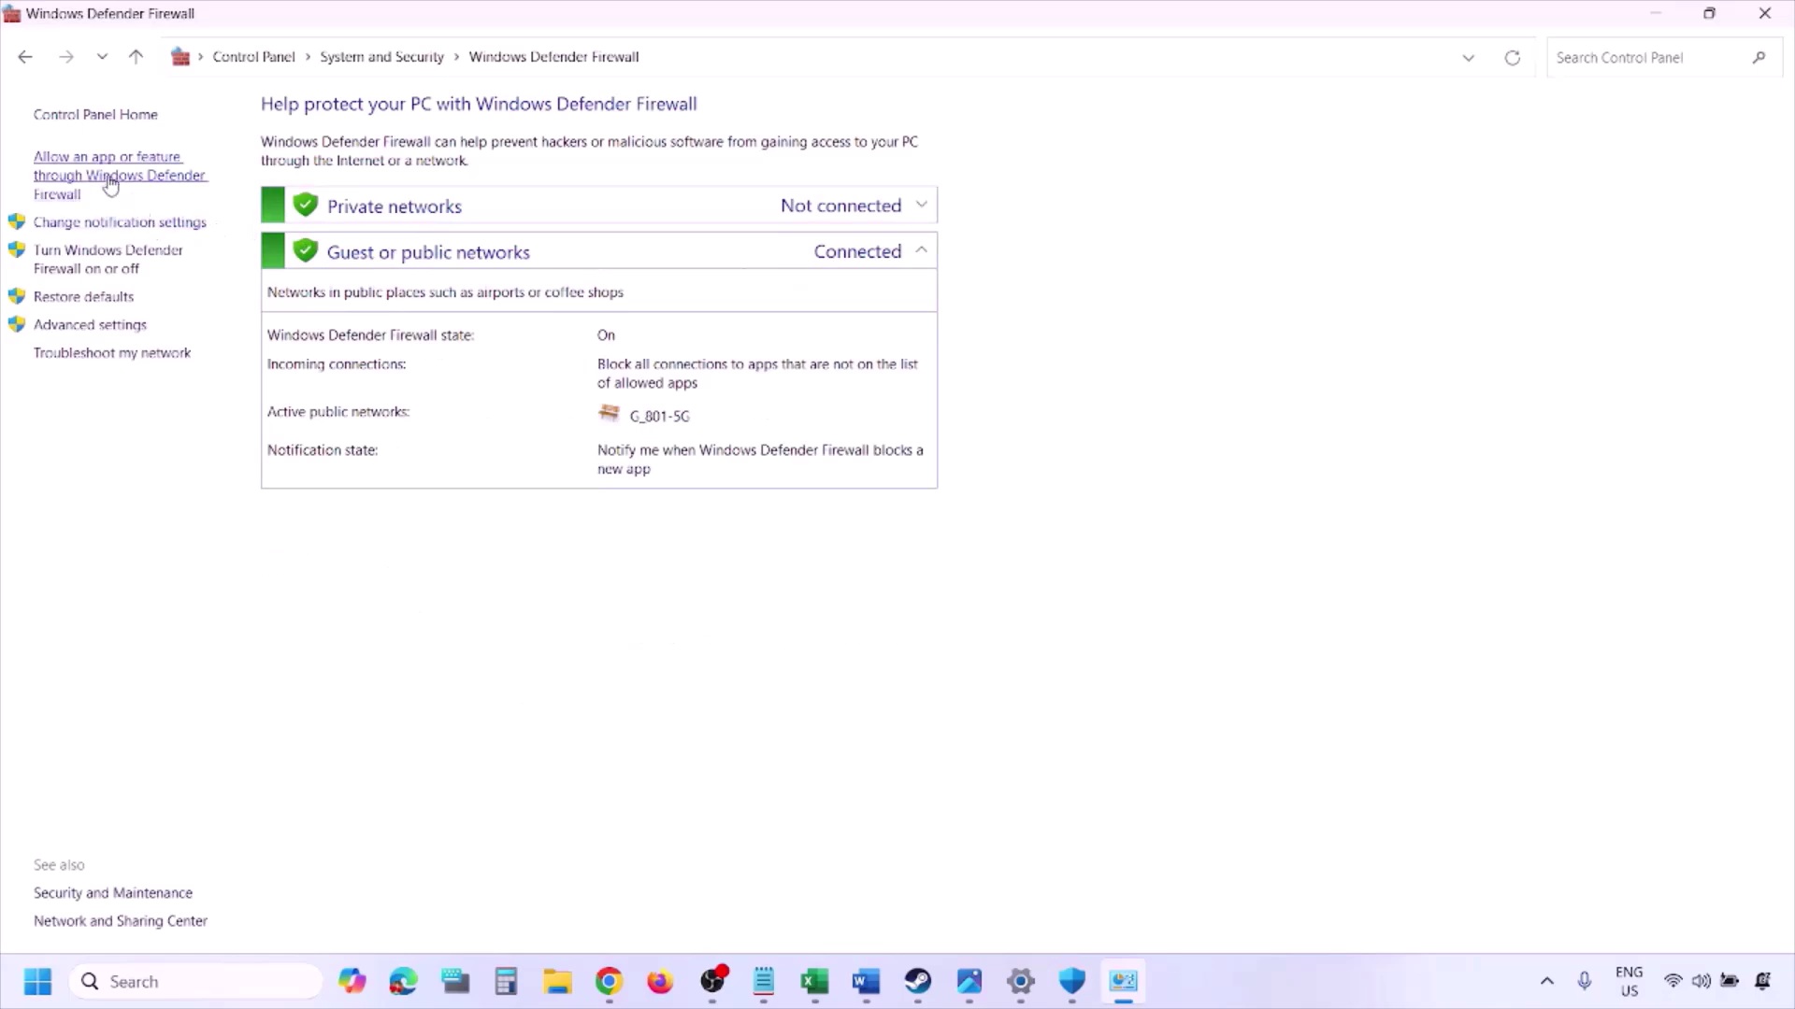
left_click(122, 174)
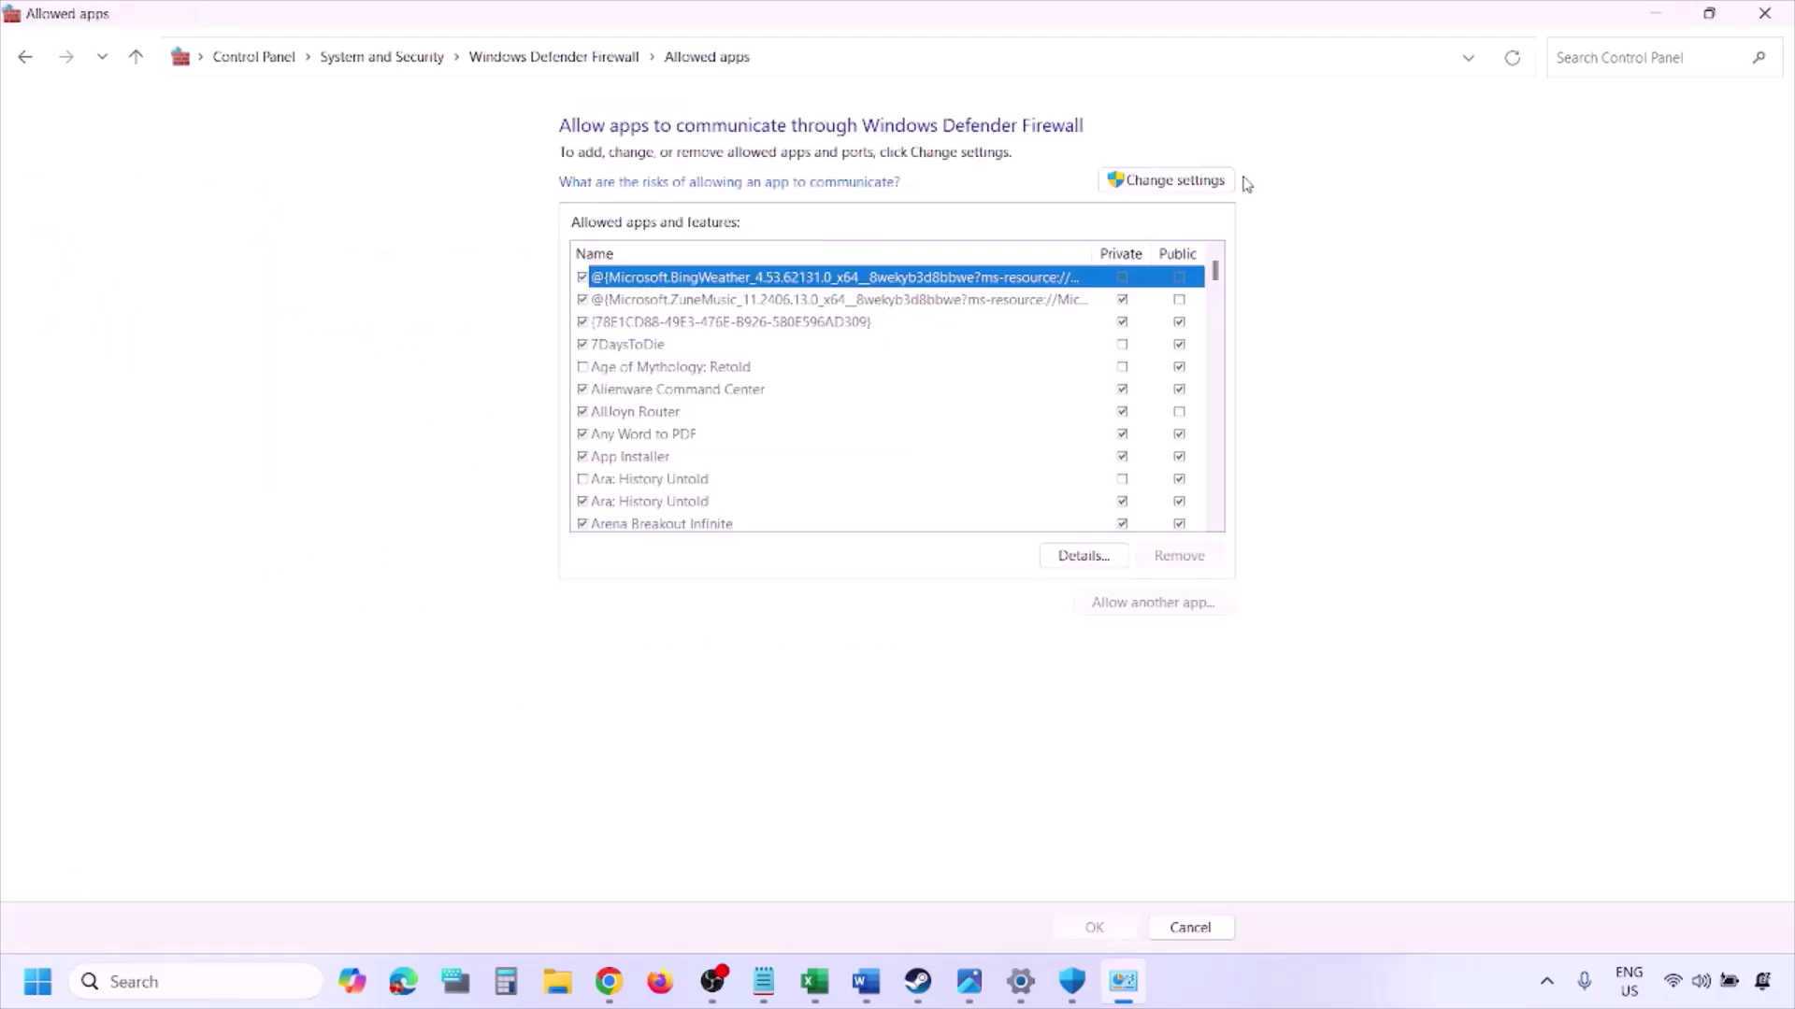
- Try to allow another app through Windows Defender Firewall, browsing for its executable in This PC
left_click(1205, 179)
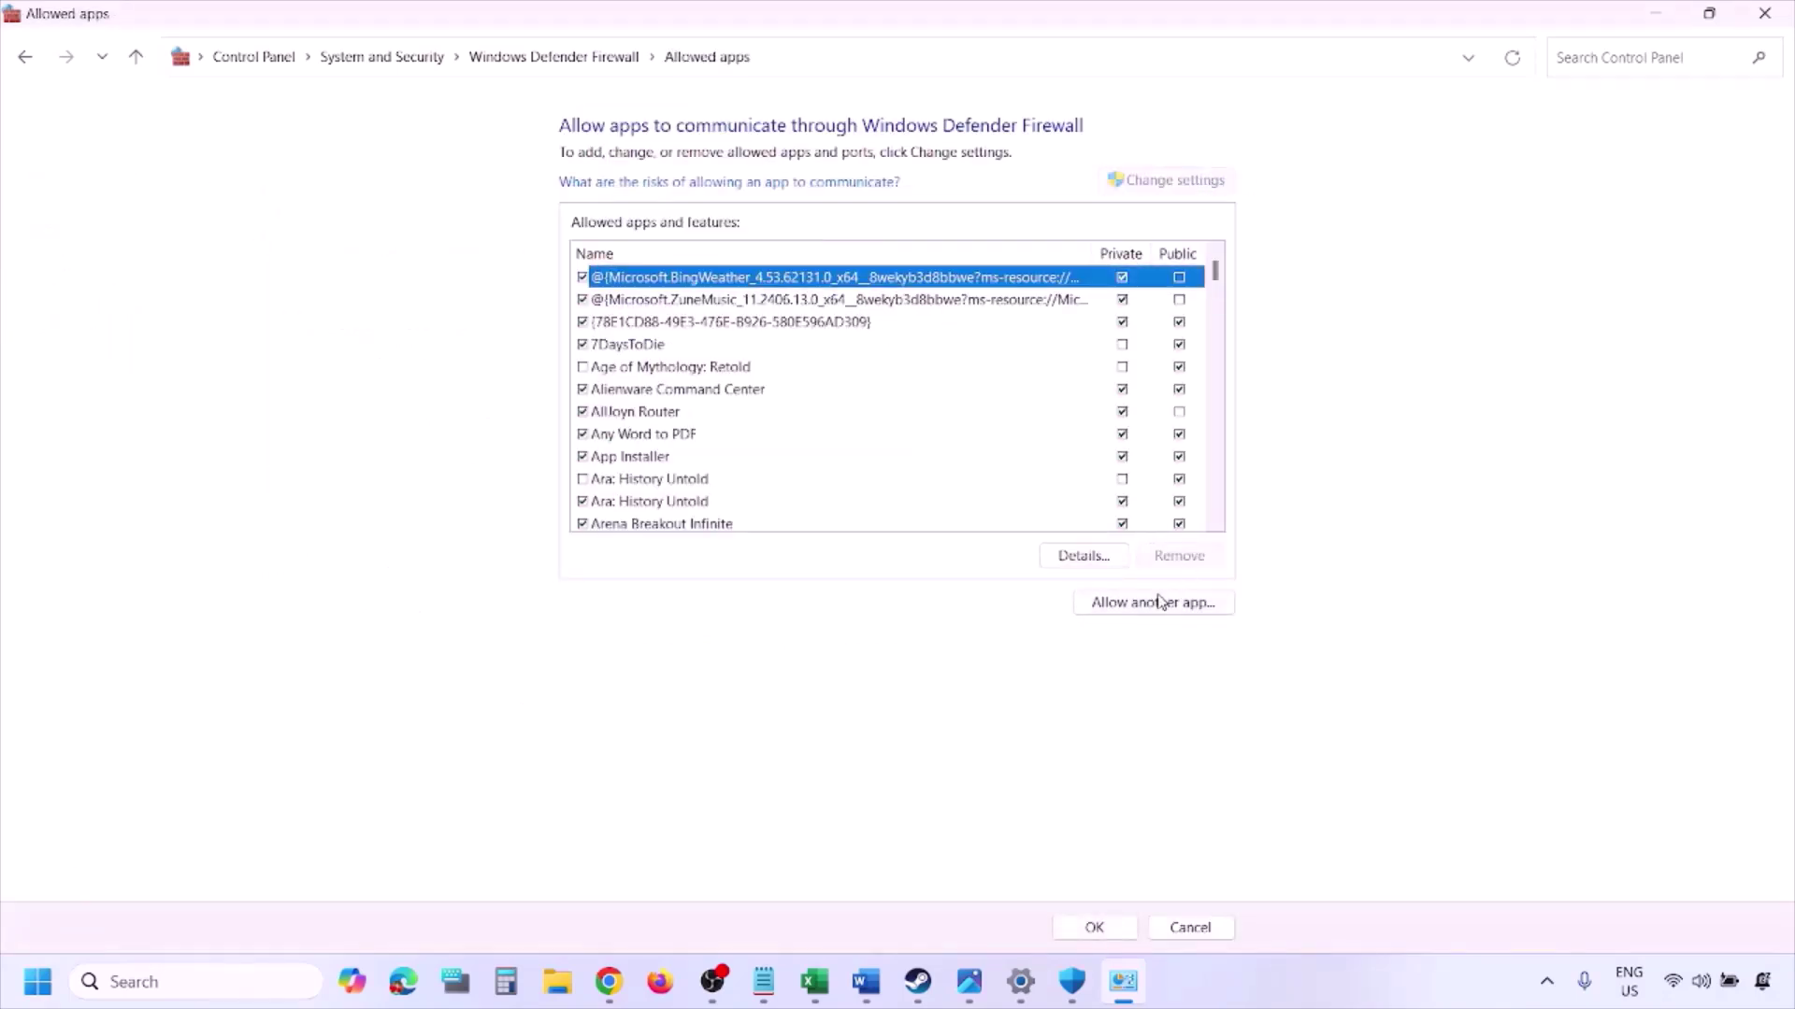
left_click(1156, 605)
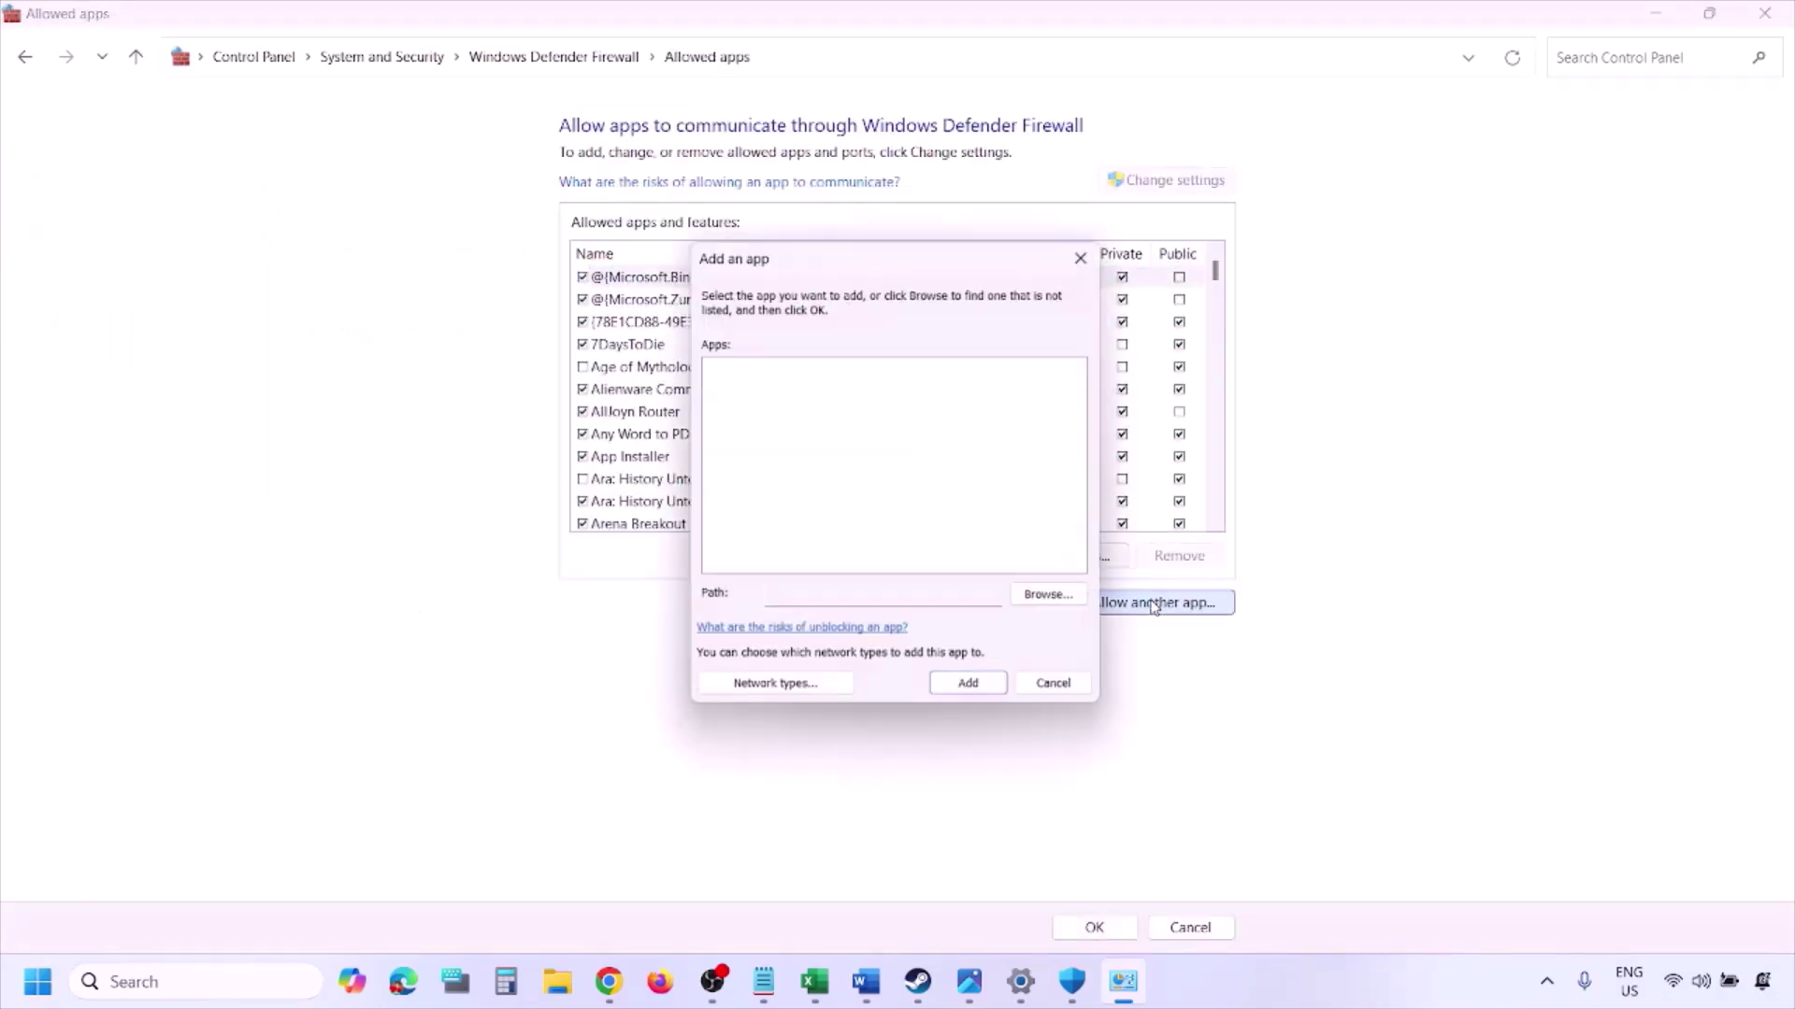
left_click(1056, 601)
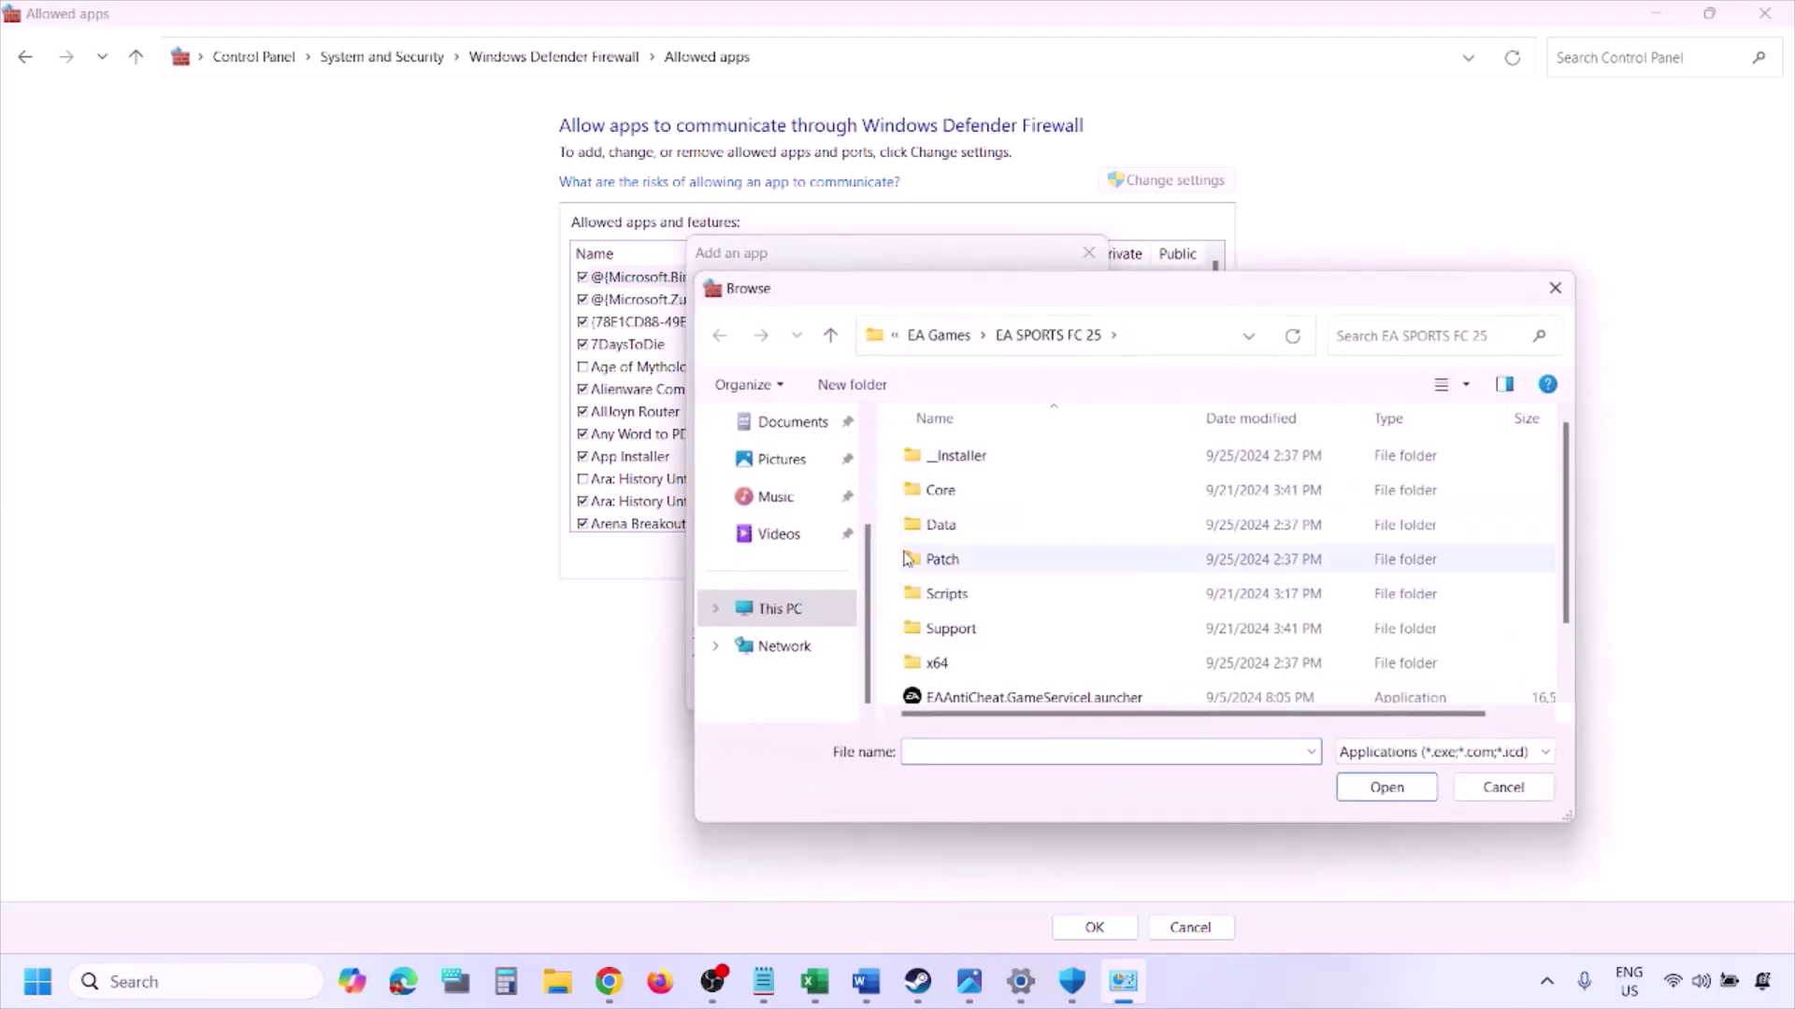
left_click(822, 615)
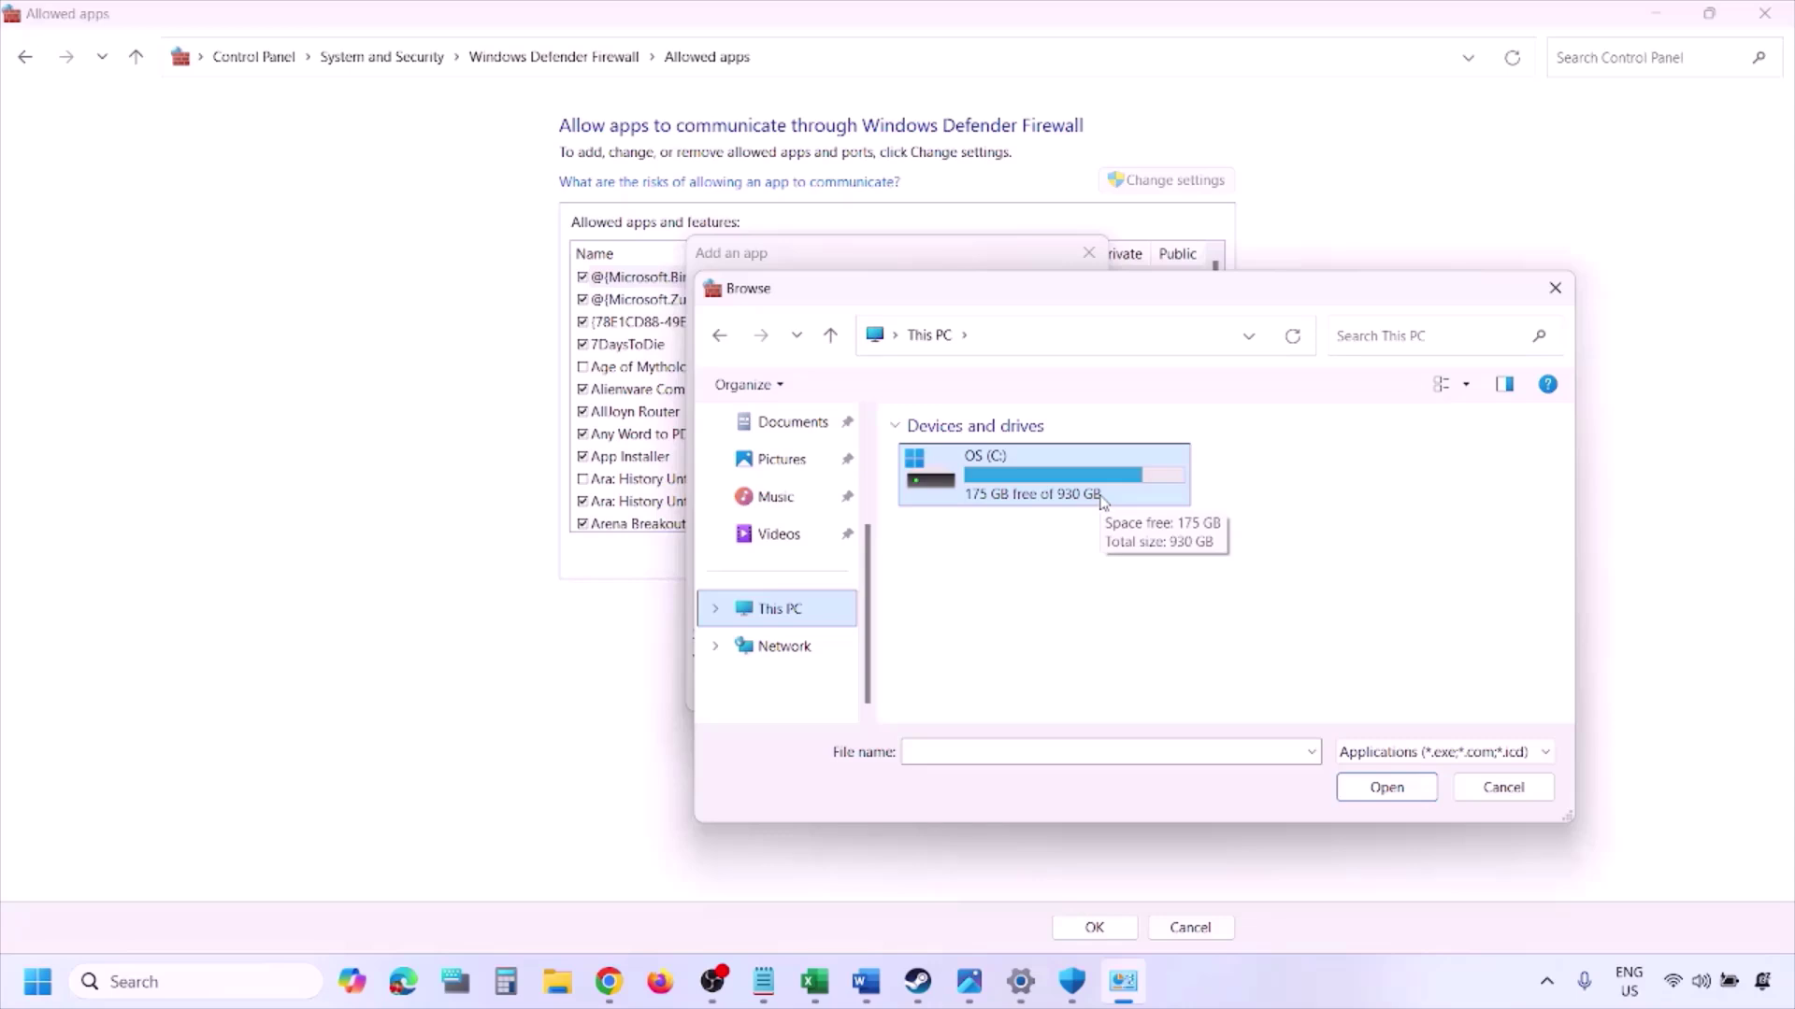
left_click(1481, 795)
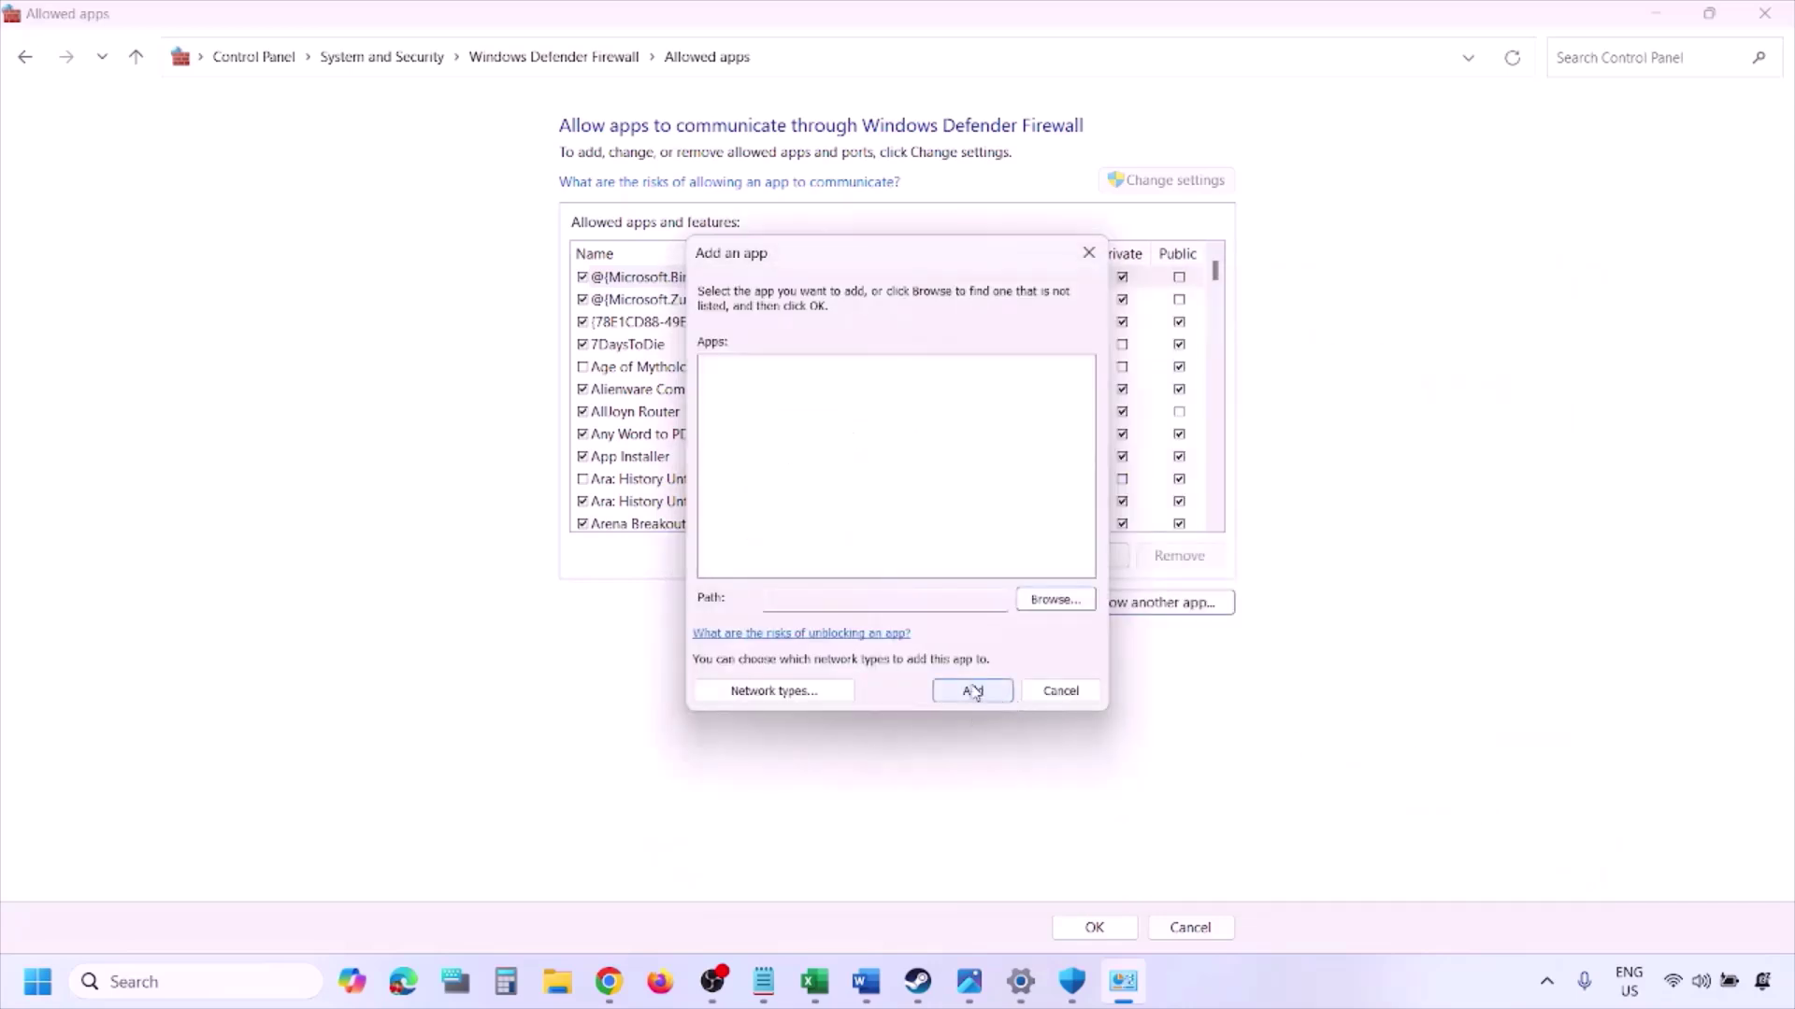
left_click(1047, 693)
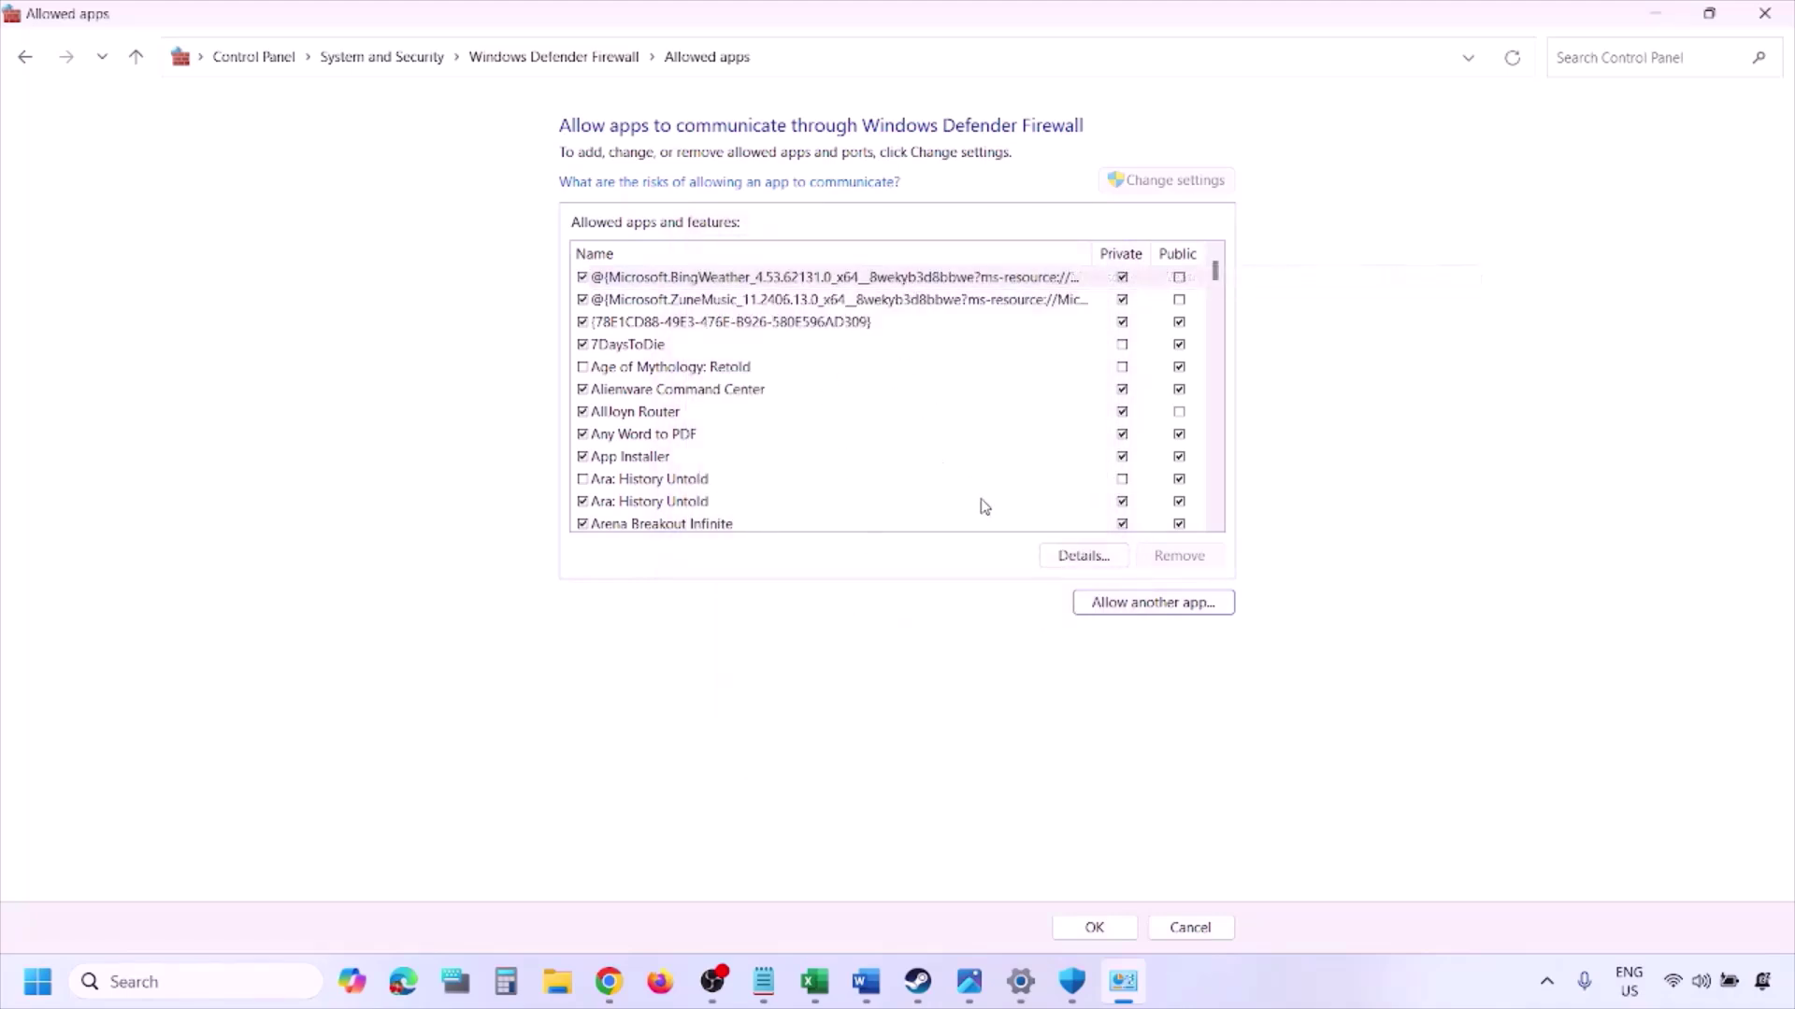
- Close the firewall's Allowed apps window and read Step 5 on clean graphics driver installation in the Word document
left_click(1764, 13)
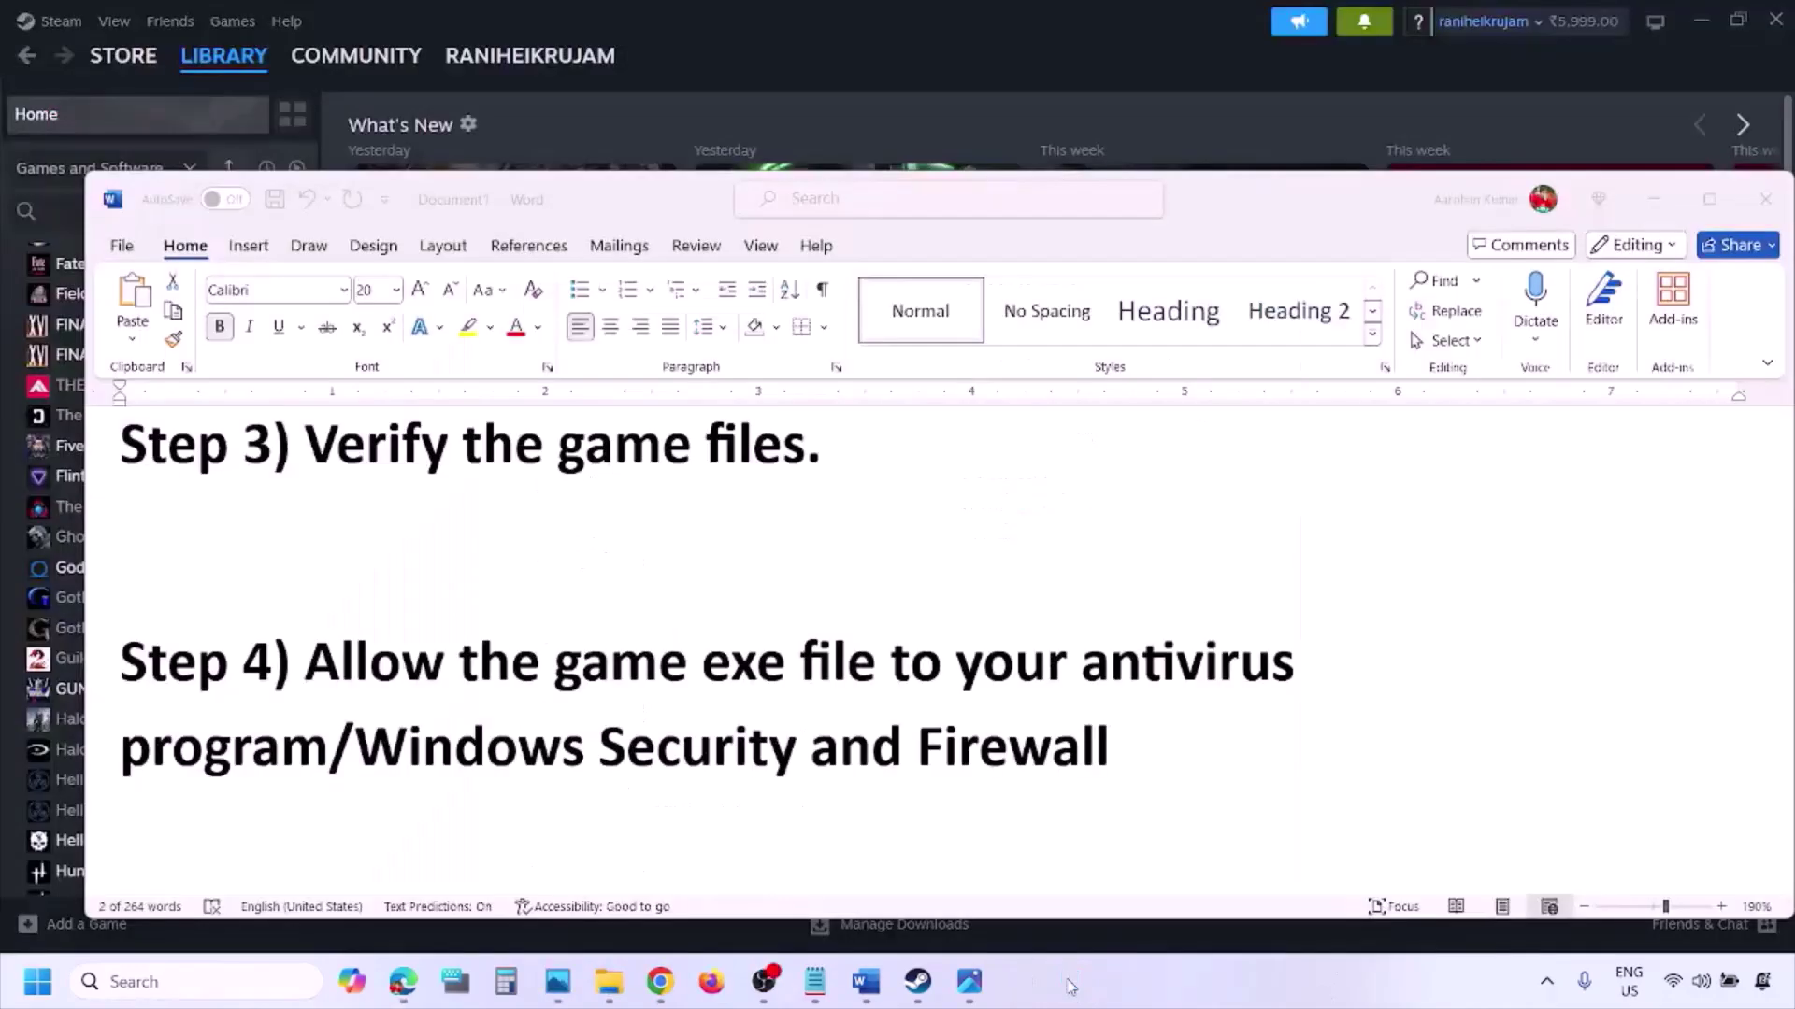
scroll(654, 645, "down", 3)
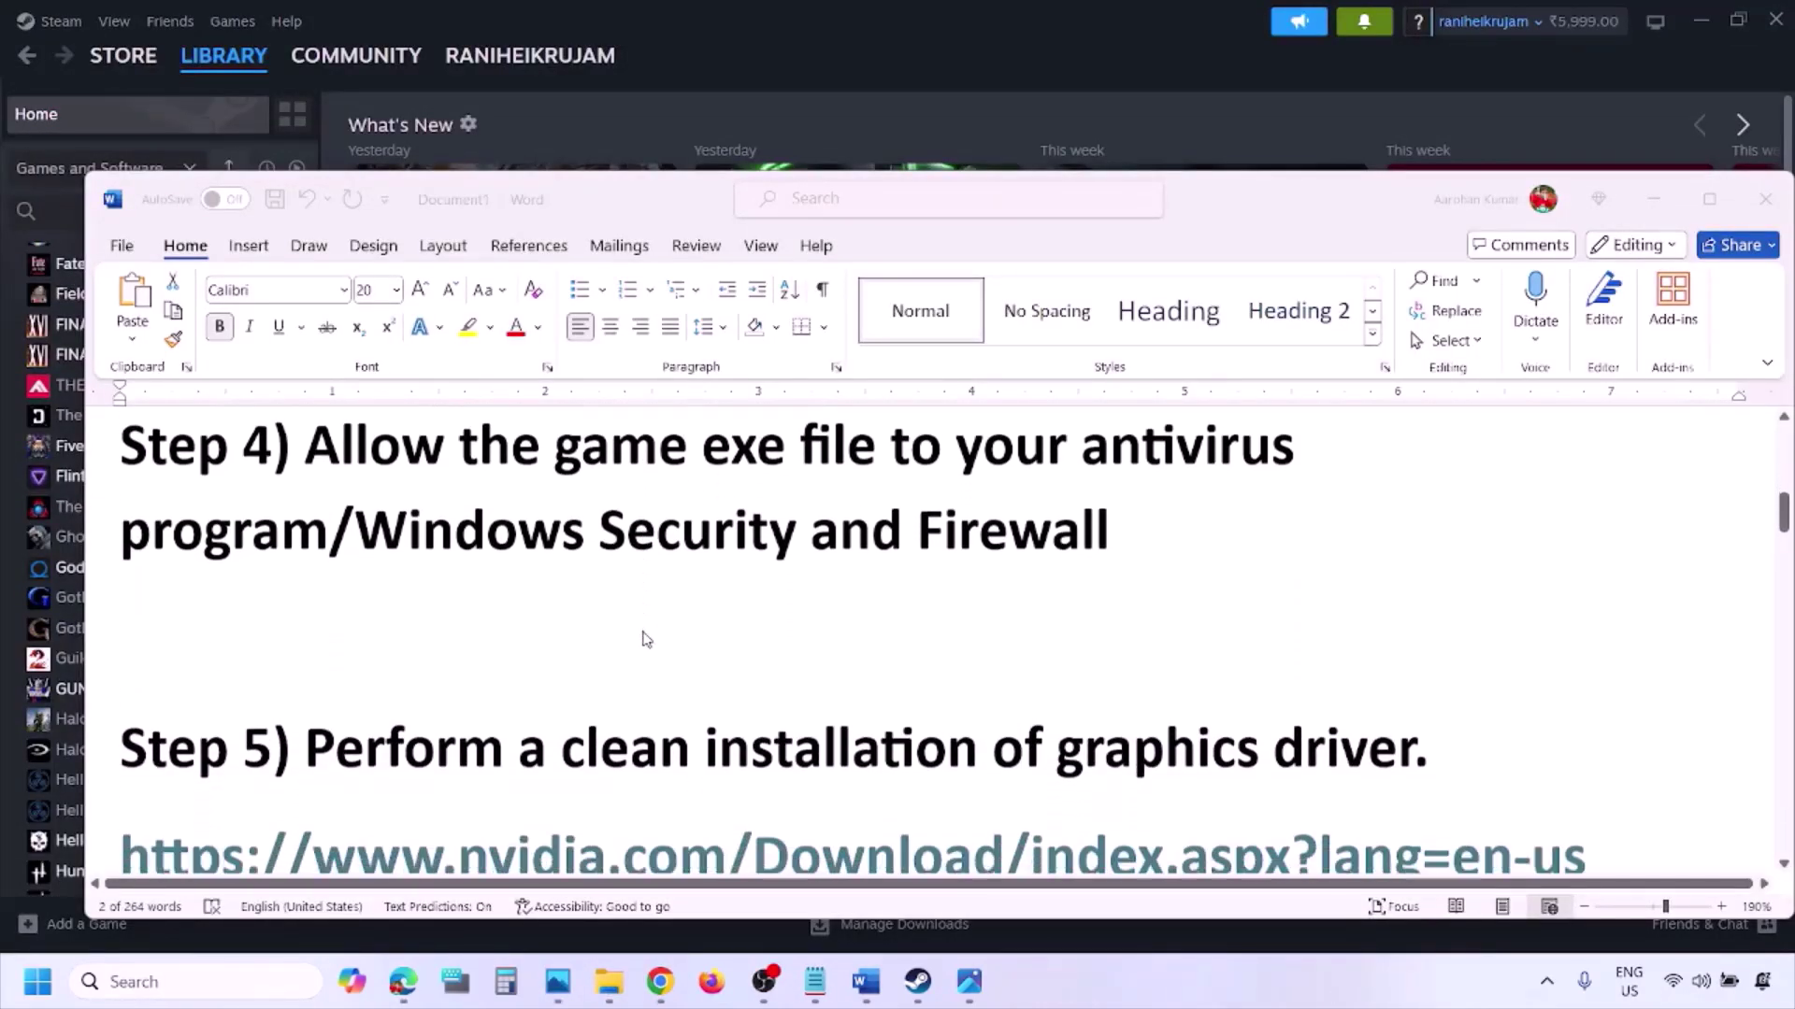
- Highlight the Step 5 heading and the NVIDIA and AMD driver links in the Word document
scroll(586, 672, "down", 3)
left_click(444, 609)
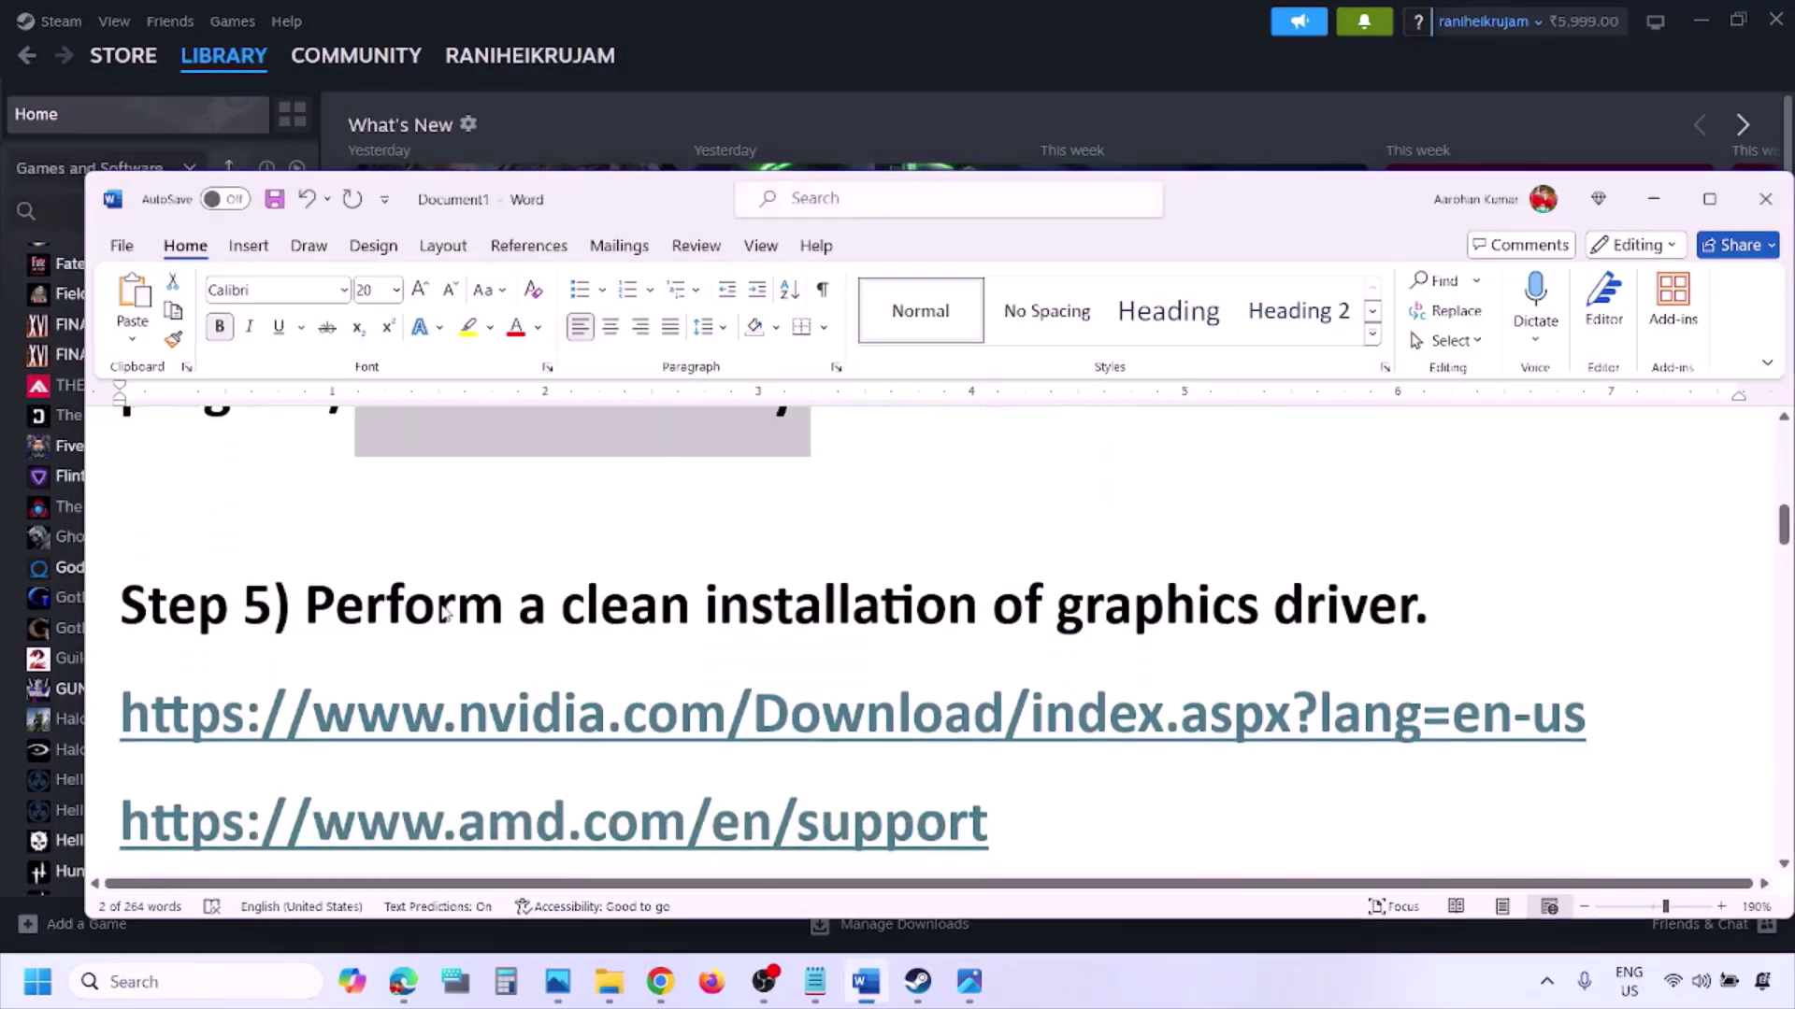
double_click(444, 610)
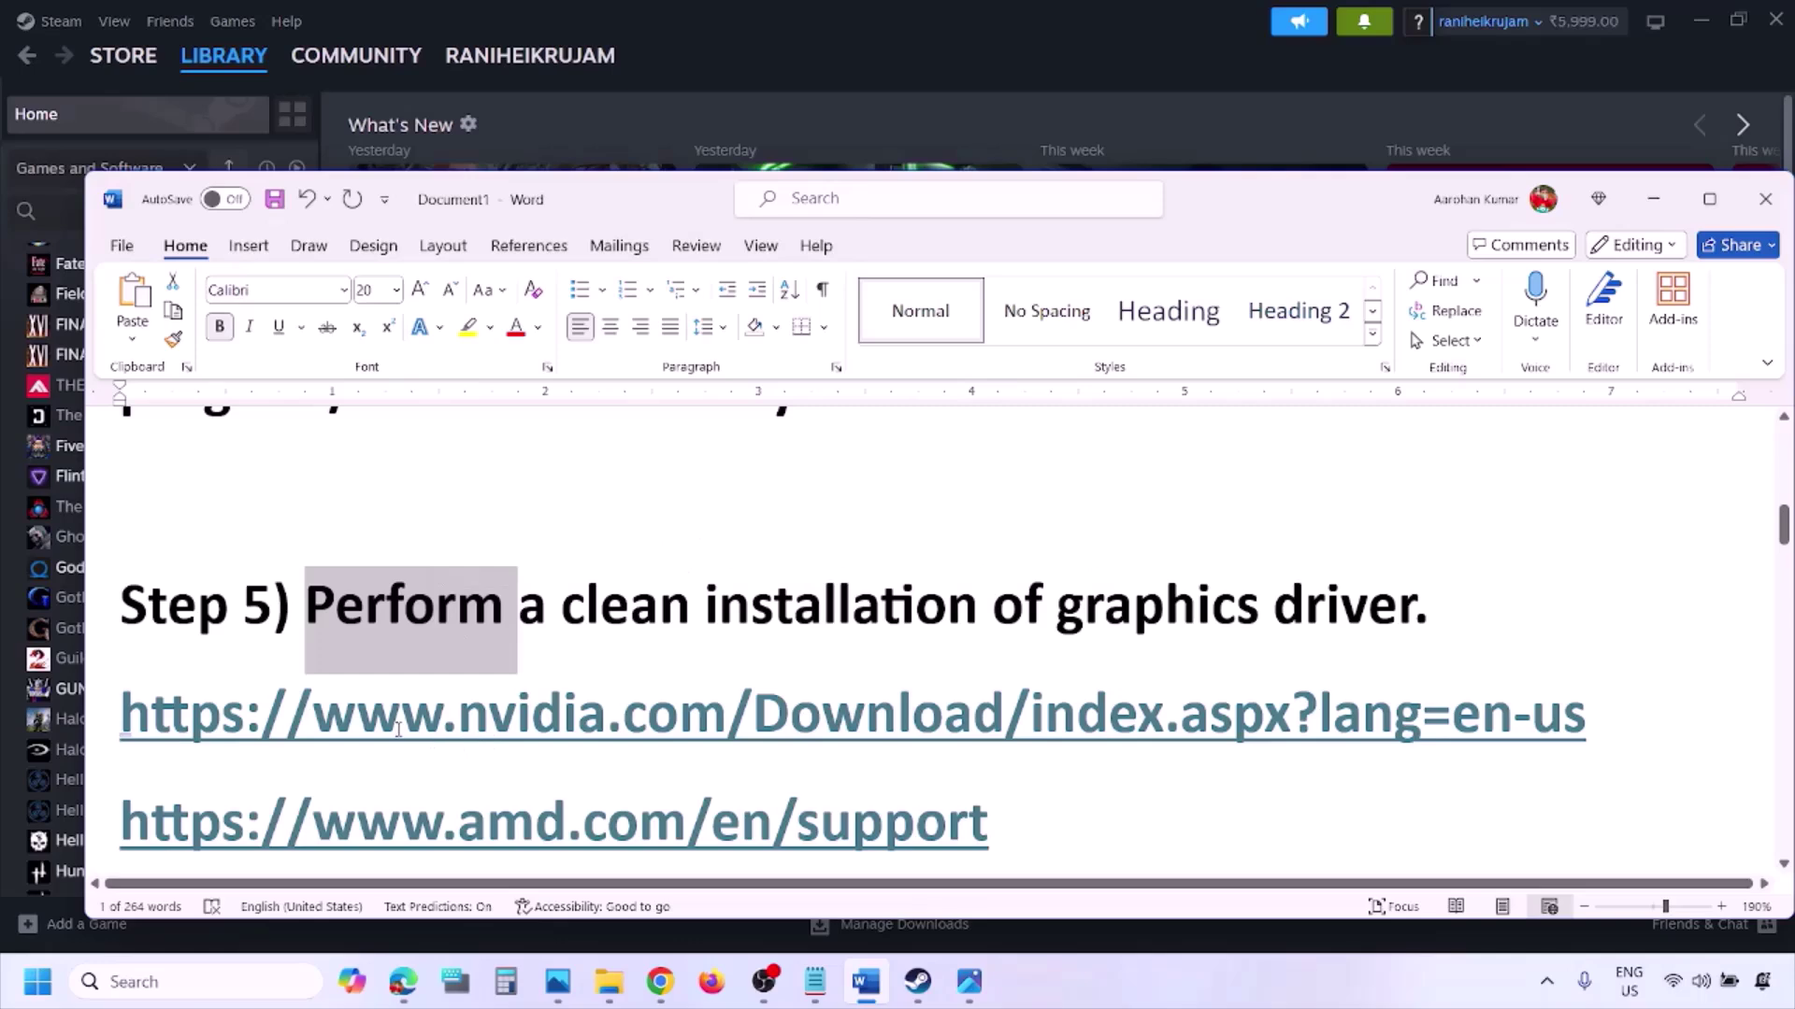
left_click_drag(397, 729, 640, 731)
scroll(640, 720, "down", 1)
left_click_drag(401, 752, 741, 757)
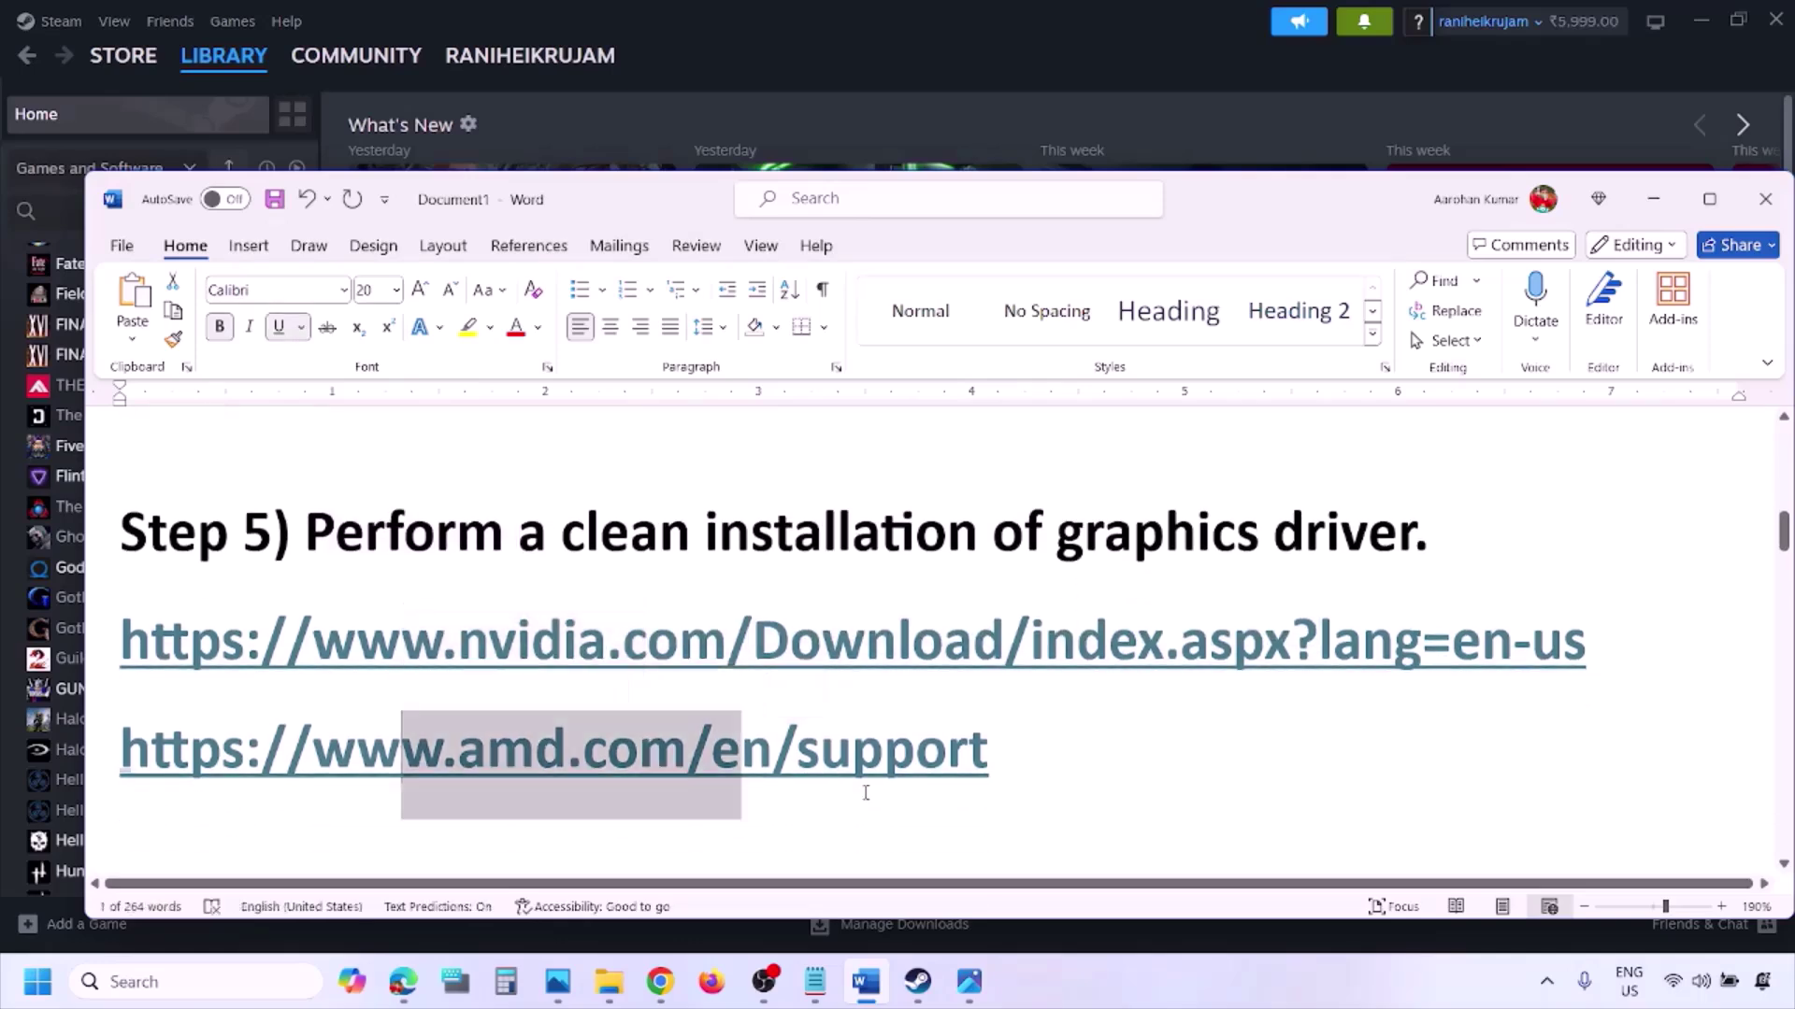
left_click(1178, 968)
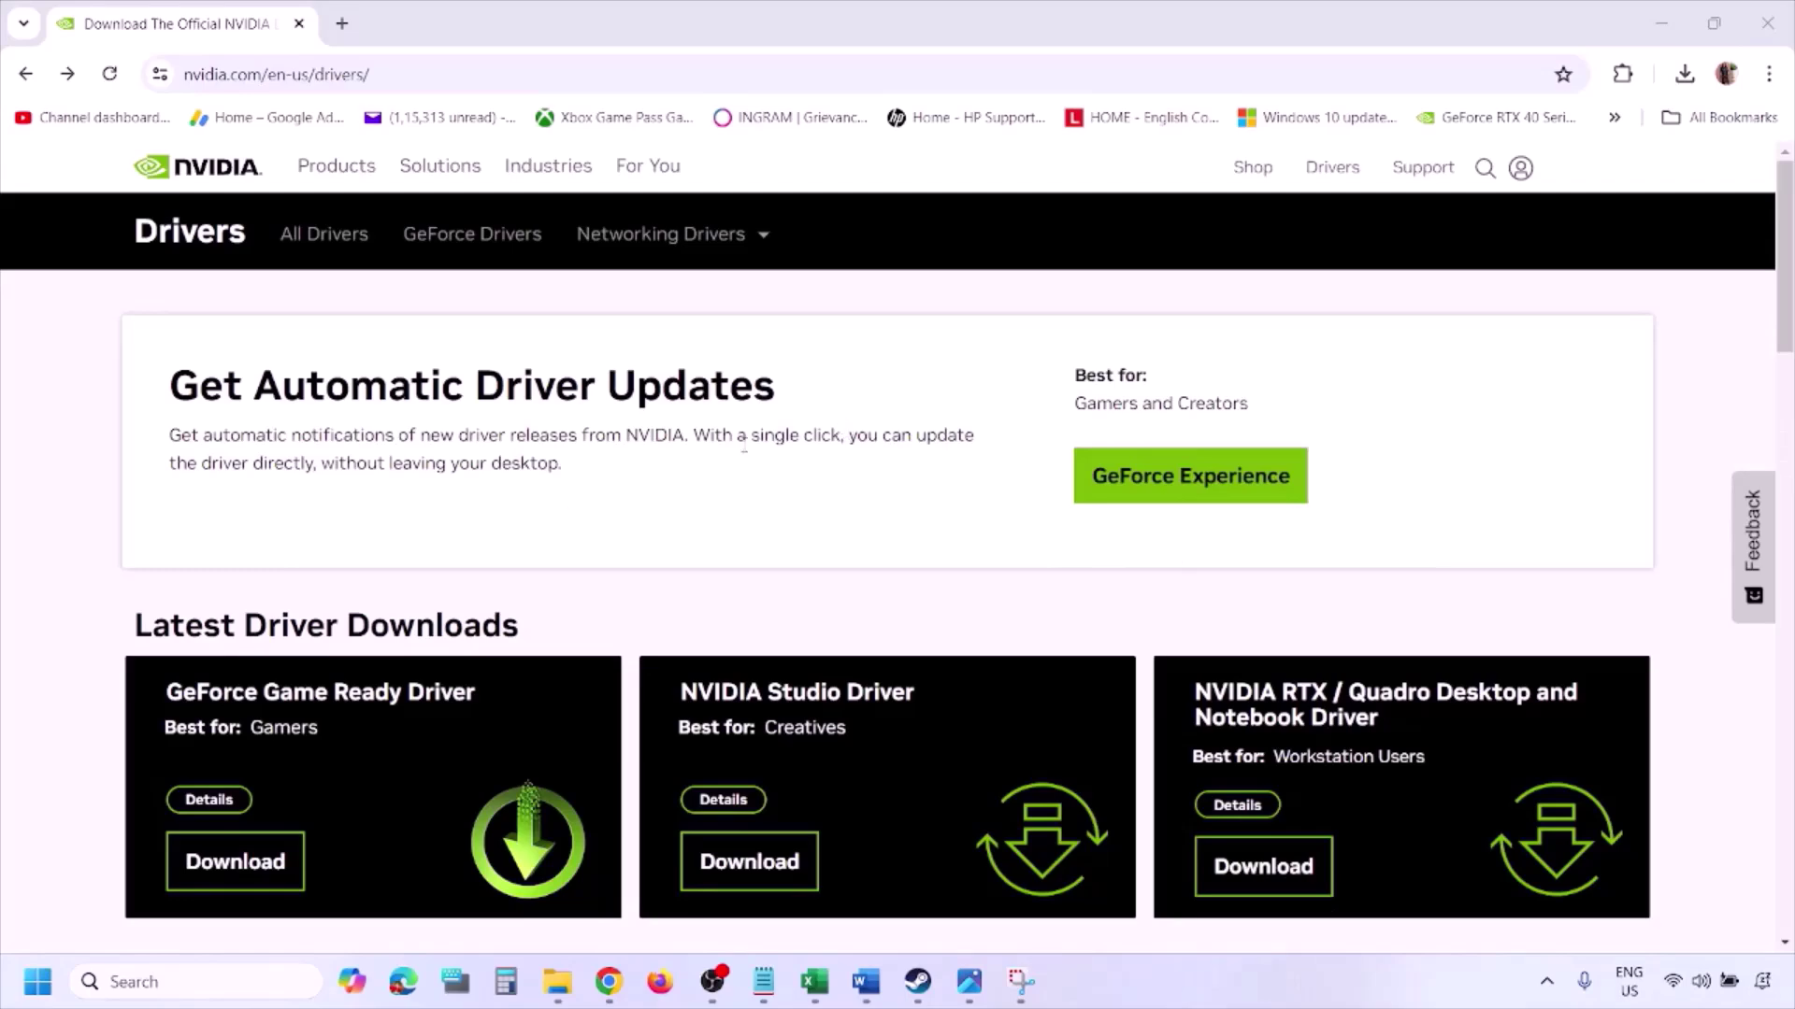
- Search NVIDIA's driver page for the GeForce RTX 3050 Laptop GPU driver for Windows 11 in English (US)
scroll(418, 572, "down", 8)
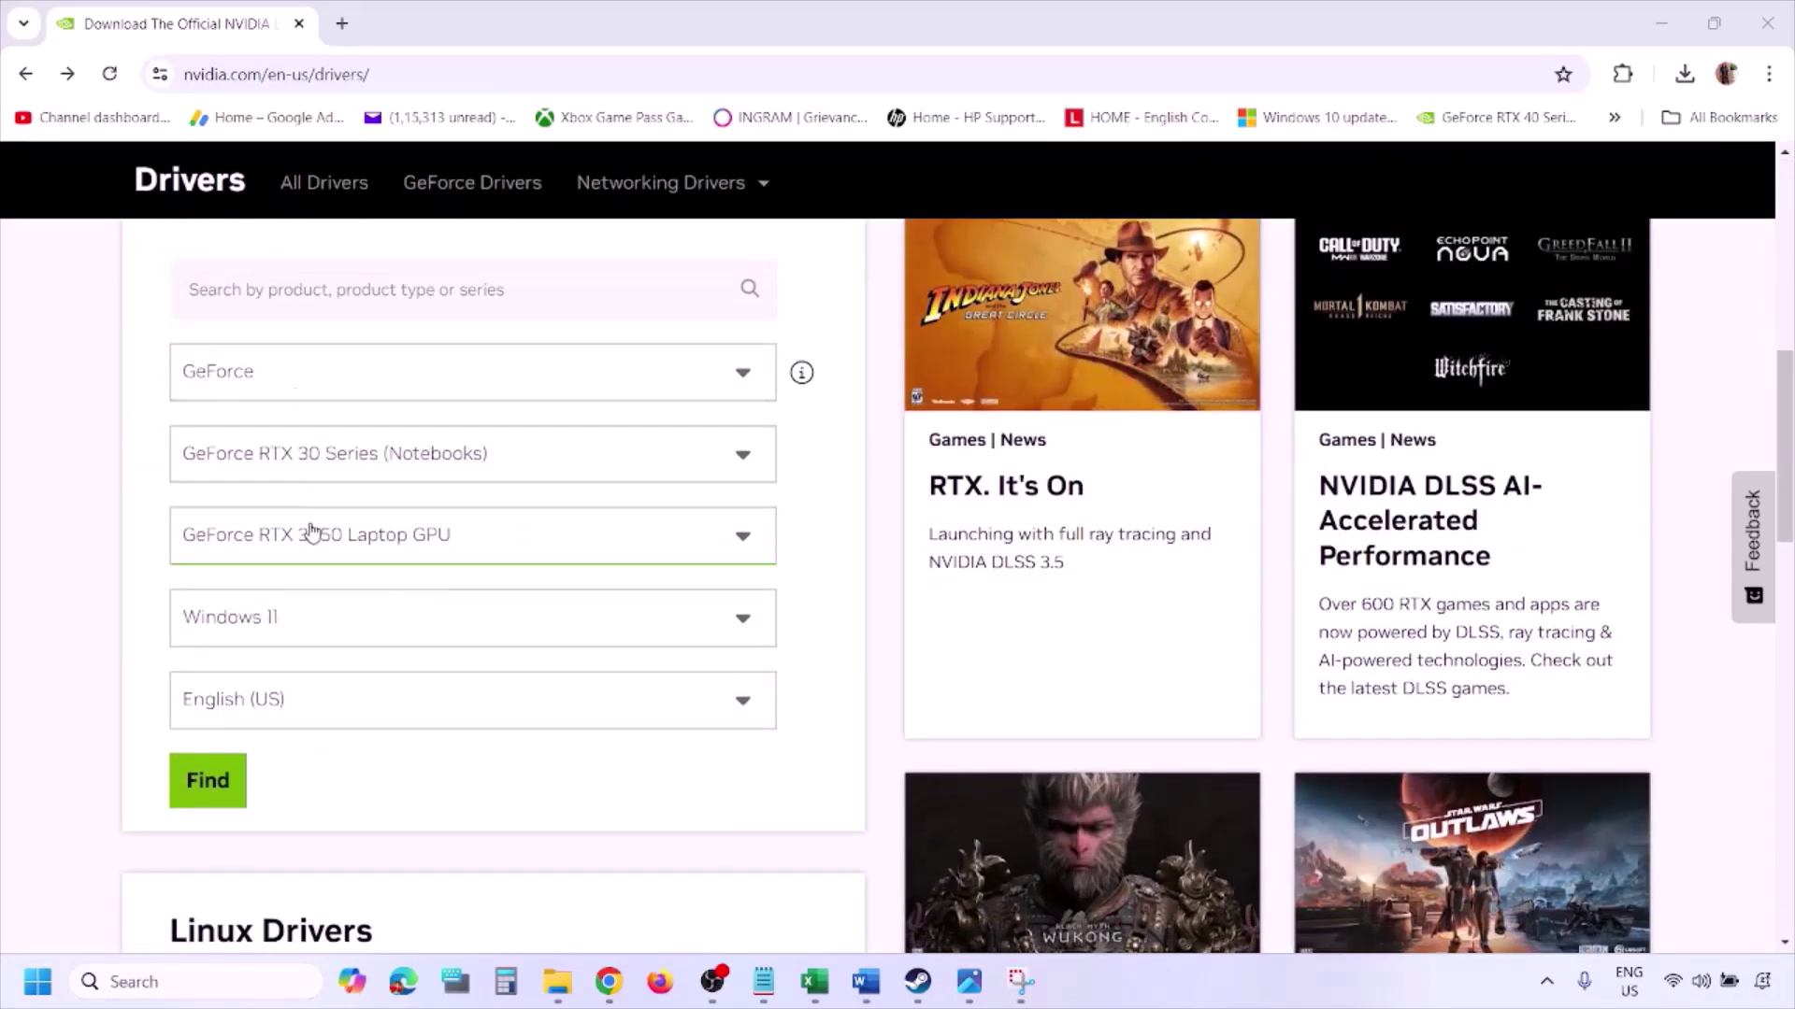
left_click(296, 623)
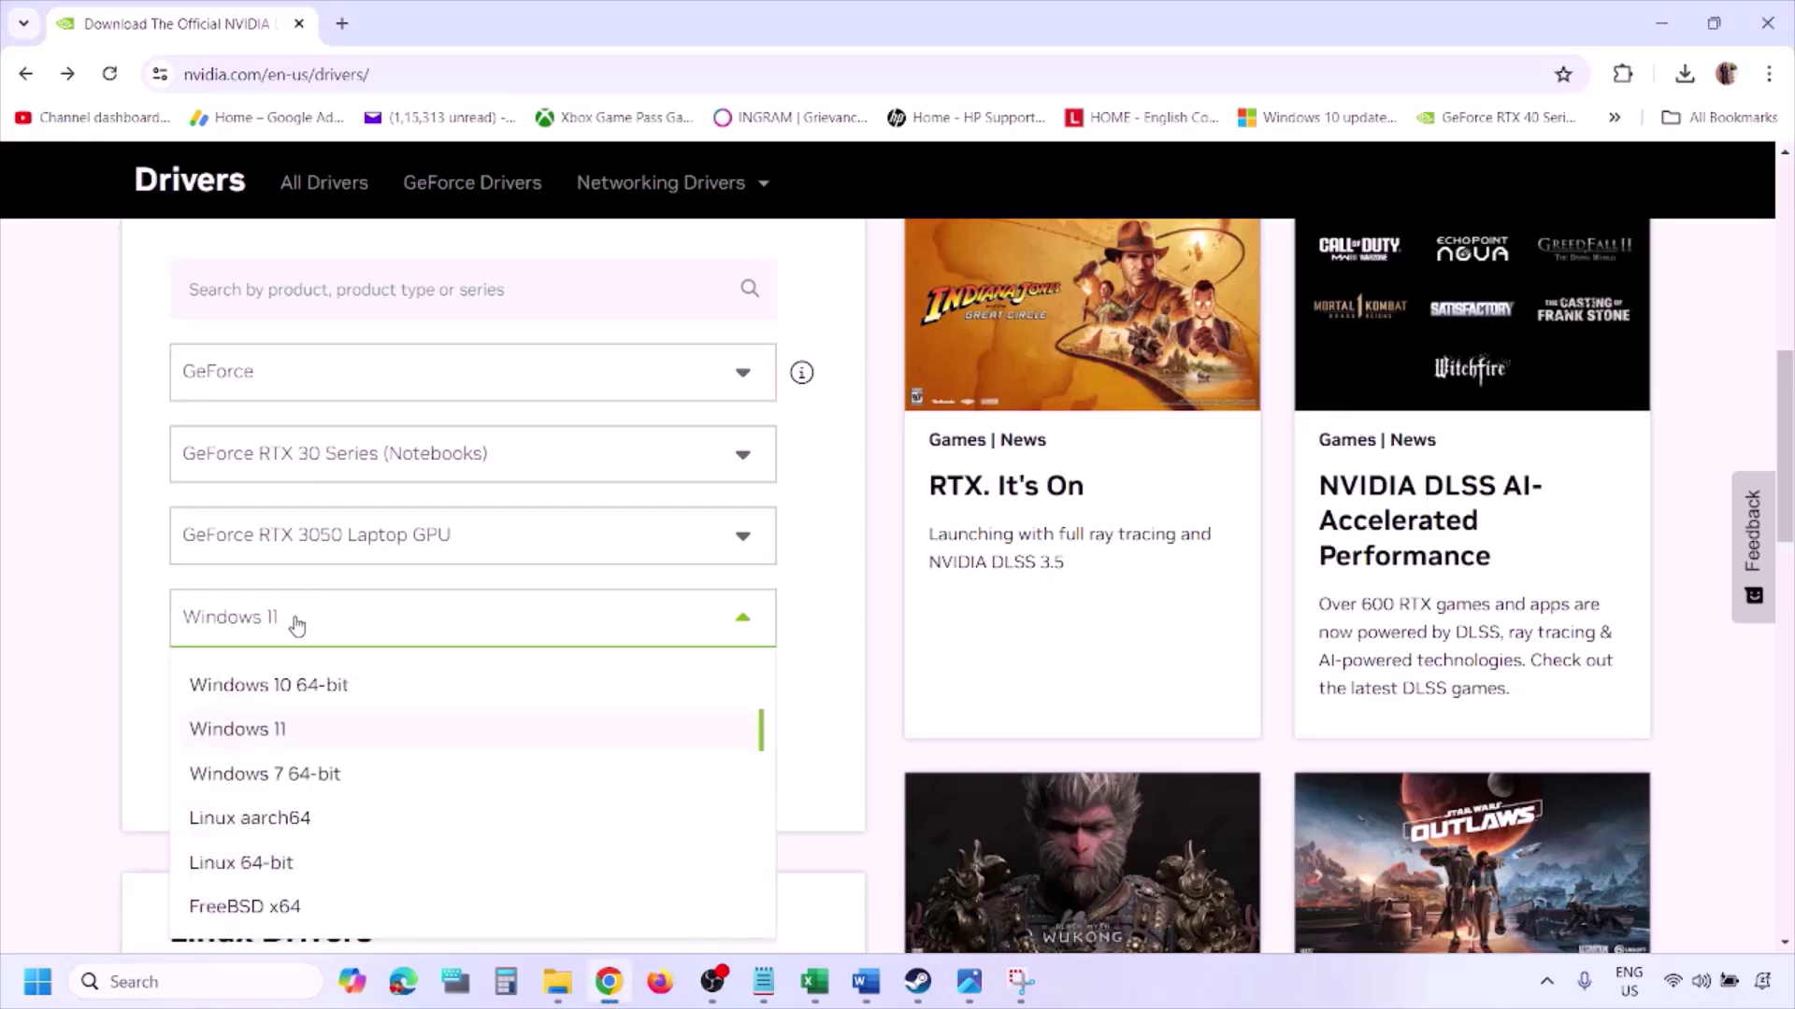
left_click(262, 739)
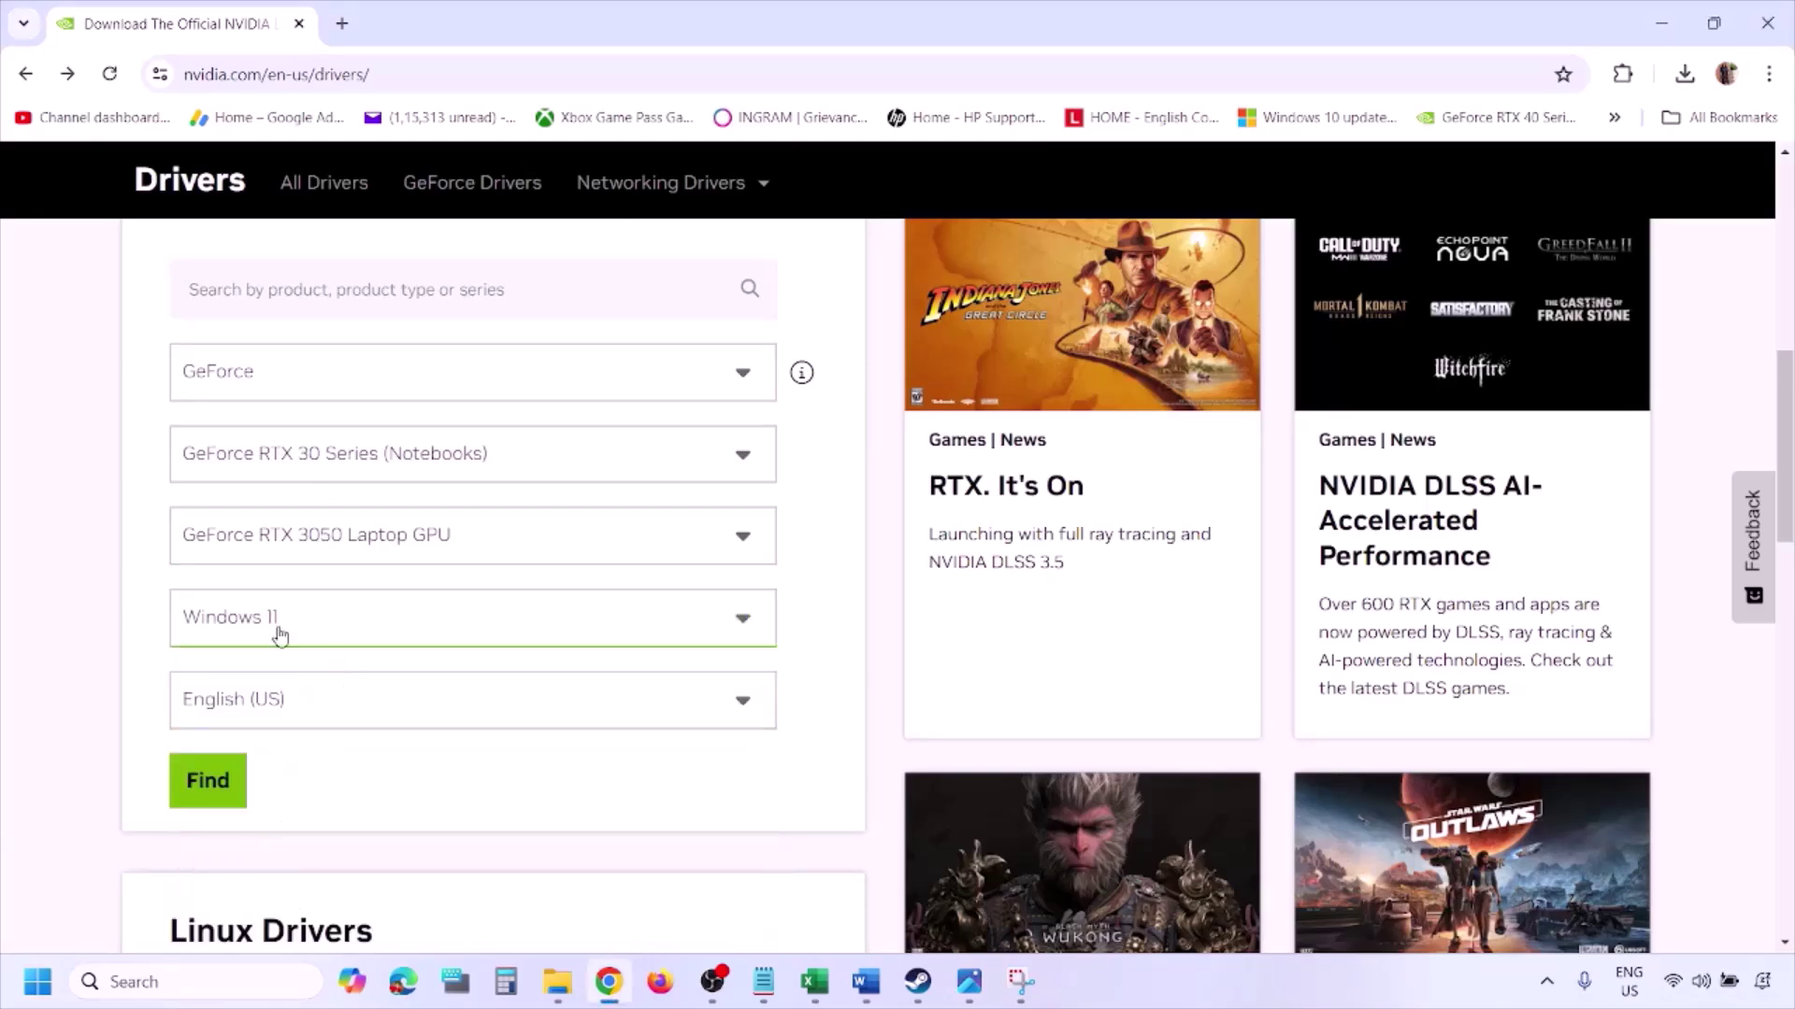
left_click(214, 787)
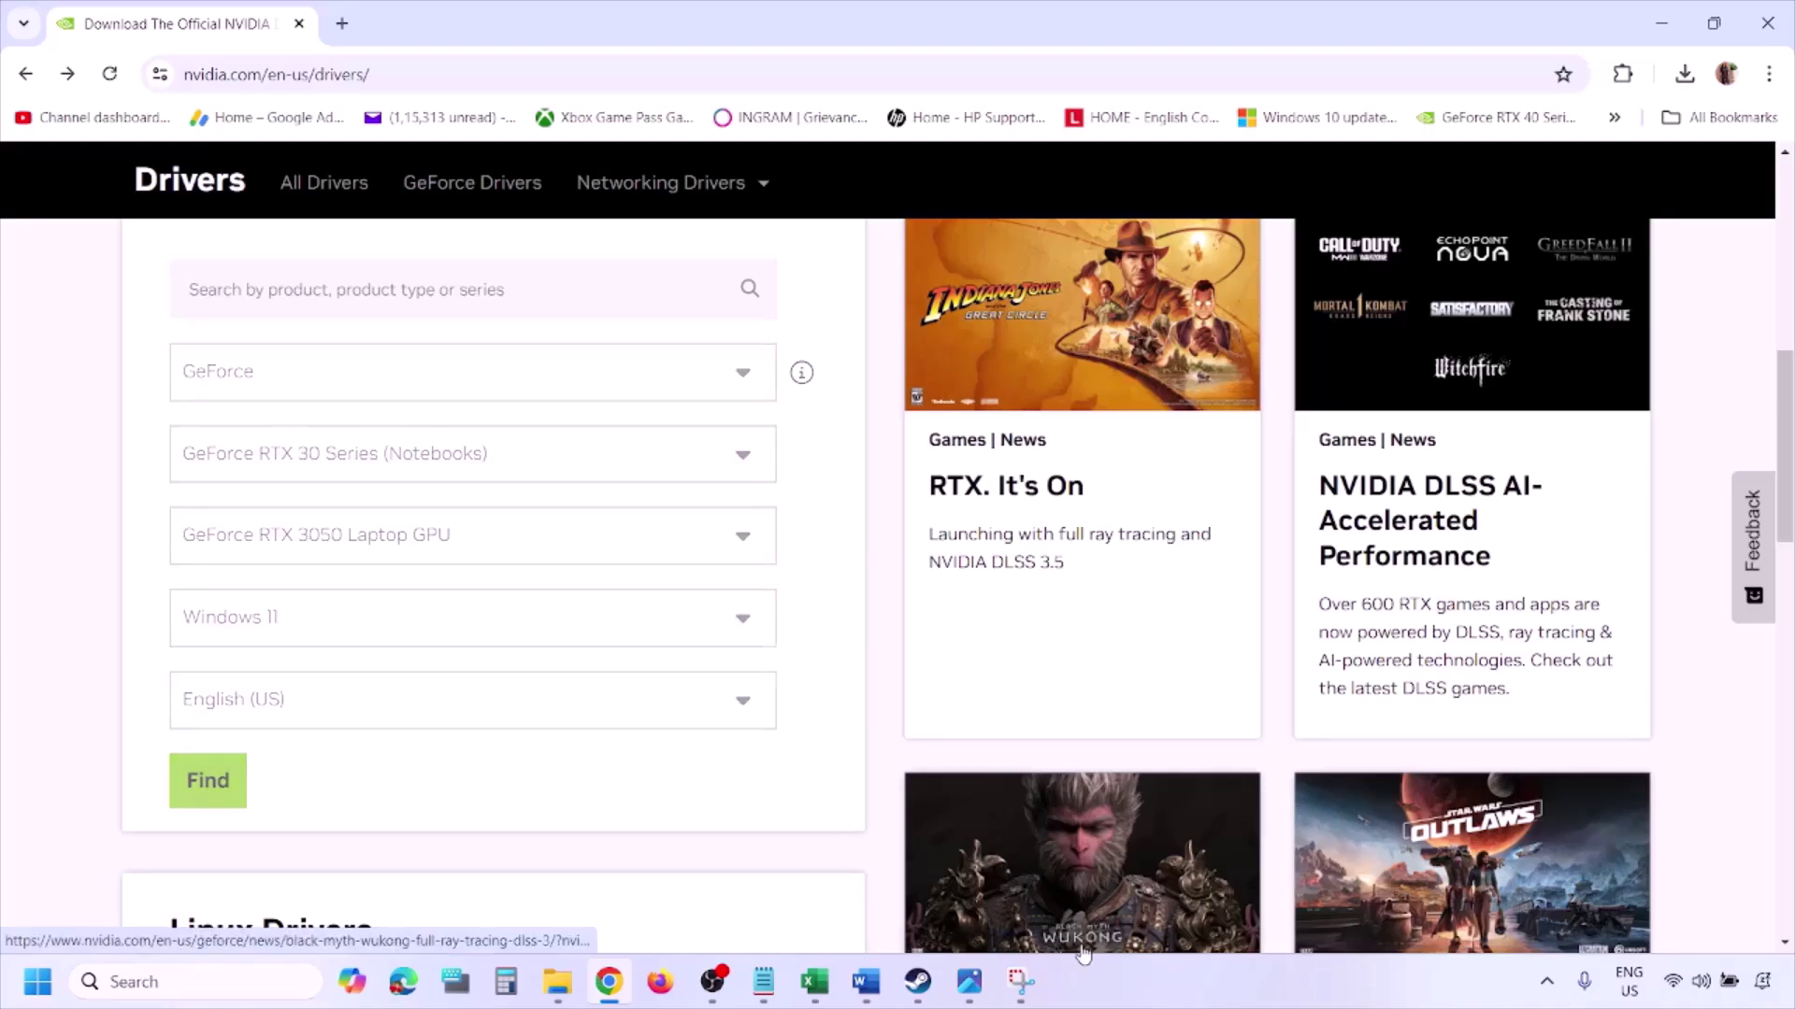
- Review images 1.png through 5.png on downloading the NVIDIA driver and performing a custom clean installation
left_click(972, 994)
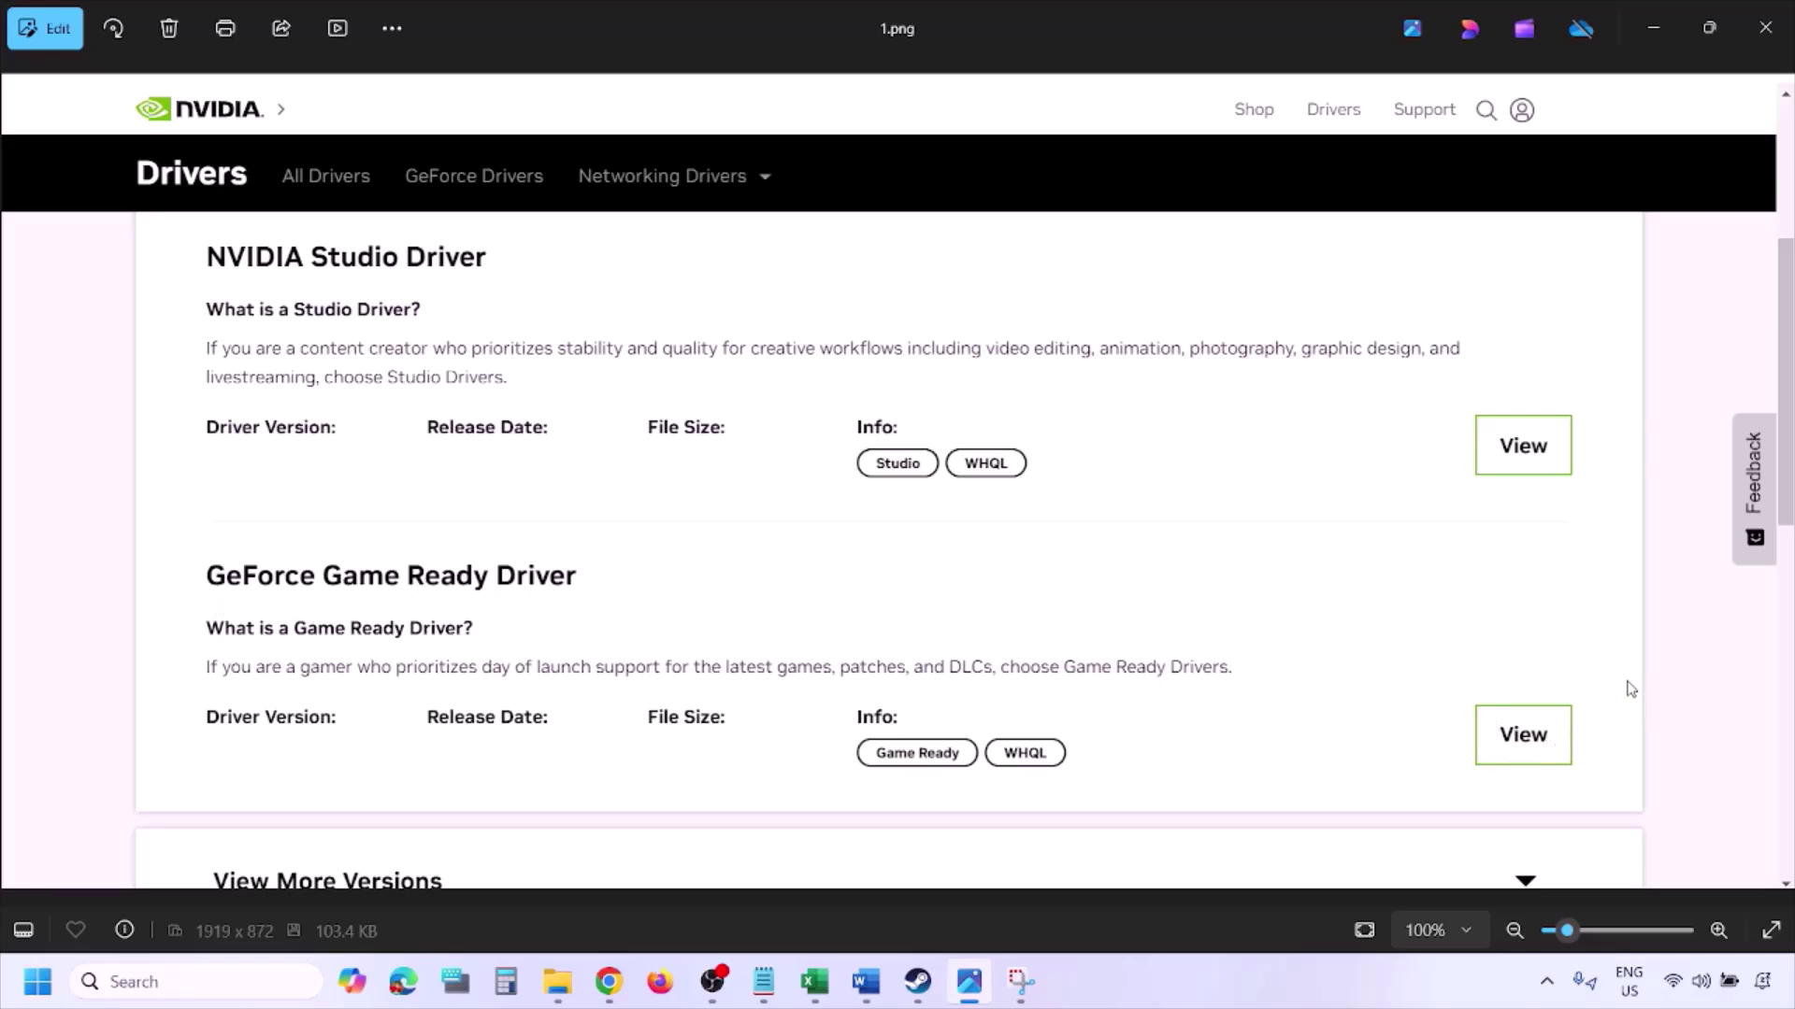
key("Right")
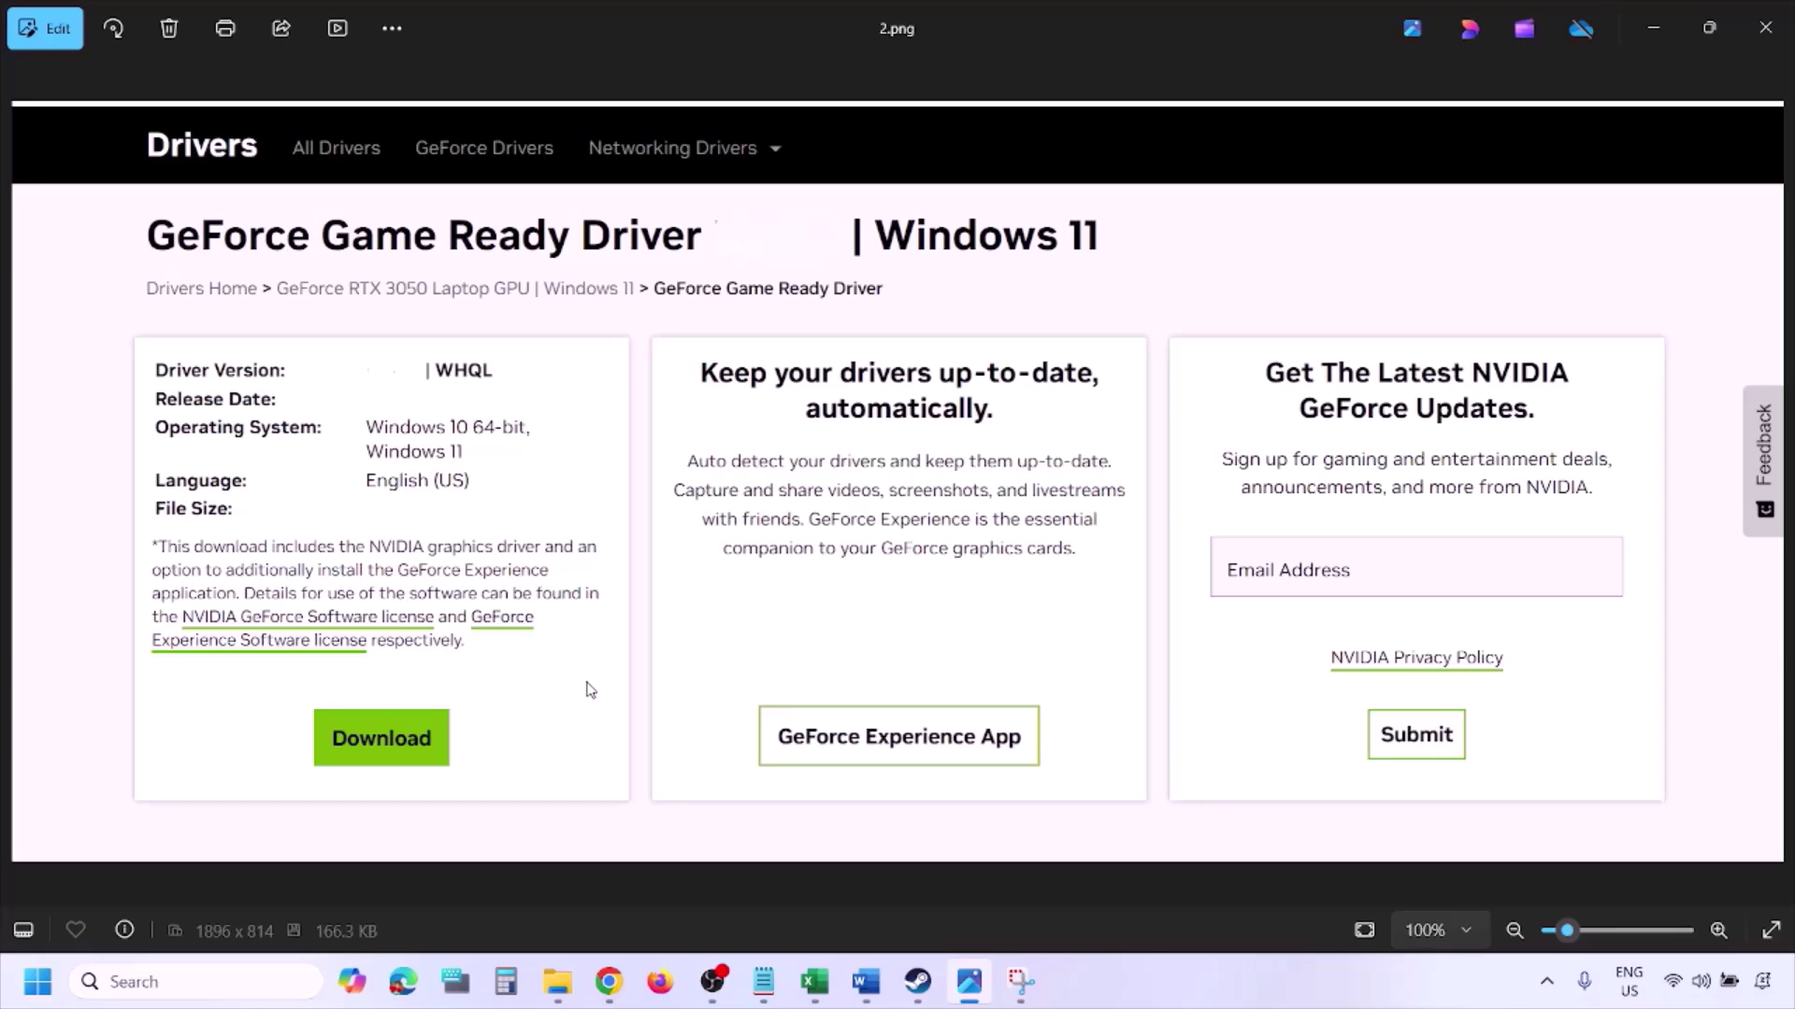
key("Right")
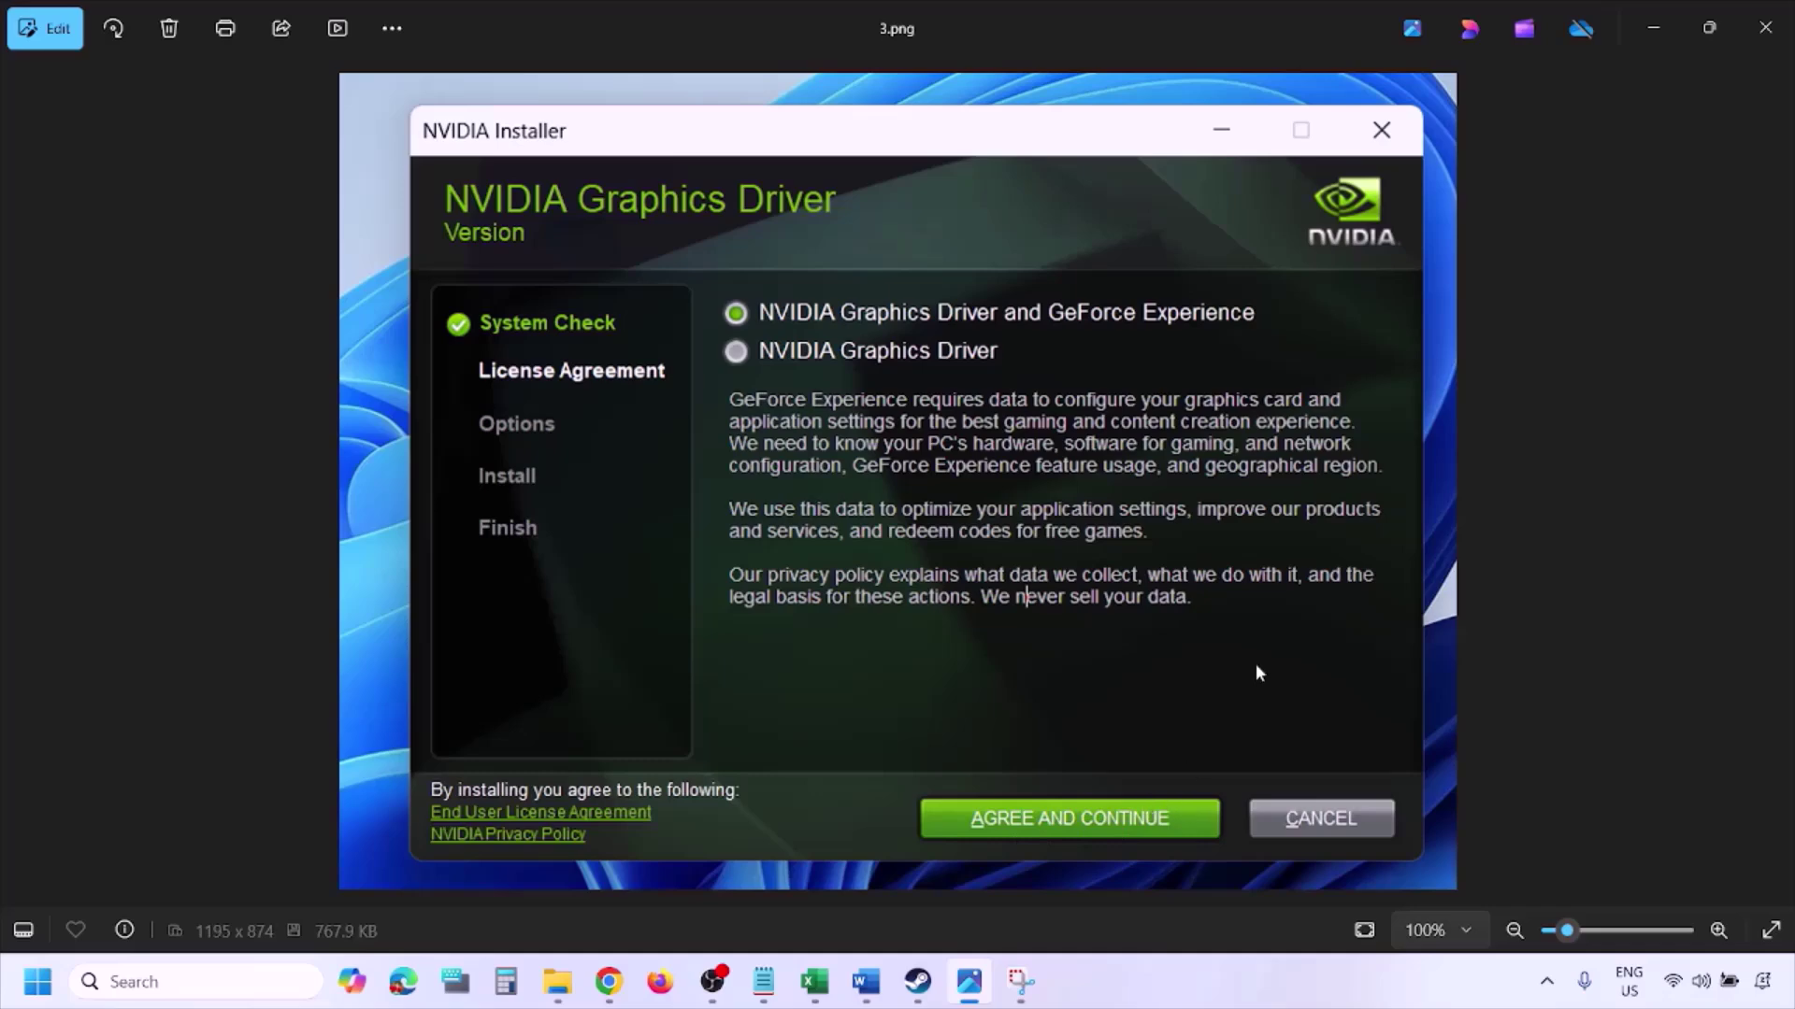
key("Right")
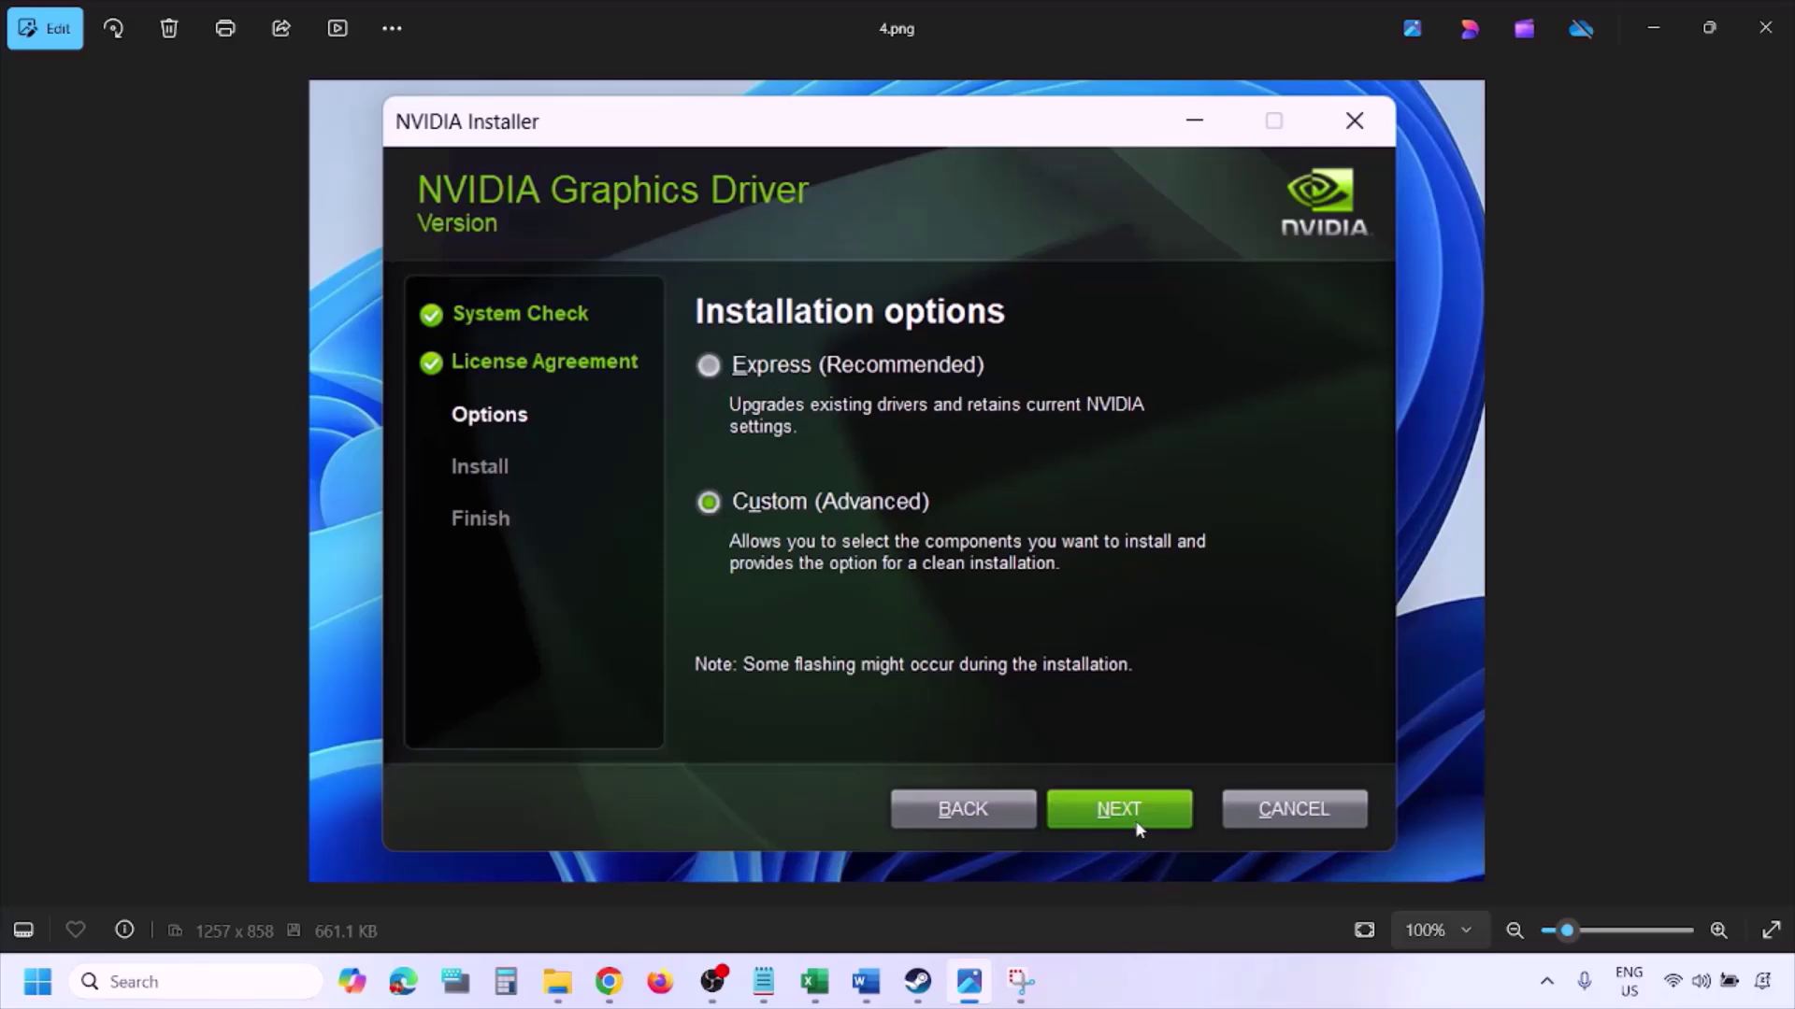
key("Right")
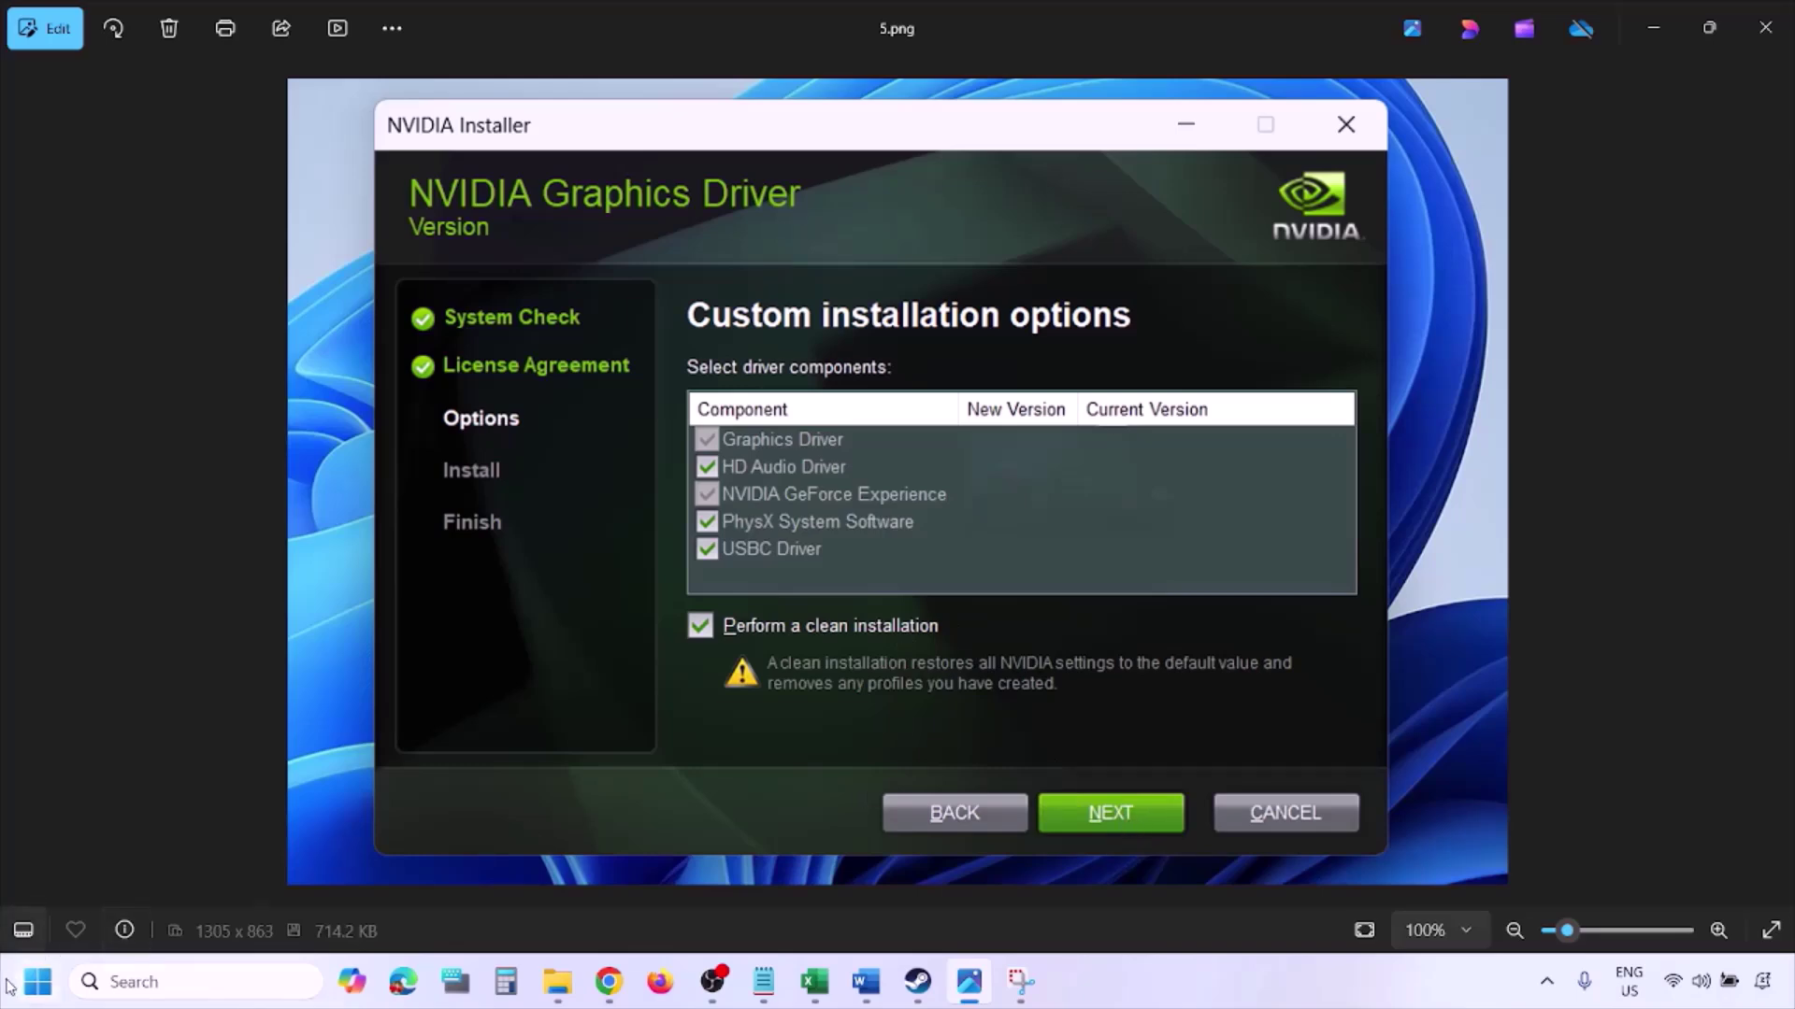
- Display the Windows power options containing Restart, and dismiss them without choosing one
left_click(38, 981)
left_click(680, 901)
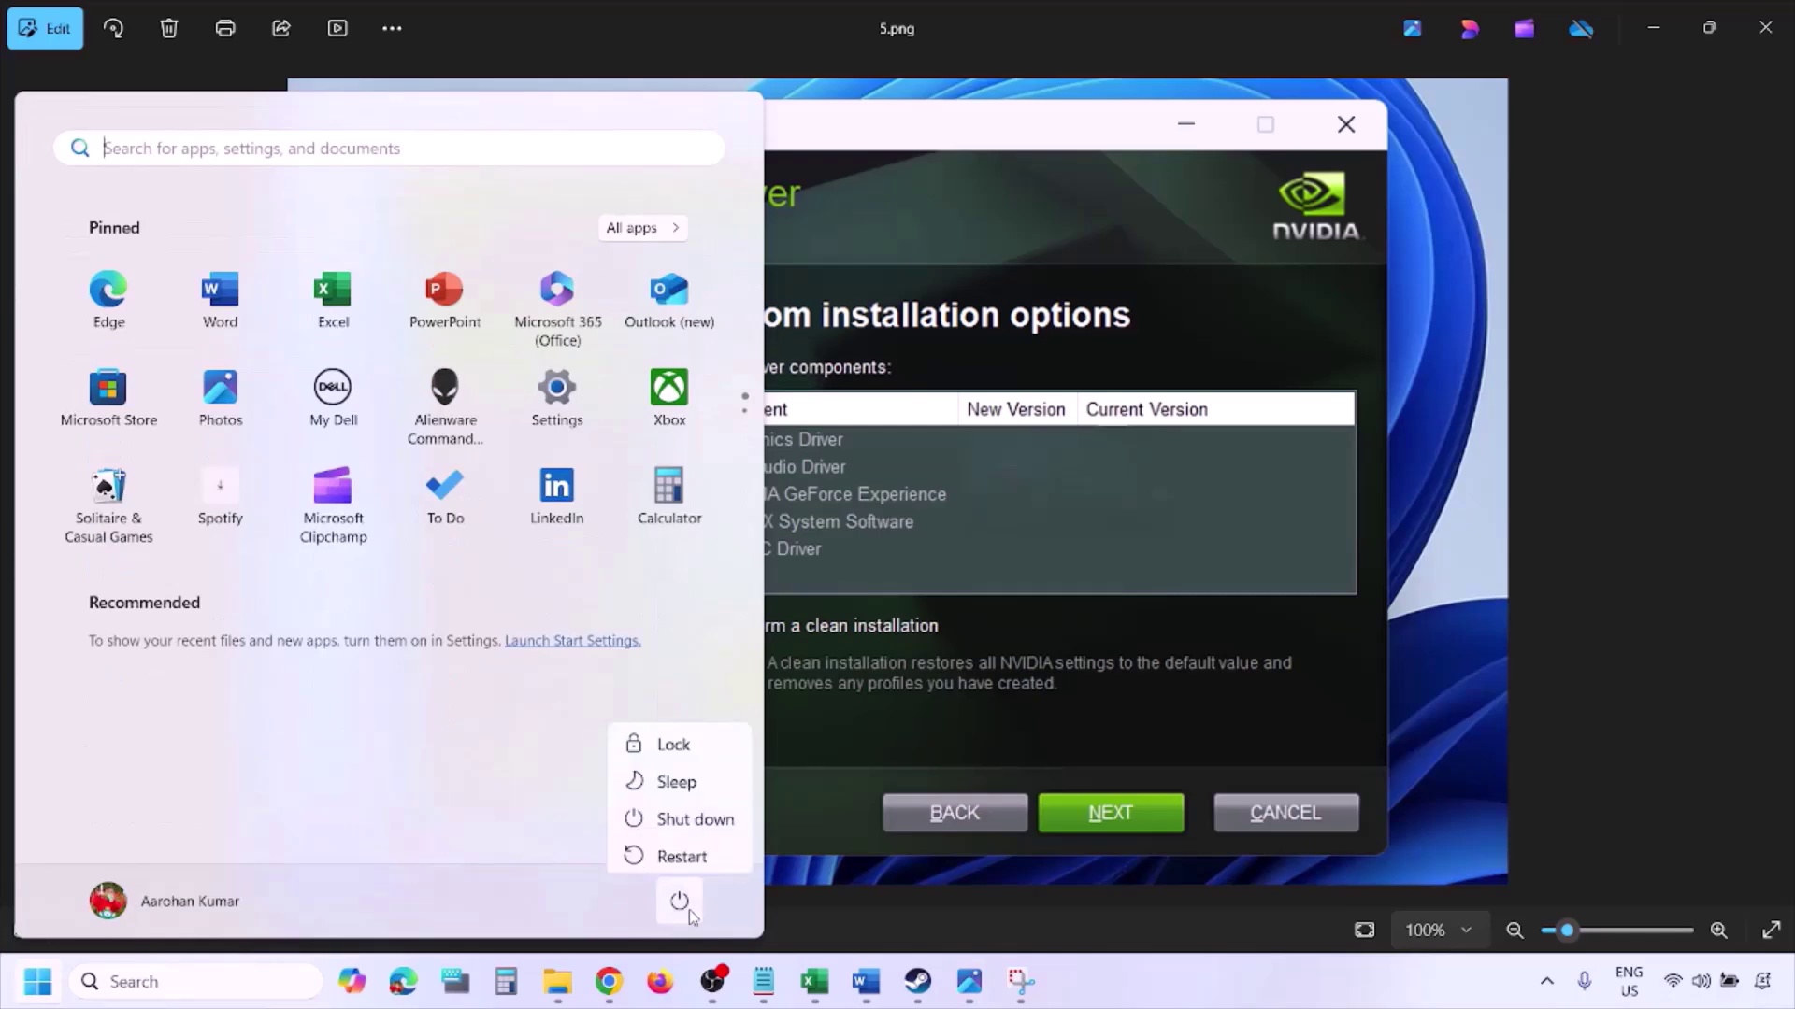
left_click(1224, 1003)
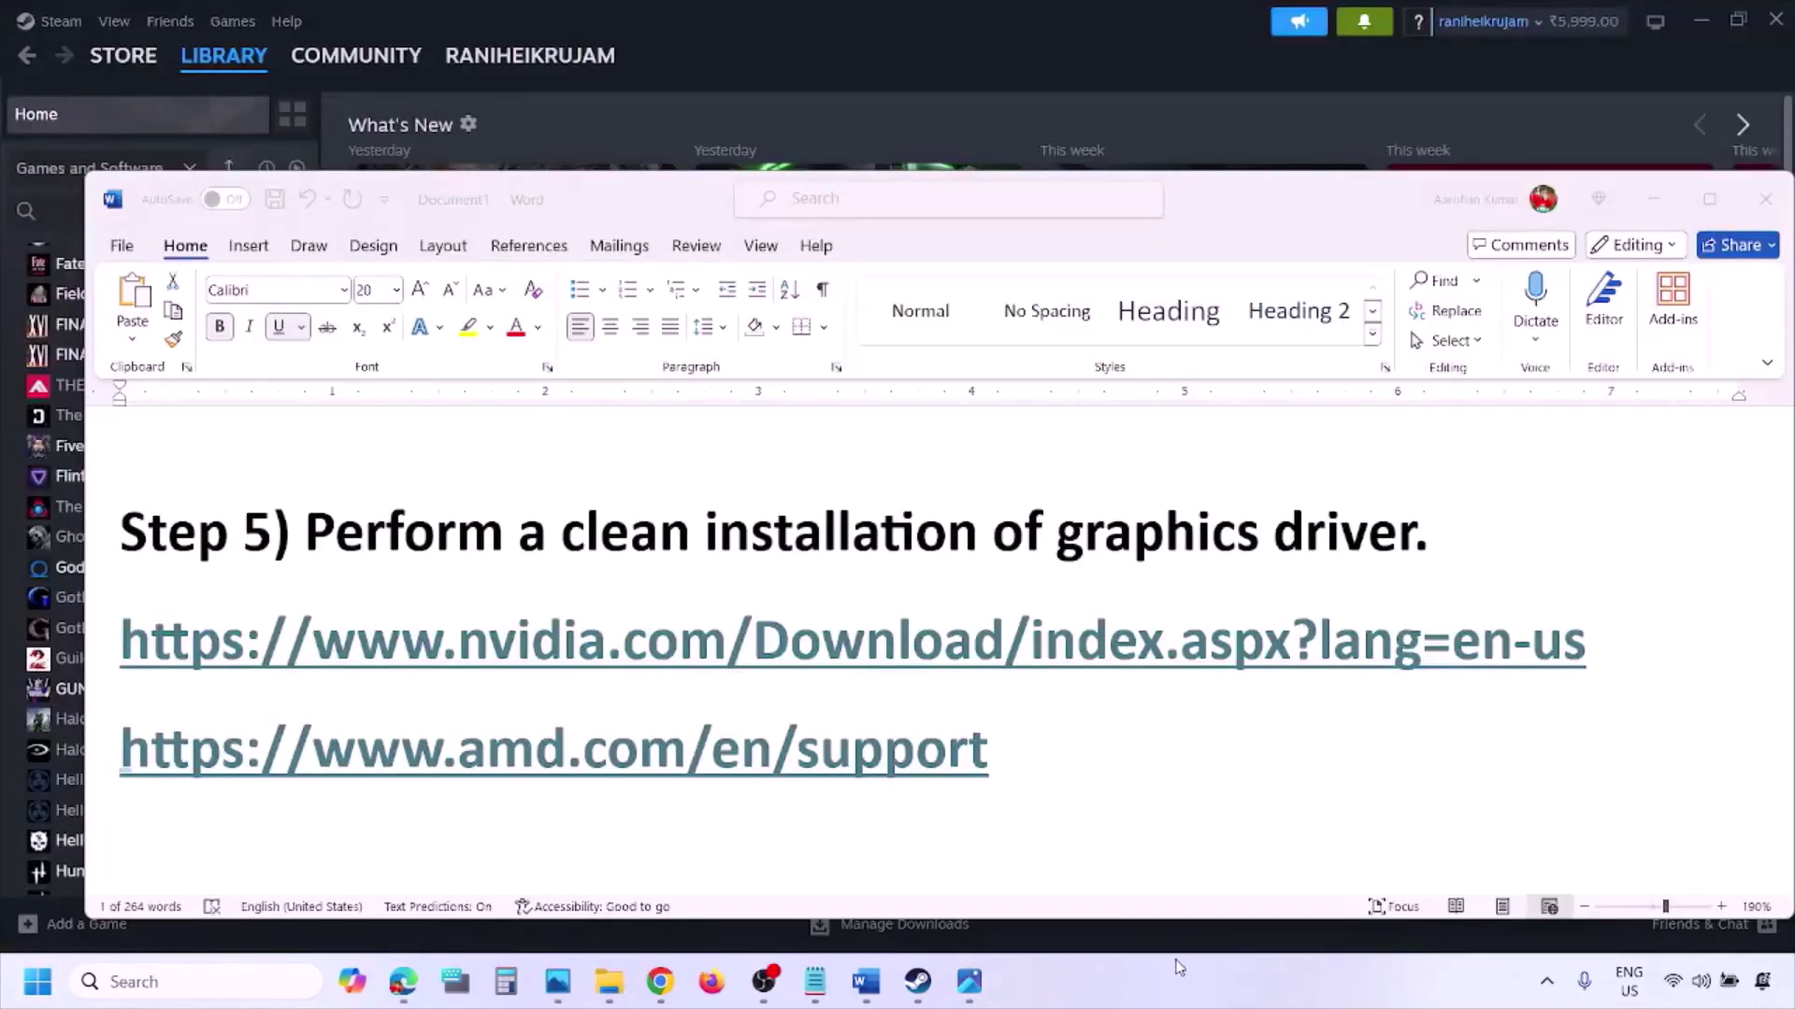
- Highlight the AMD support link in the Word document and display the Windows power options again
left_click(1061, 753)
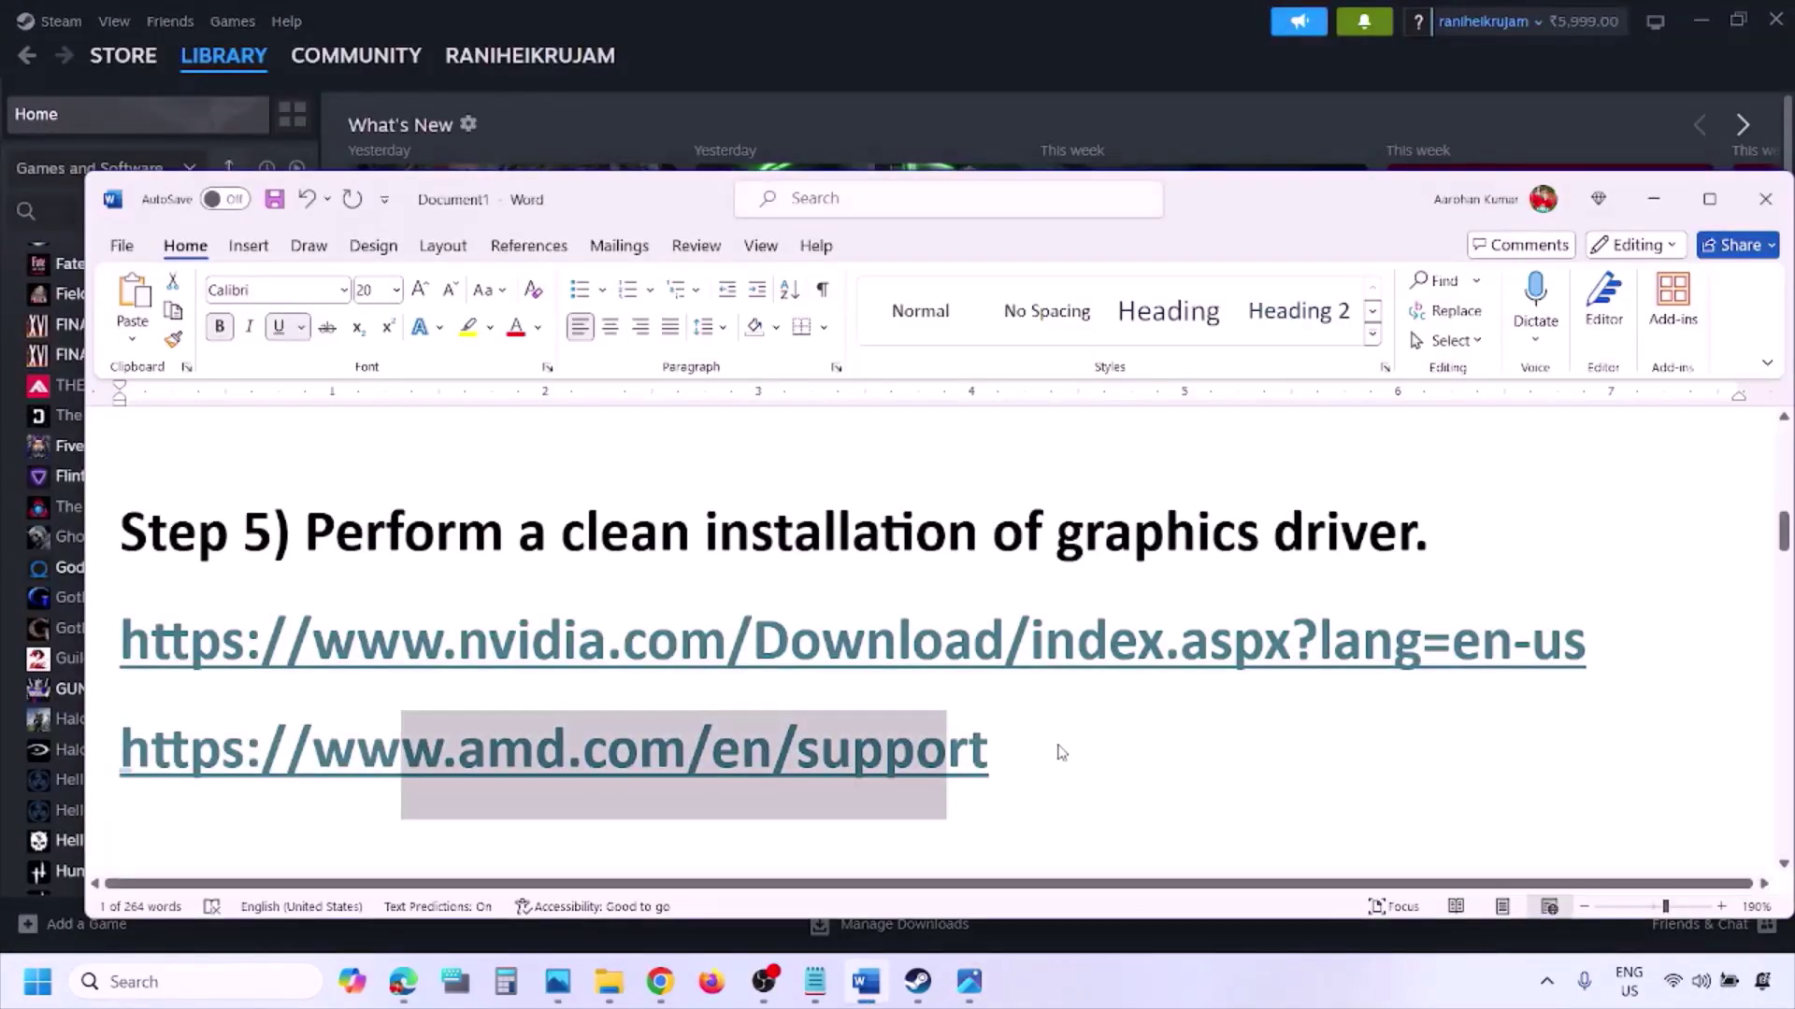
triple_click(1017, 753)
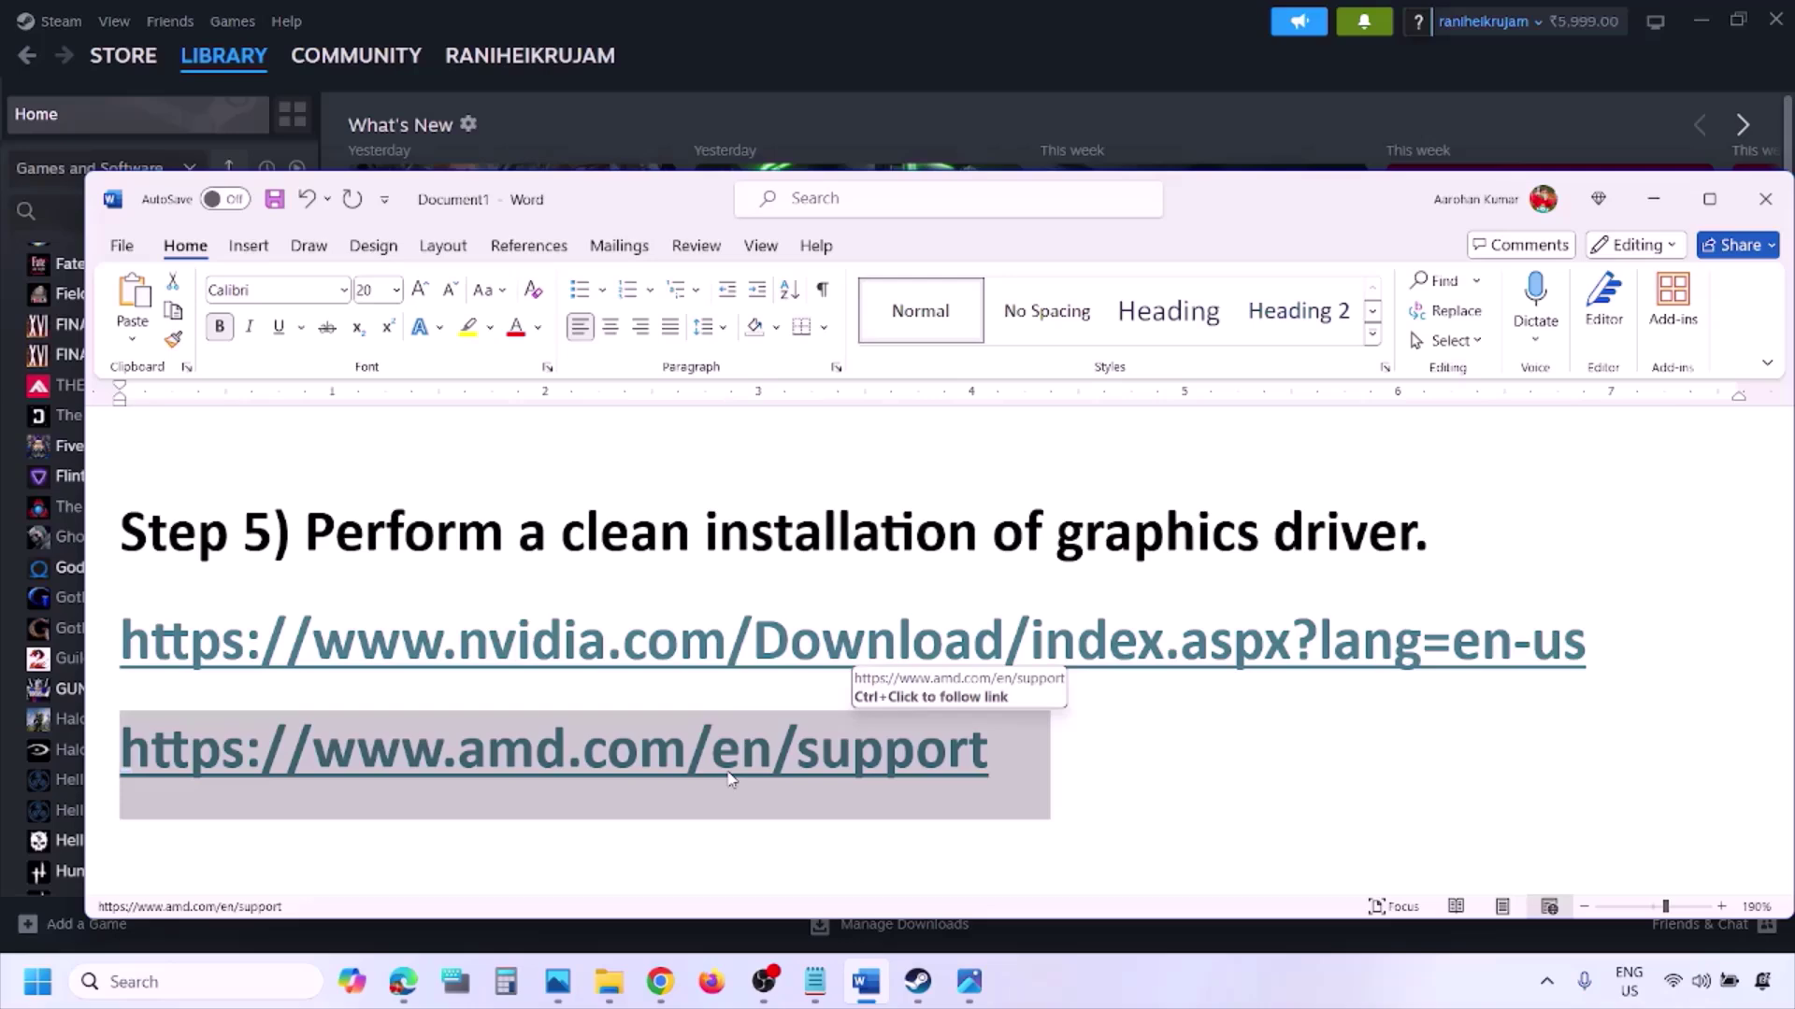
left_click(38, 981)
left_click(679, 905)
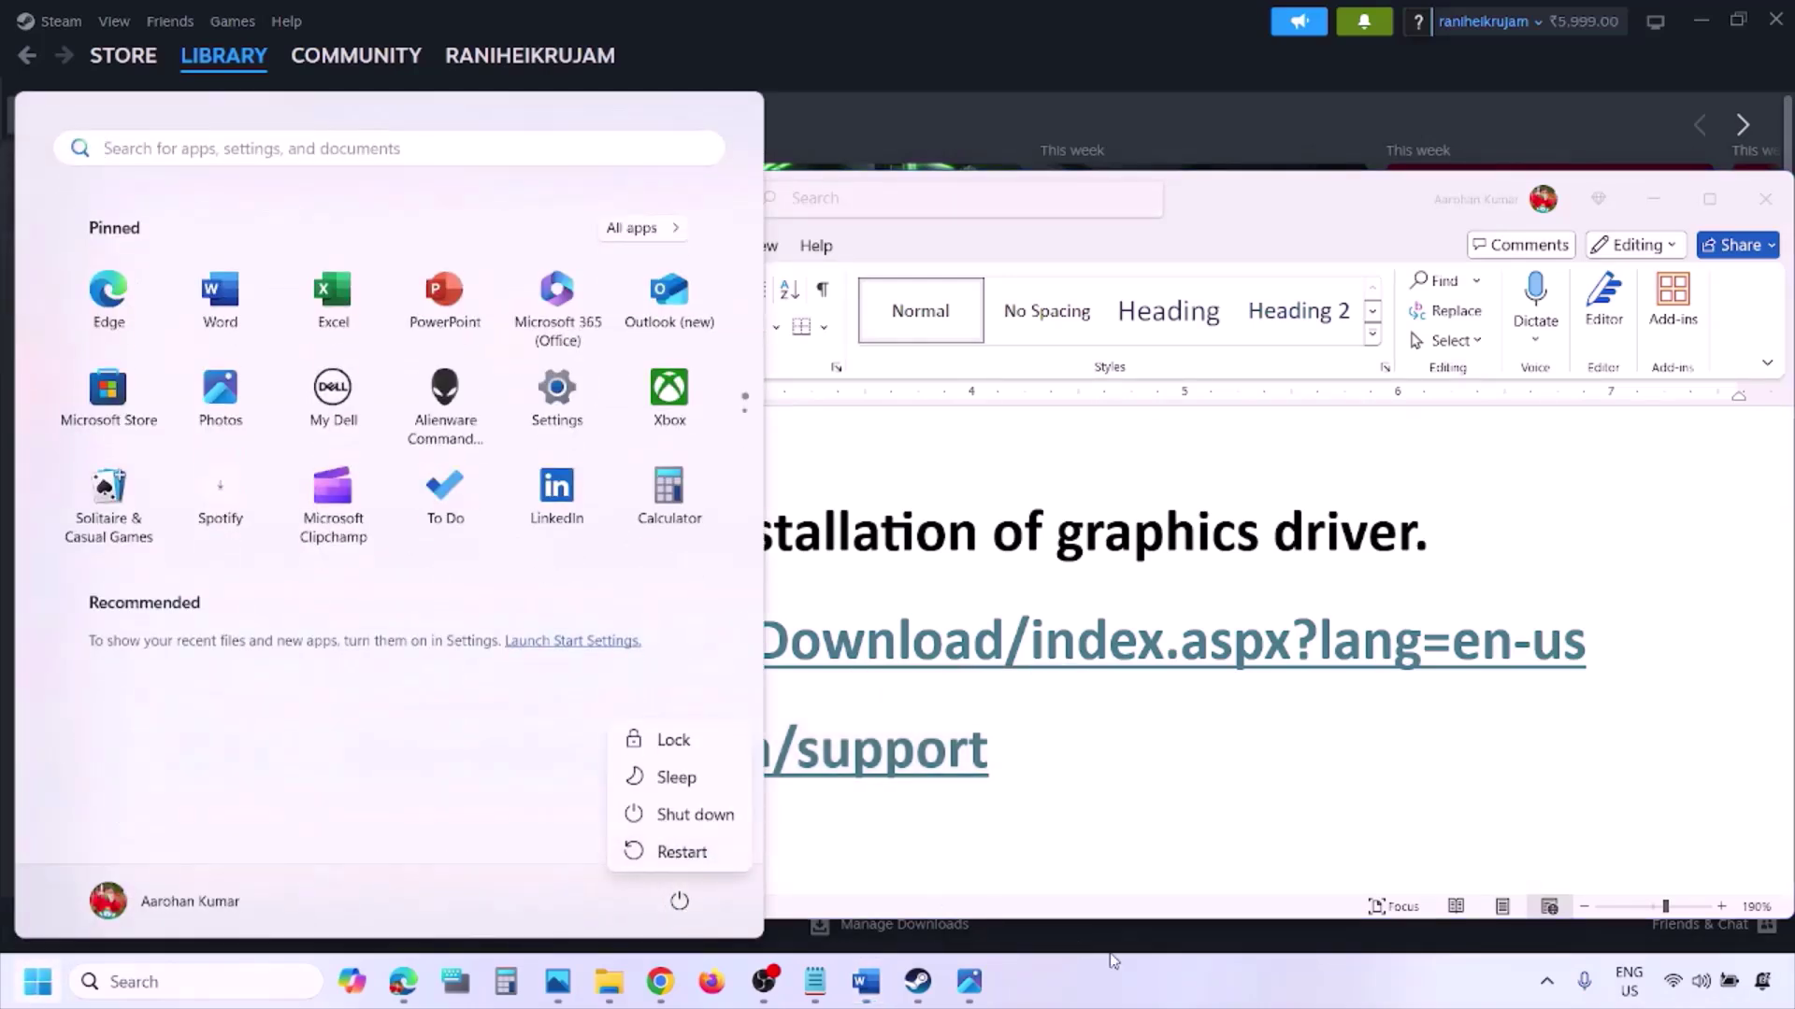
left_click(1134, 989)
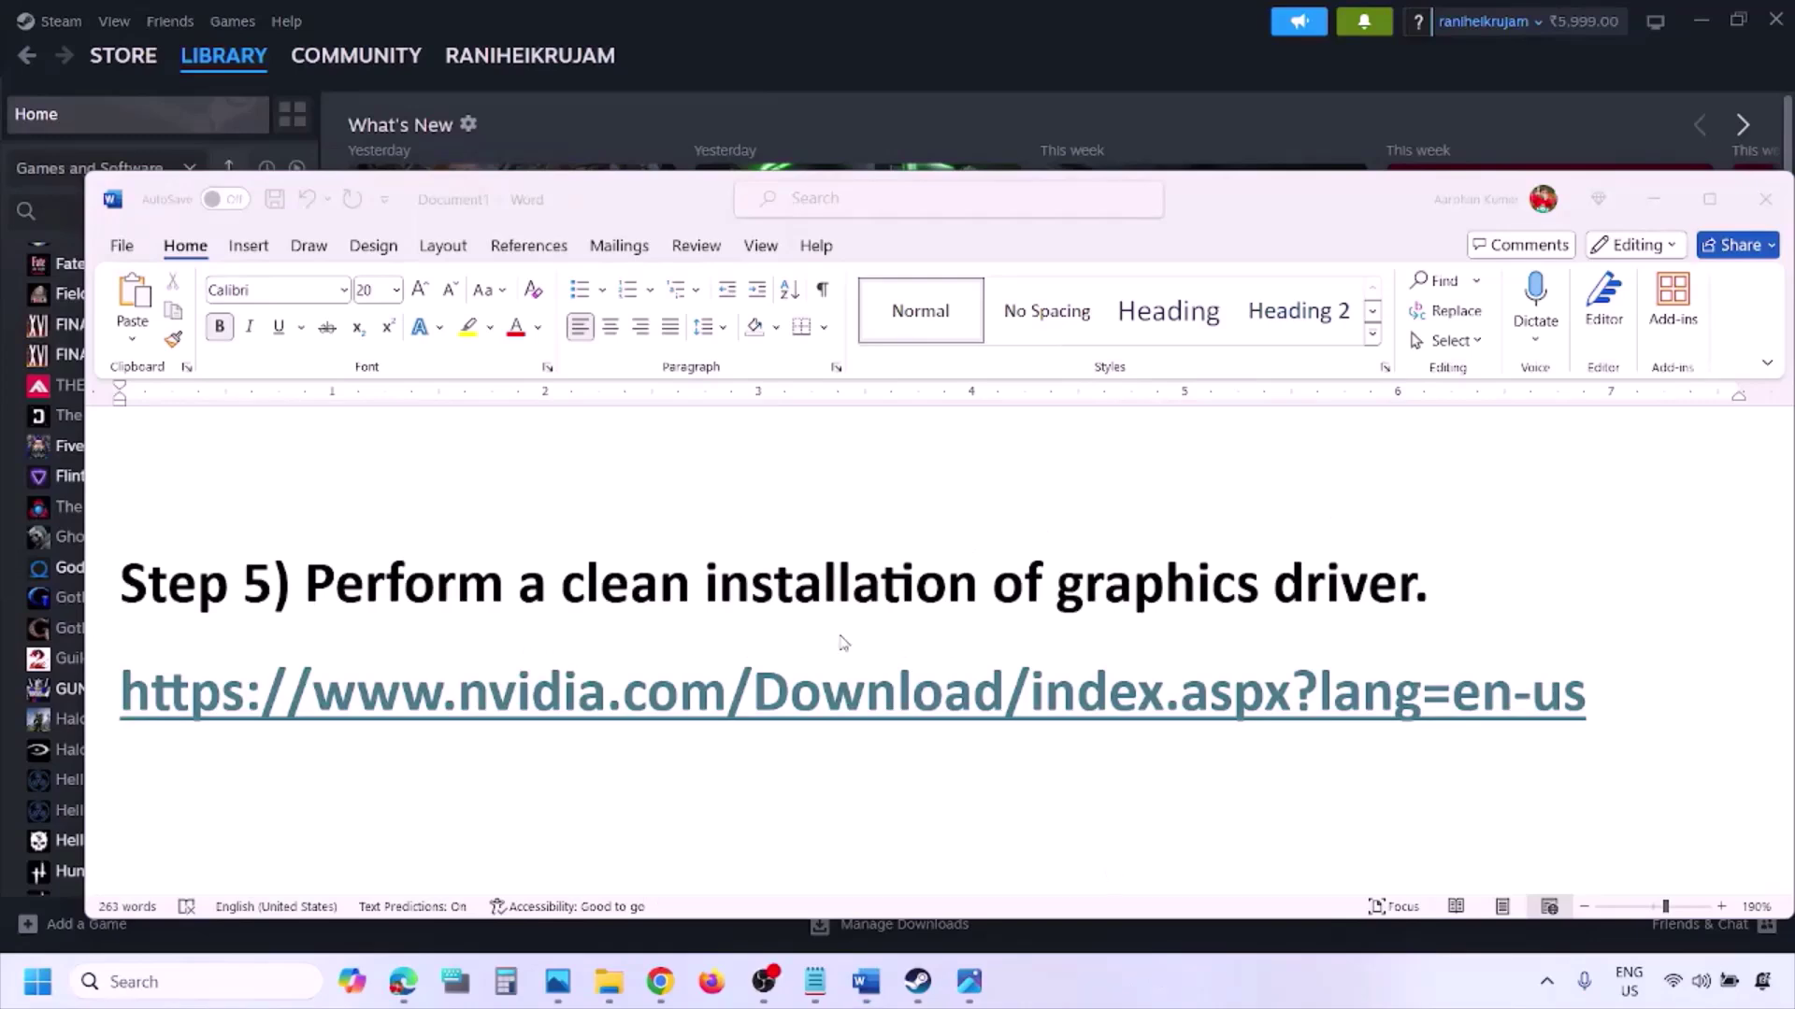
- Search Windows for "graphics" and open the Graphics settings page
scroll(841, 641, "down", 4)
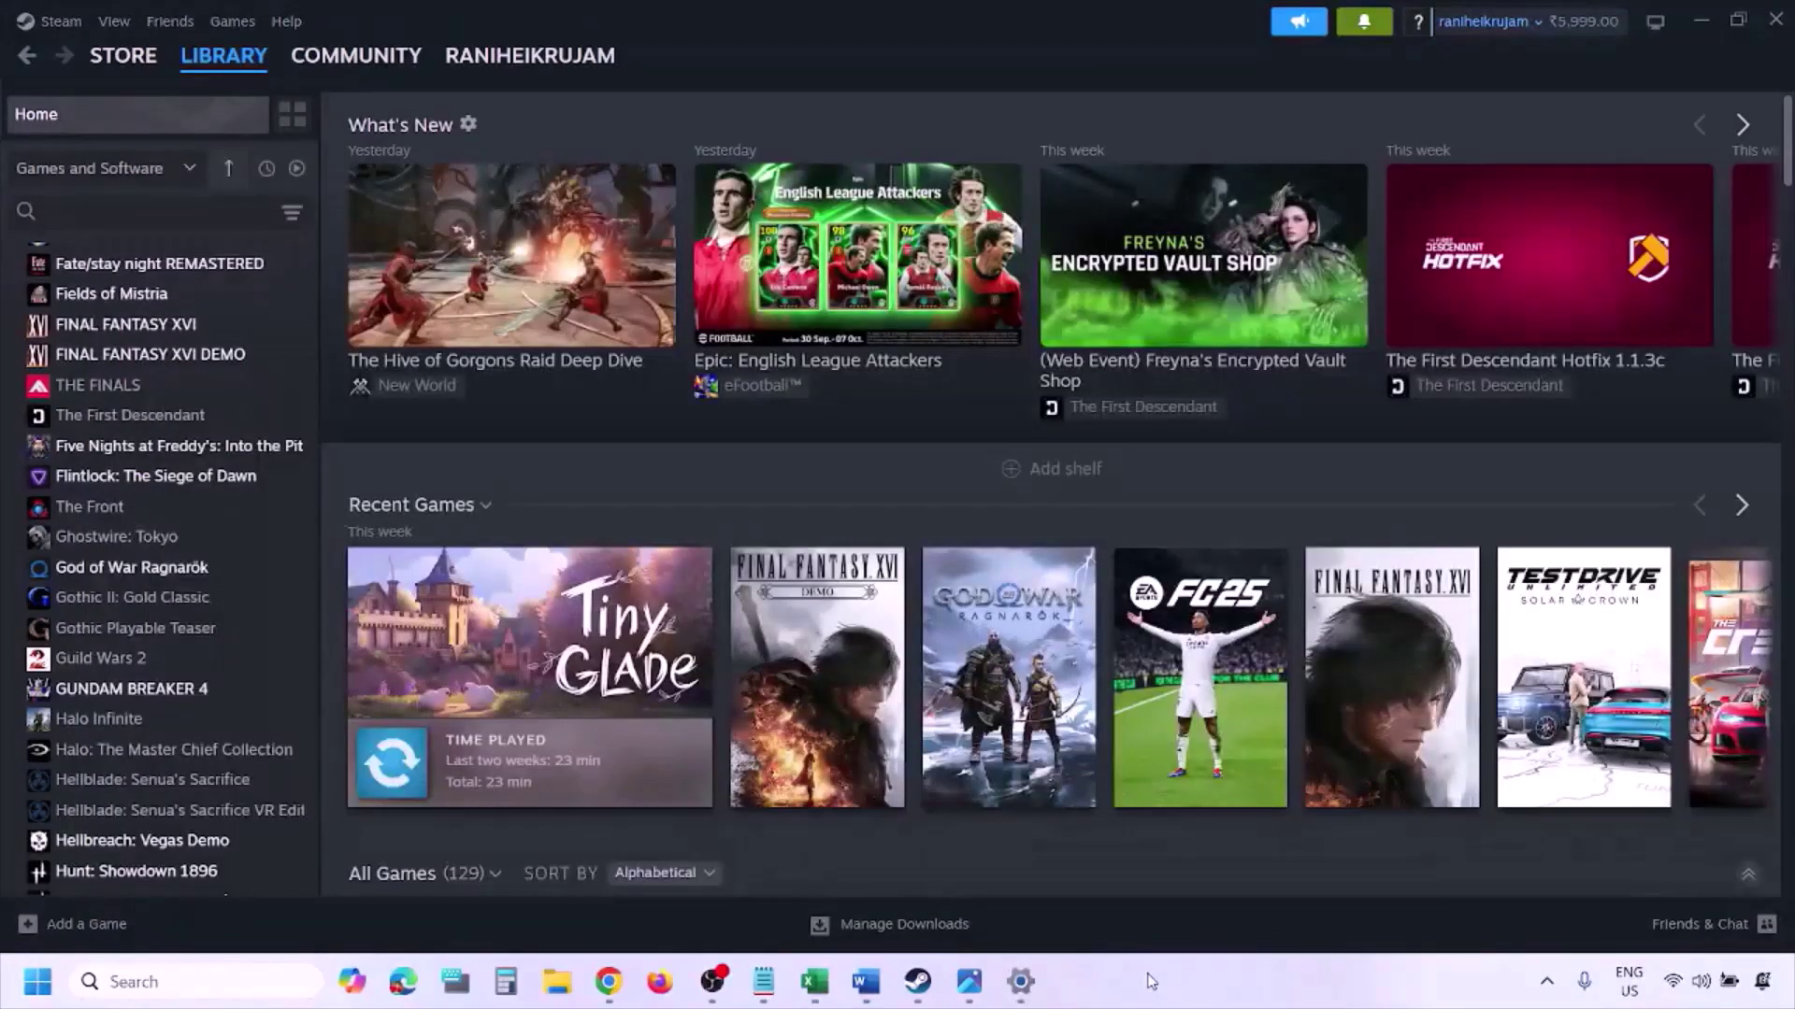
left_click(217, 979)
type("graphic")
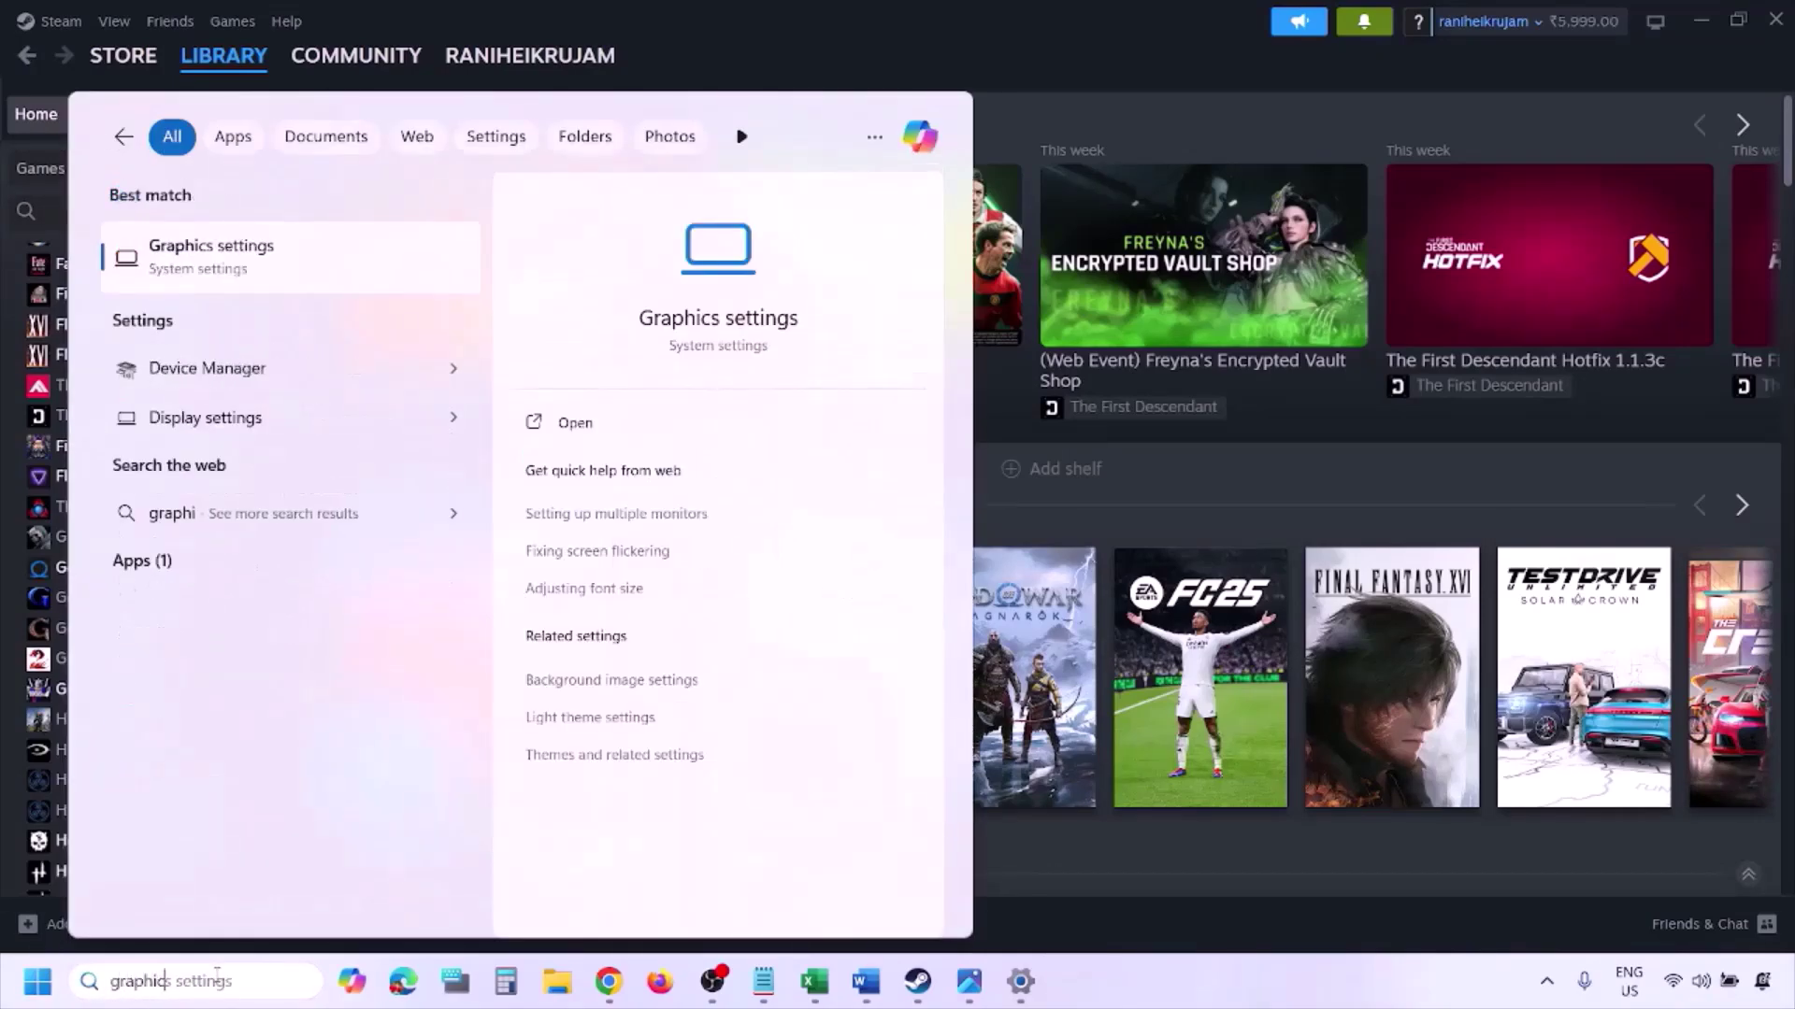
type("s")
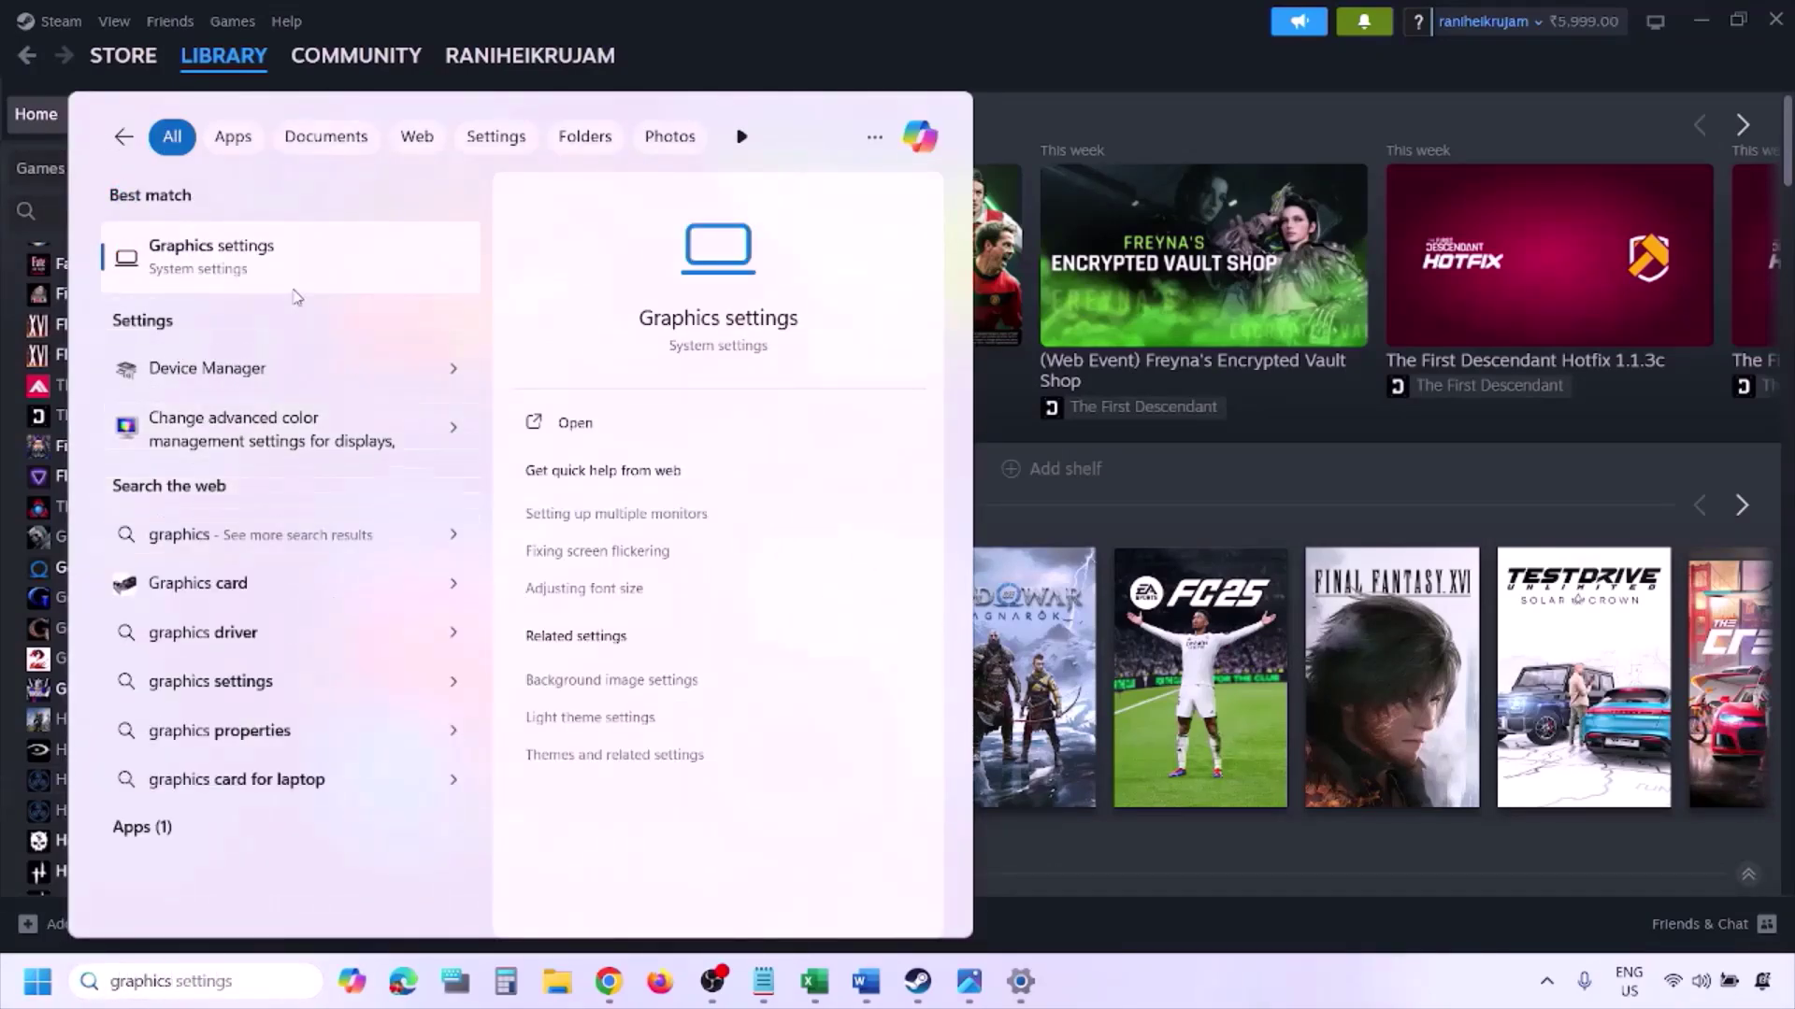
left_click(268, 269)
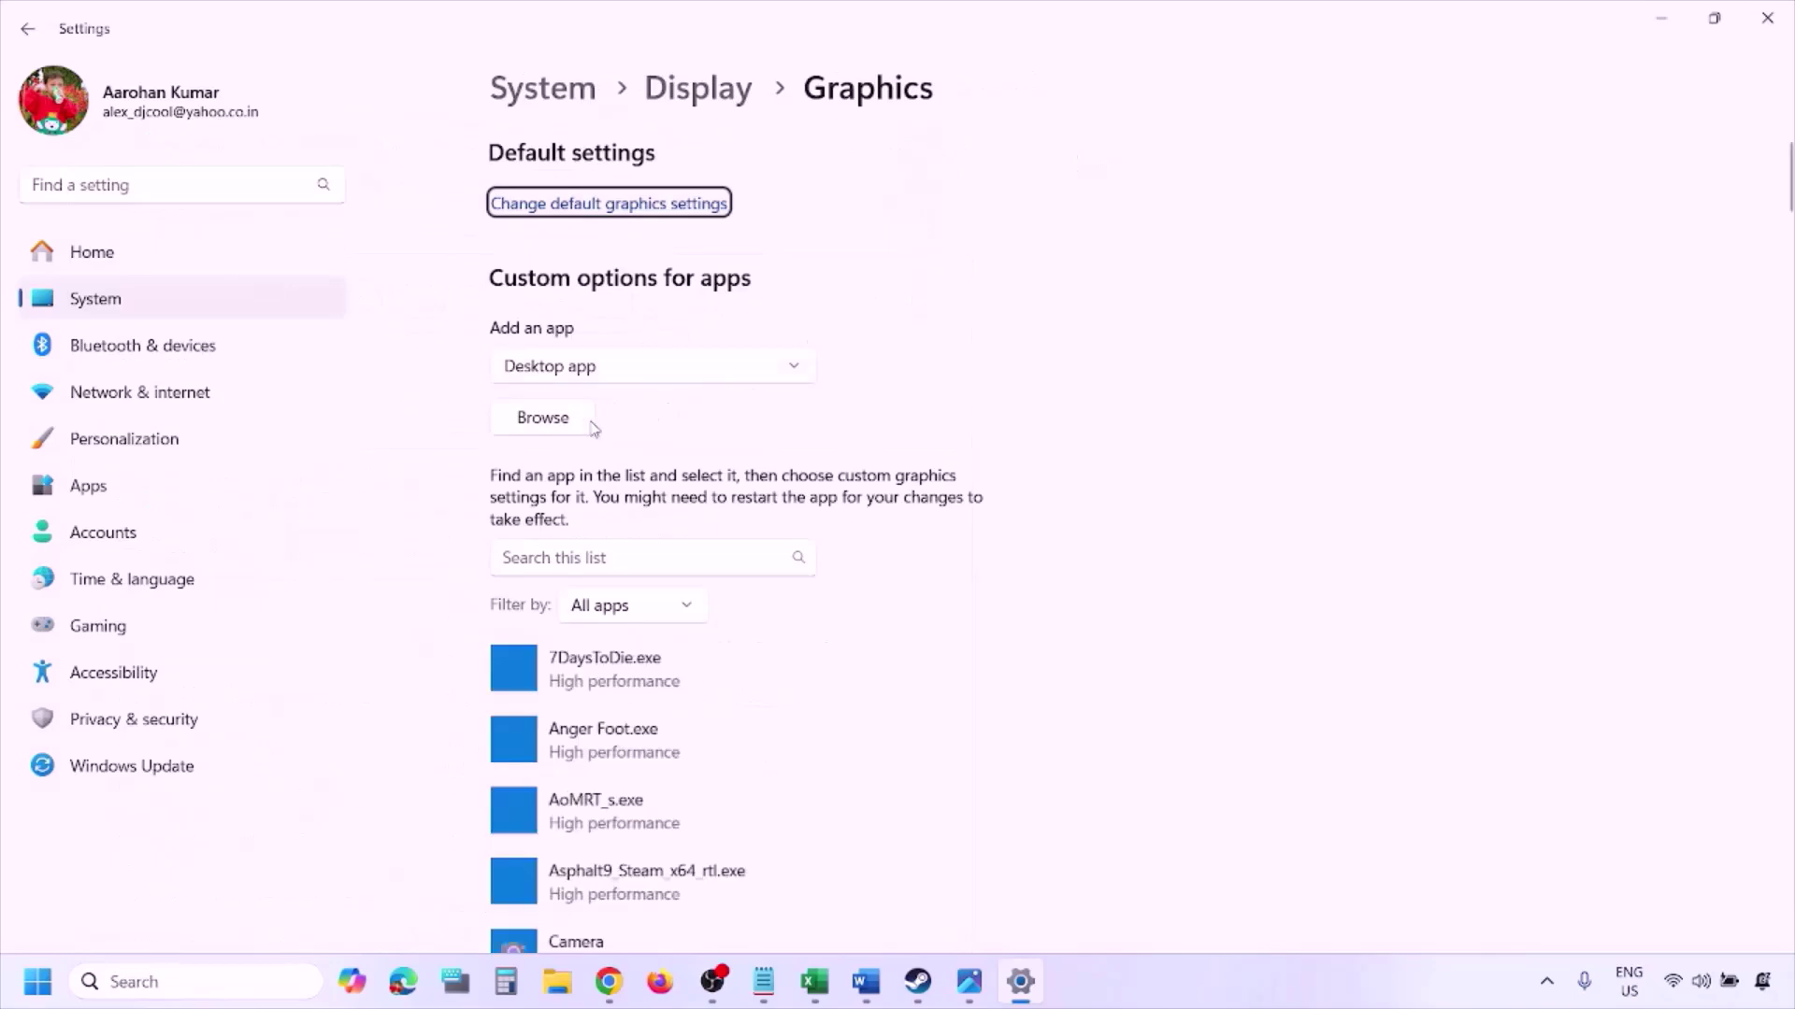
- Try to add a desktop app to the custom graphics options, browsing to C:\Program Files (x86)\Steam\steamapps
left_click(561, 428)
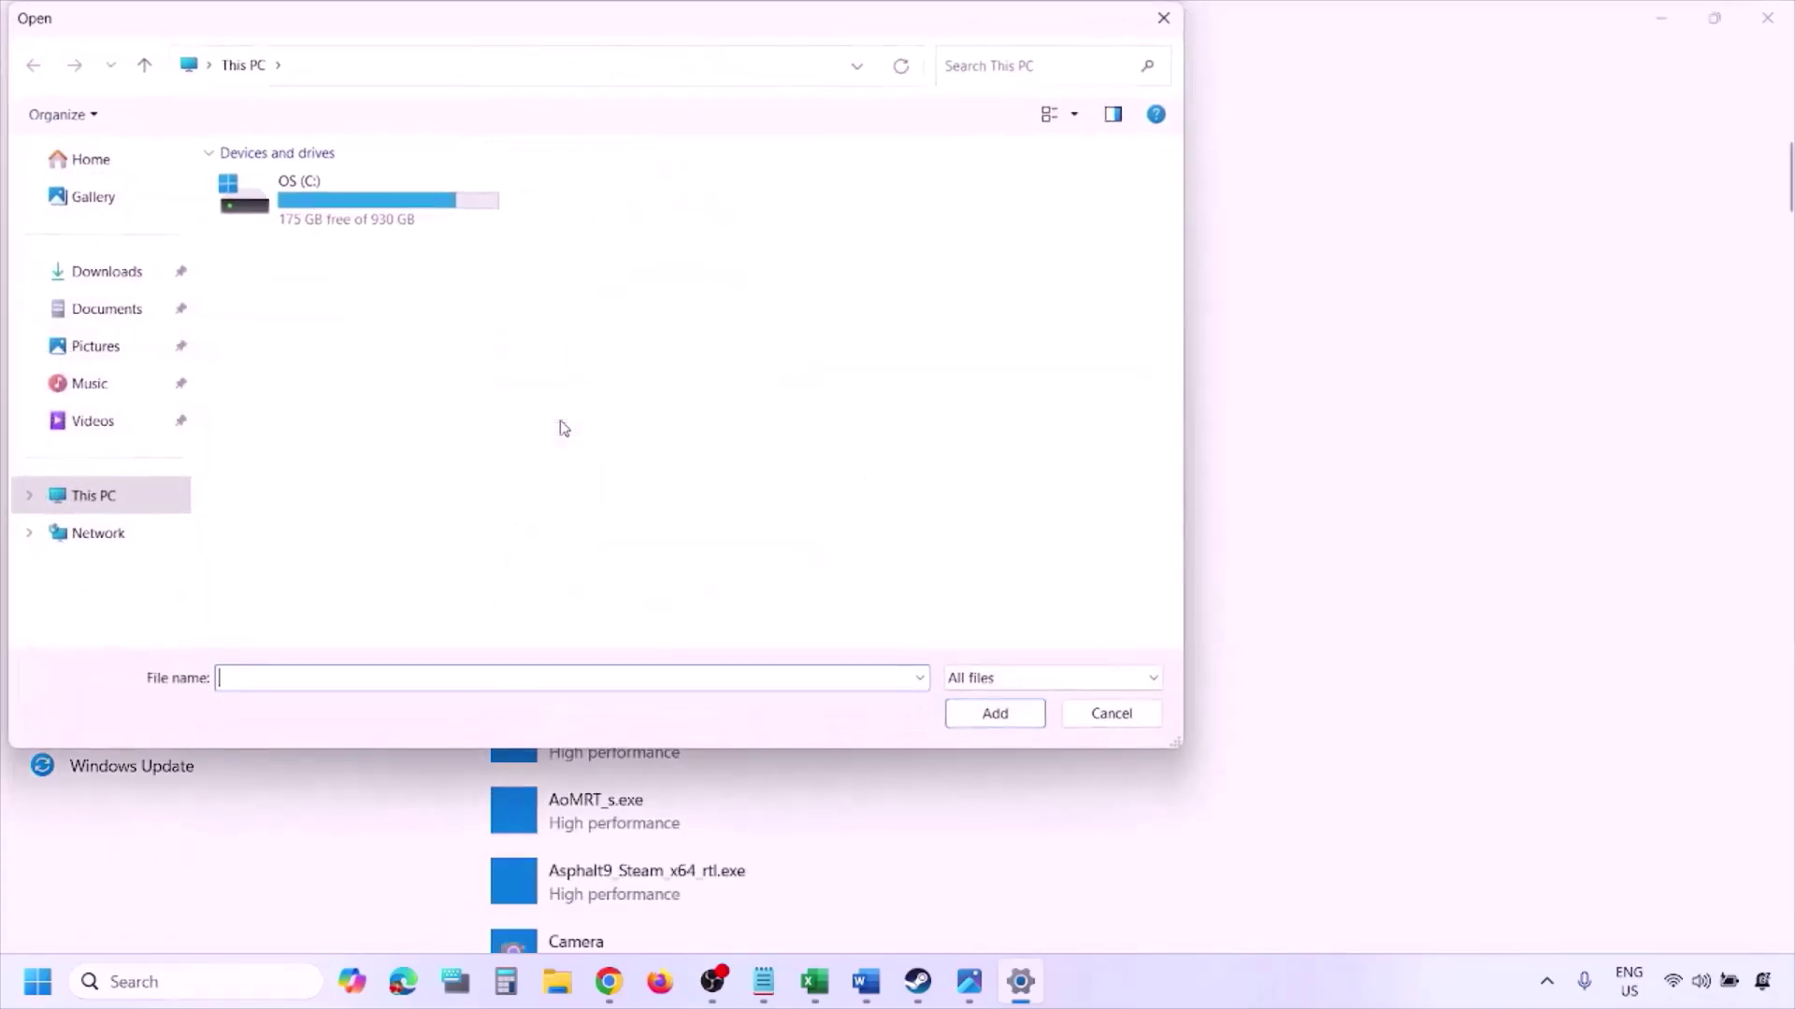
double_click(379, 215)
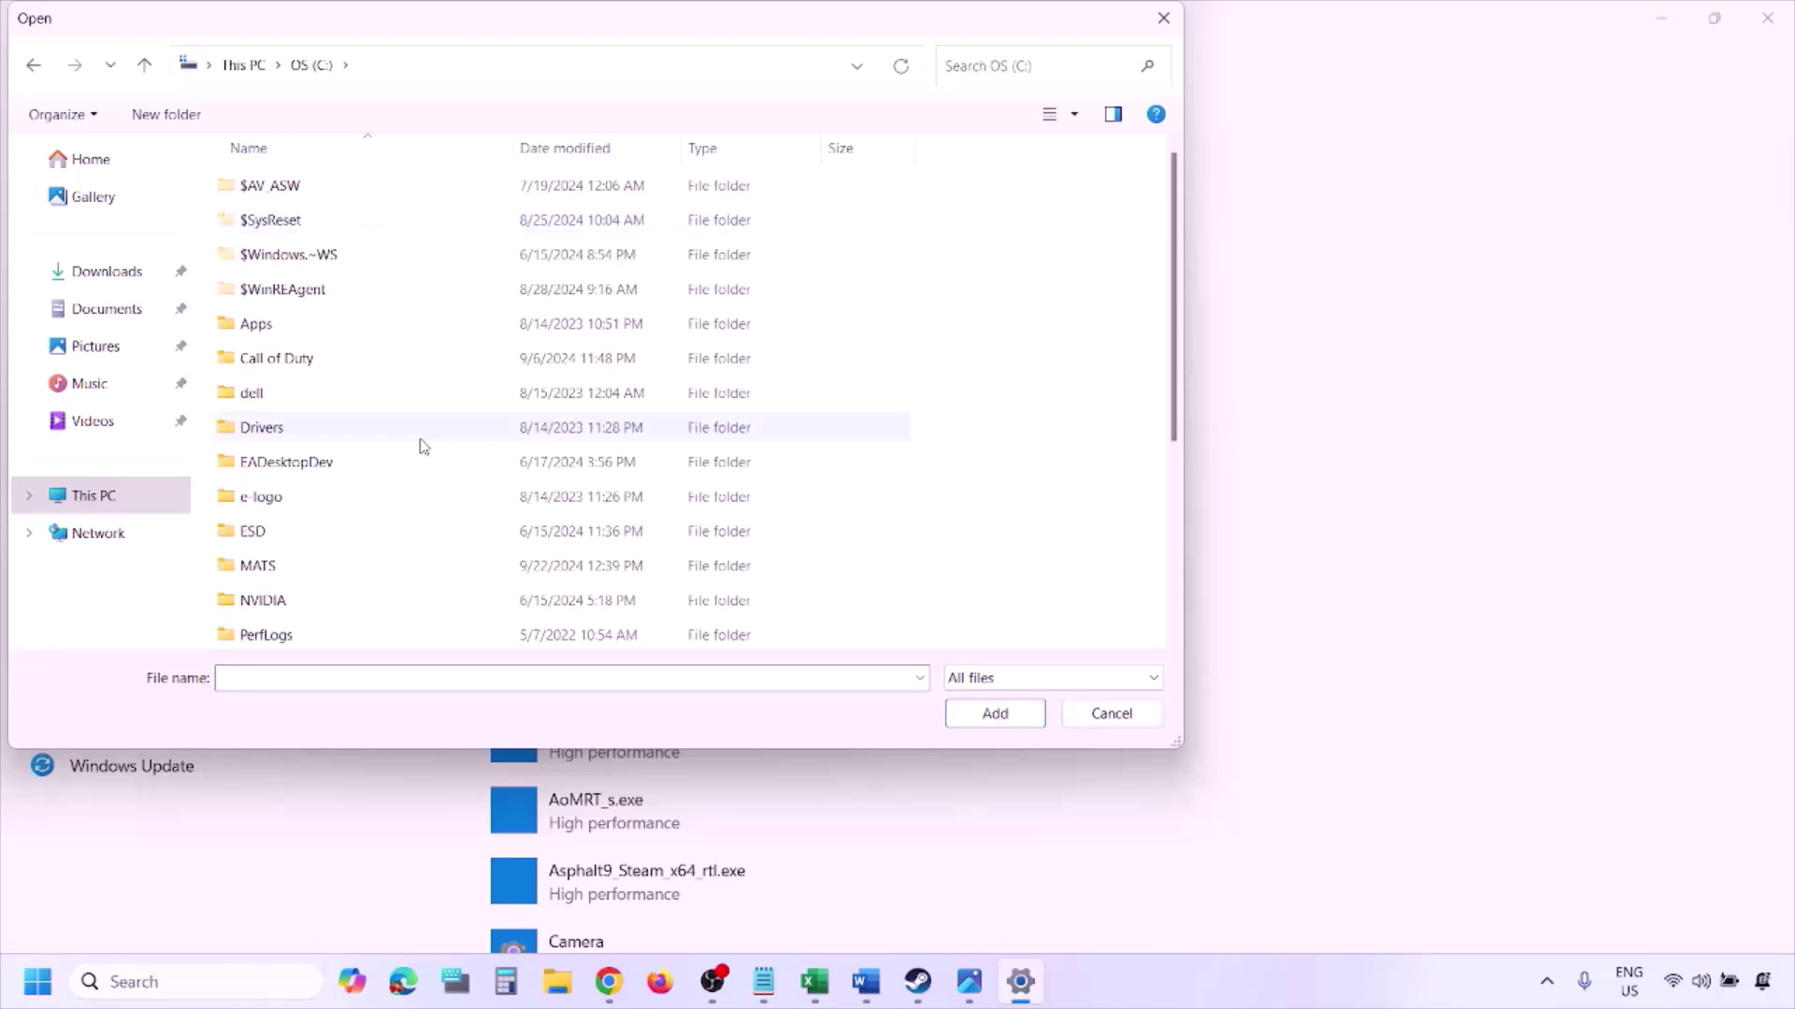
scroll(420, 440, "down", 3)
double_click(374, 409)
scroll(372, 411, "down", 5)
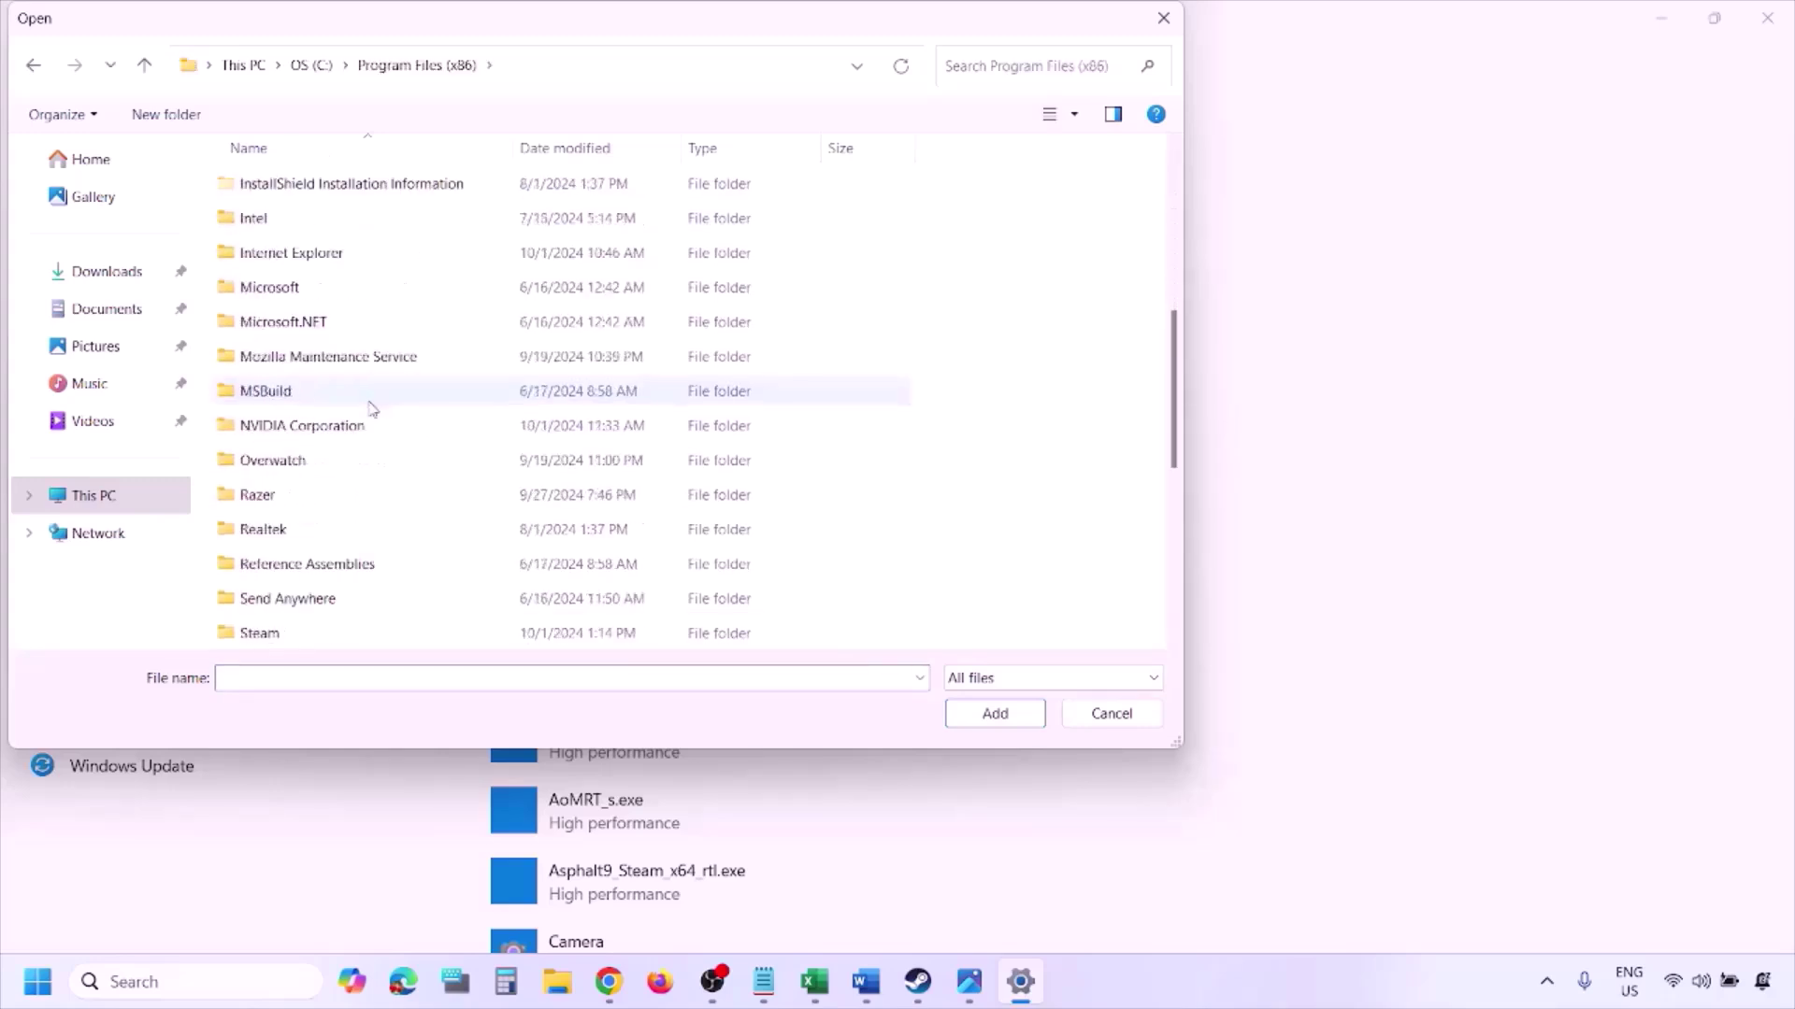
scroll(353, 441, "down", 2)
scroll(353, 441, "down", 1)
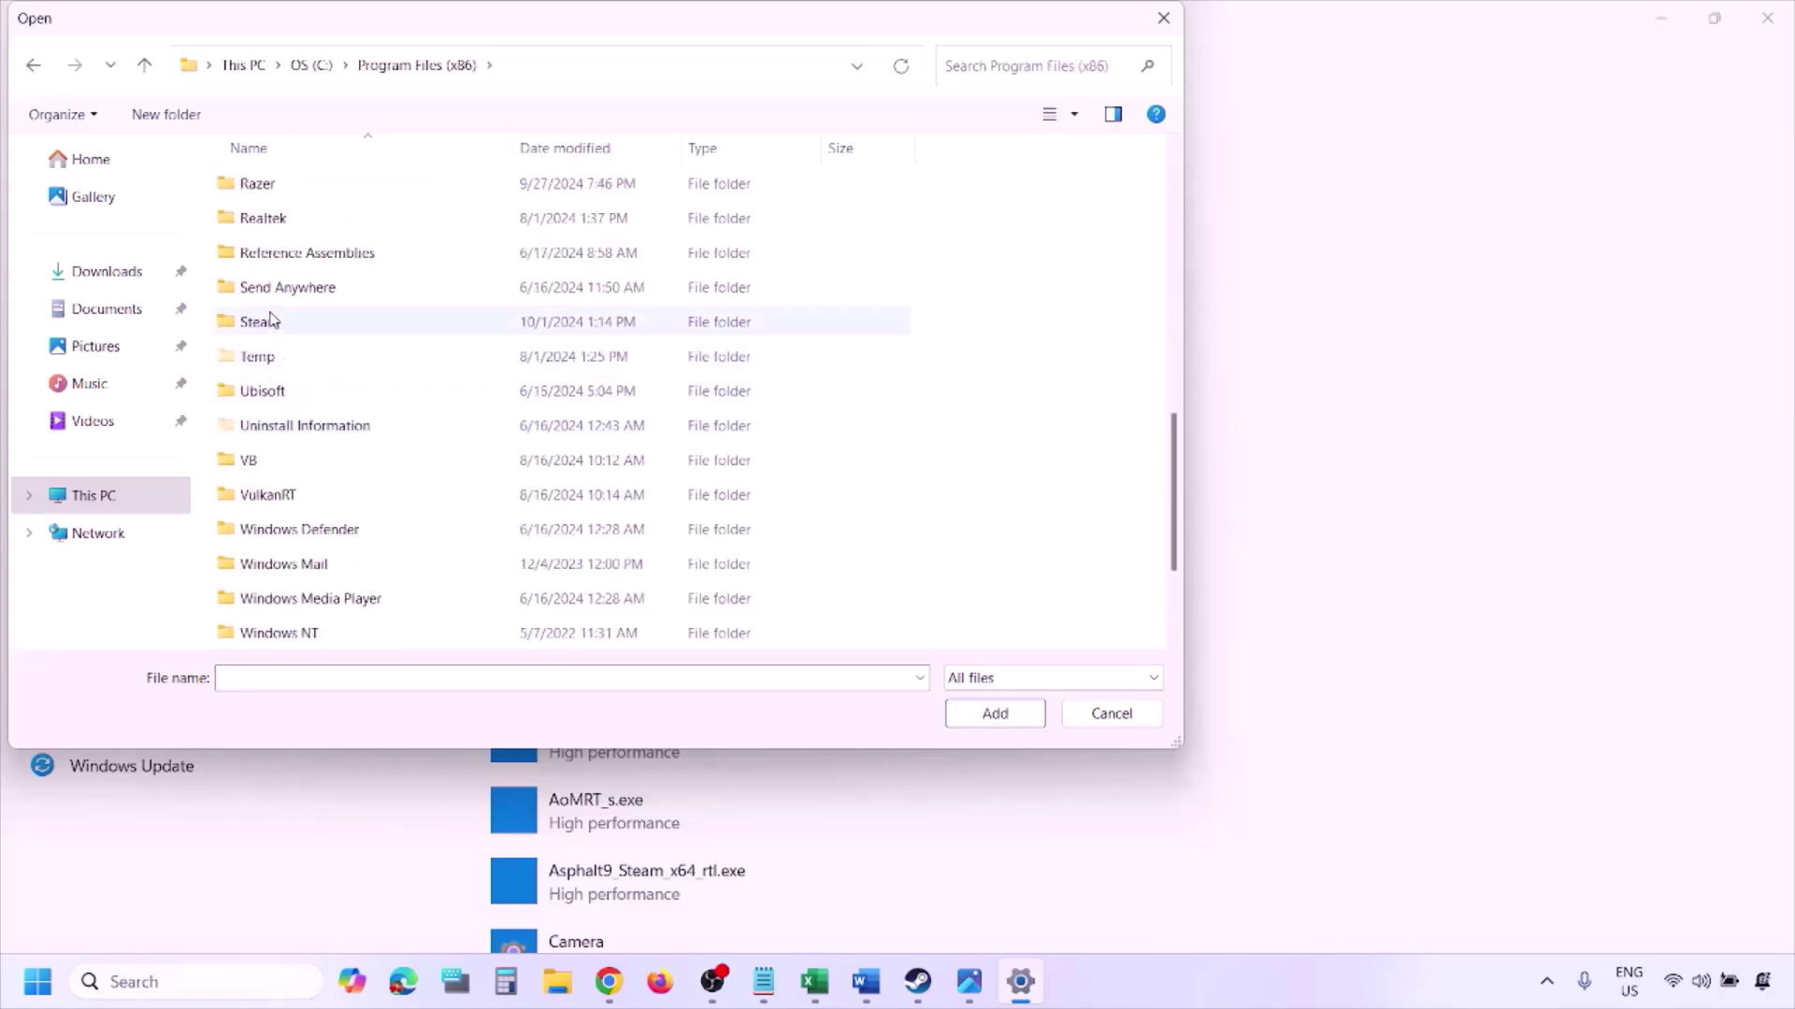
double_click(300, 320)
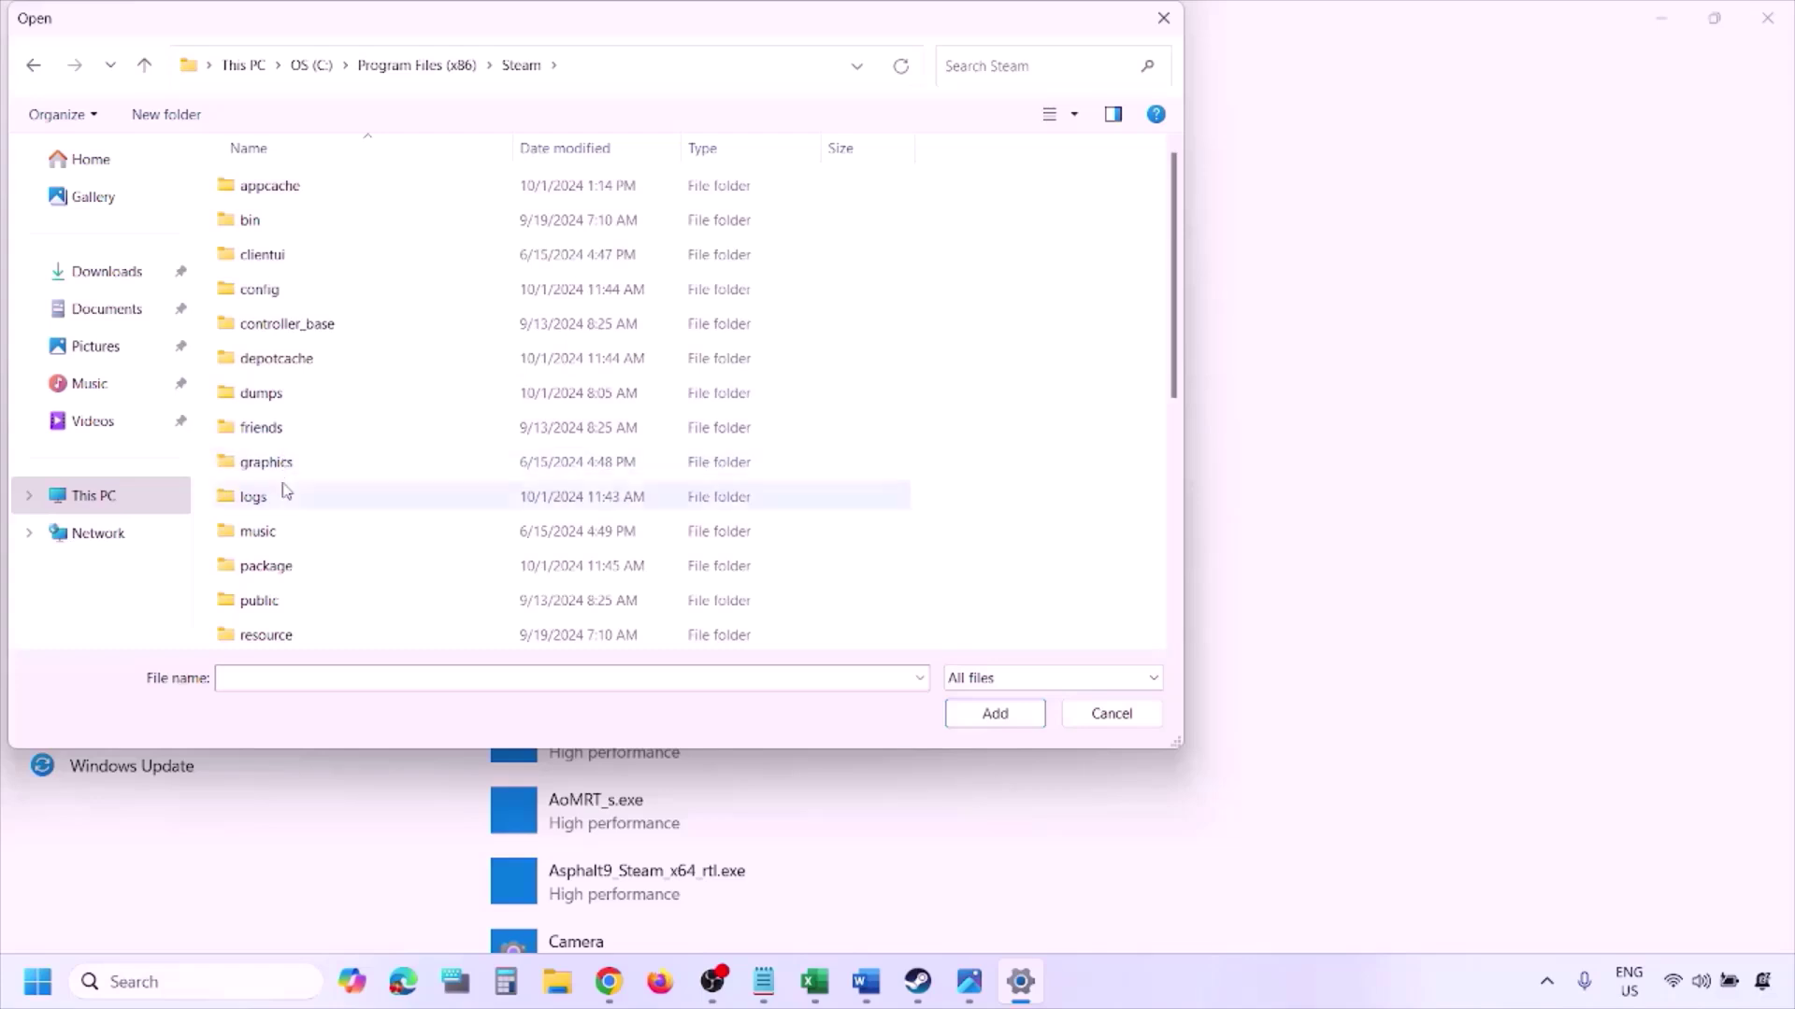
scroll(290, 477, "down", 2)
scroll(299, 421, "down", 2)
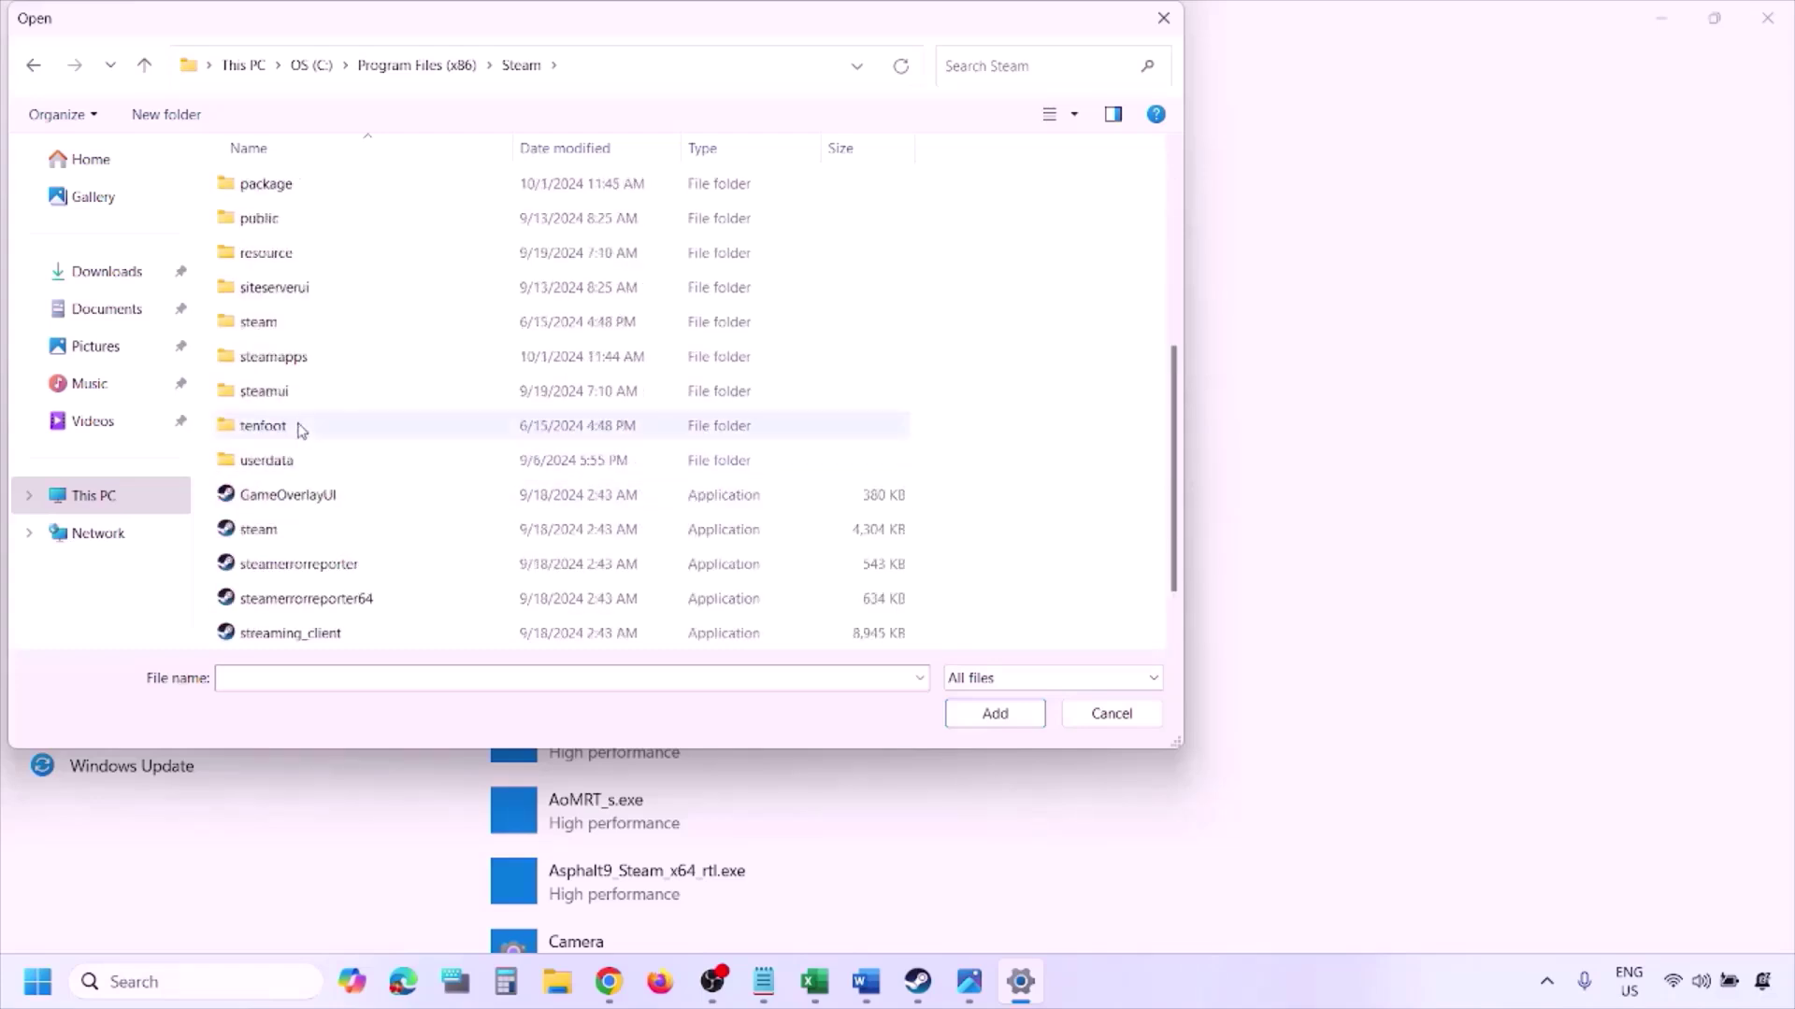
double_click(285, 355)
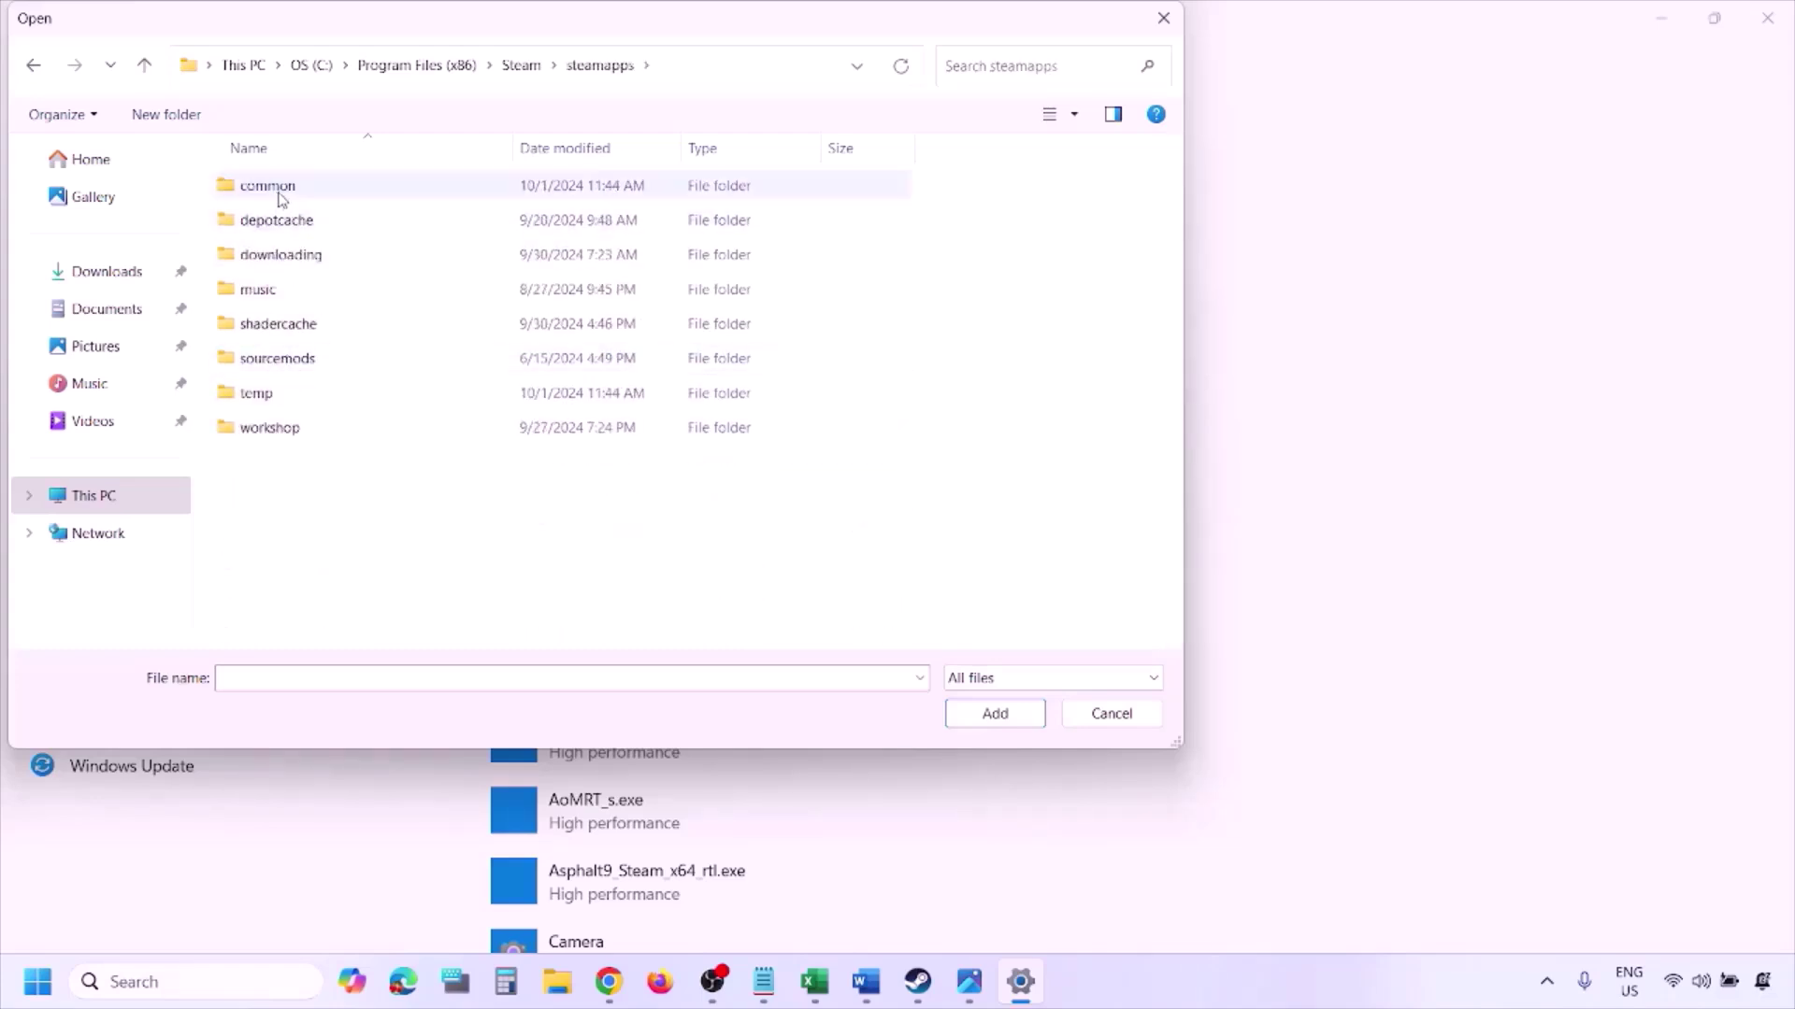
mouse_move(282, 198)
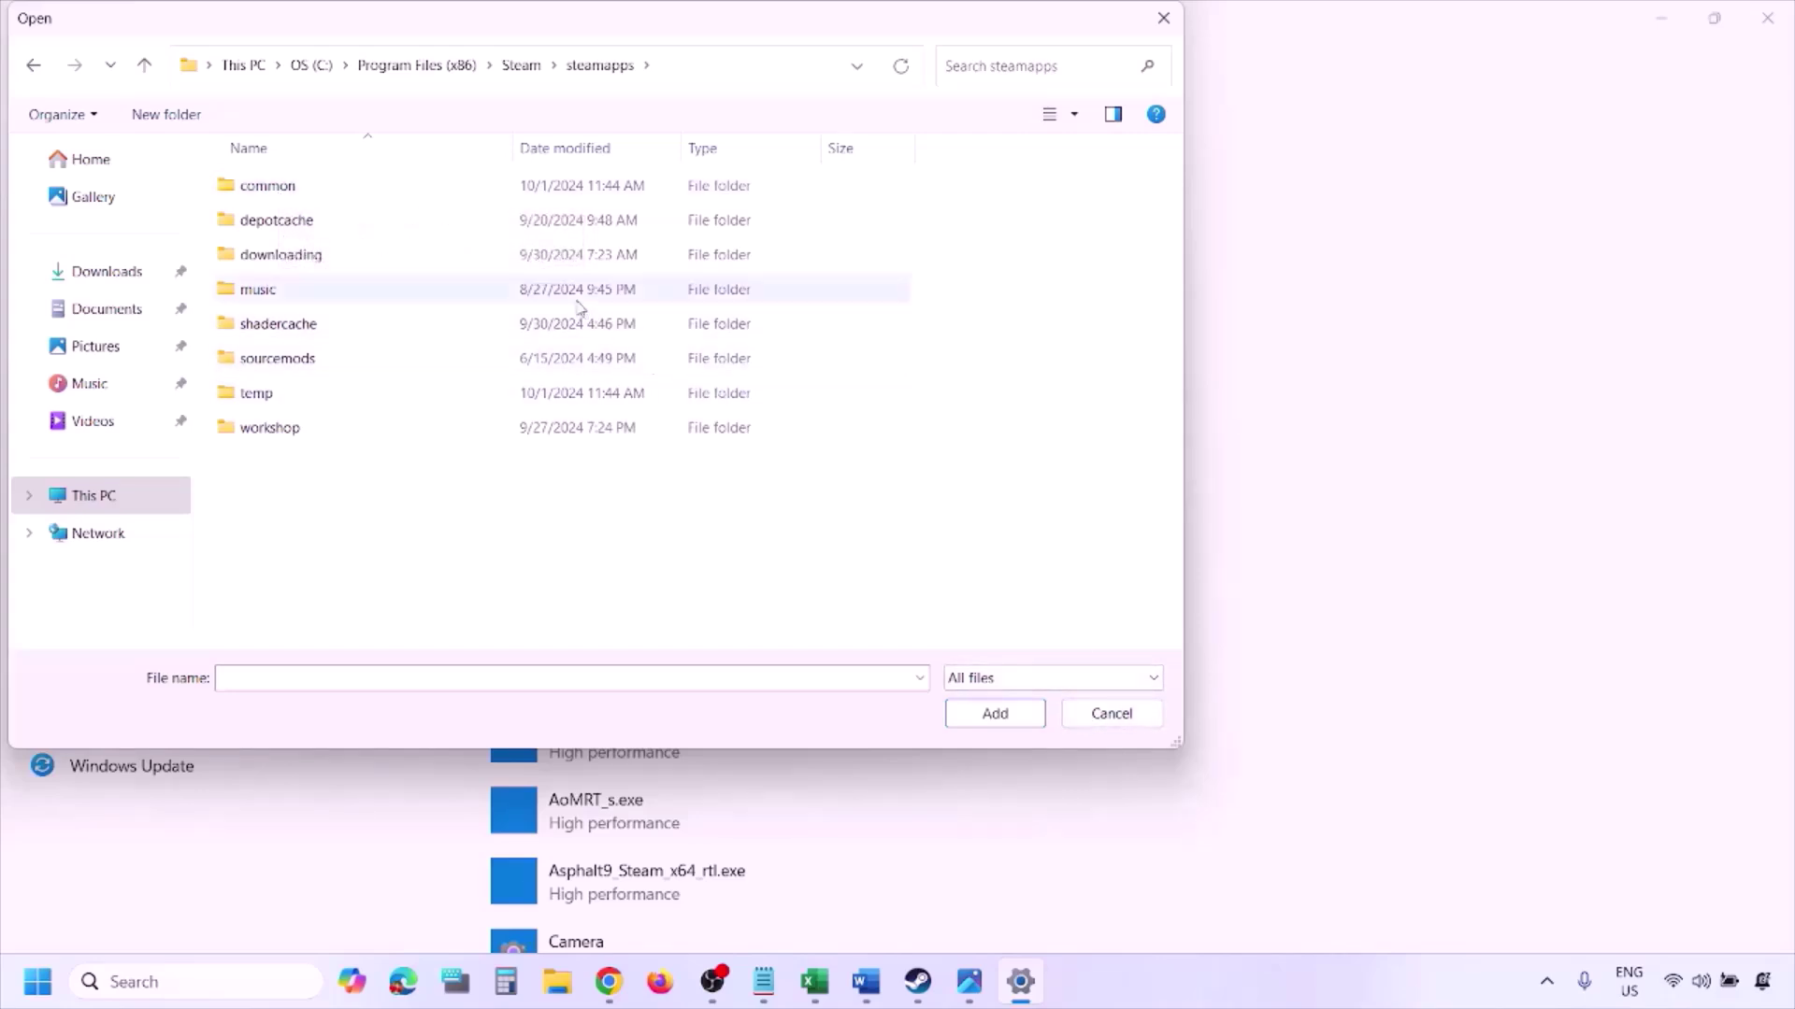
left_click(1109, 714)
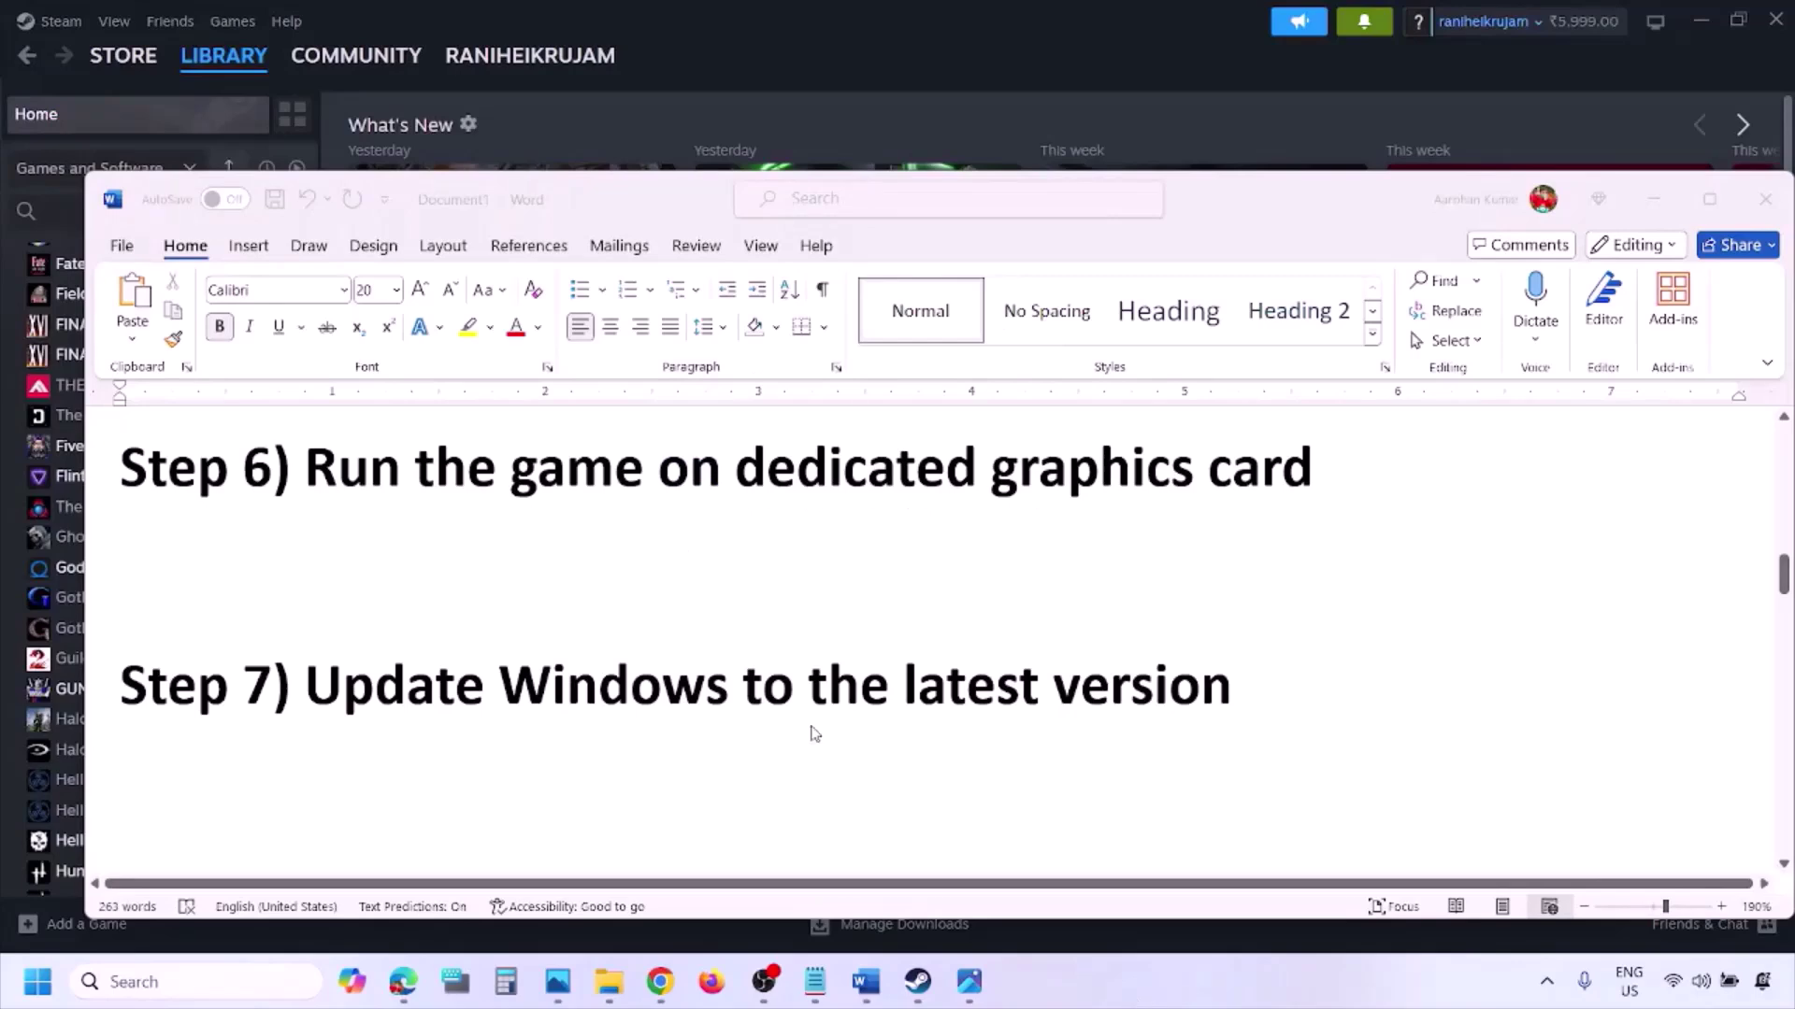
- Highlight Step 7 in the Word document and check for updates in Windows Update
left_click(405, 671)
left_click_drag(318, 685, 1213, 716)
key("super+i")
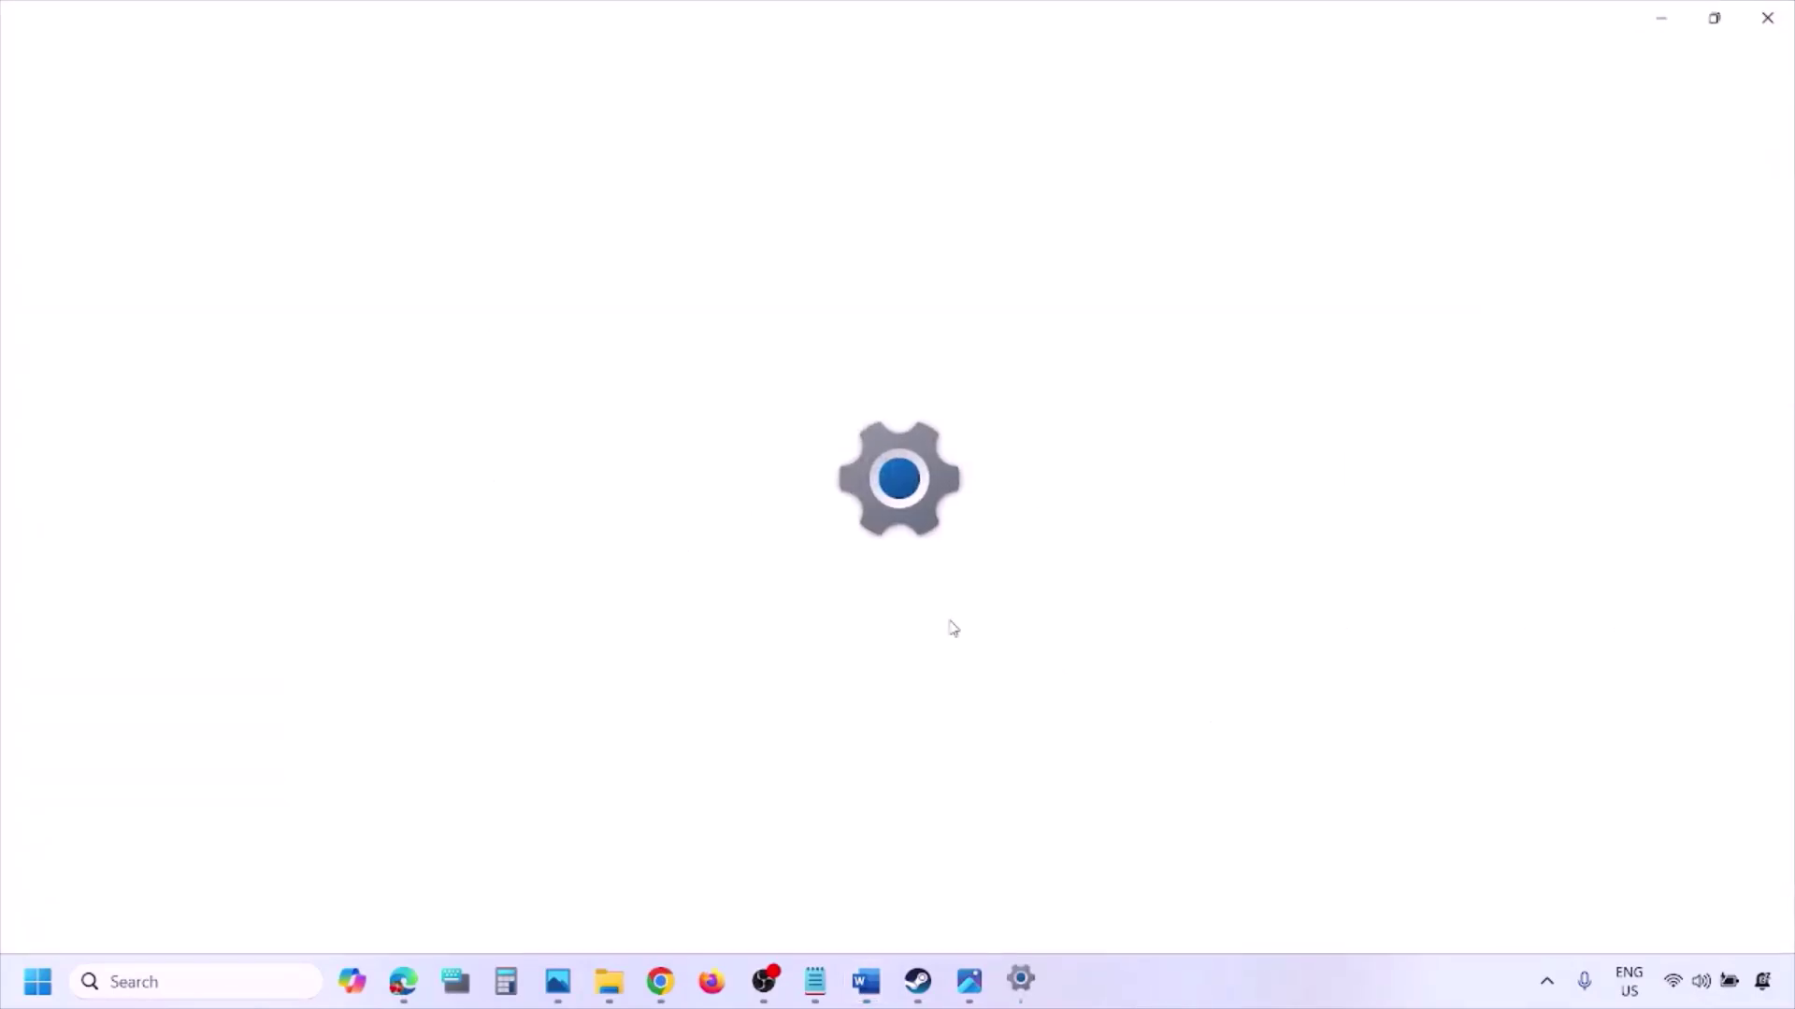
left_click(149, 772)
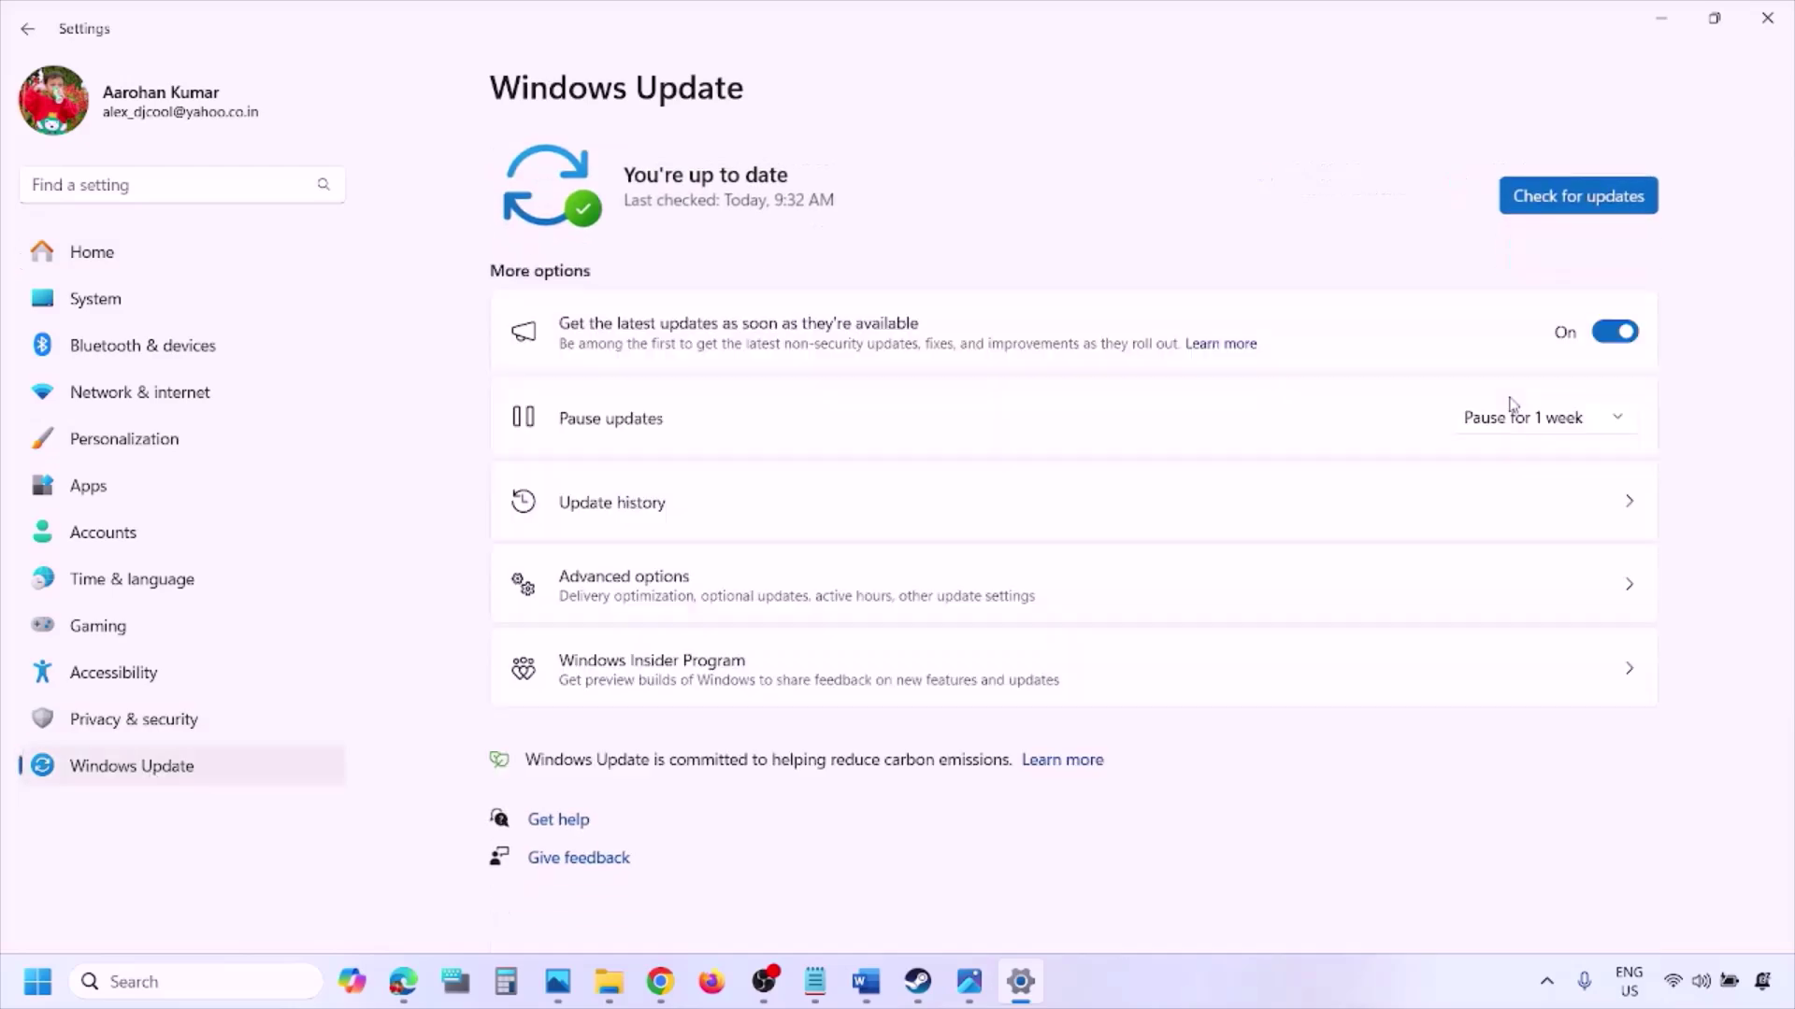
left_click(1577, 202)
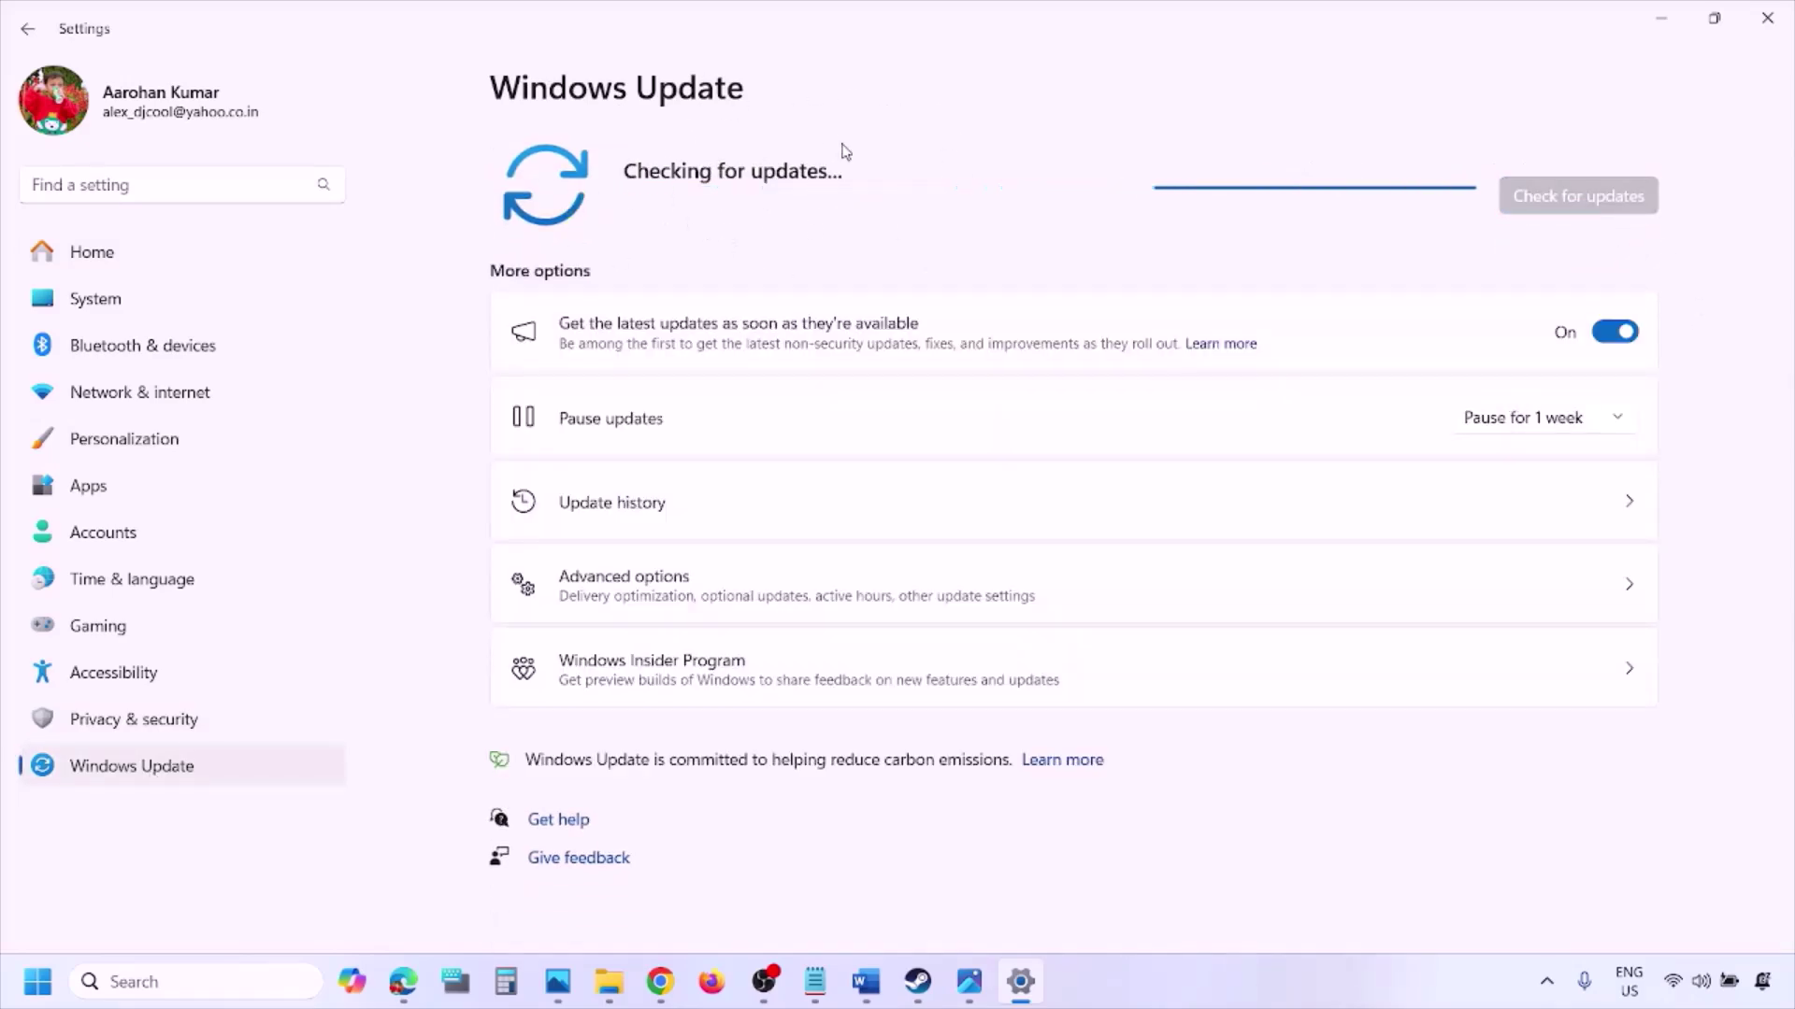
- Display the Windows power options, and copy the Step 8 Visual C++ link from the Word document
left_click(37, 981)
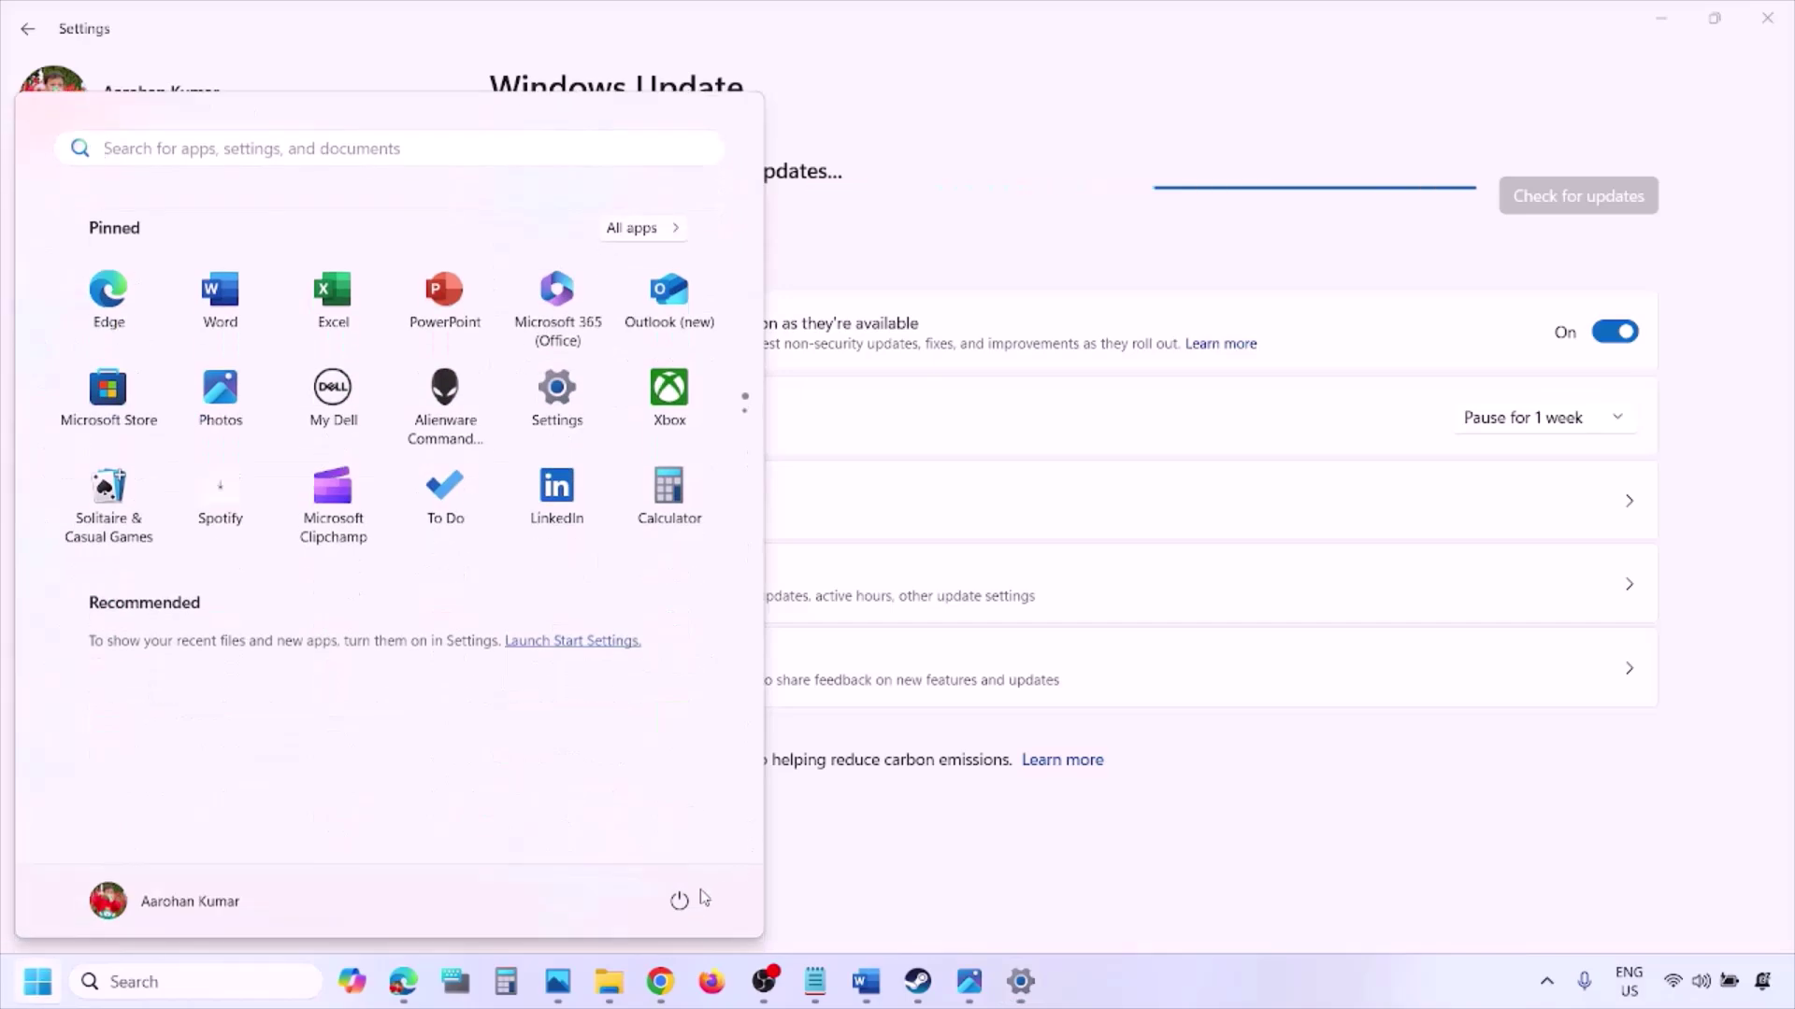
left_click(679, 901)
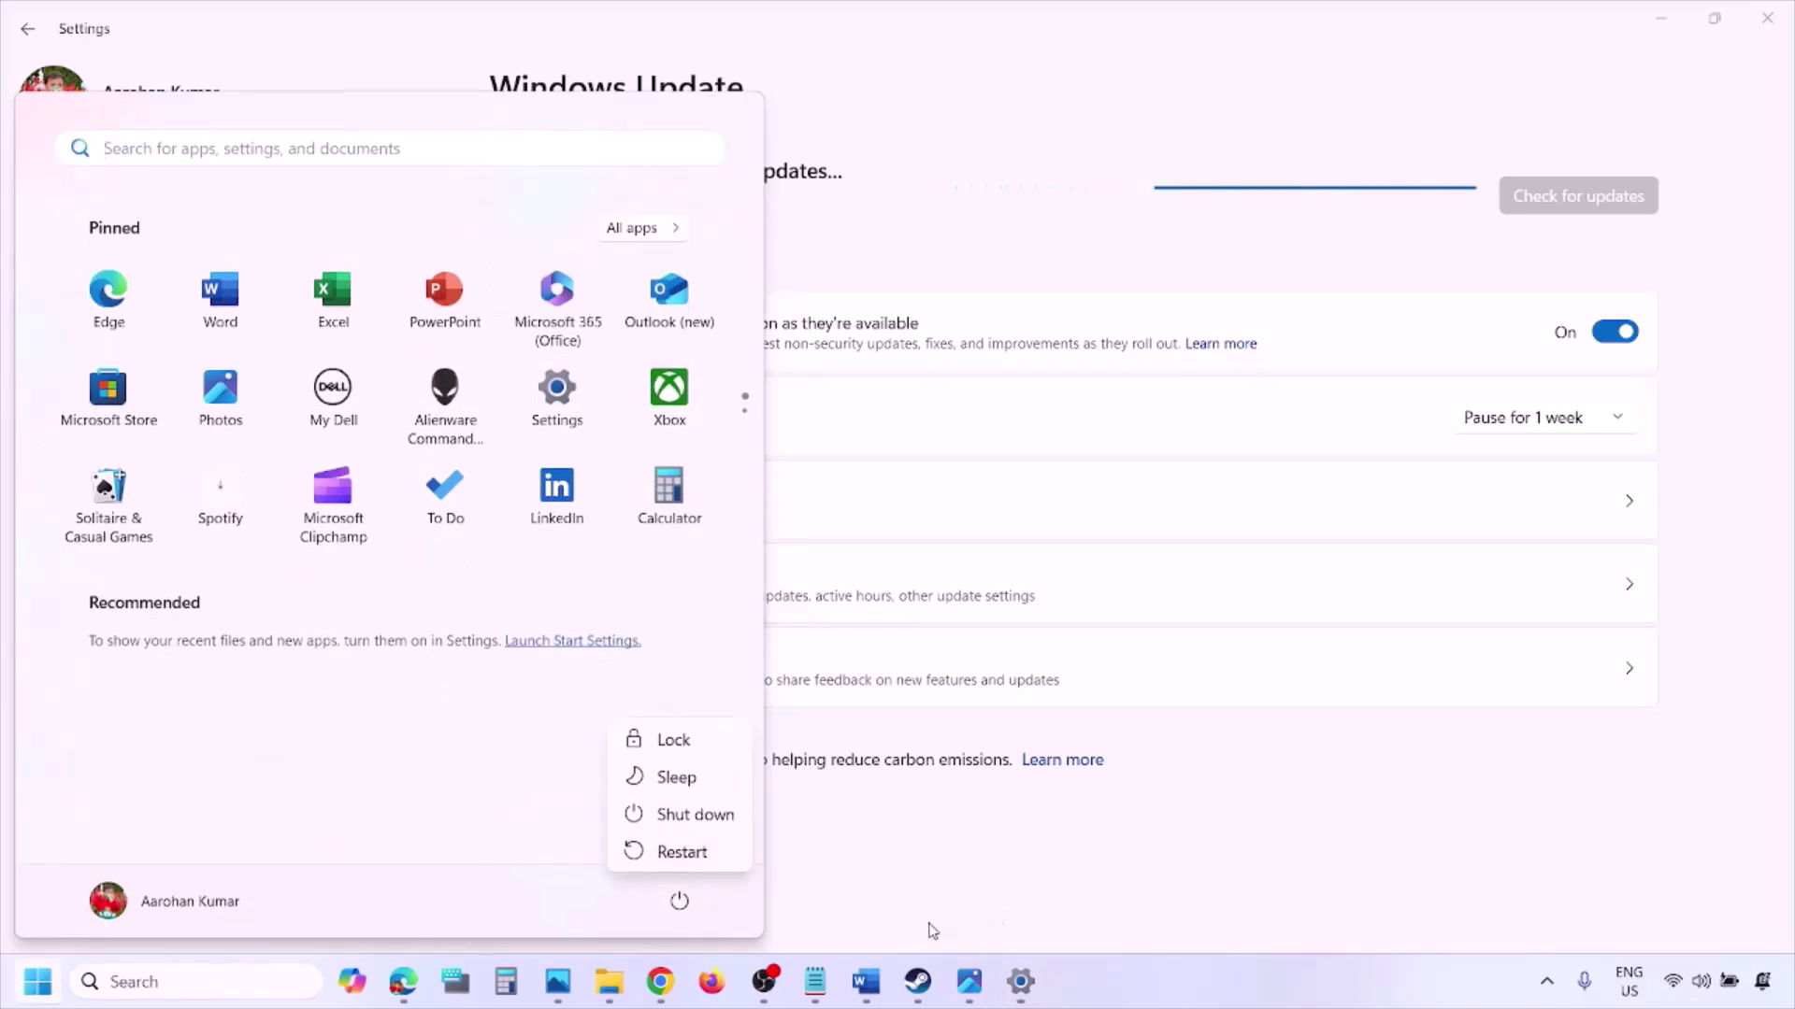
left_click(866, 989)
scroll(812, 759, "down", 3)
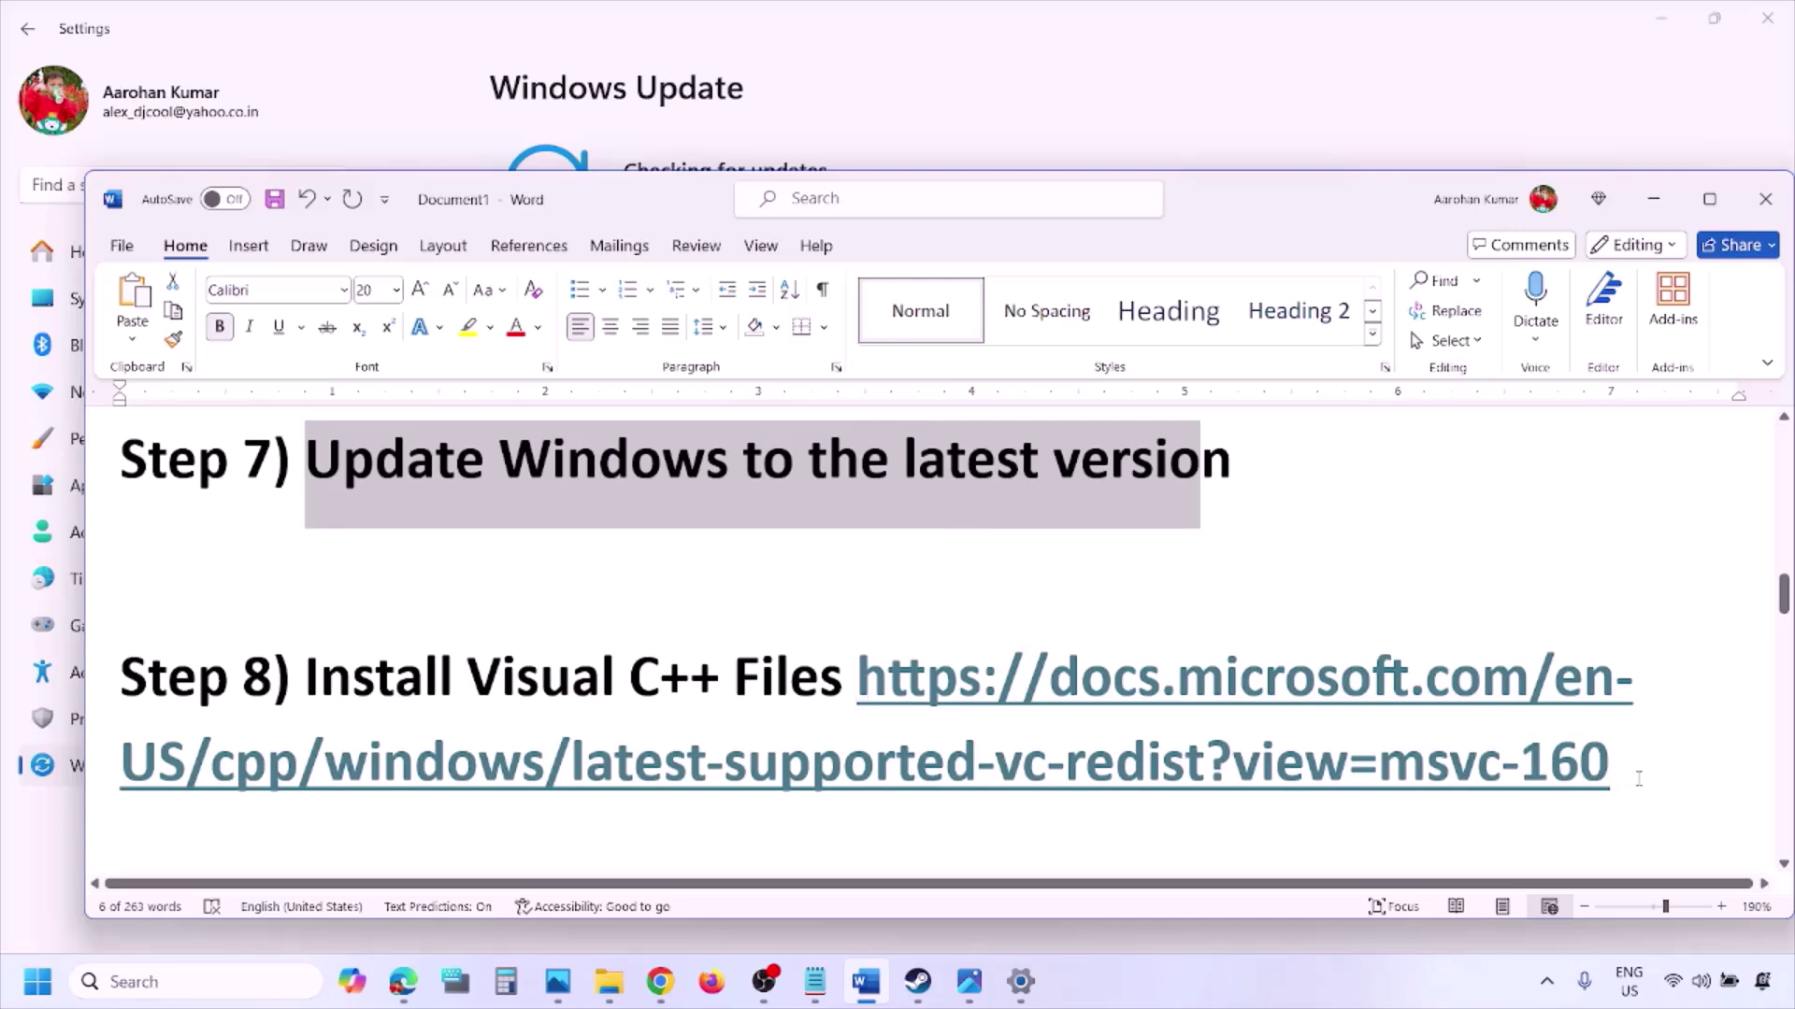
left_click_drag(1638, 779, 980, 690)
key("ctrl+c")
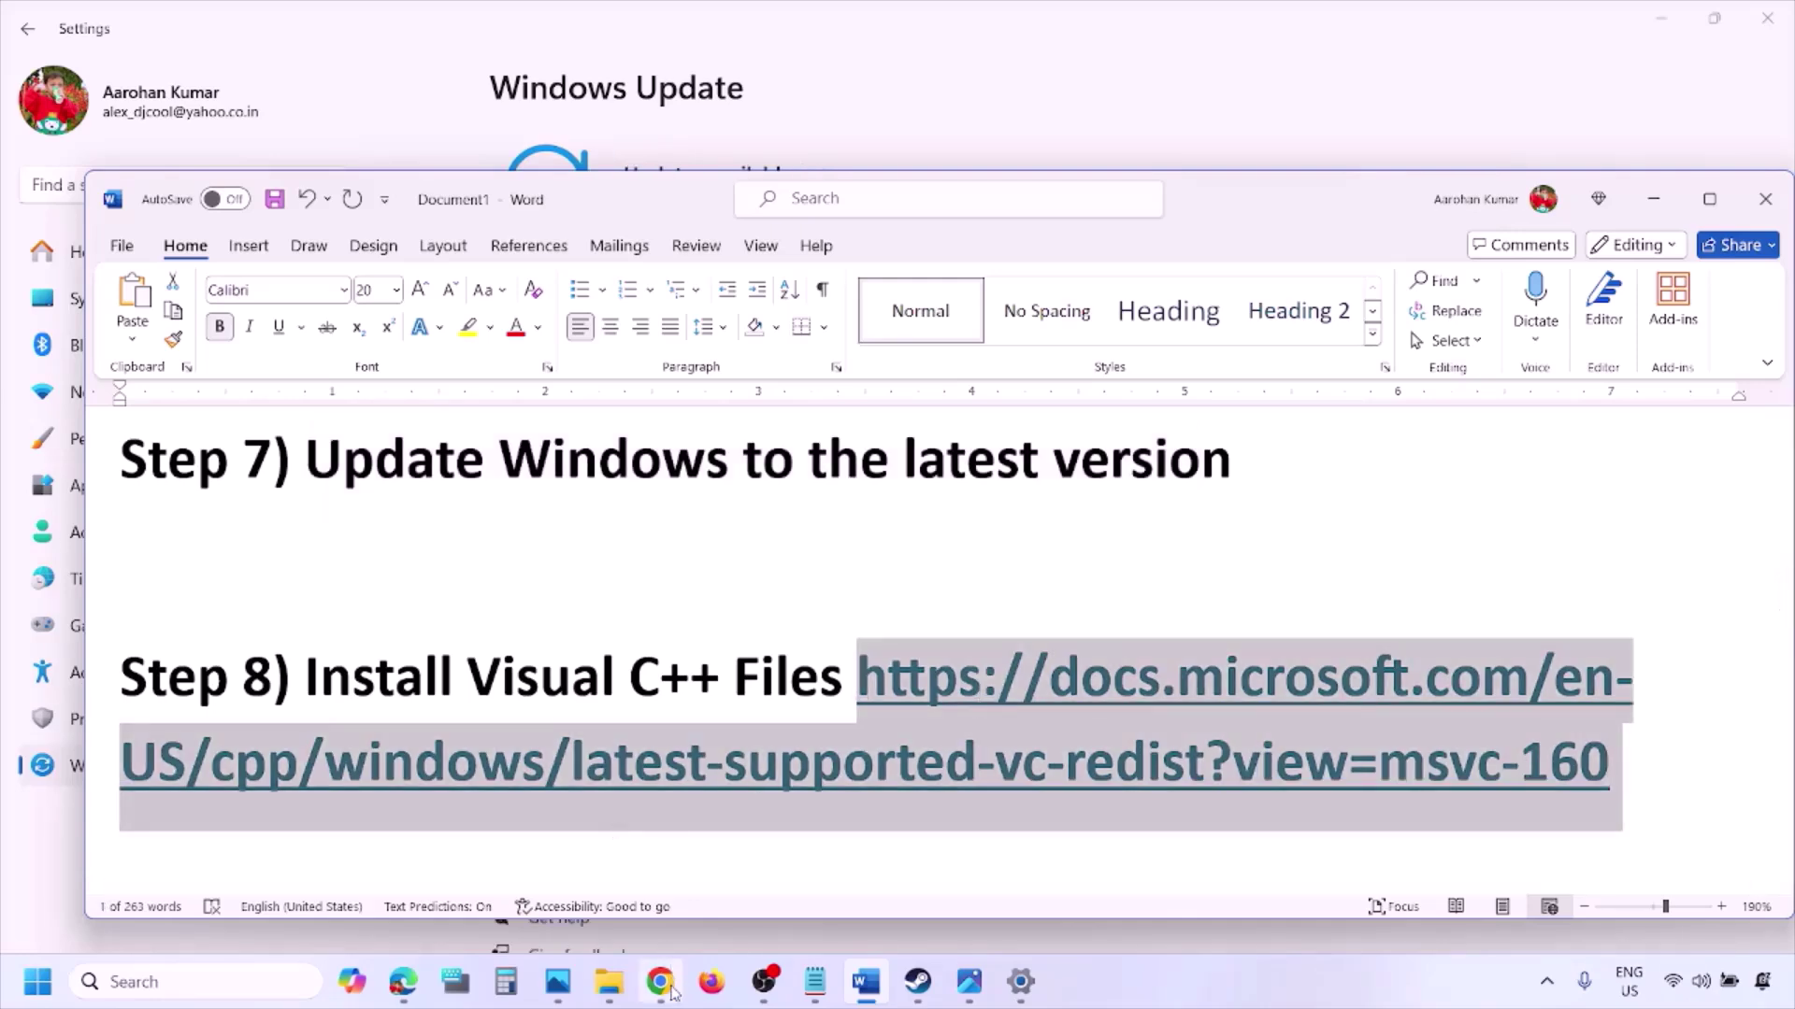
- Open the copied link in a new Chrome window and find the Latest Microsoft Visual C++ Redistributable Version section
right_click(660, 982)
left_click(586, 763)
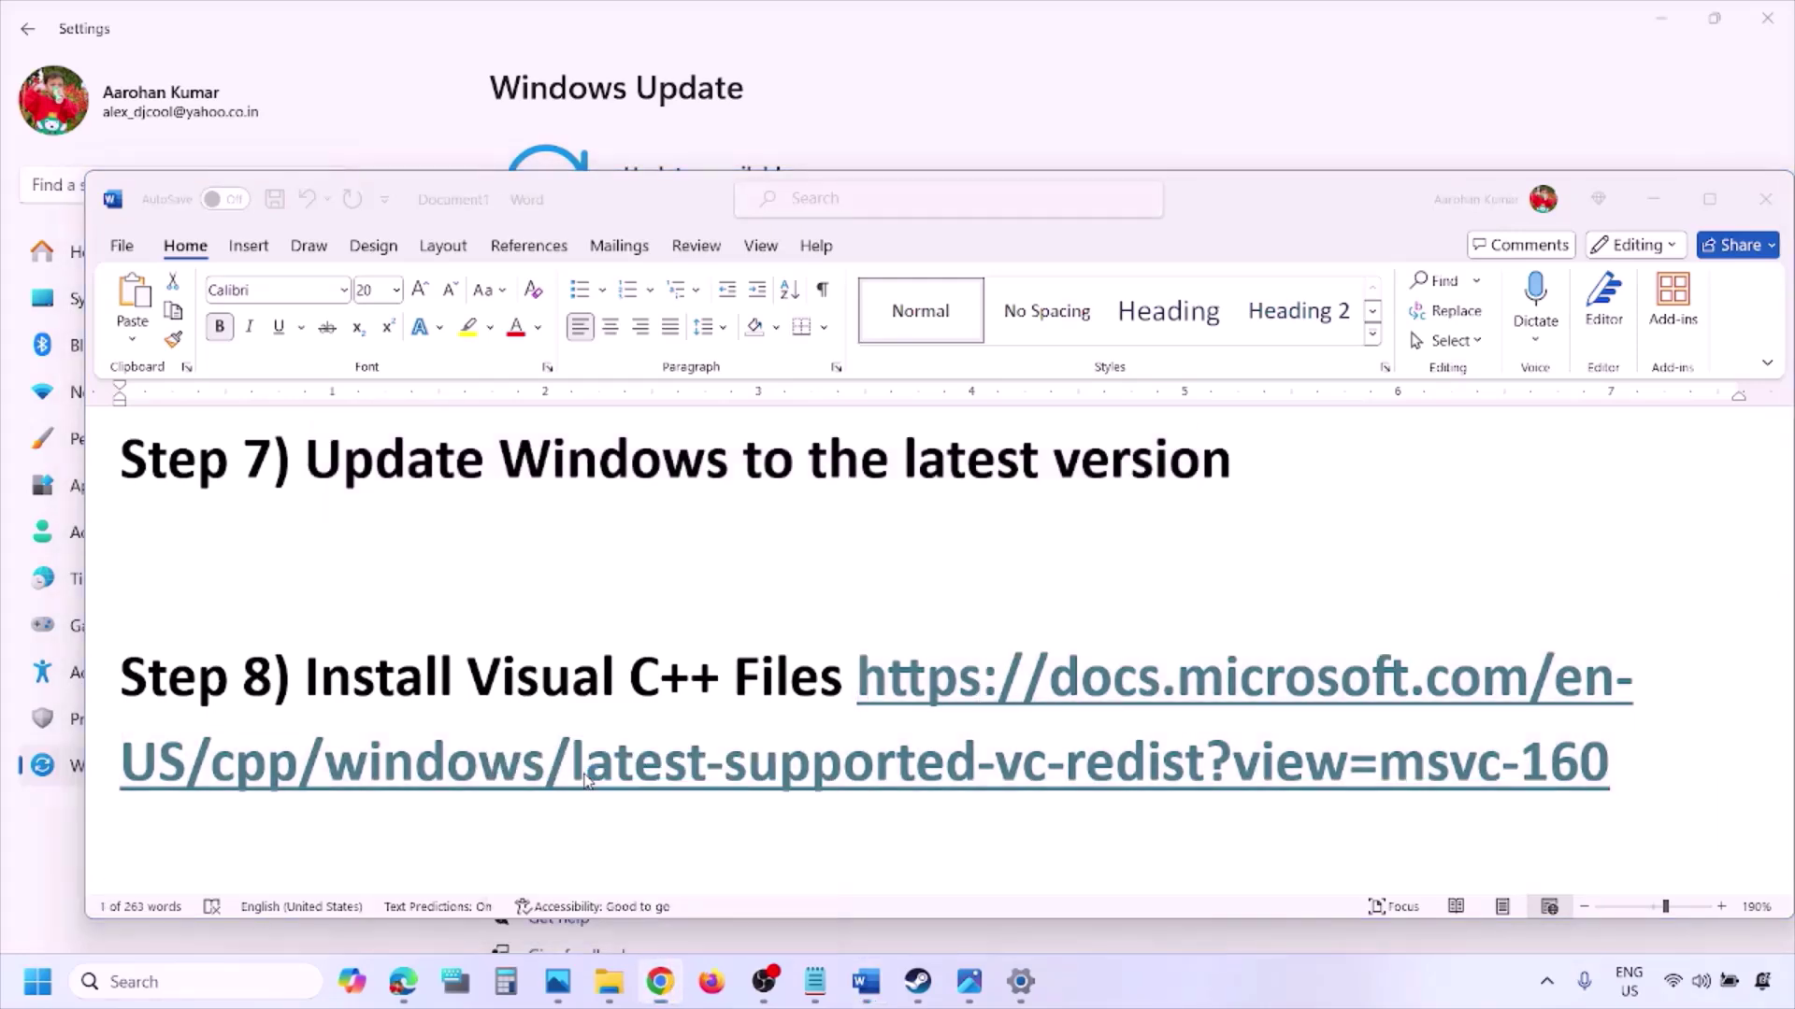
key("ctrl+v")
key("Return")
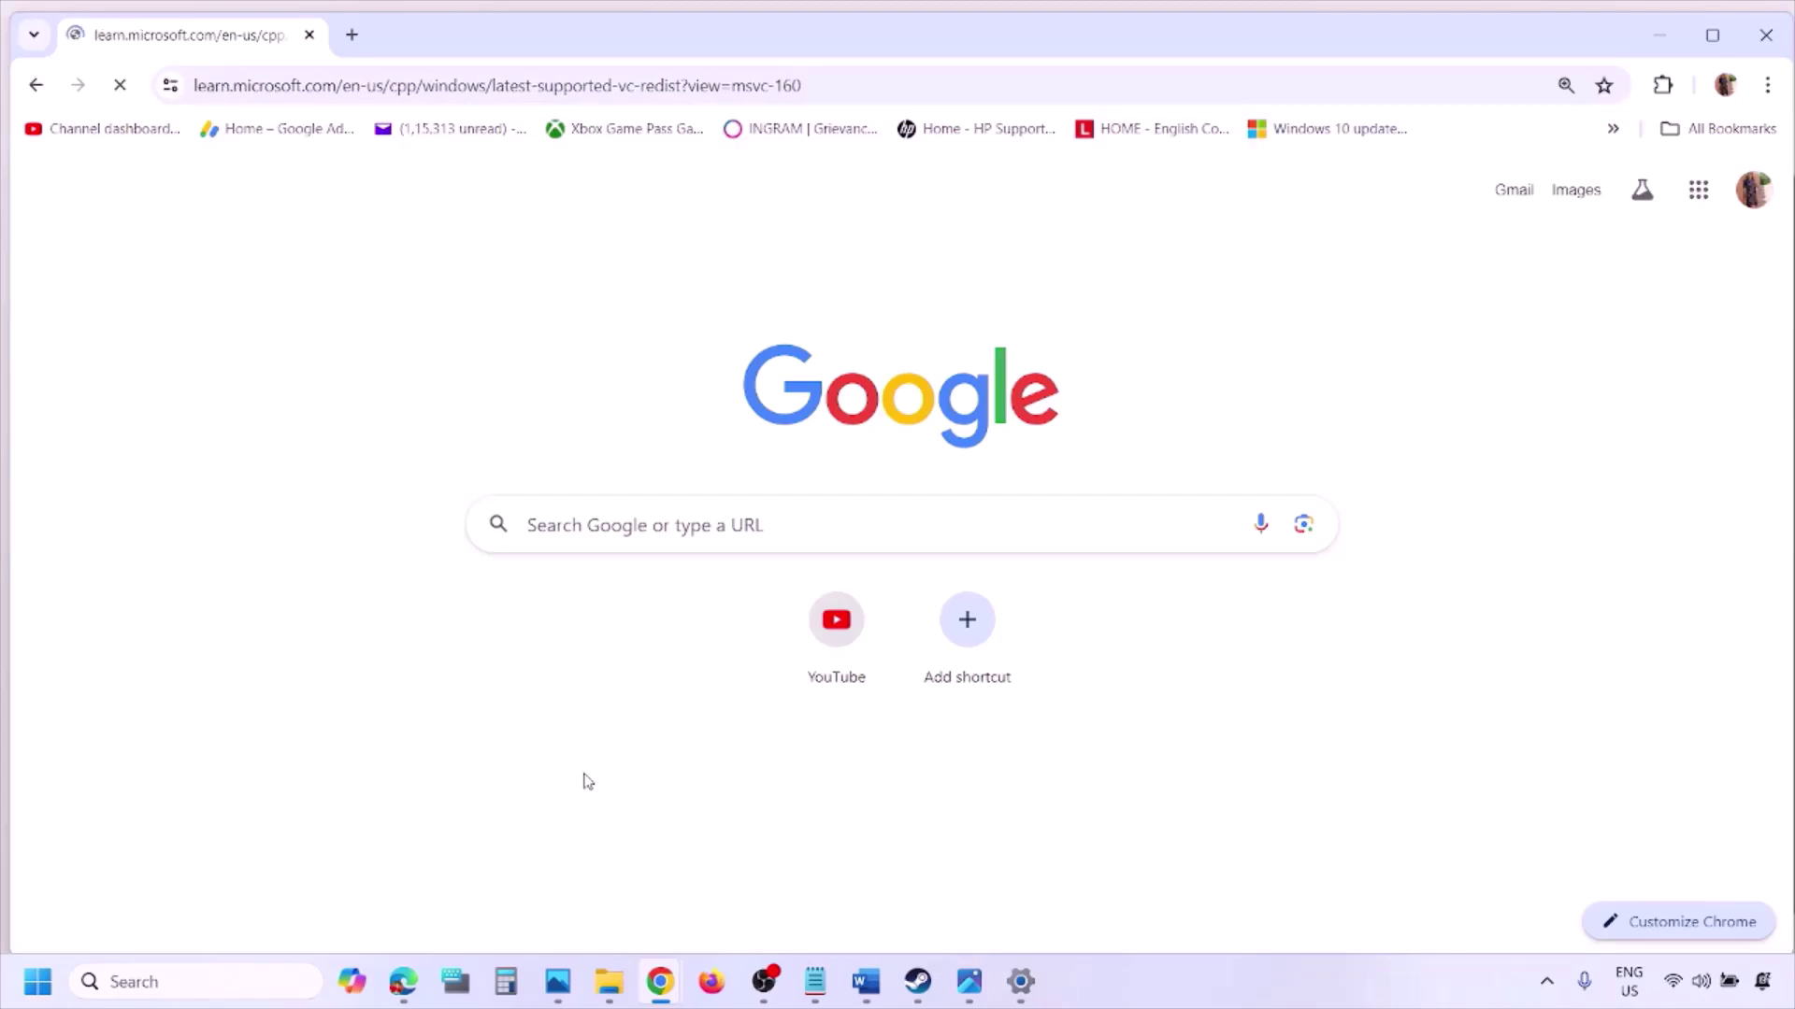
scroll(781, 551, "down", 3)
scroll(781, 552, "down", 6)
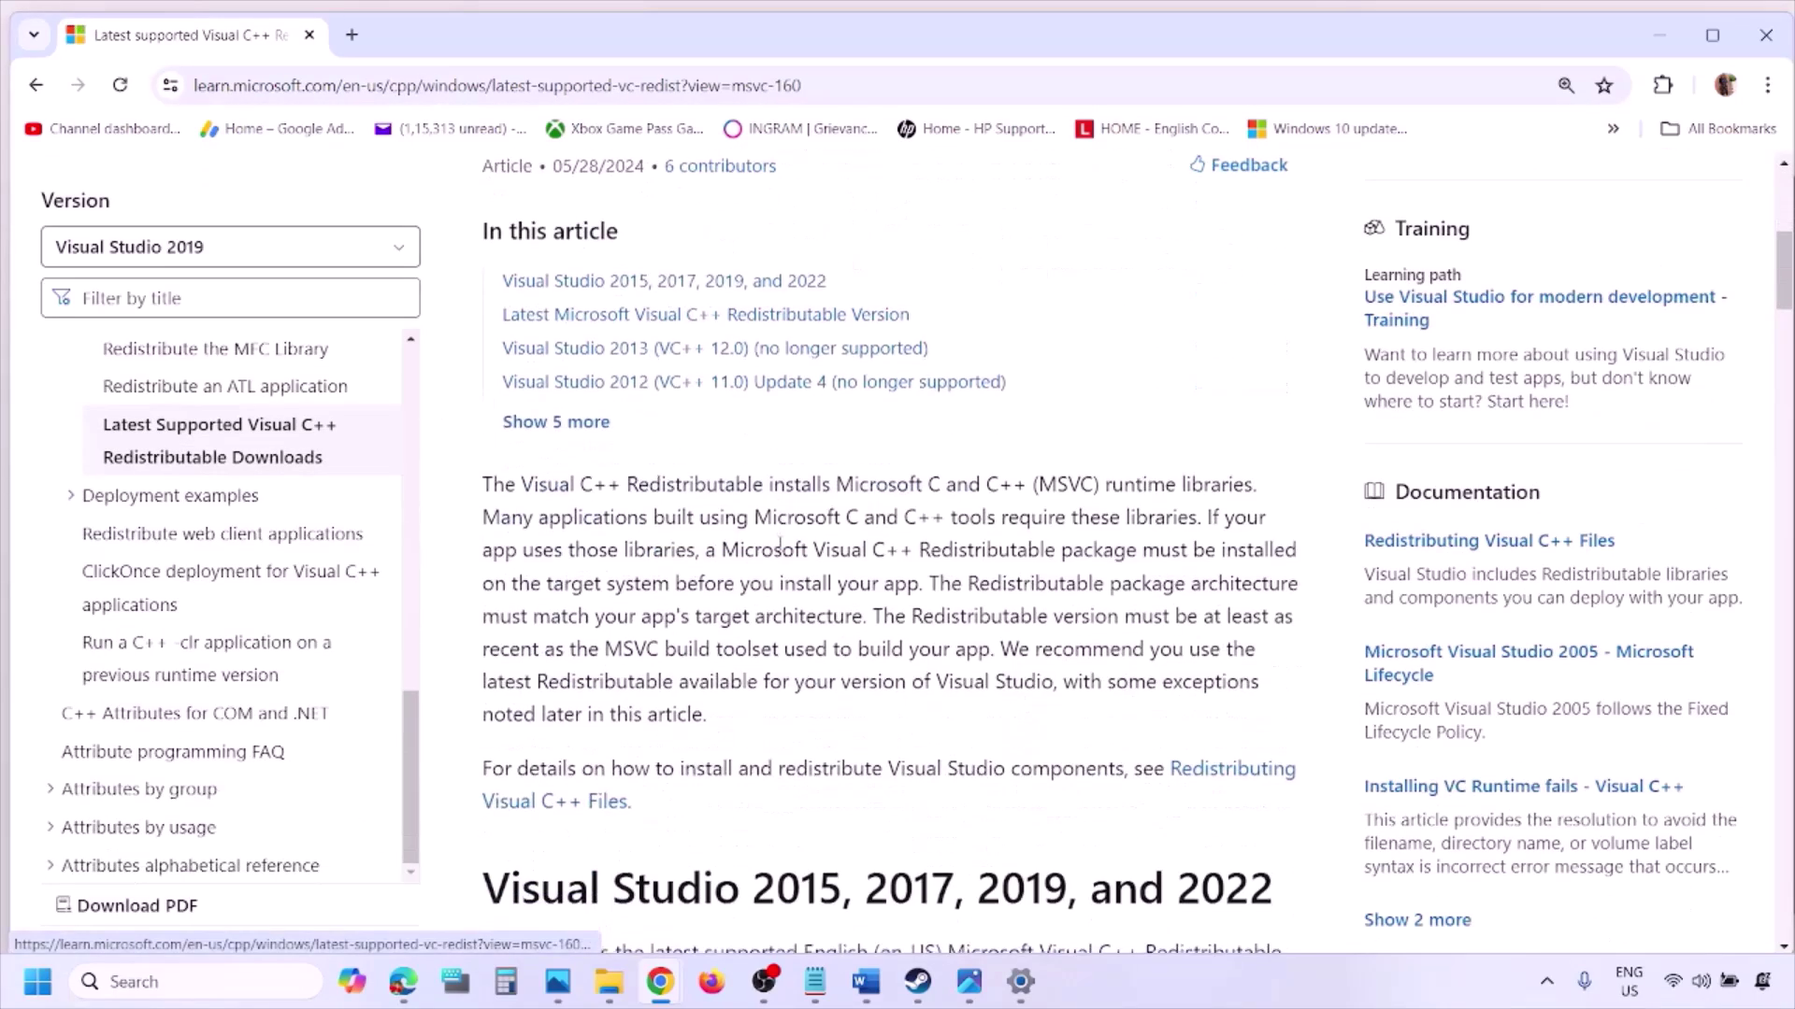
left_click_drag(572, 507, 1204, 502)
scroll(788, 669, "down", 9)
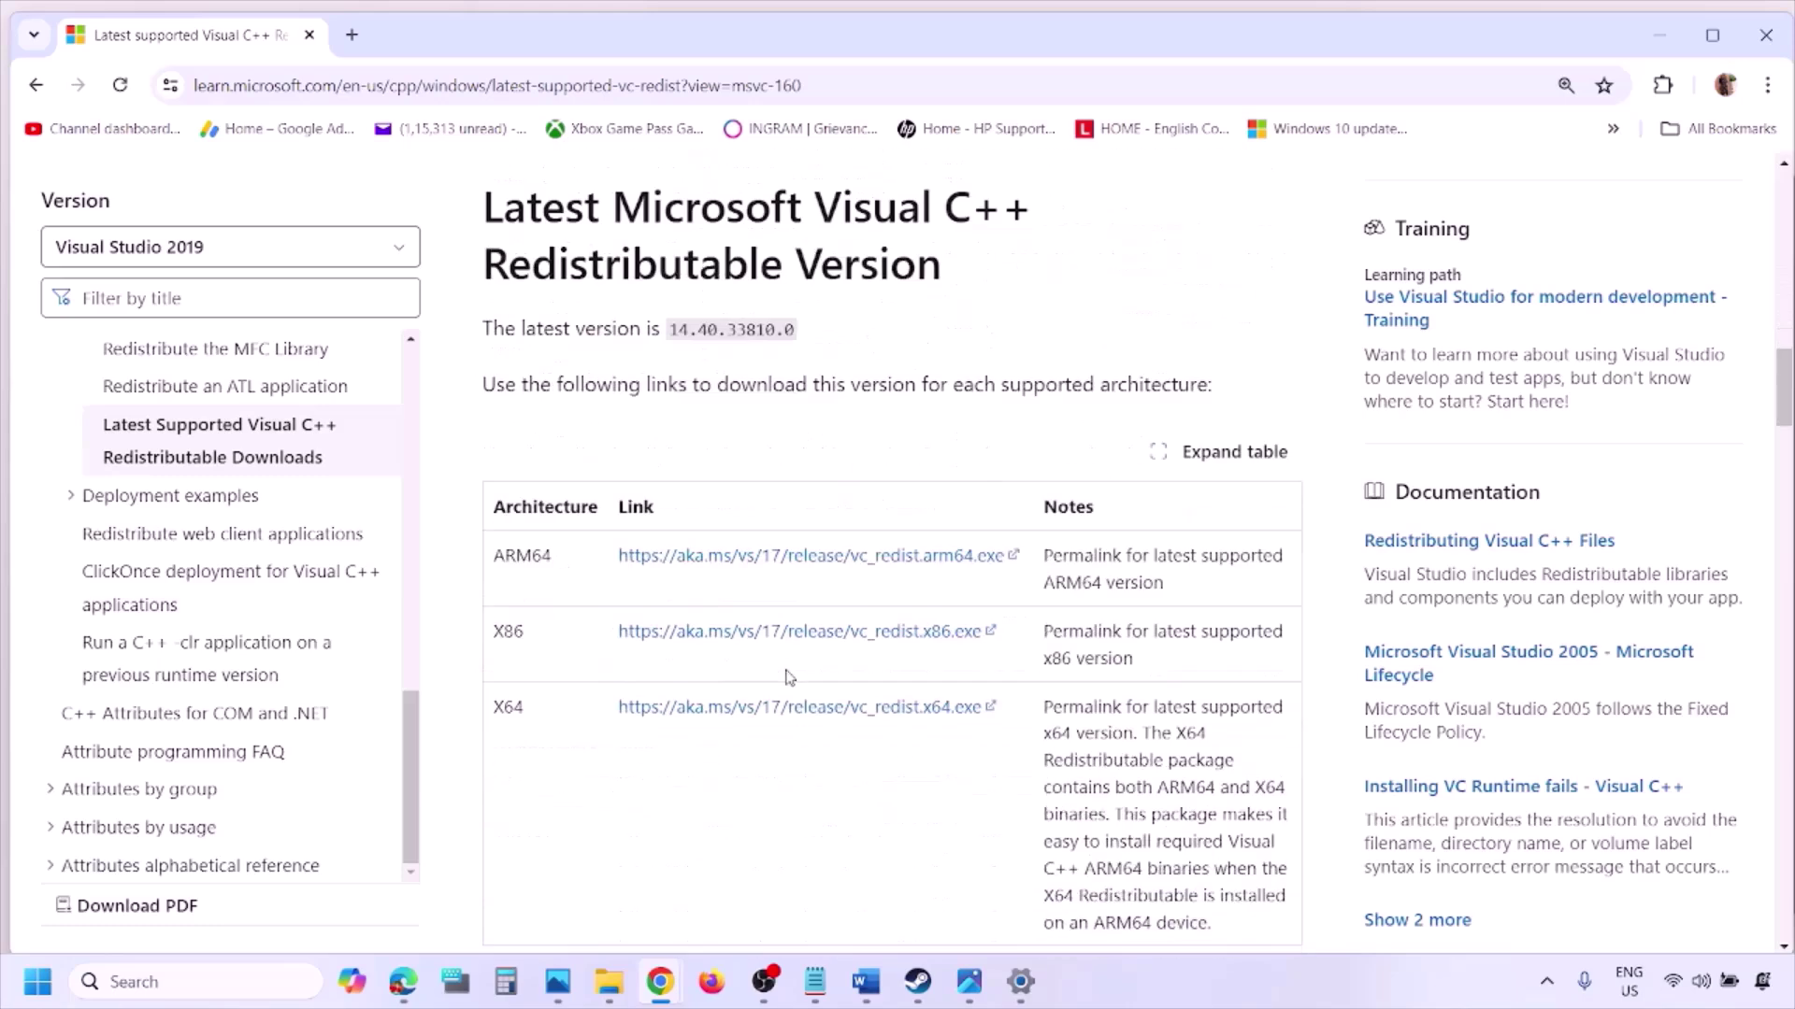
- Highlight the X86 and X64 entries, and download the x86 redistributable and run its Repair
double_click(505, 541)
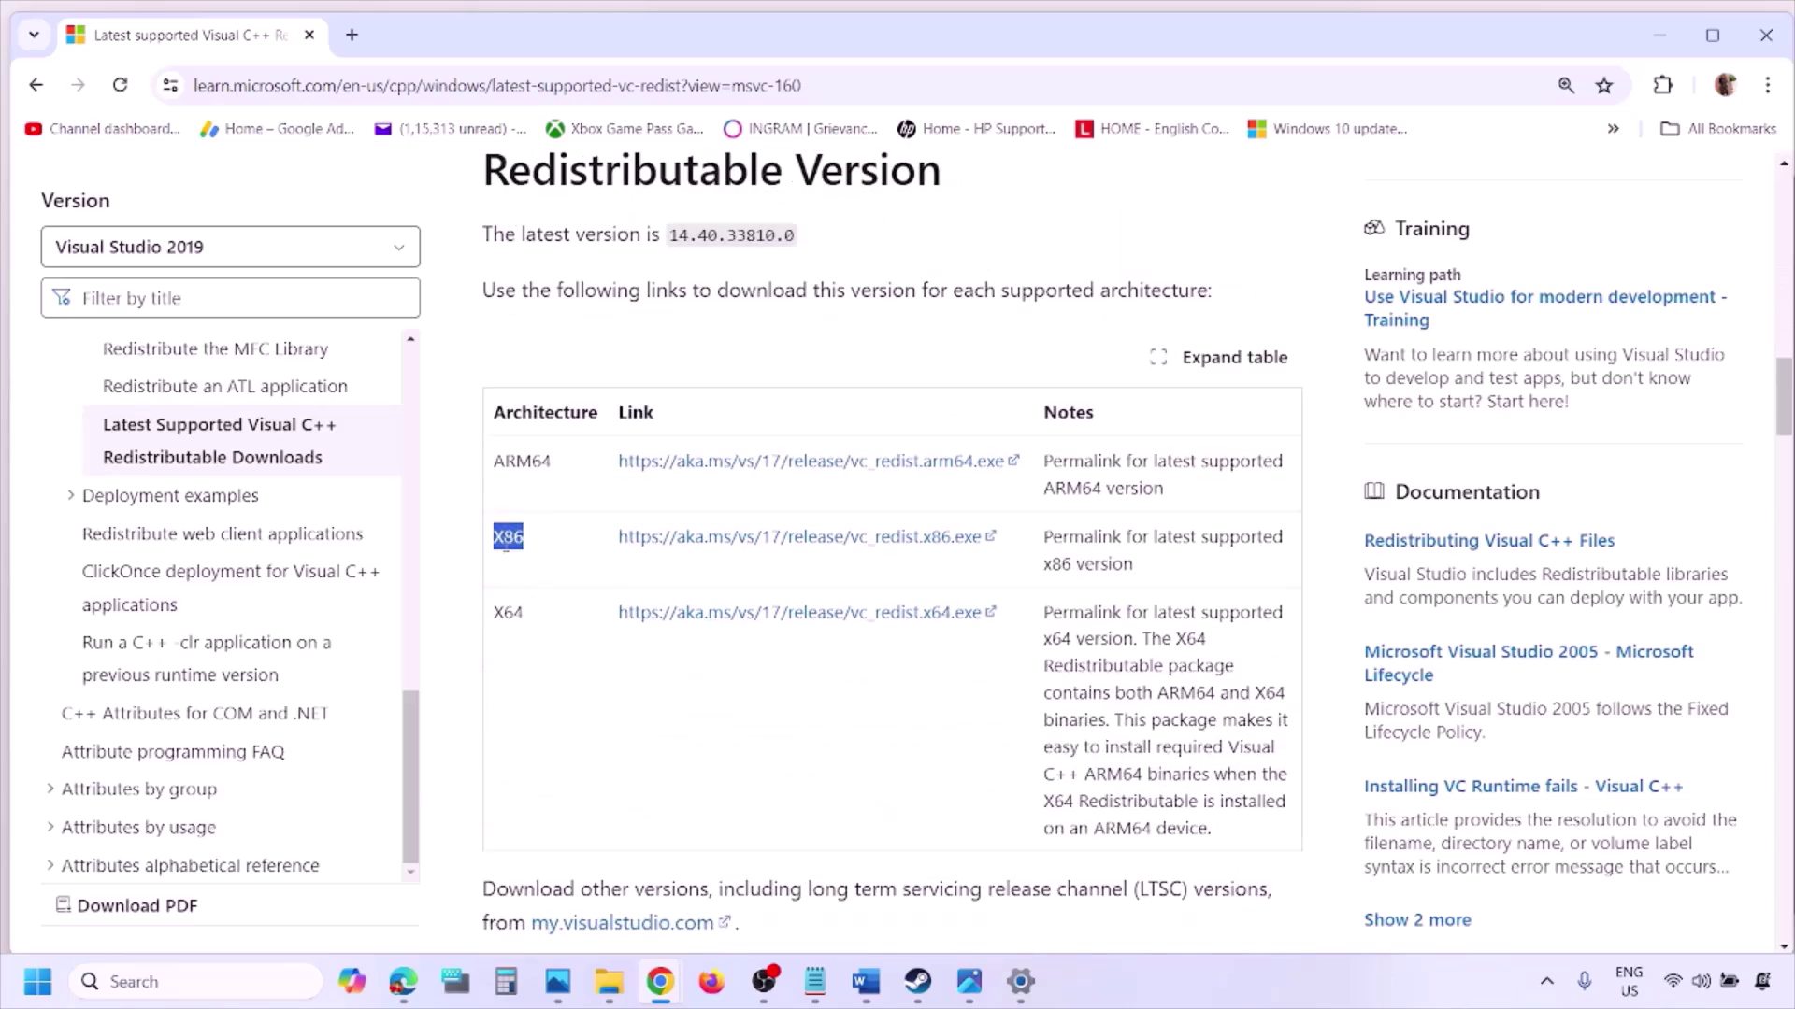
double_click(509, 613)
left_click_drag(500, 559, 882, 558)
left_click(883, 558)
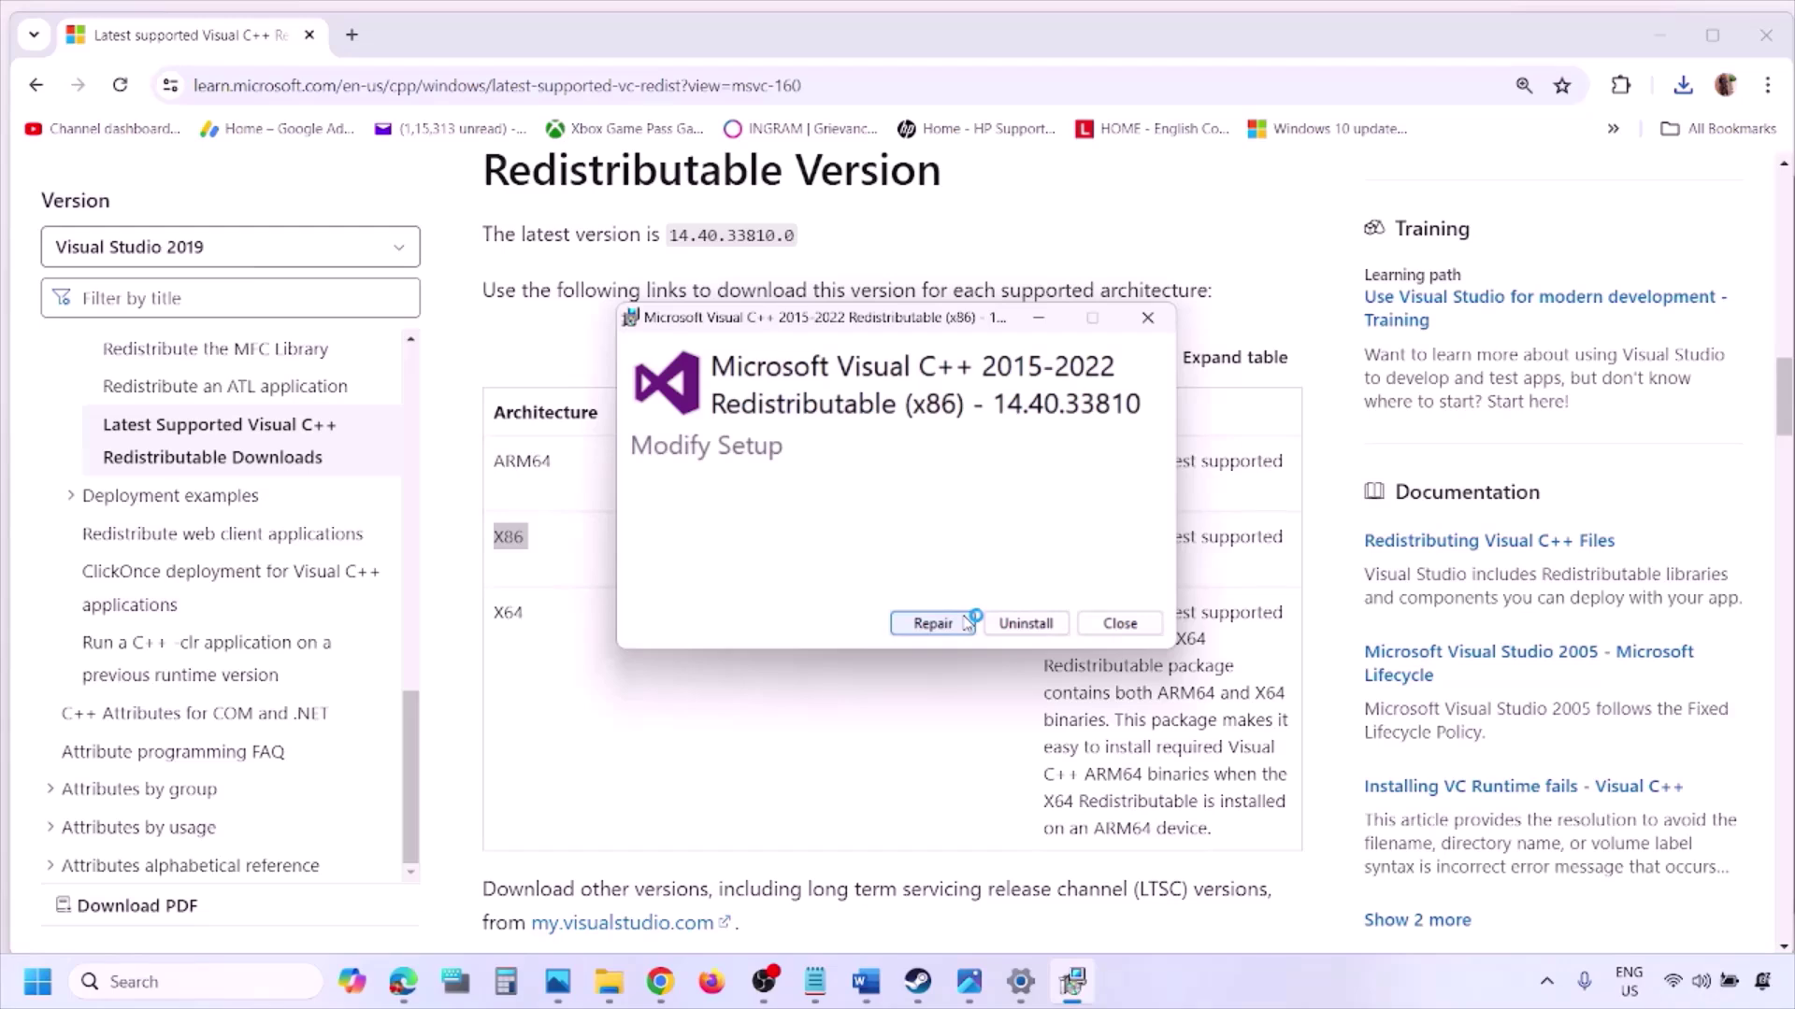
left_click(963, 625)
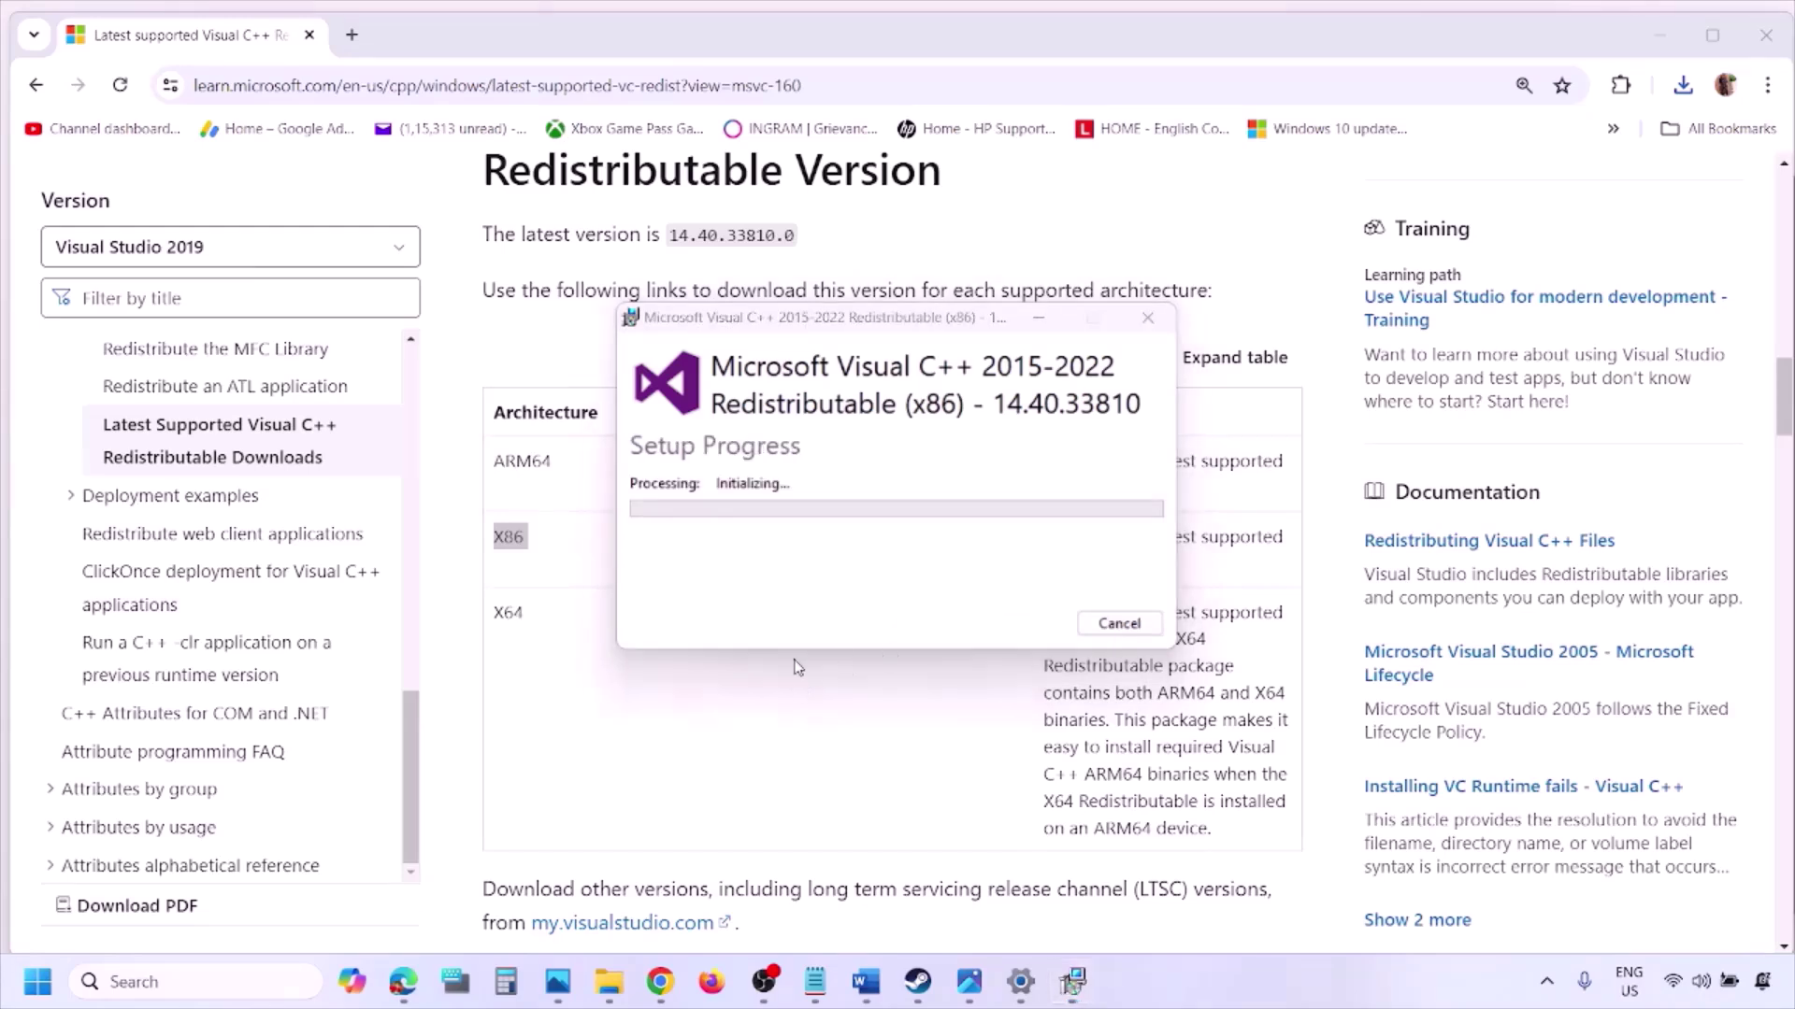
- Download VC_redist.x64.exe from the X64 link and run its Repair
double_click(506, 613)
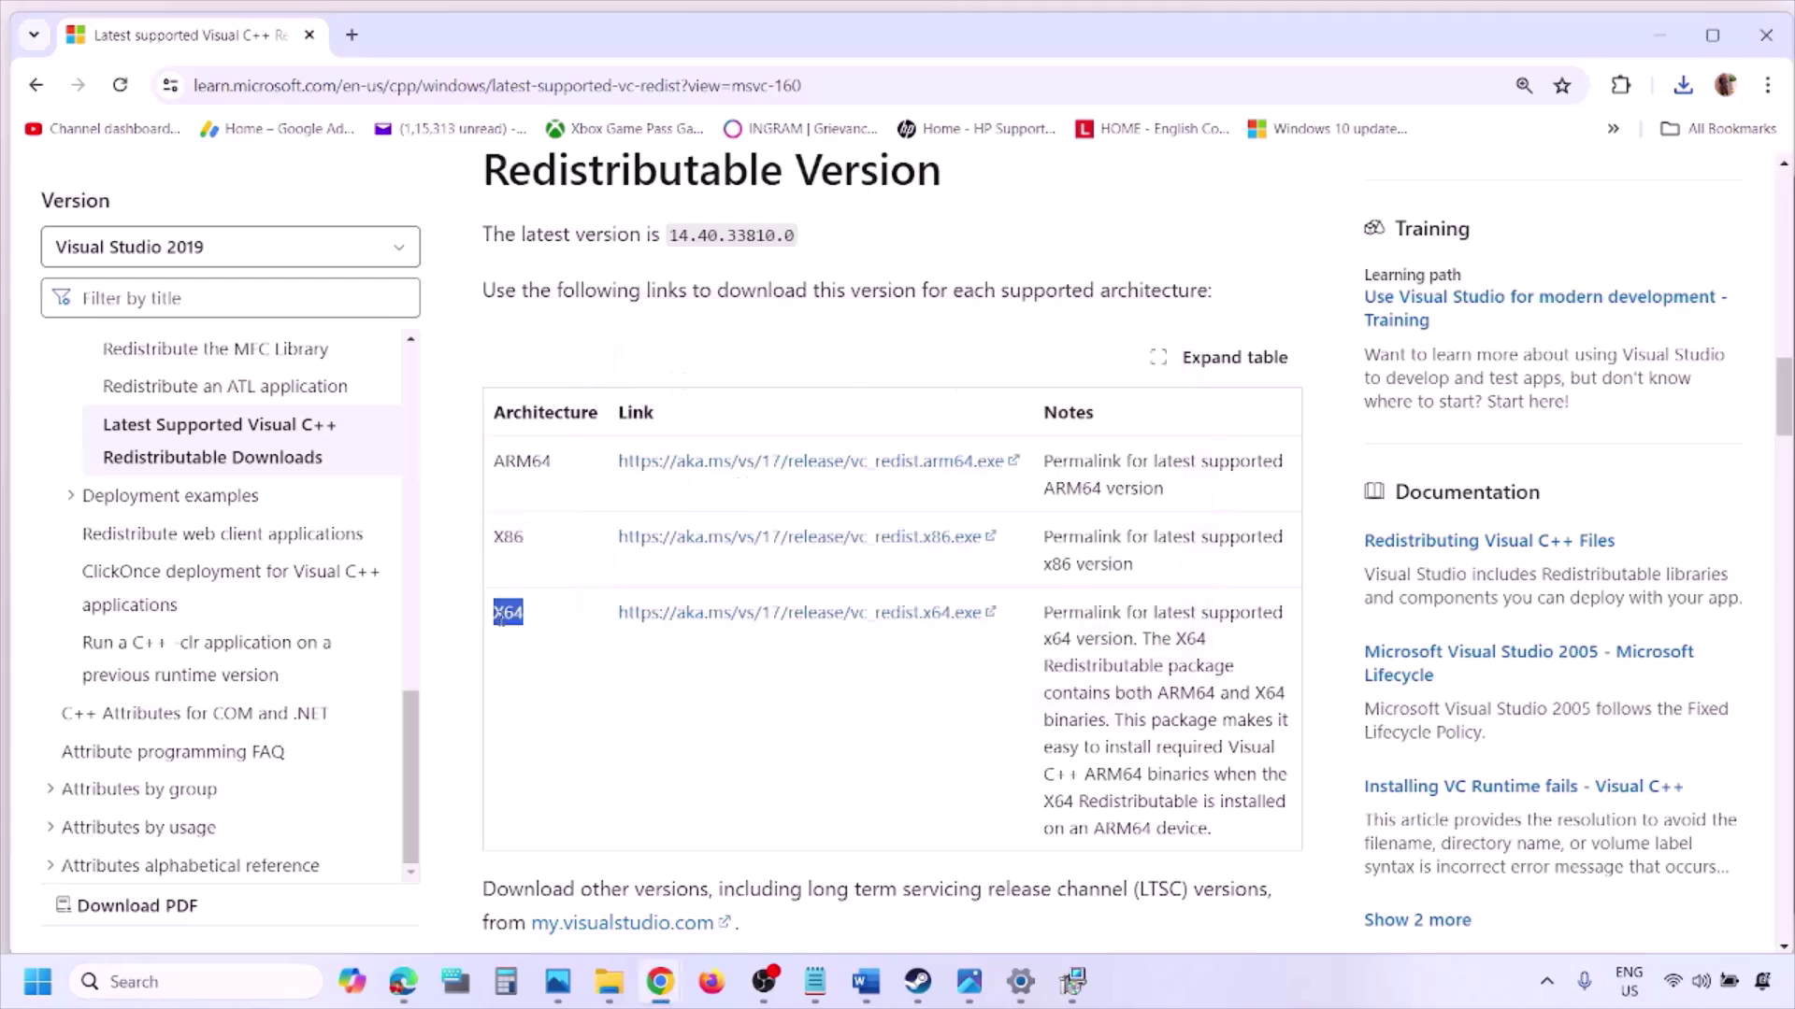
left_click(815, 617)
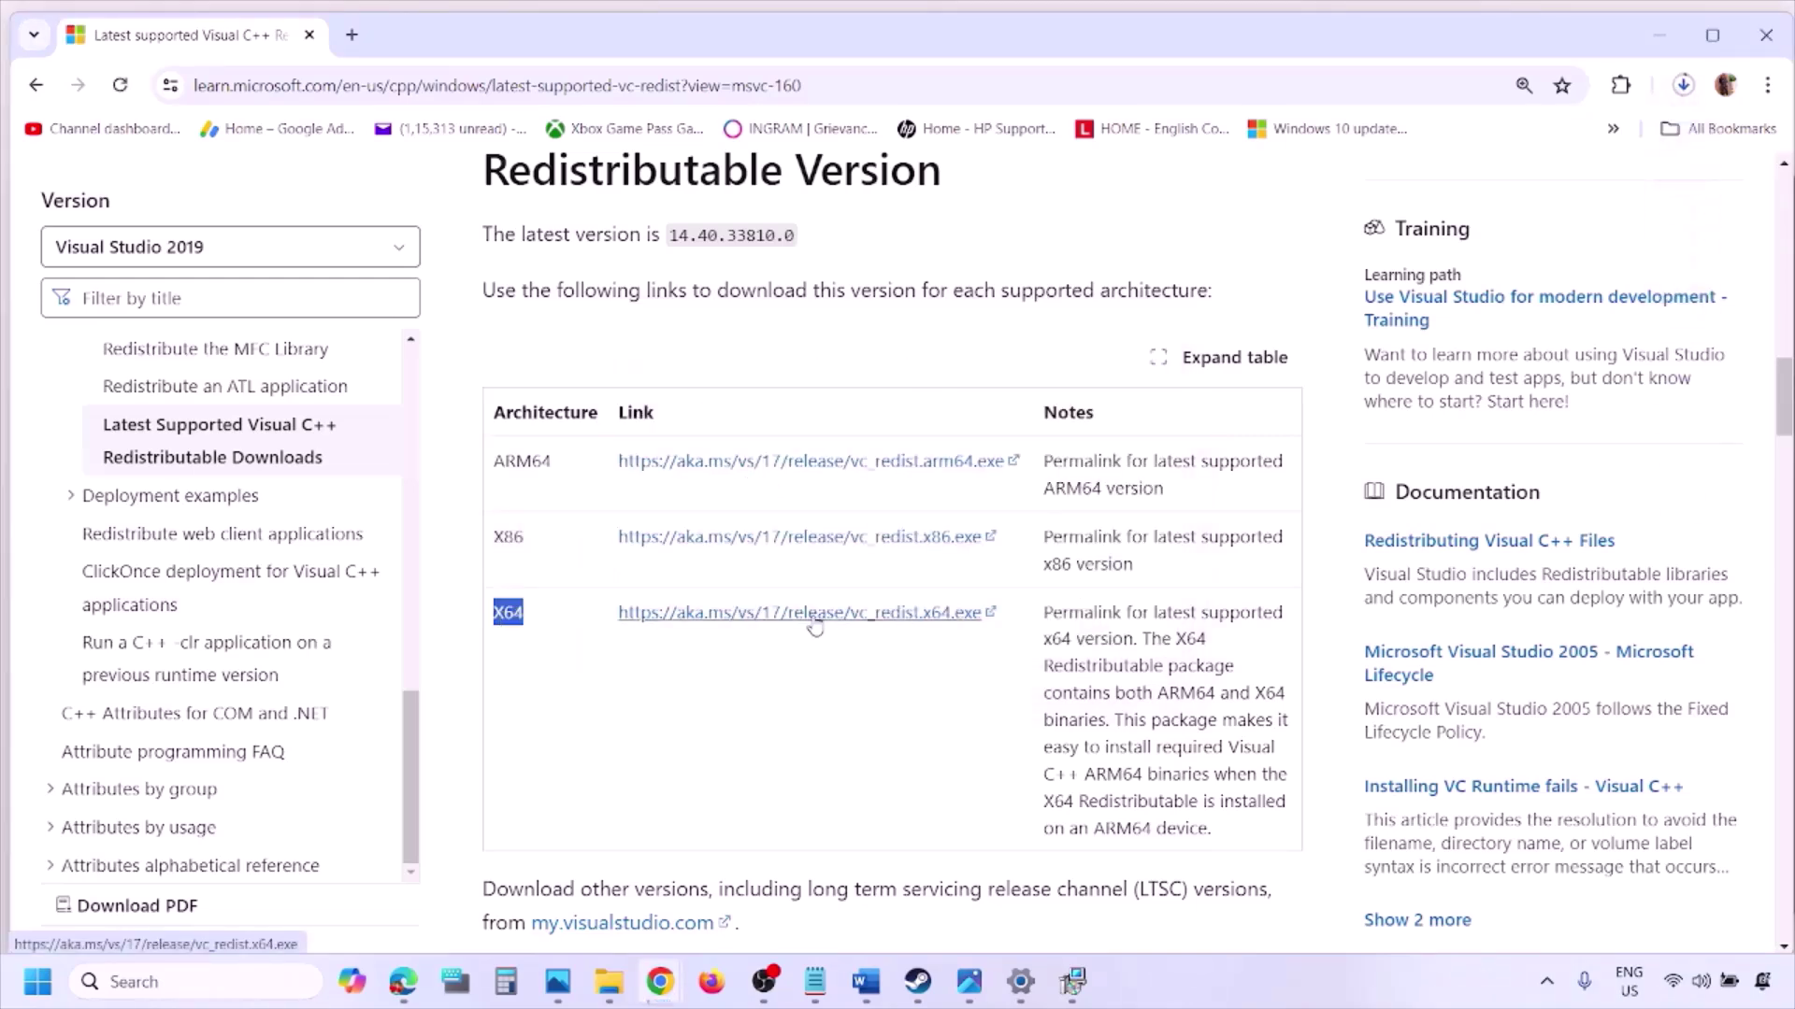
left_click(1072, 982)
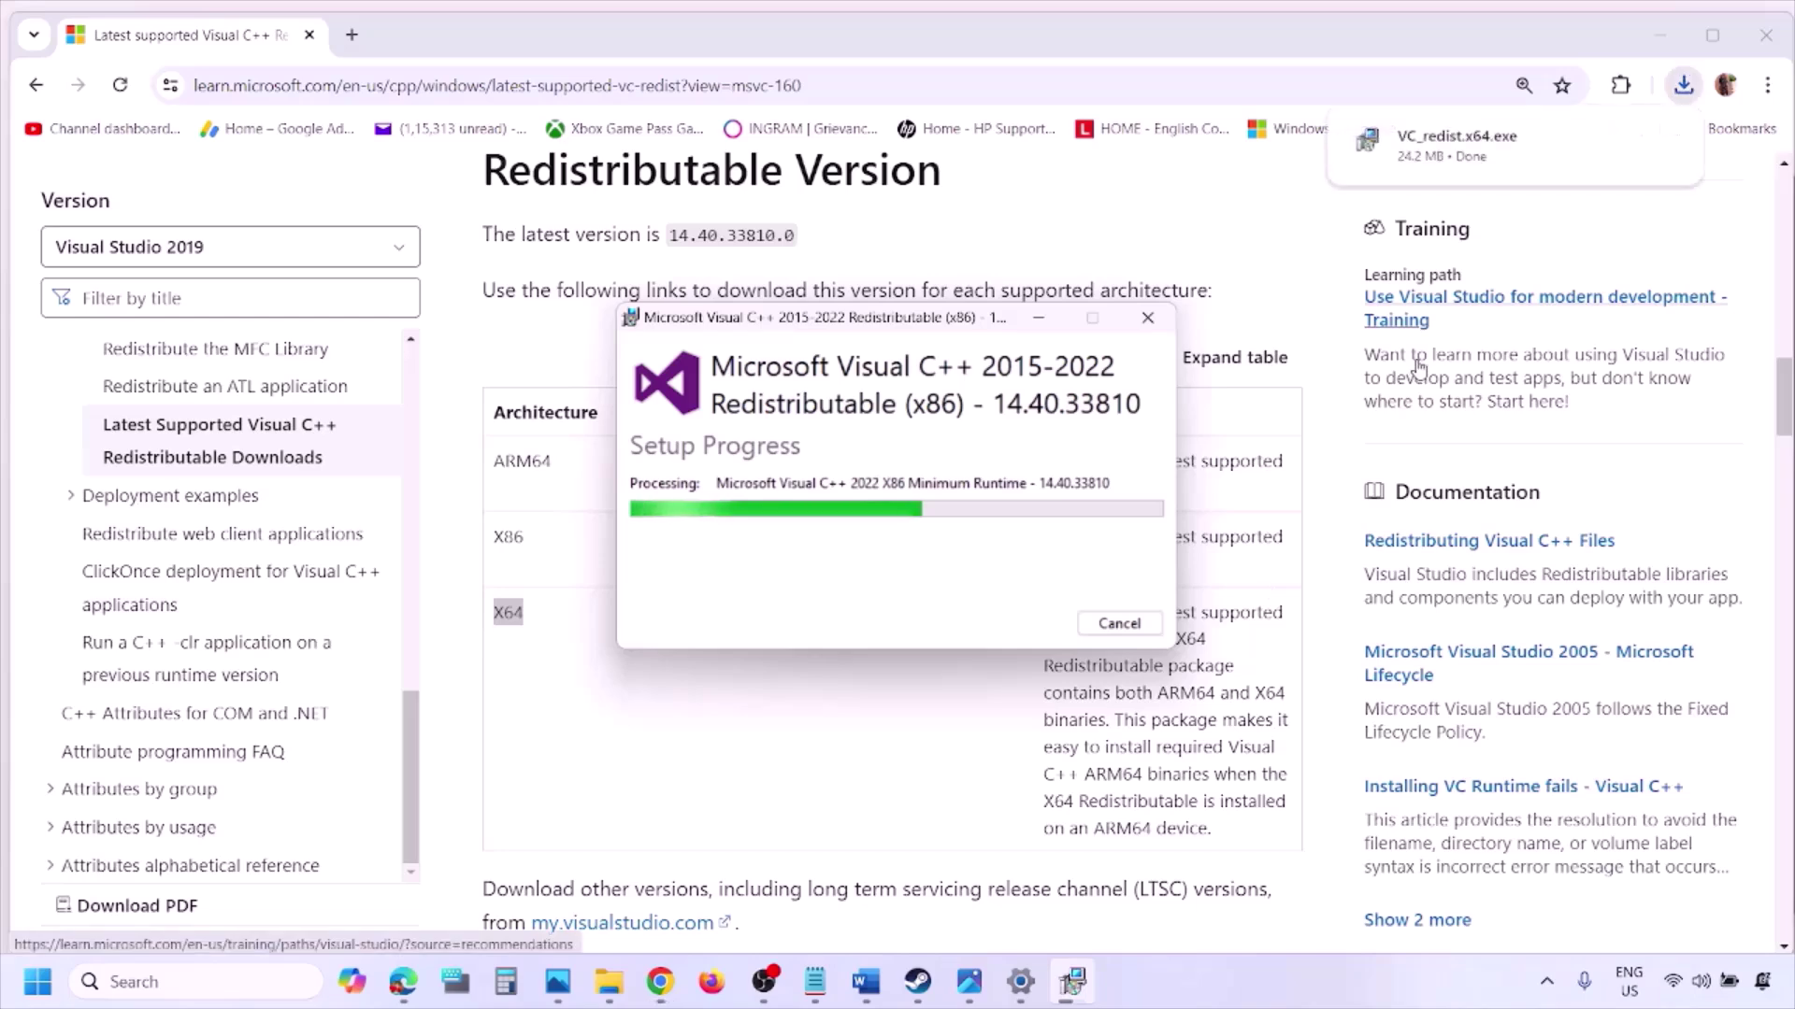
left_click(1494, 150)
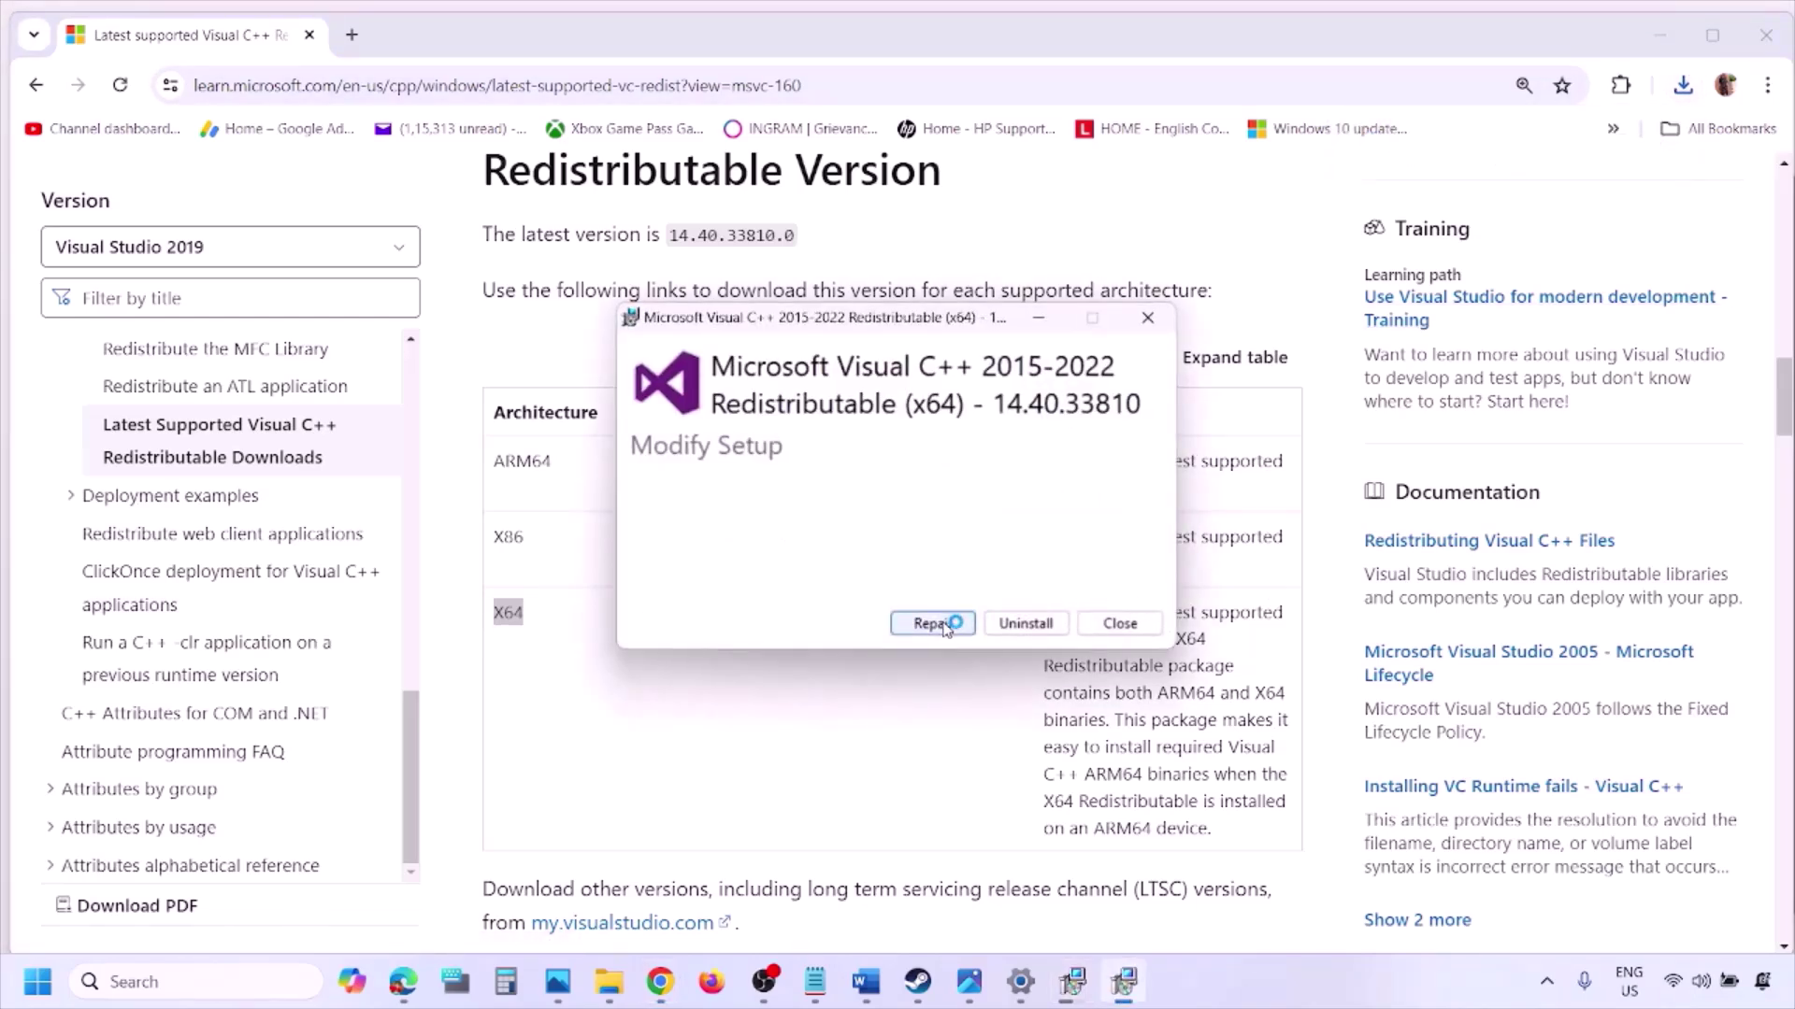
left_click(944, 626)
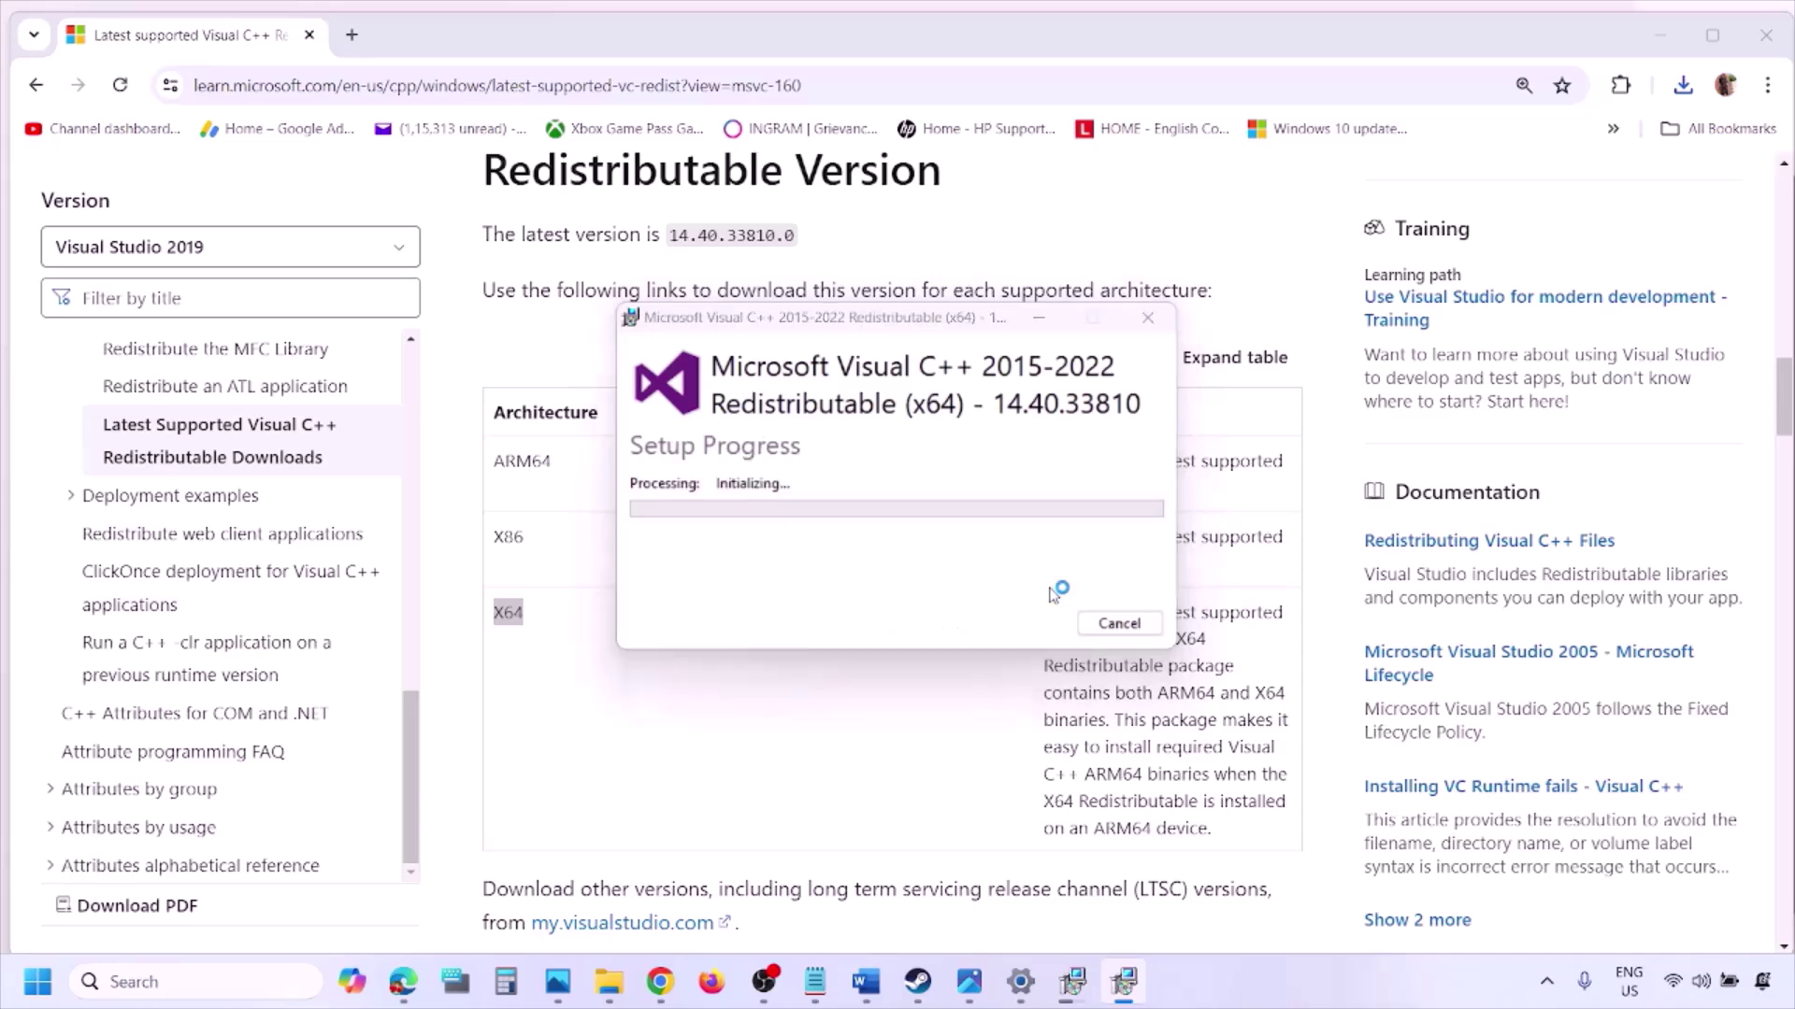
- Place the x86 and x64 redistributable setup windows side by side and return to the download page
left_click(1079, 986)
left_click_drag(955, 323, 537, 404)
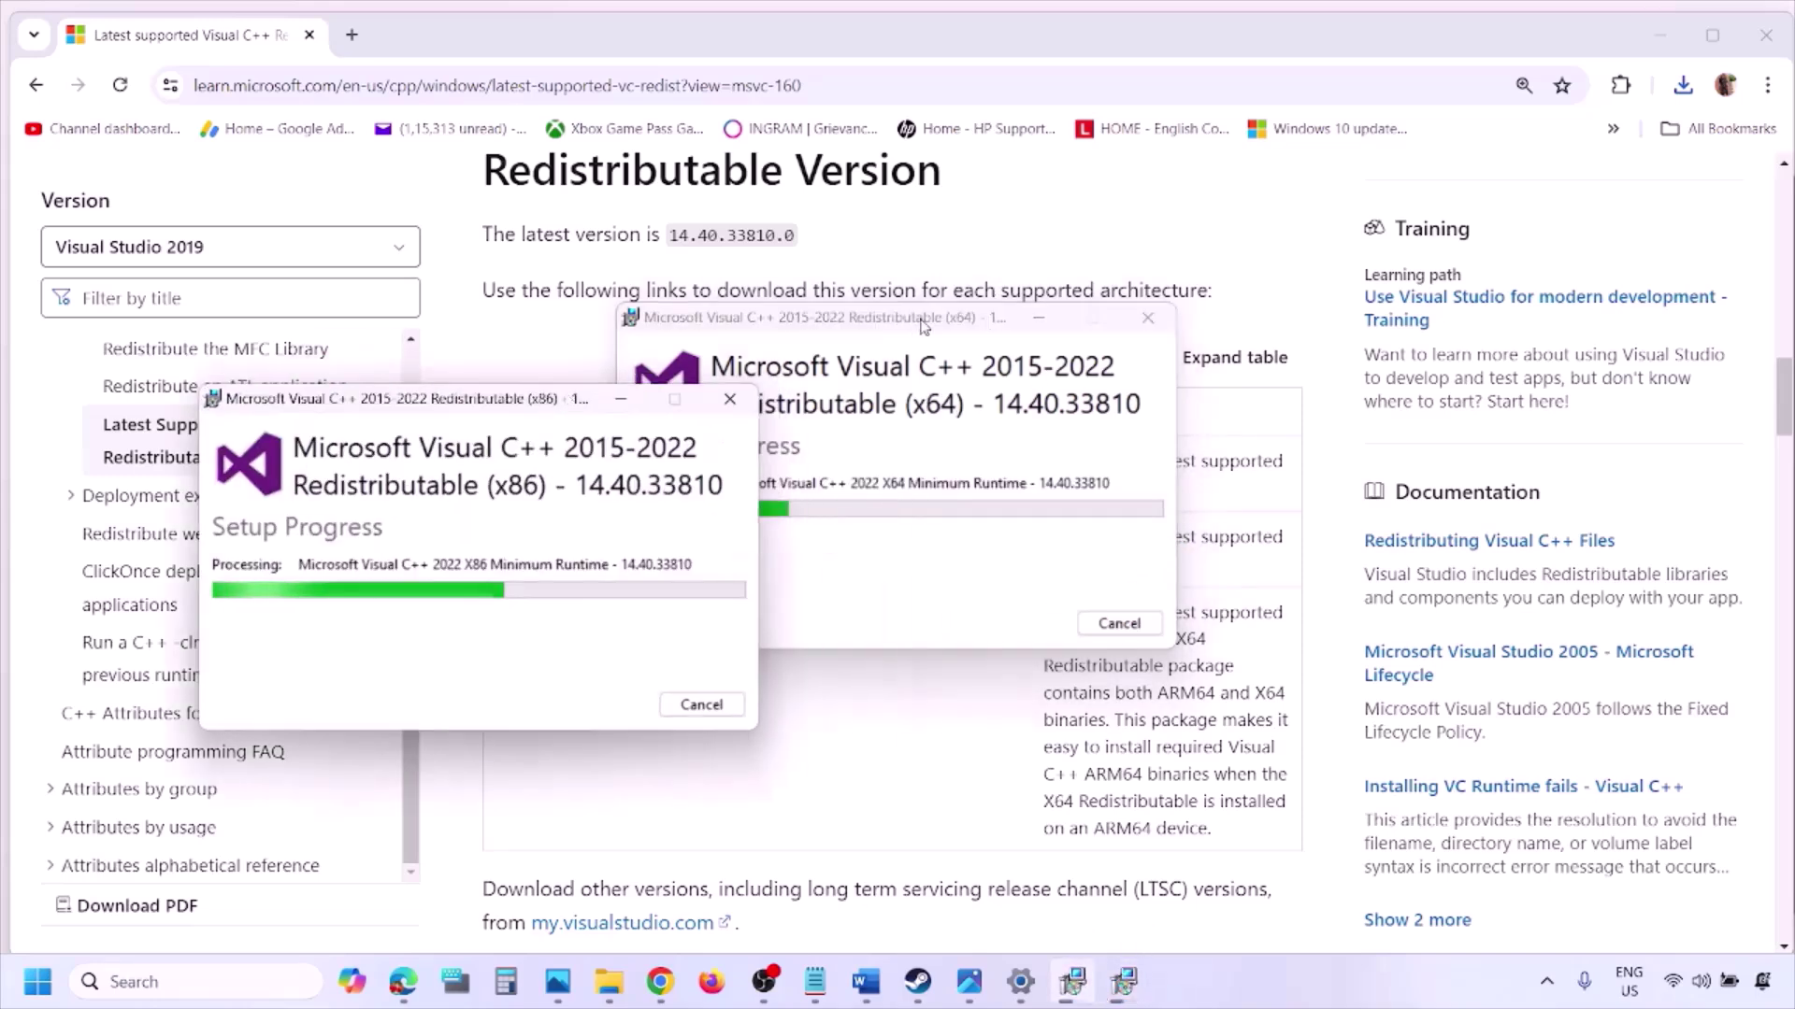
left_click_drag(926, 335, 1047, 416)
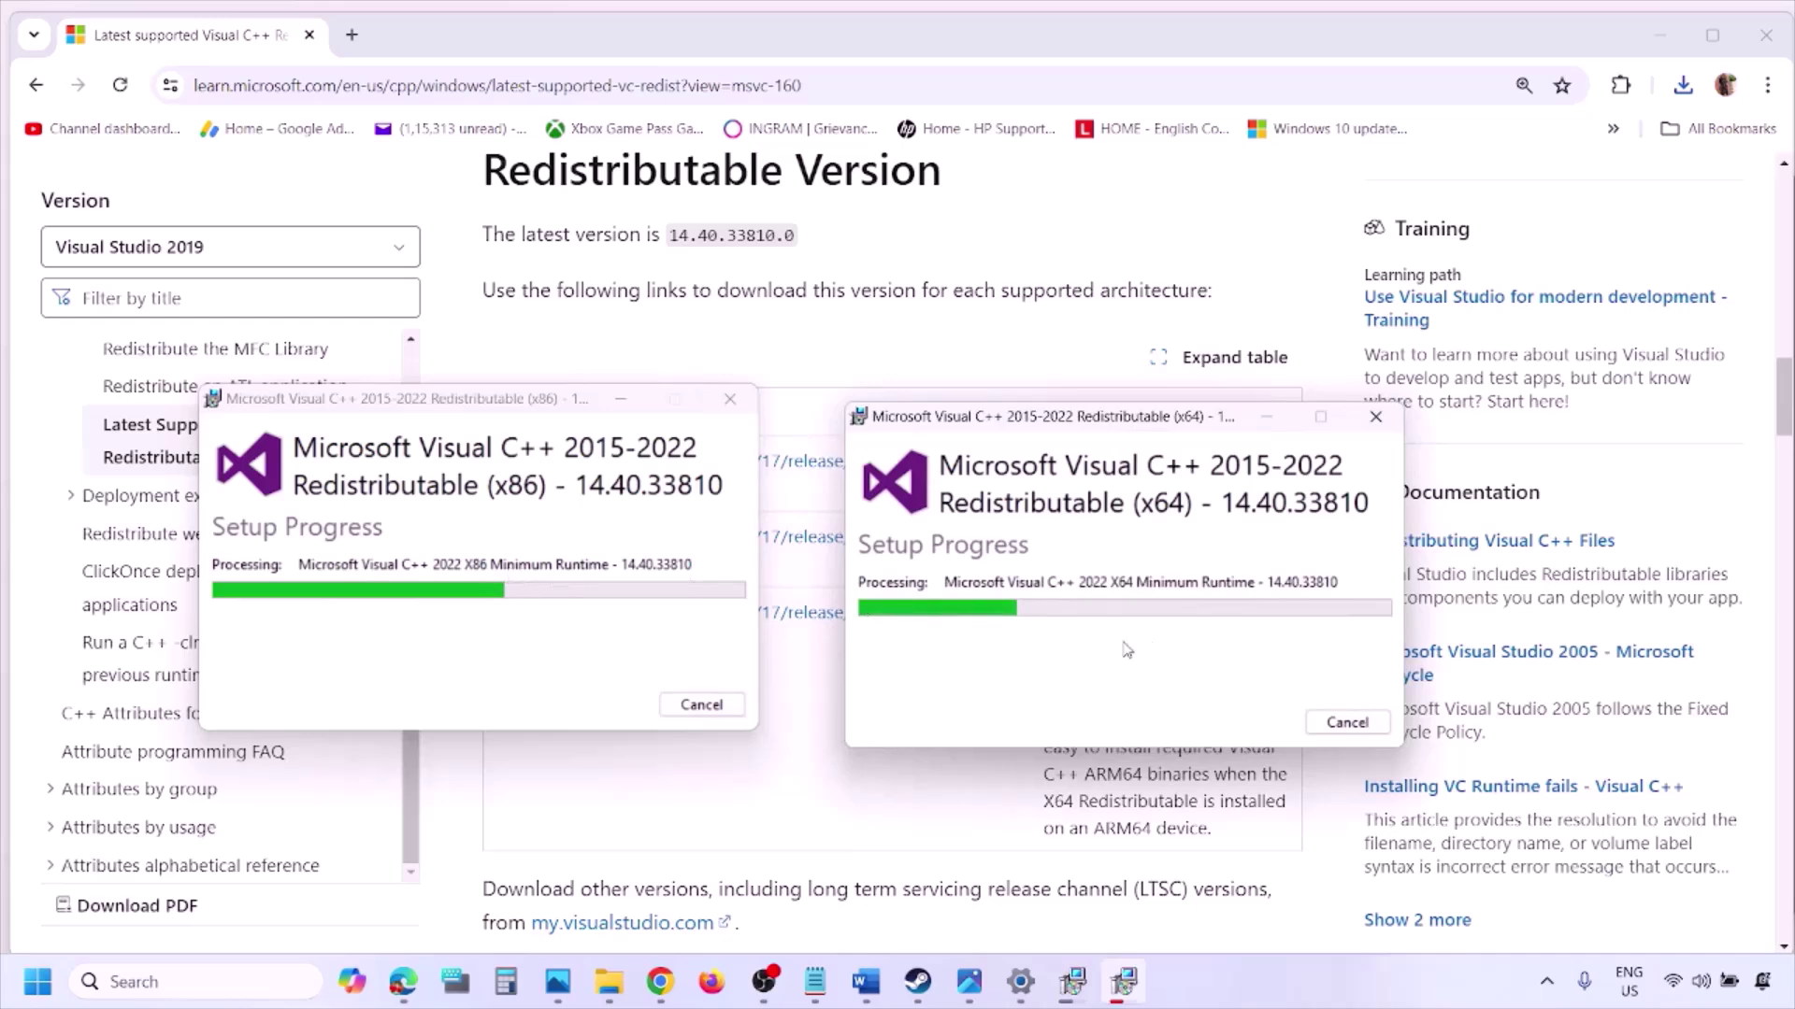
left_click(788, 809)
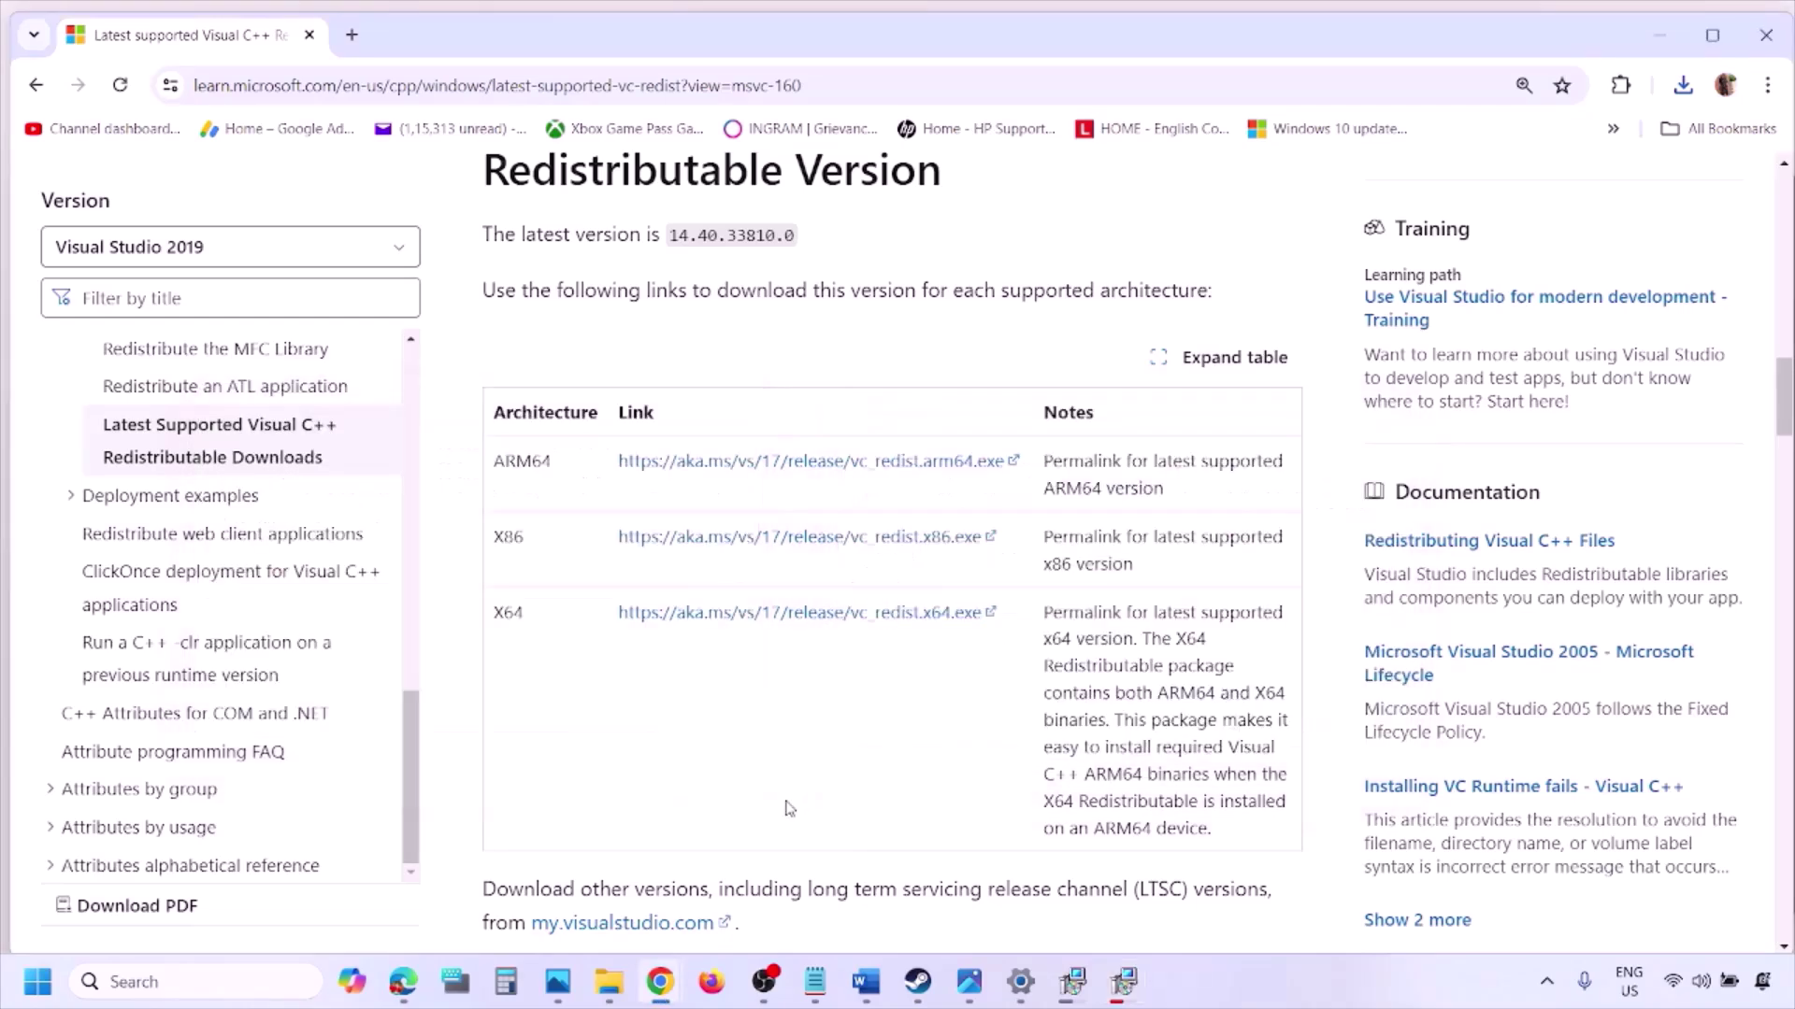
- Display the Restart option in the Windows power options and return to the download page
left_click(37, 981)
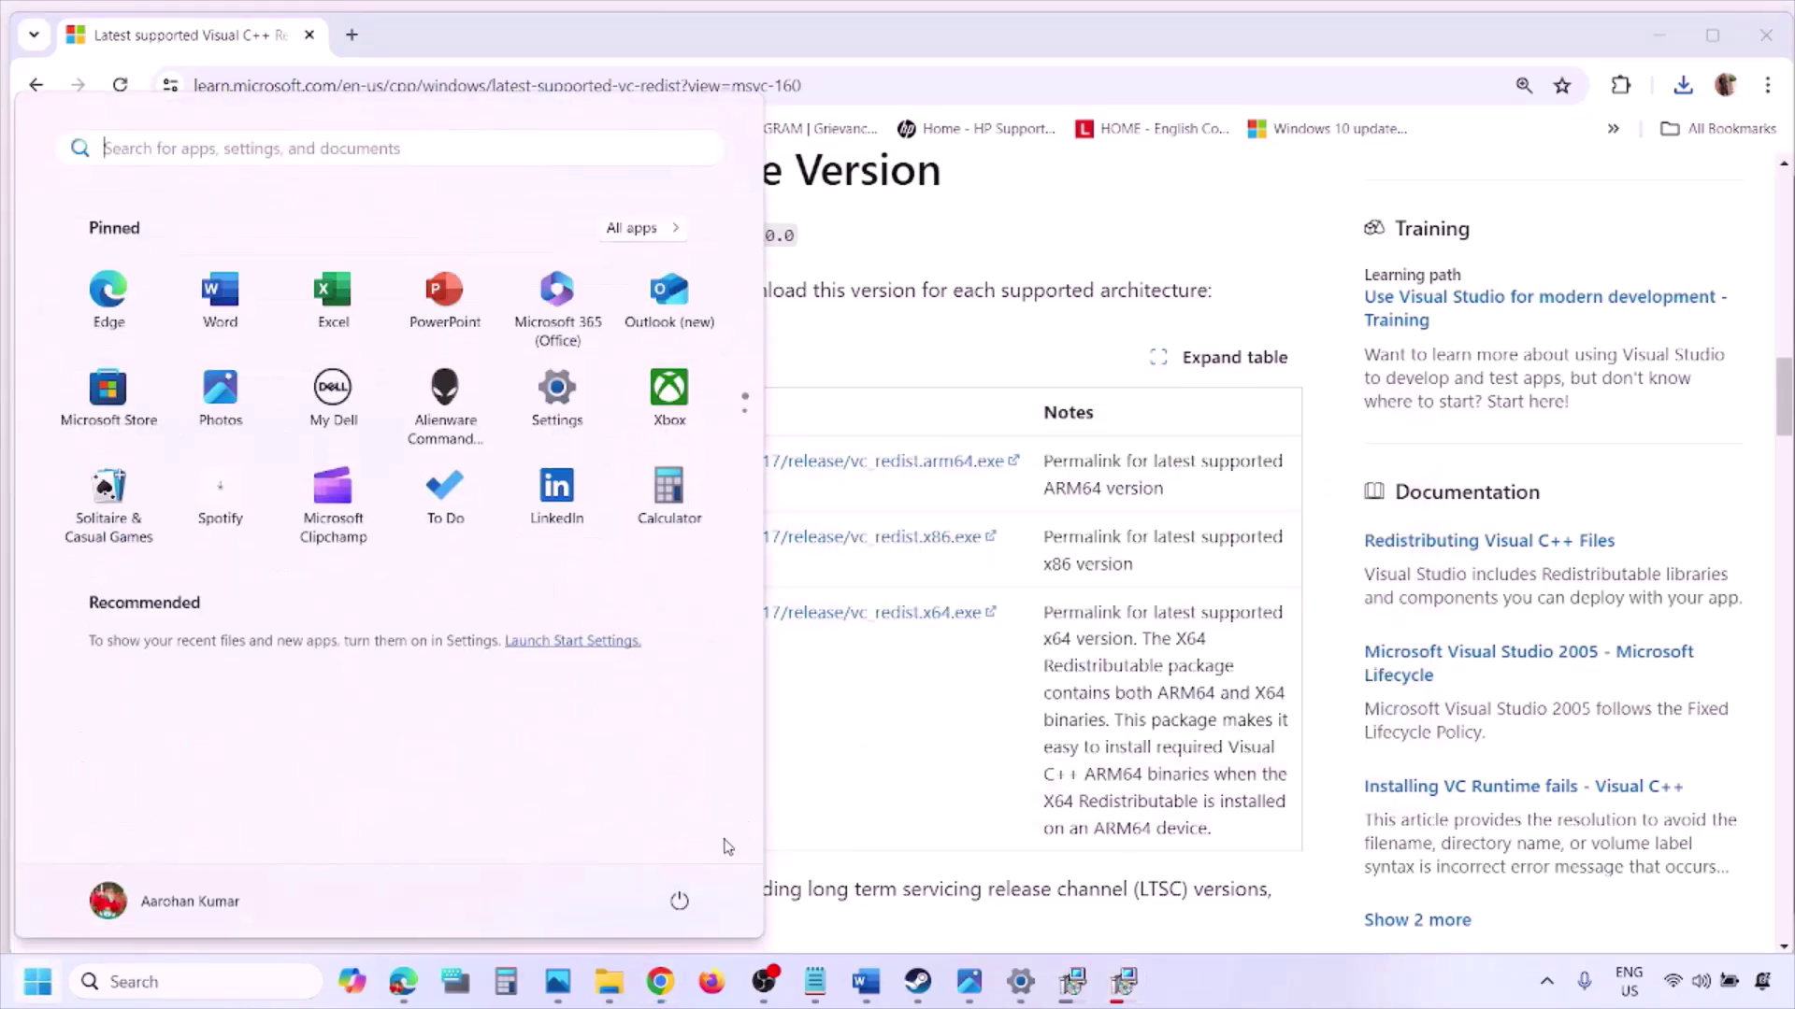
left_click(680, 901)
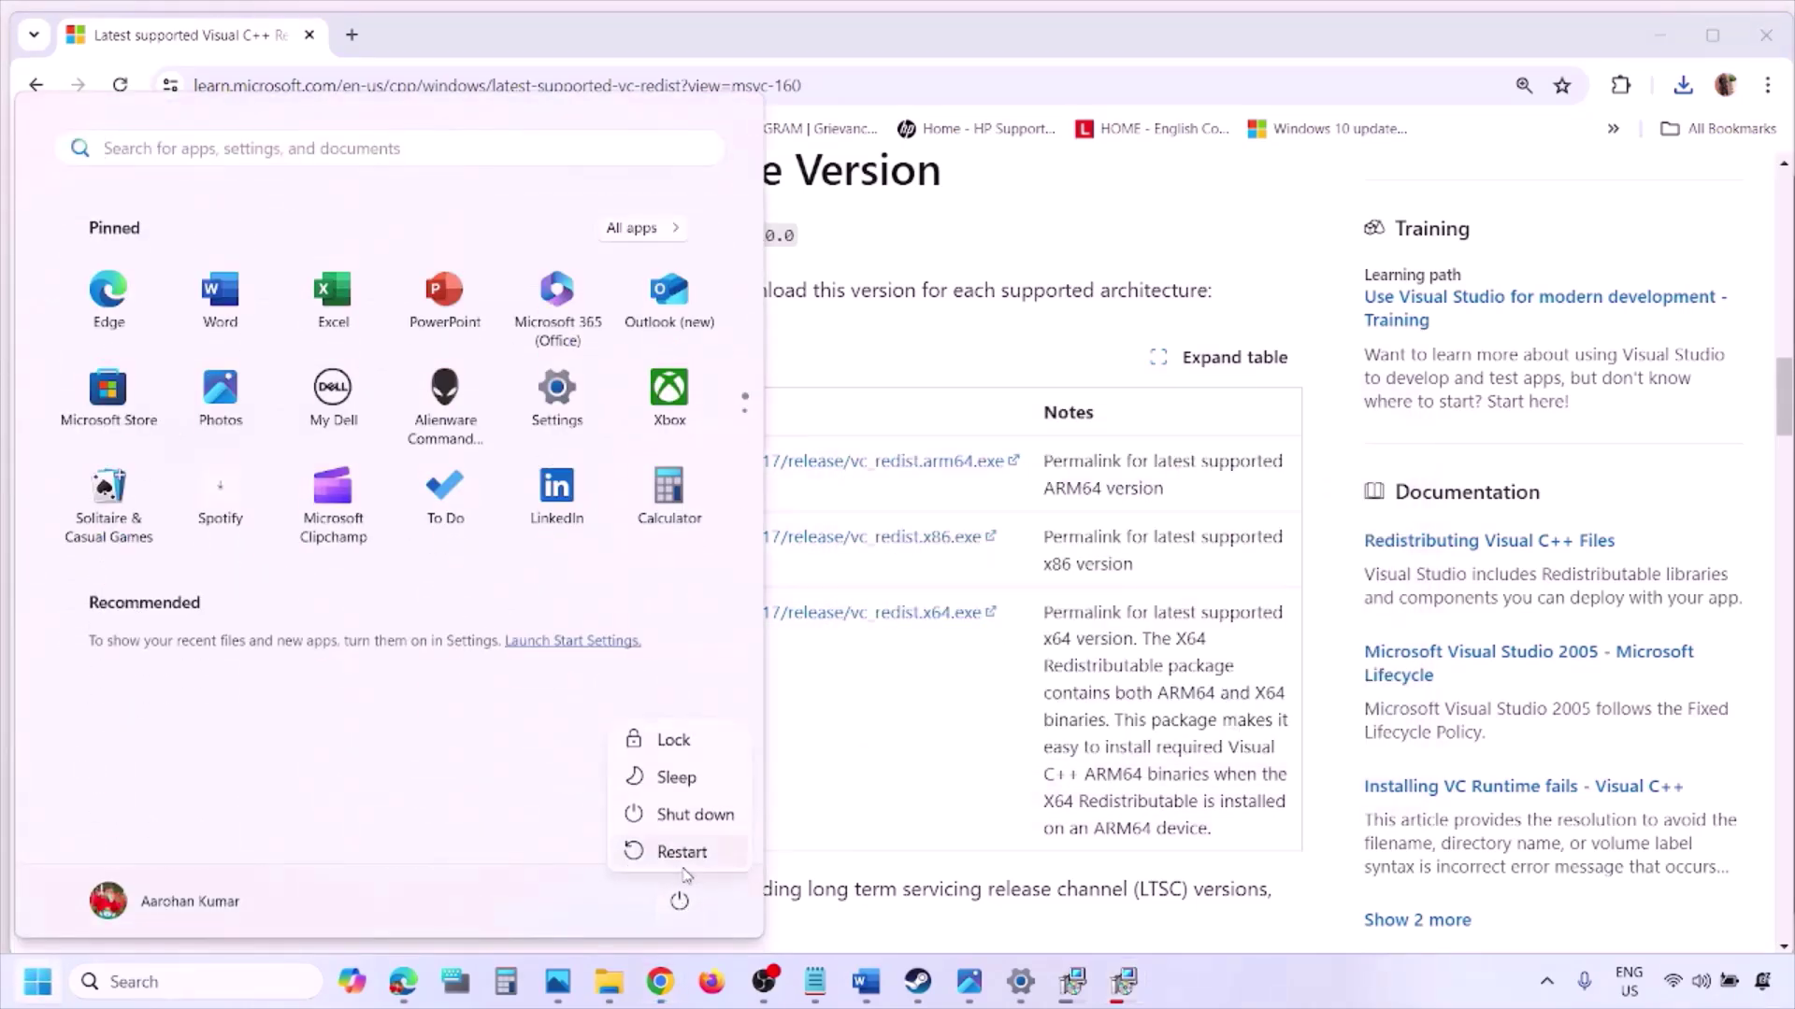
left_click(930, 794)
left_click(930, 795)
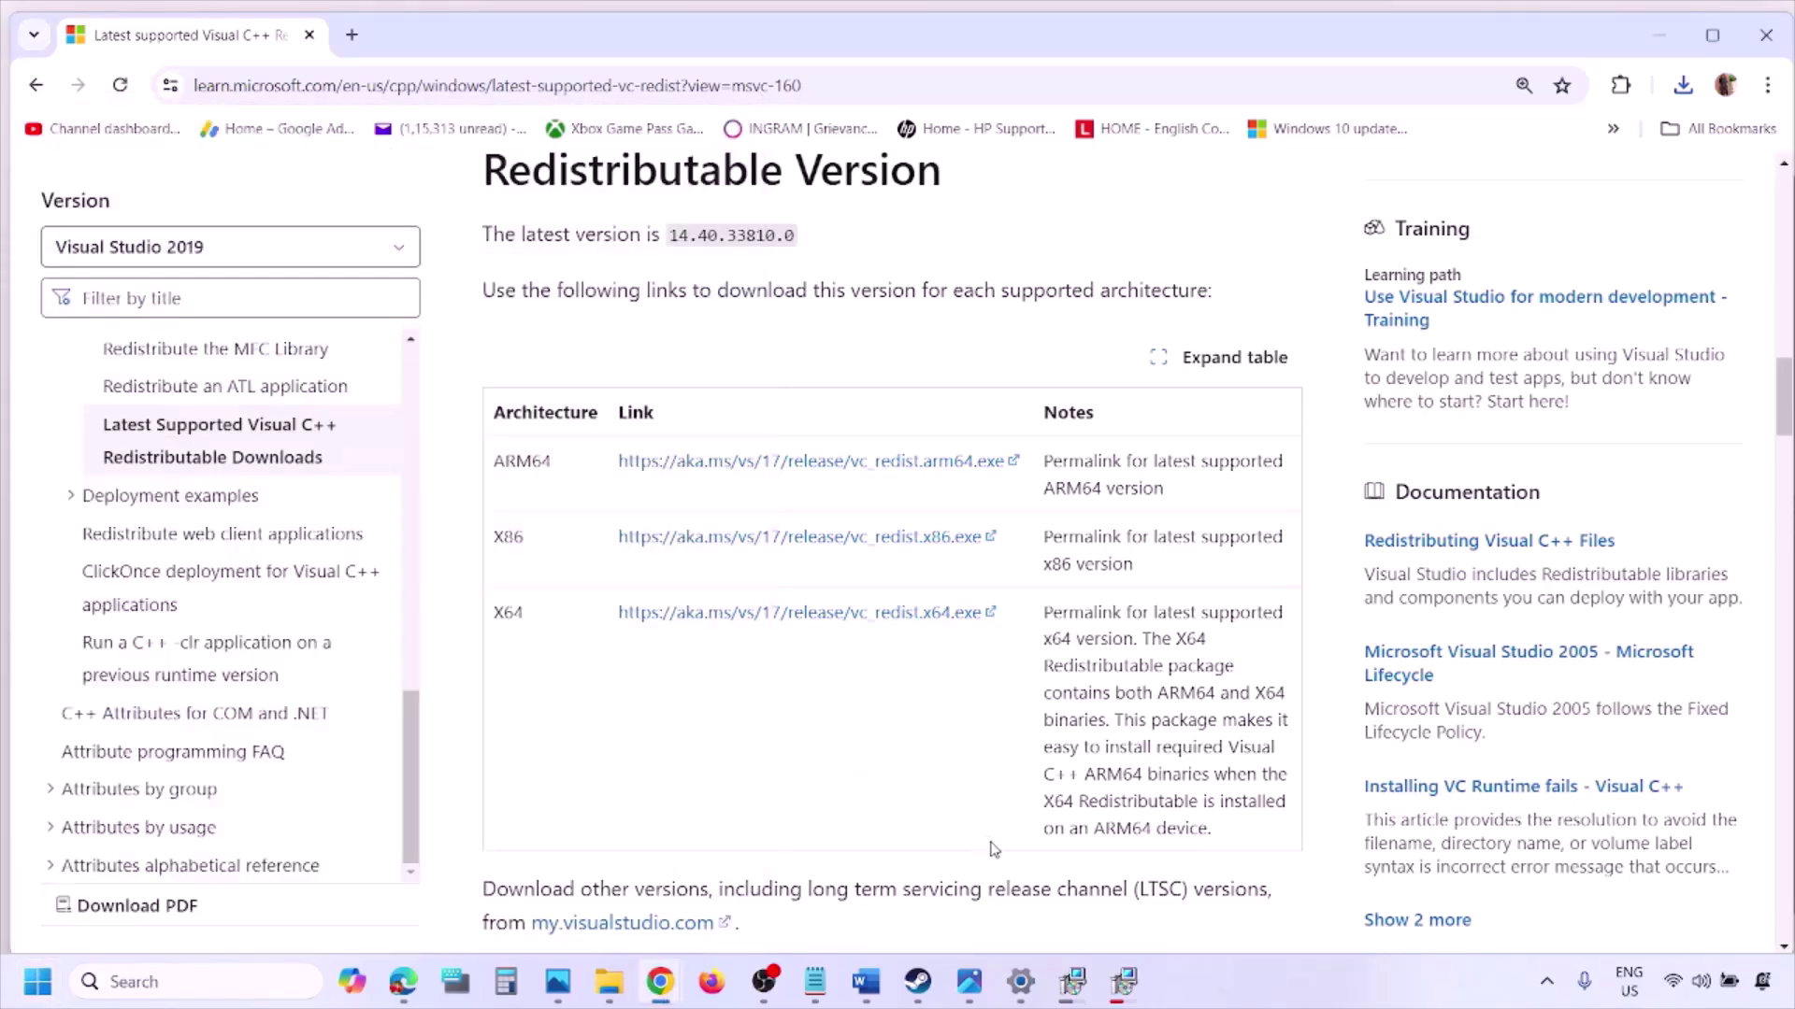
- Show Step 9 in the maximized Word document and highlight its text on unplugging external devices and additional USB adapters
left_click(877, 972)
scroll(769, 634, "down", 2)
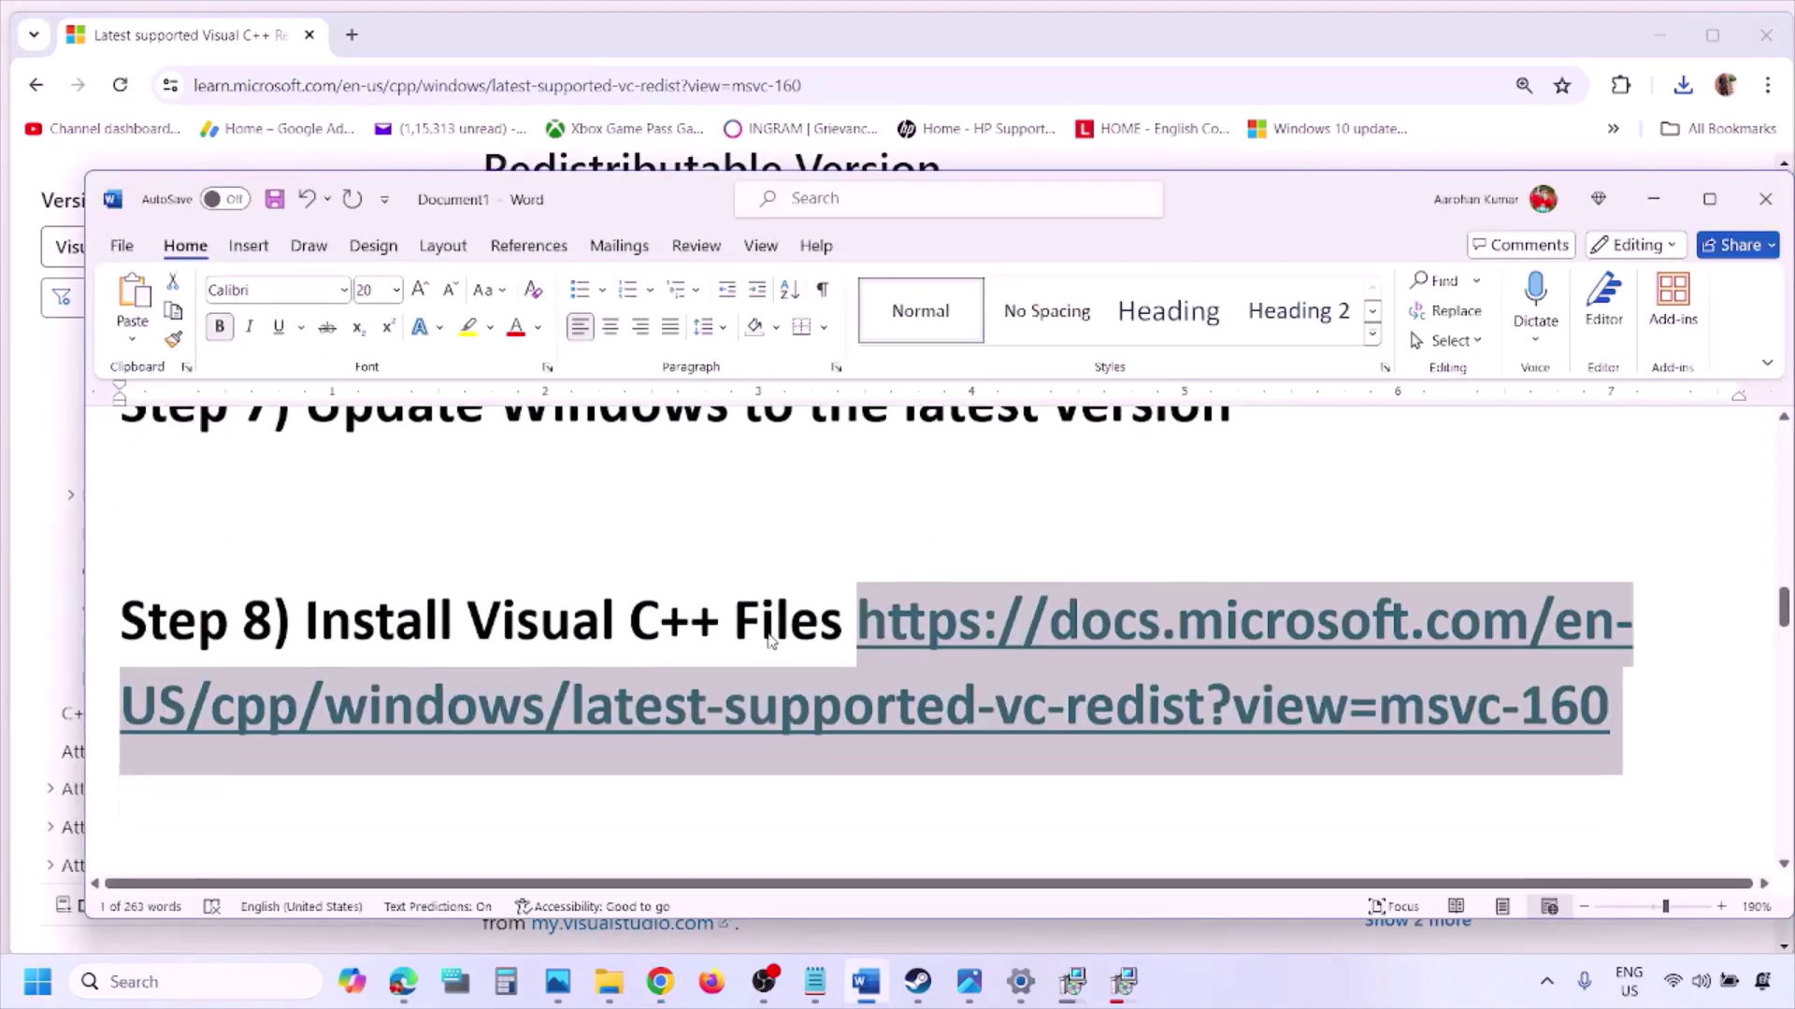
scroll(769, 633, "down", 2)
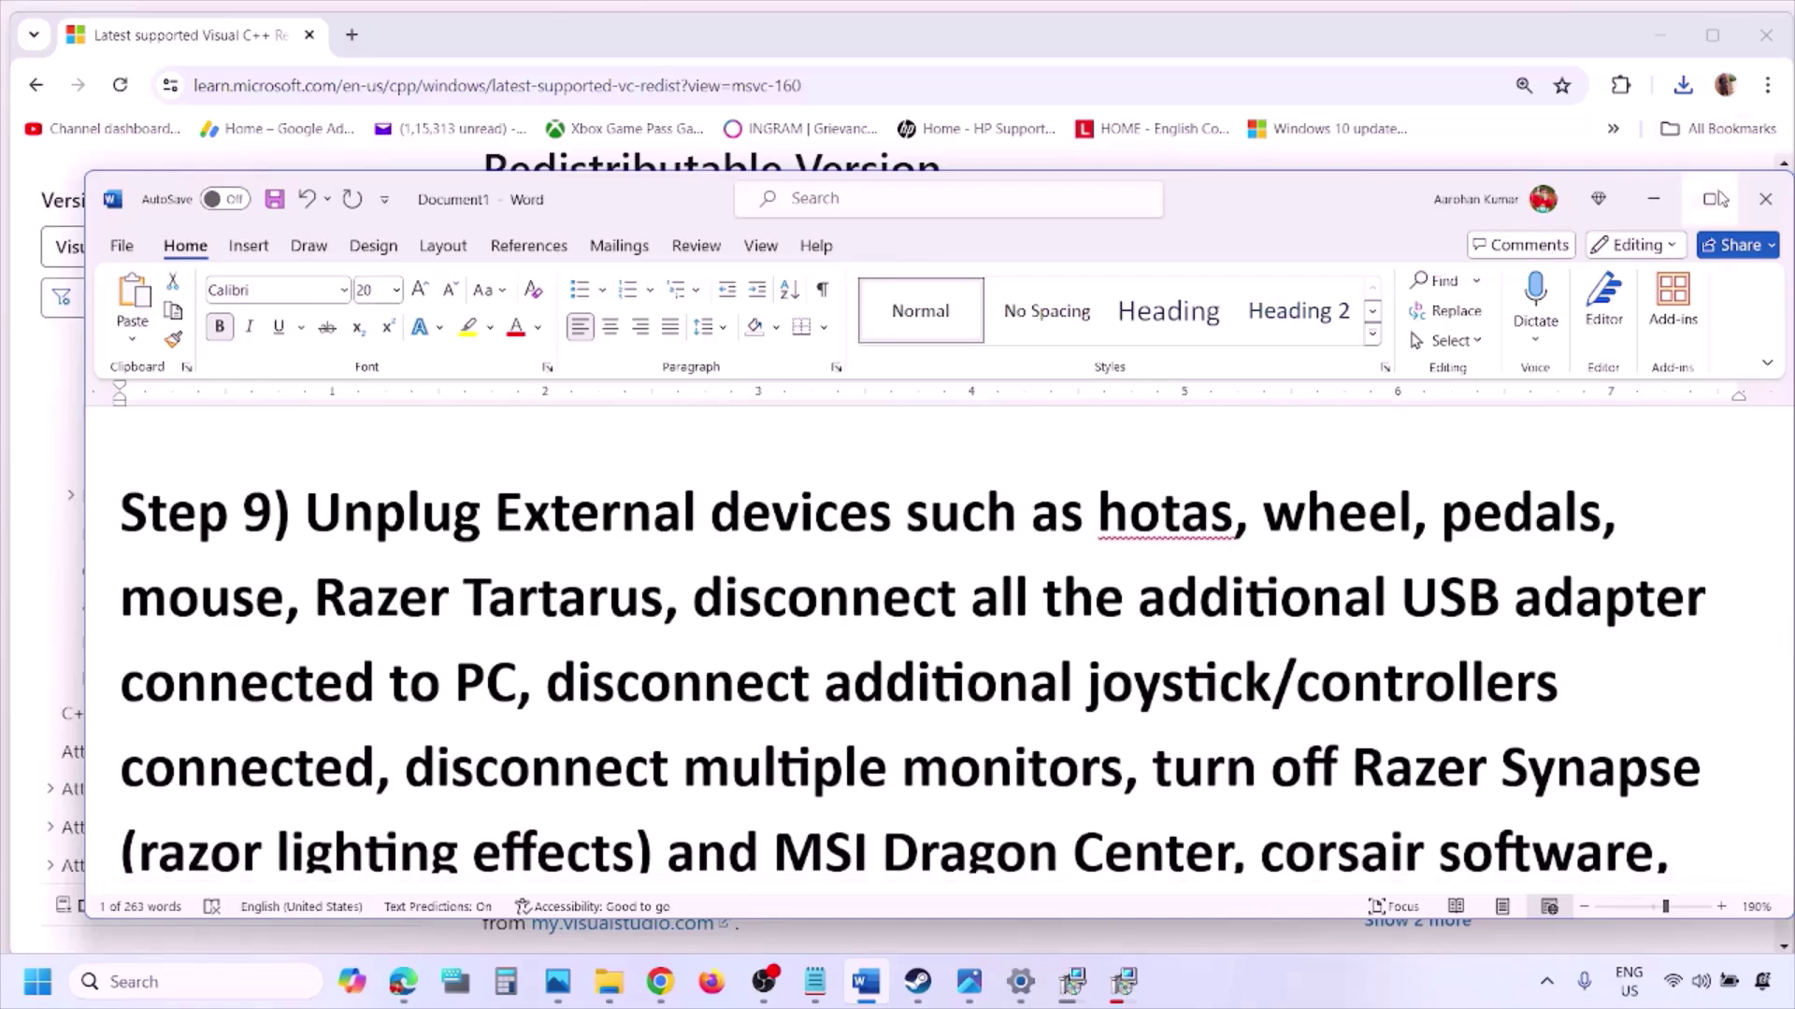
left_click(1711, 199)
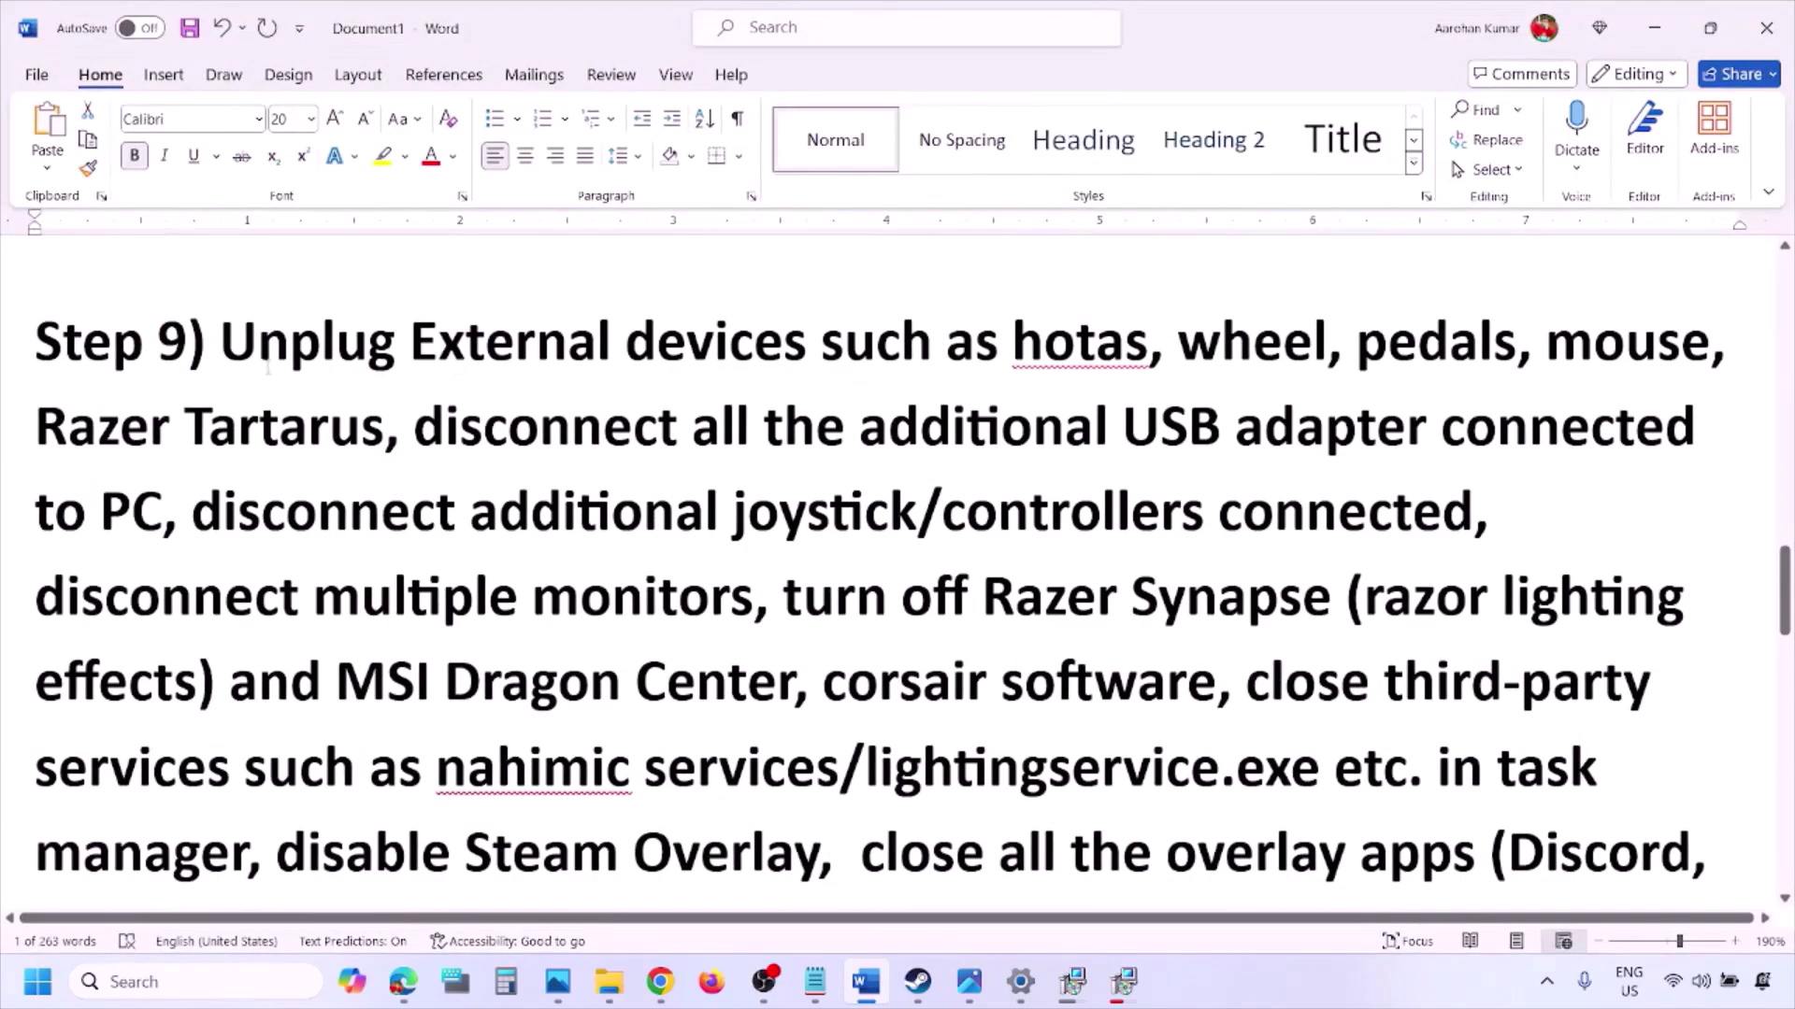
left_click_drag(227, 348, 1332, 430)
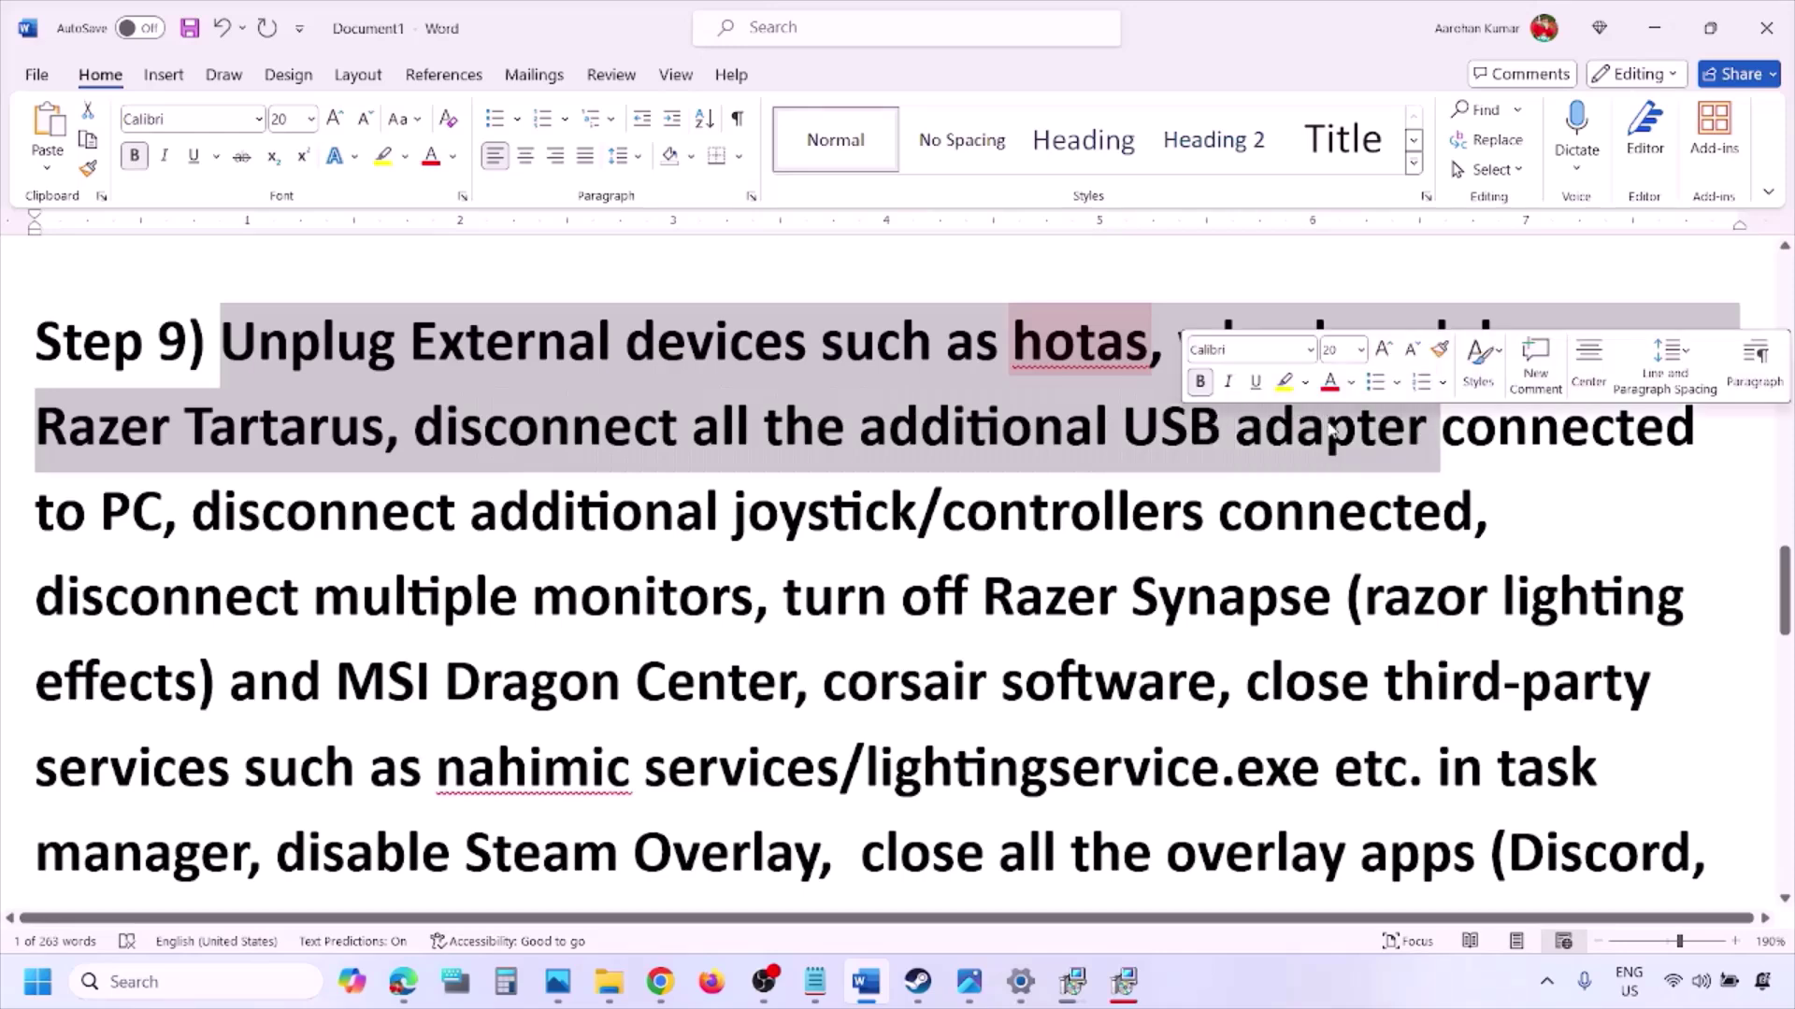
left_click(1178, 430)
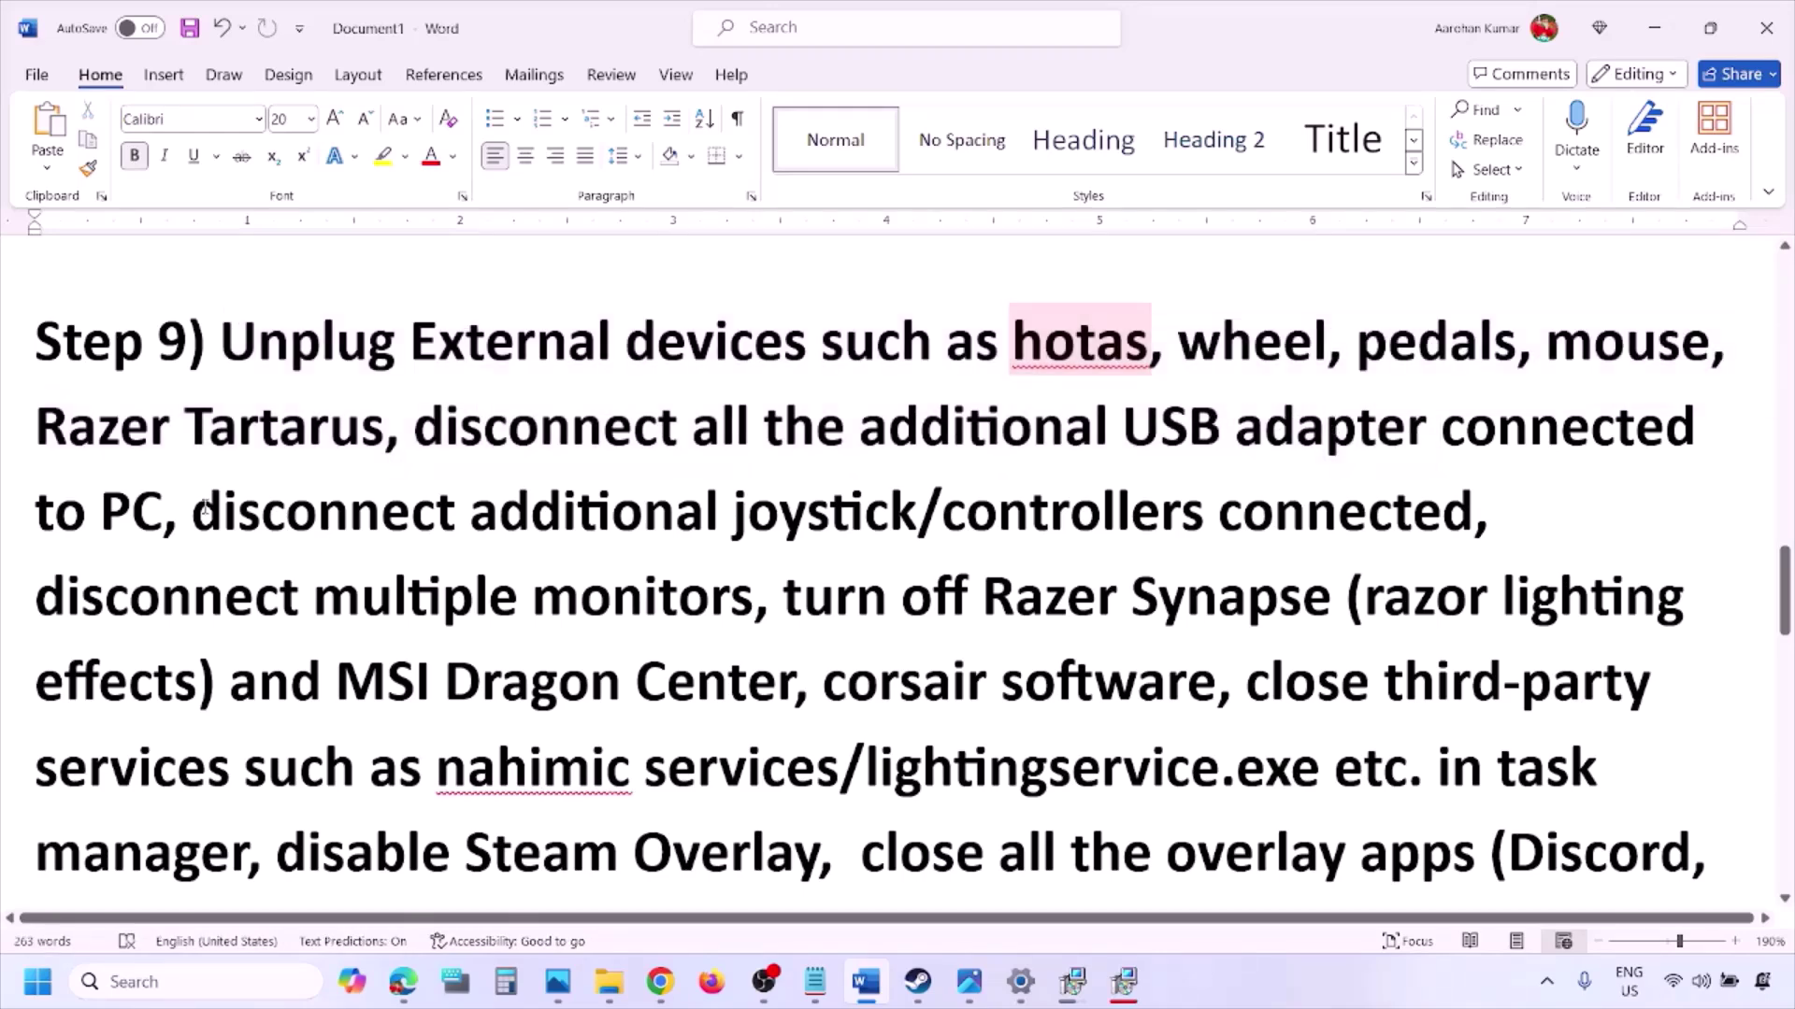
- Highlight the Step 9 instructions on disconnecting additional joysticks or controllers and multiple monitors
left_click_drag(204, 511, 1243, 523)
left_click(1191, 563)
left_click_drag(62, 601, 753, 603)
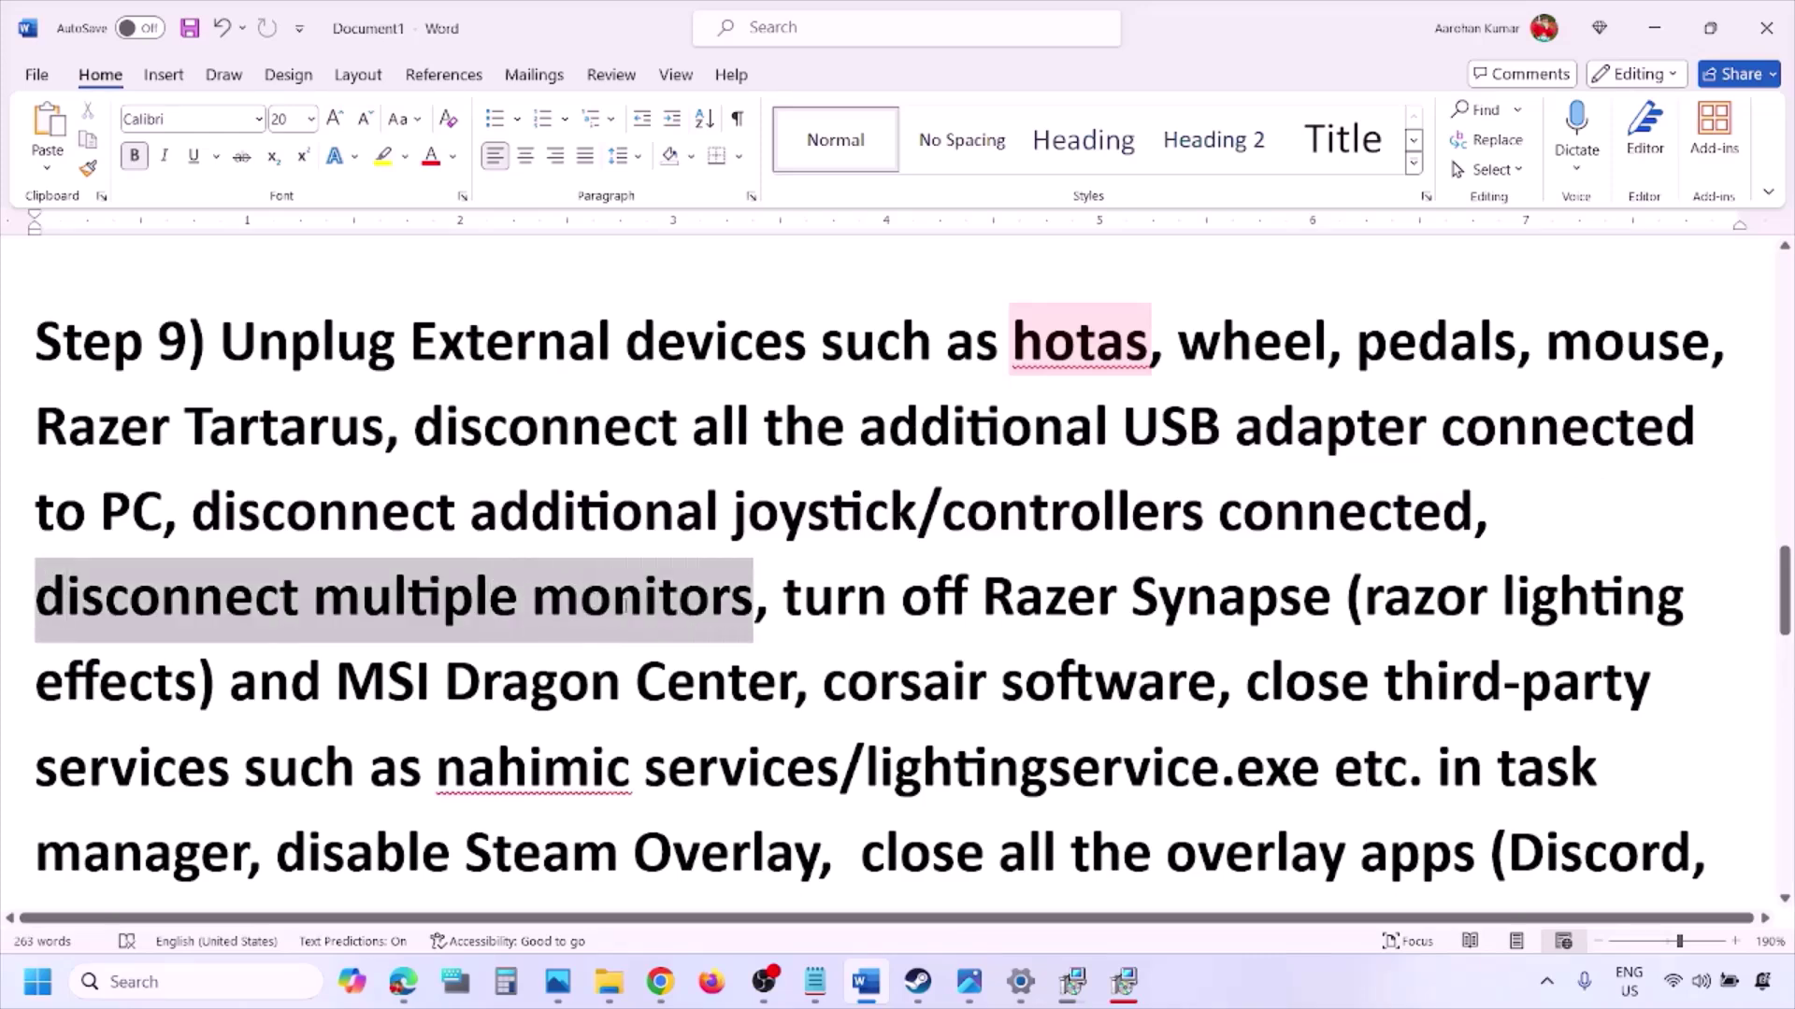
- Highlight the Step 9 text on turning off Razer Synapse and third-party services, and "disable Steam Overlay"
scroll(747, 560, "down", 1)
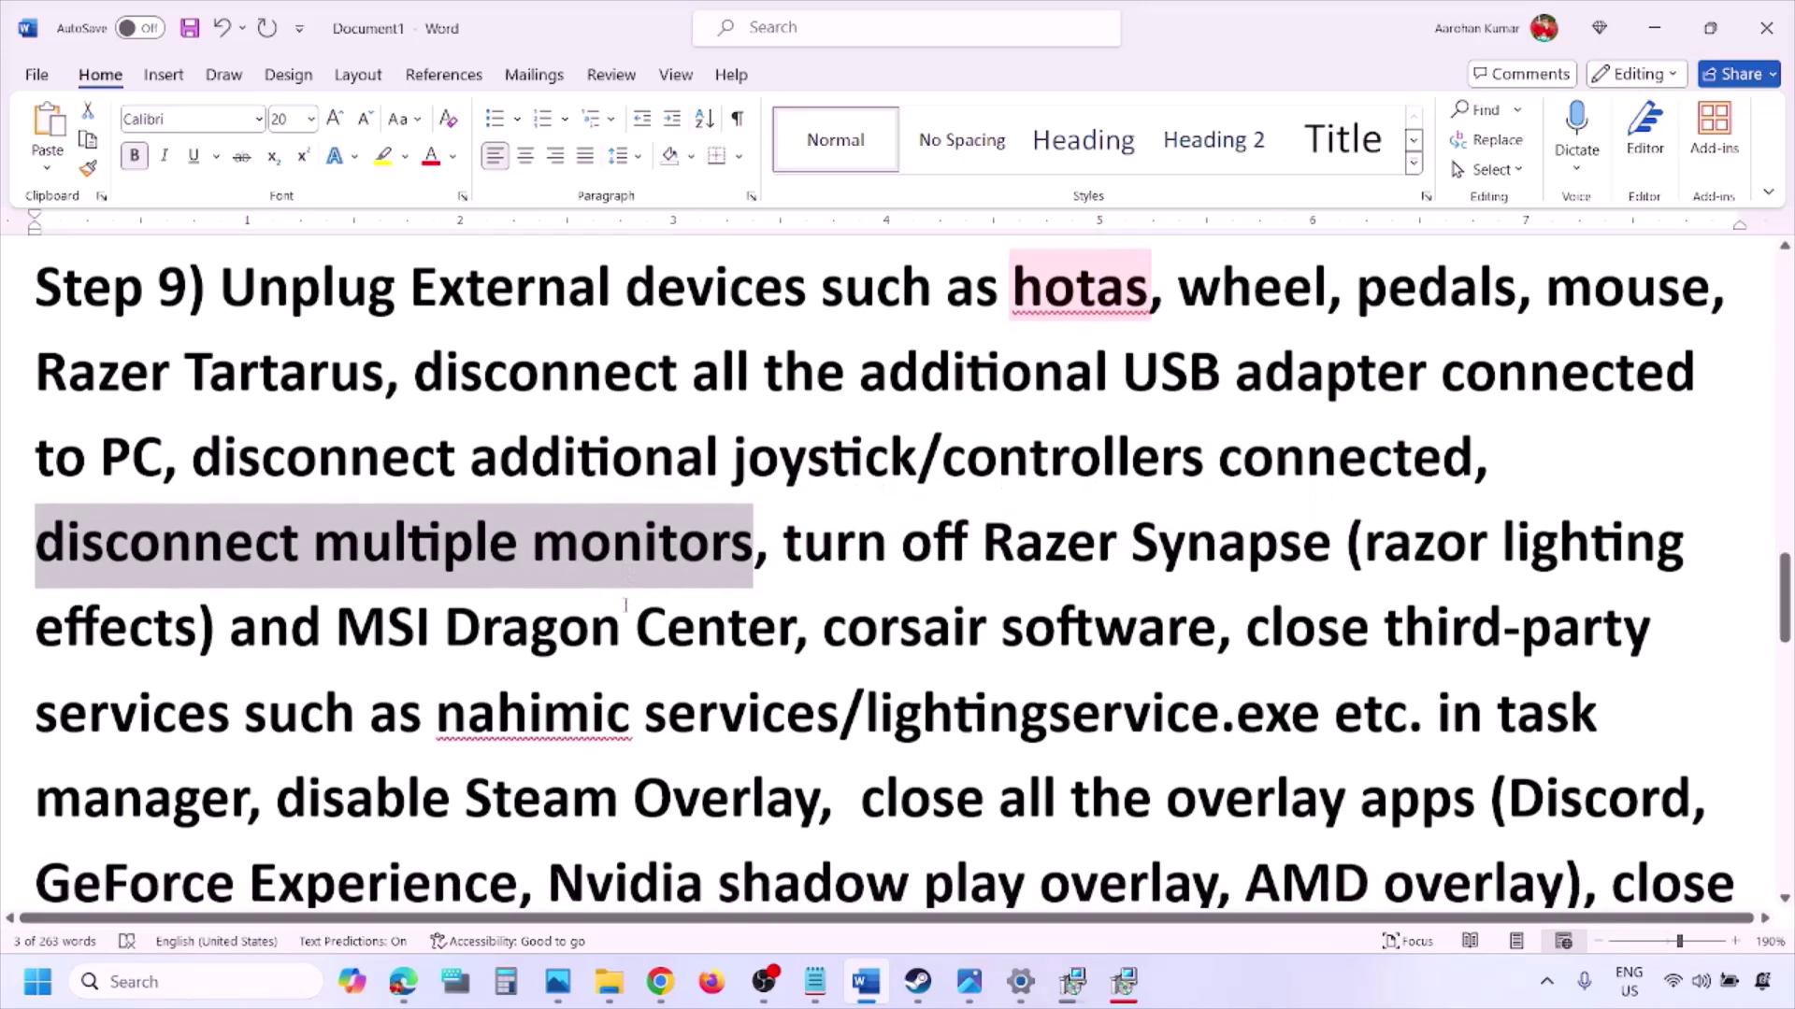
left_click_drag(789, 493, 251, 759)
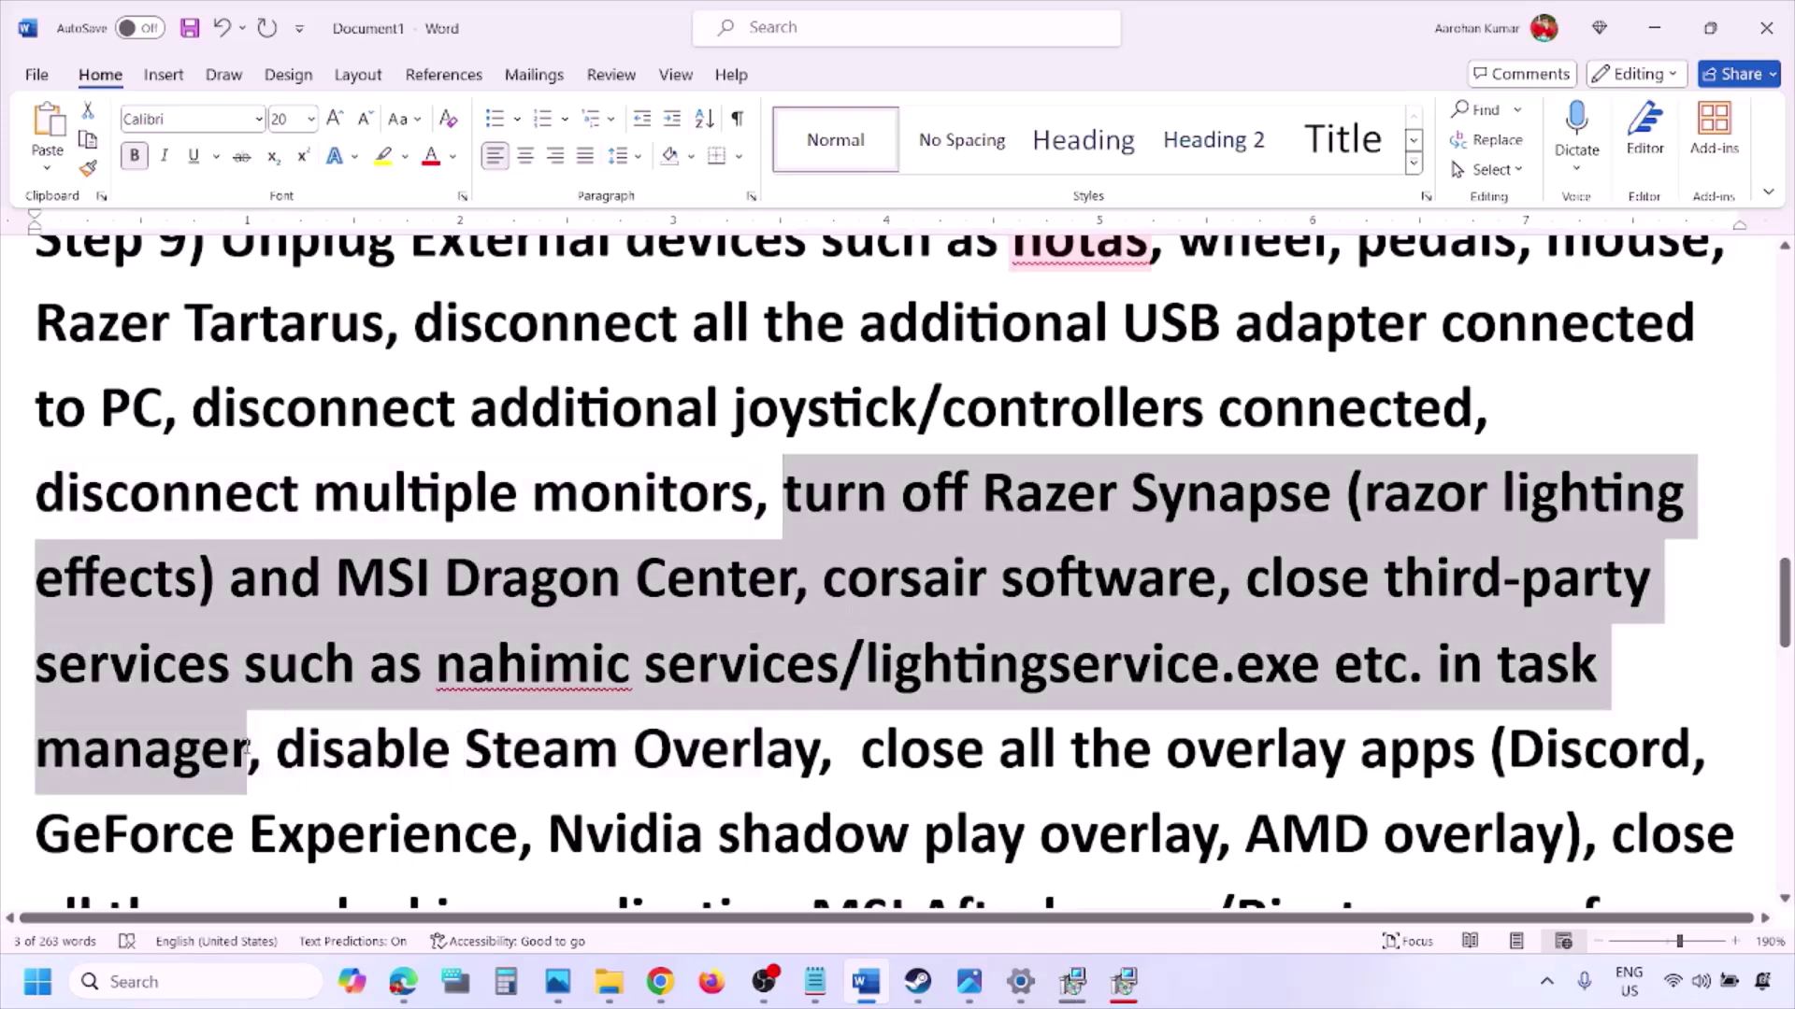
scroll(358, 636, "down", 1)
left_click_drag(277, 649, 819, 649)
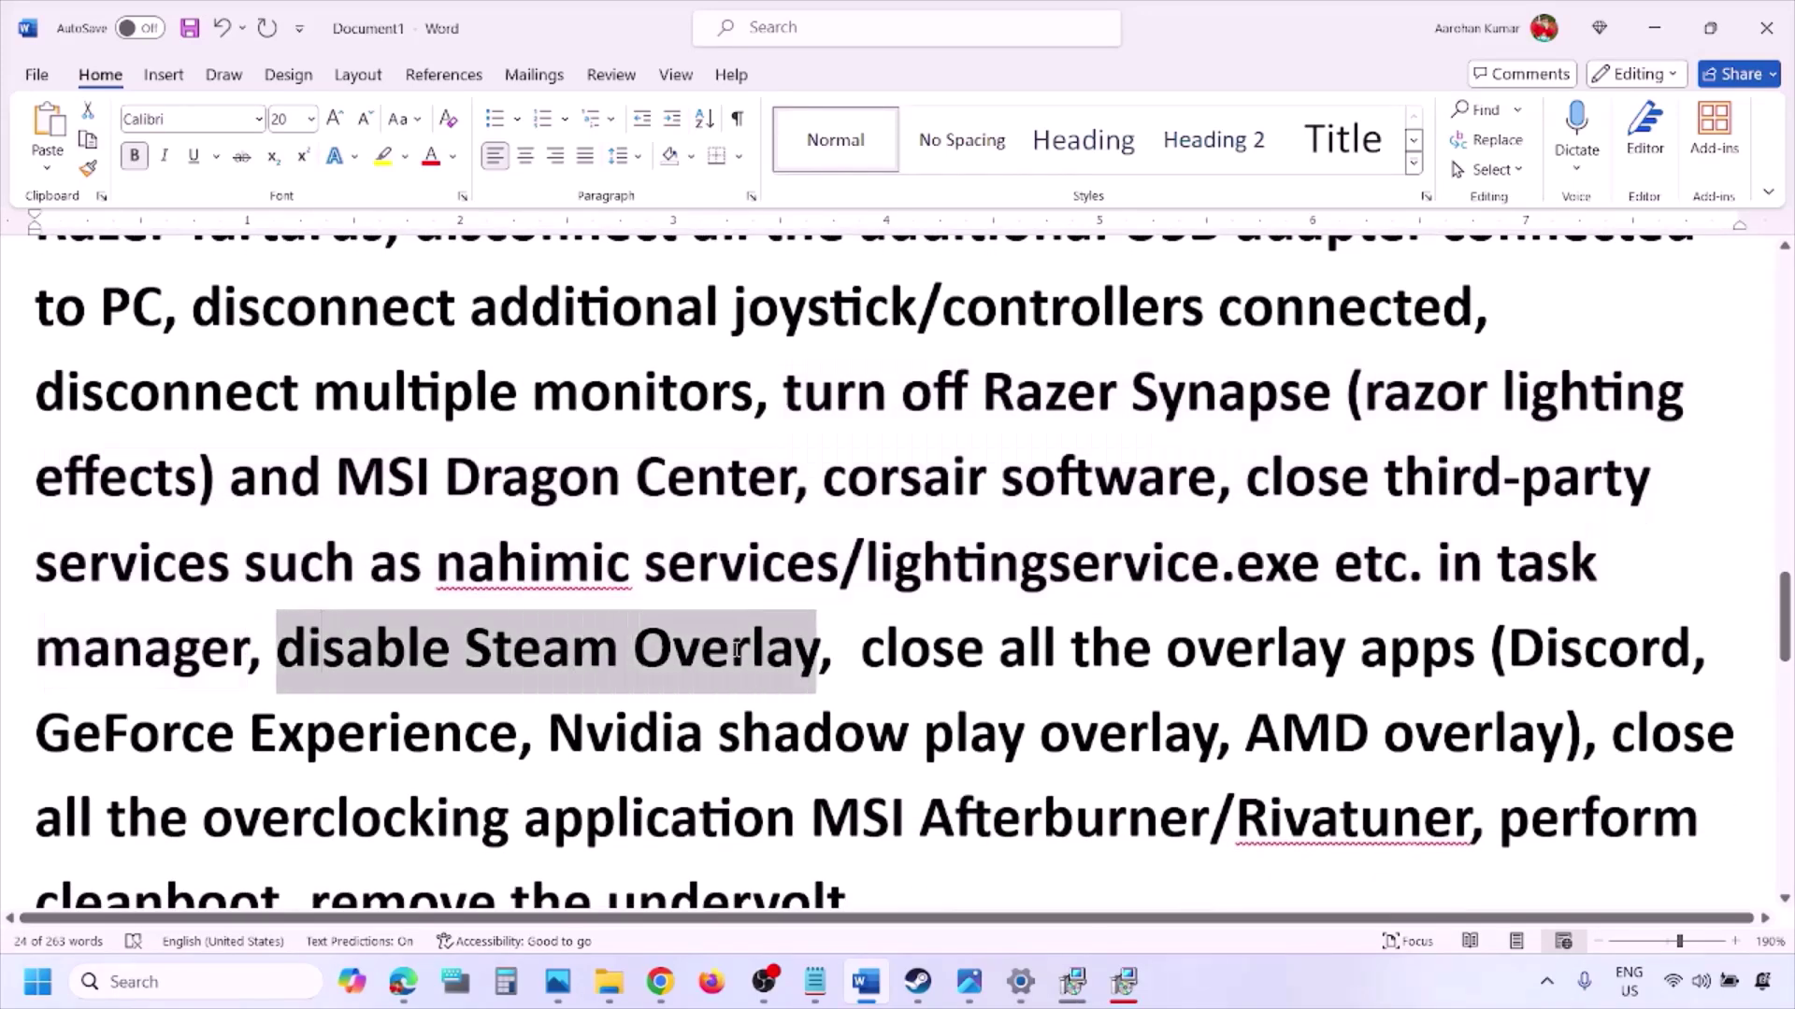
- Examine the Steam library screenshot 0.png in Photos, showing the game's Properties entry, and advance to the next image
left_click(1240, 992)
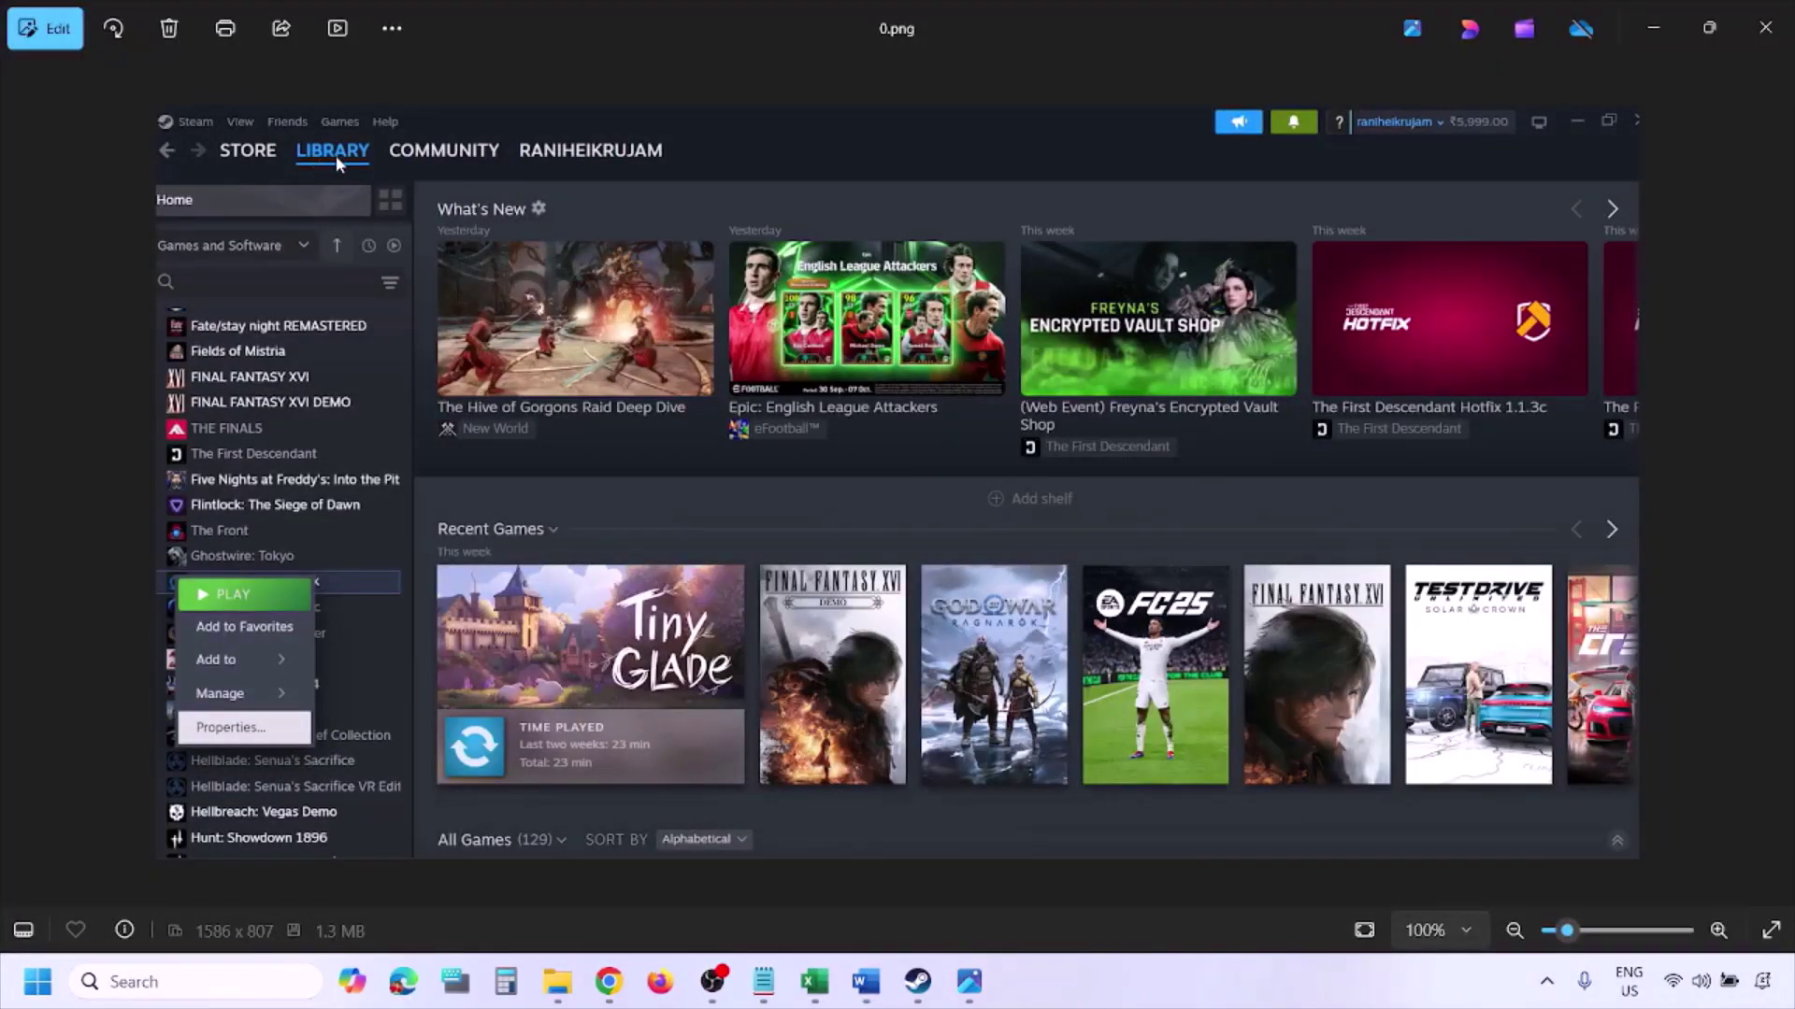
scroll(334, 155, "up", 1)
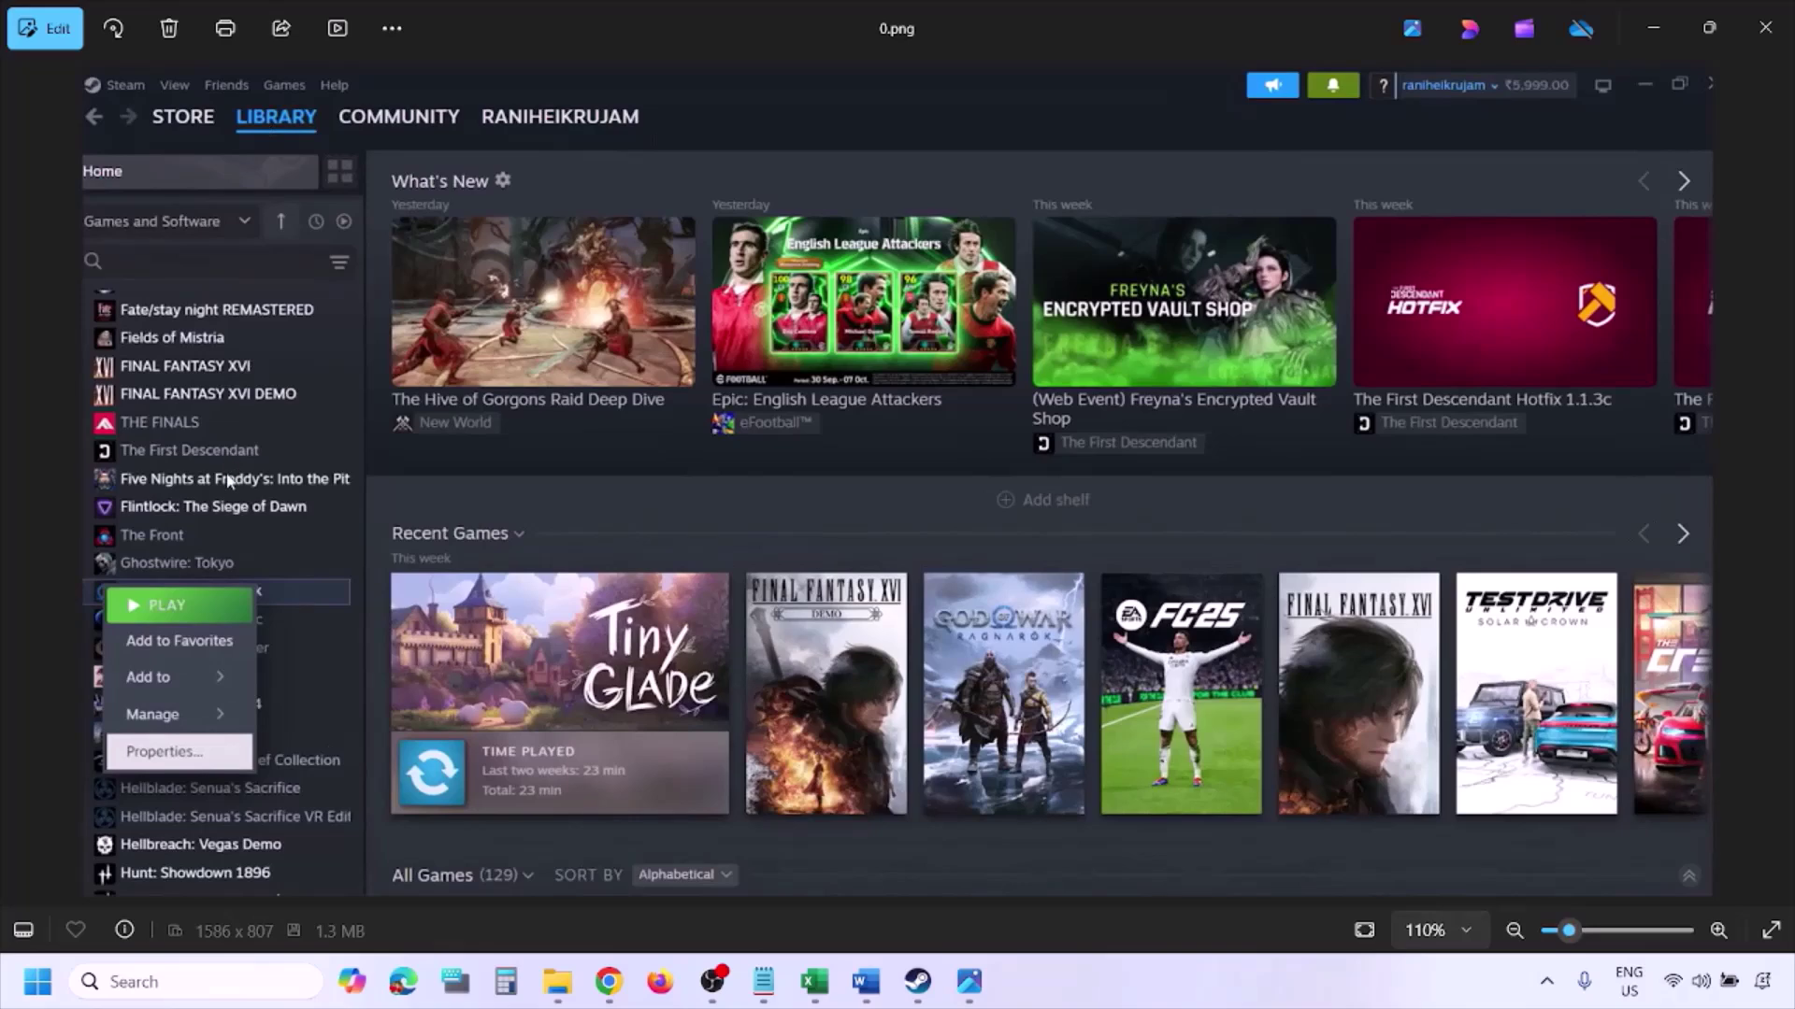
scroll(228, 481, "down", 1)
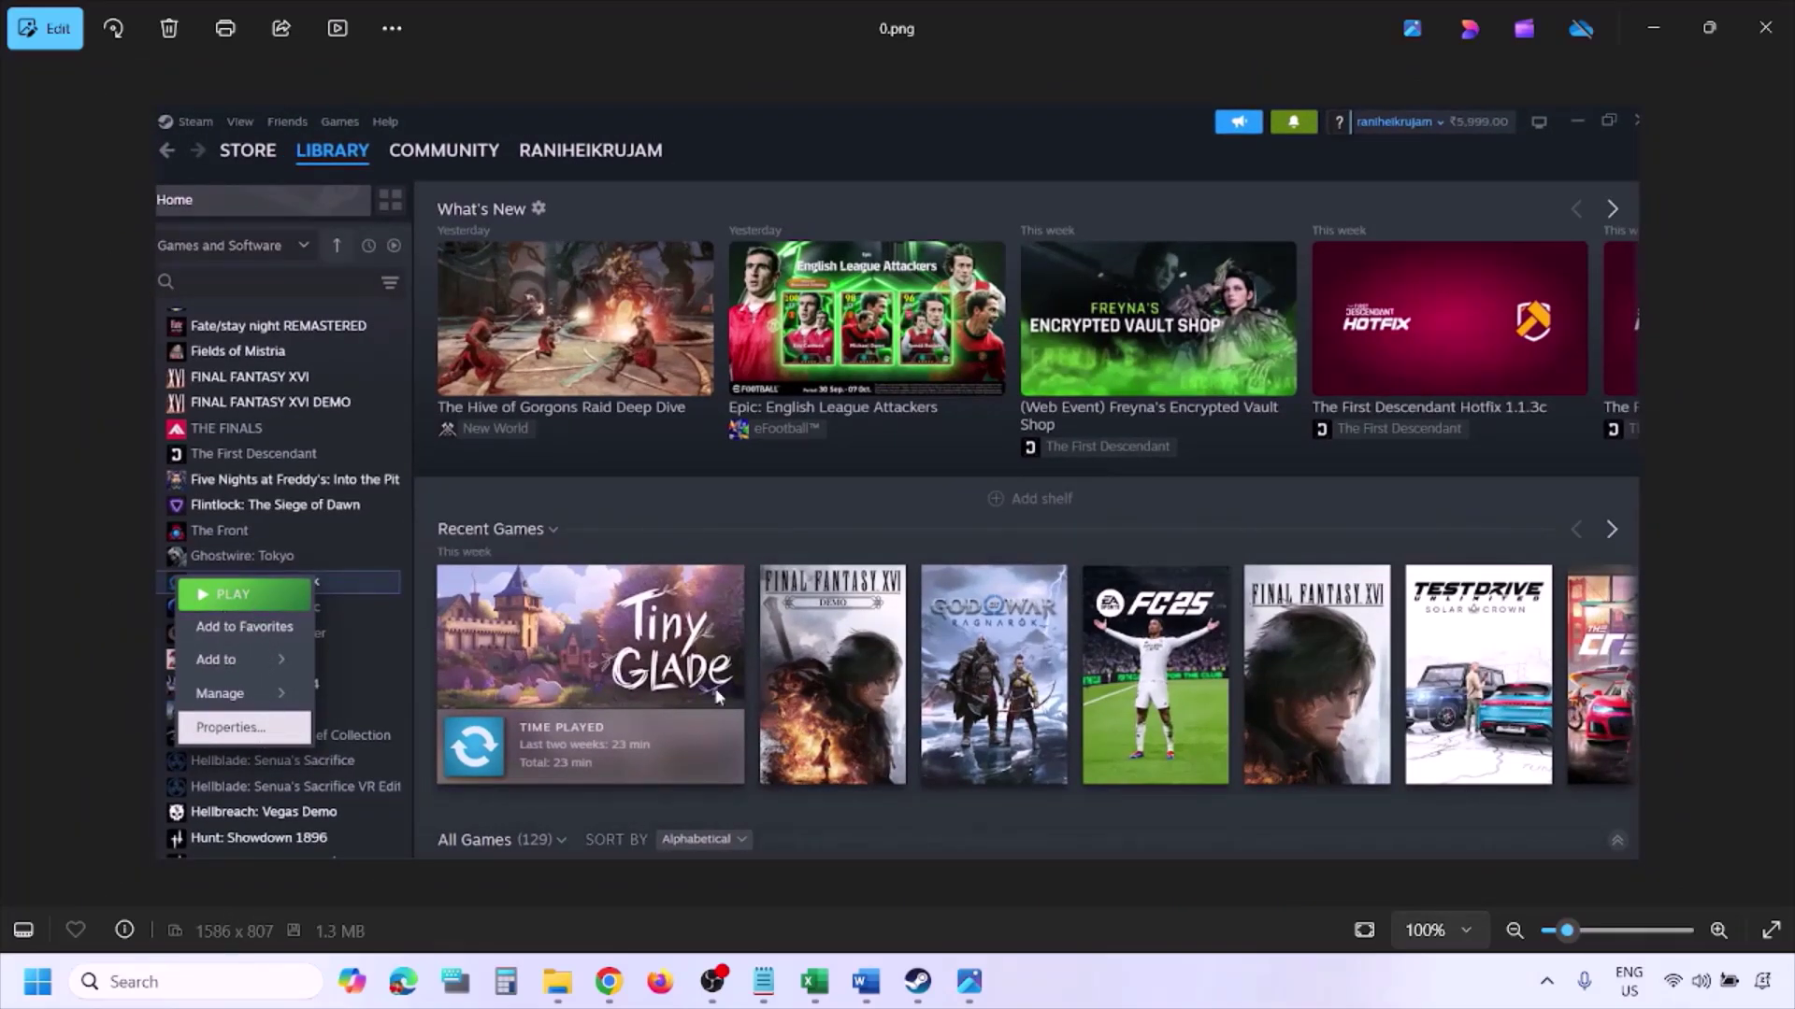
key("Right")
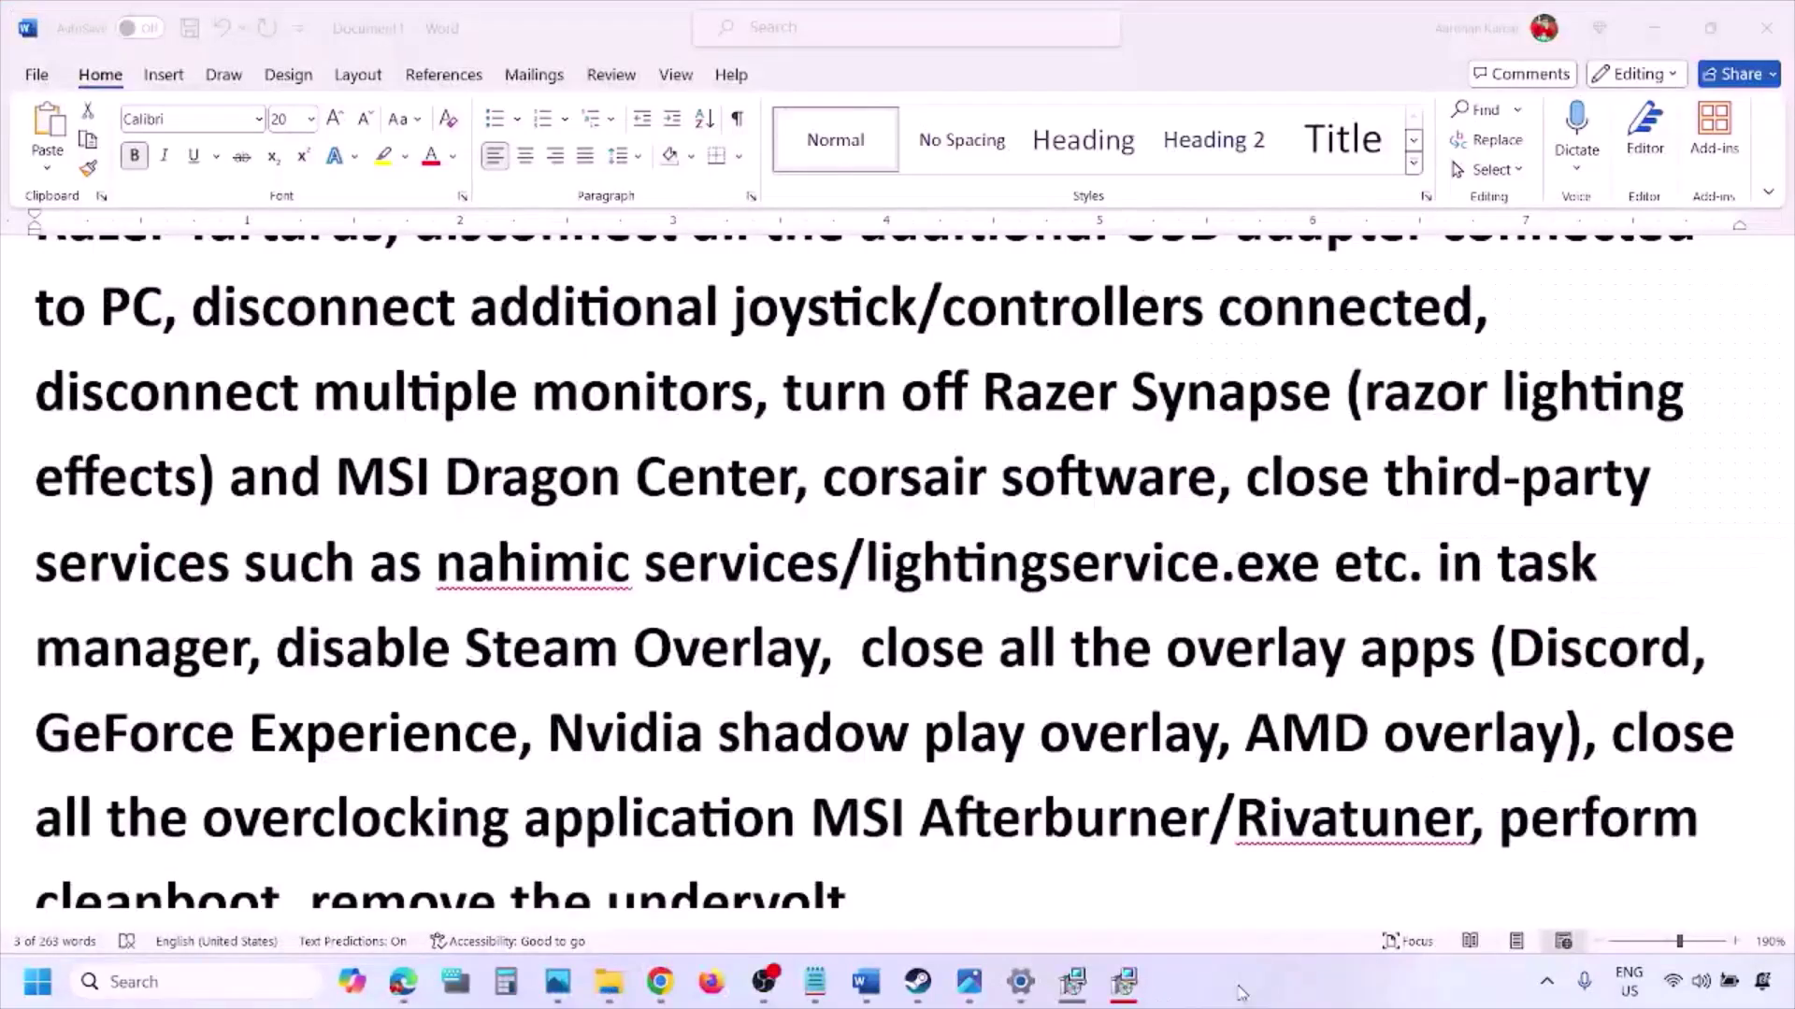
- Turn off the in-game overlay in Discord's Game Overlay settings and in the GeForce Experience general settings
scroll(1105, 768, "down", 2)
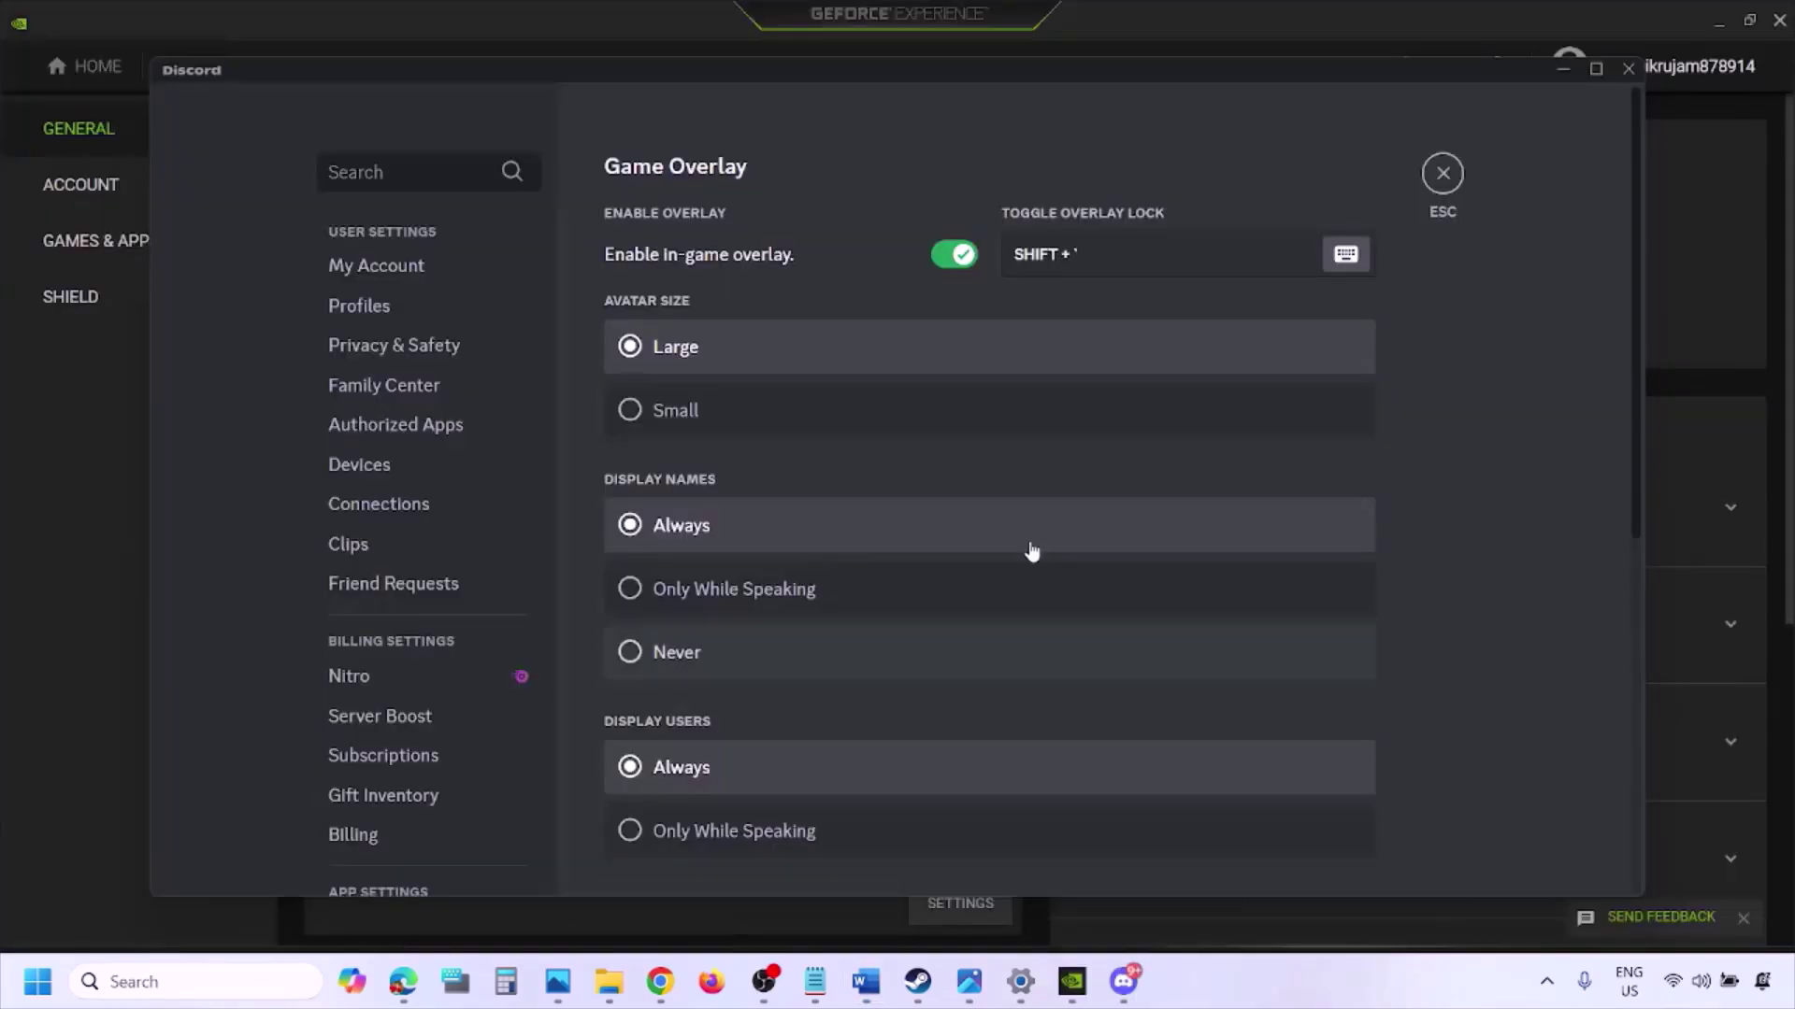
scroll(440, 499, "down", 10)
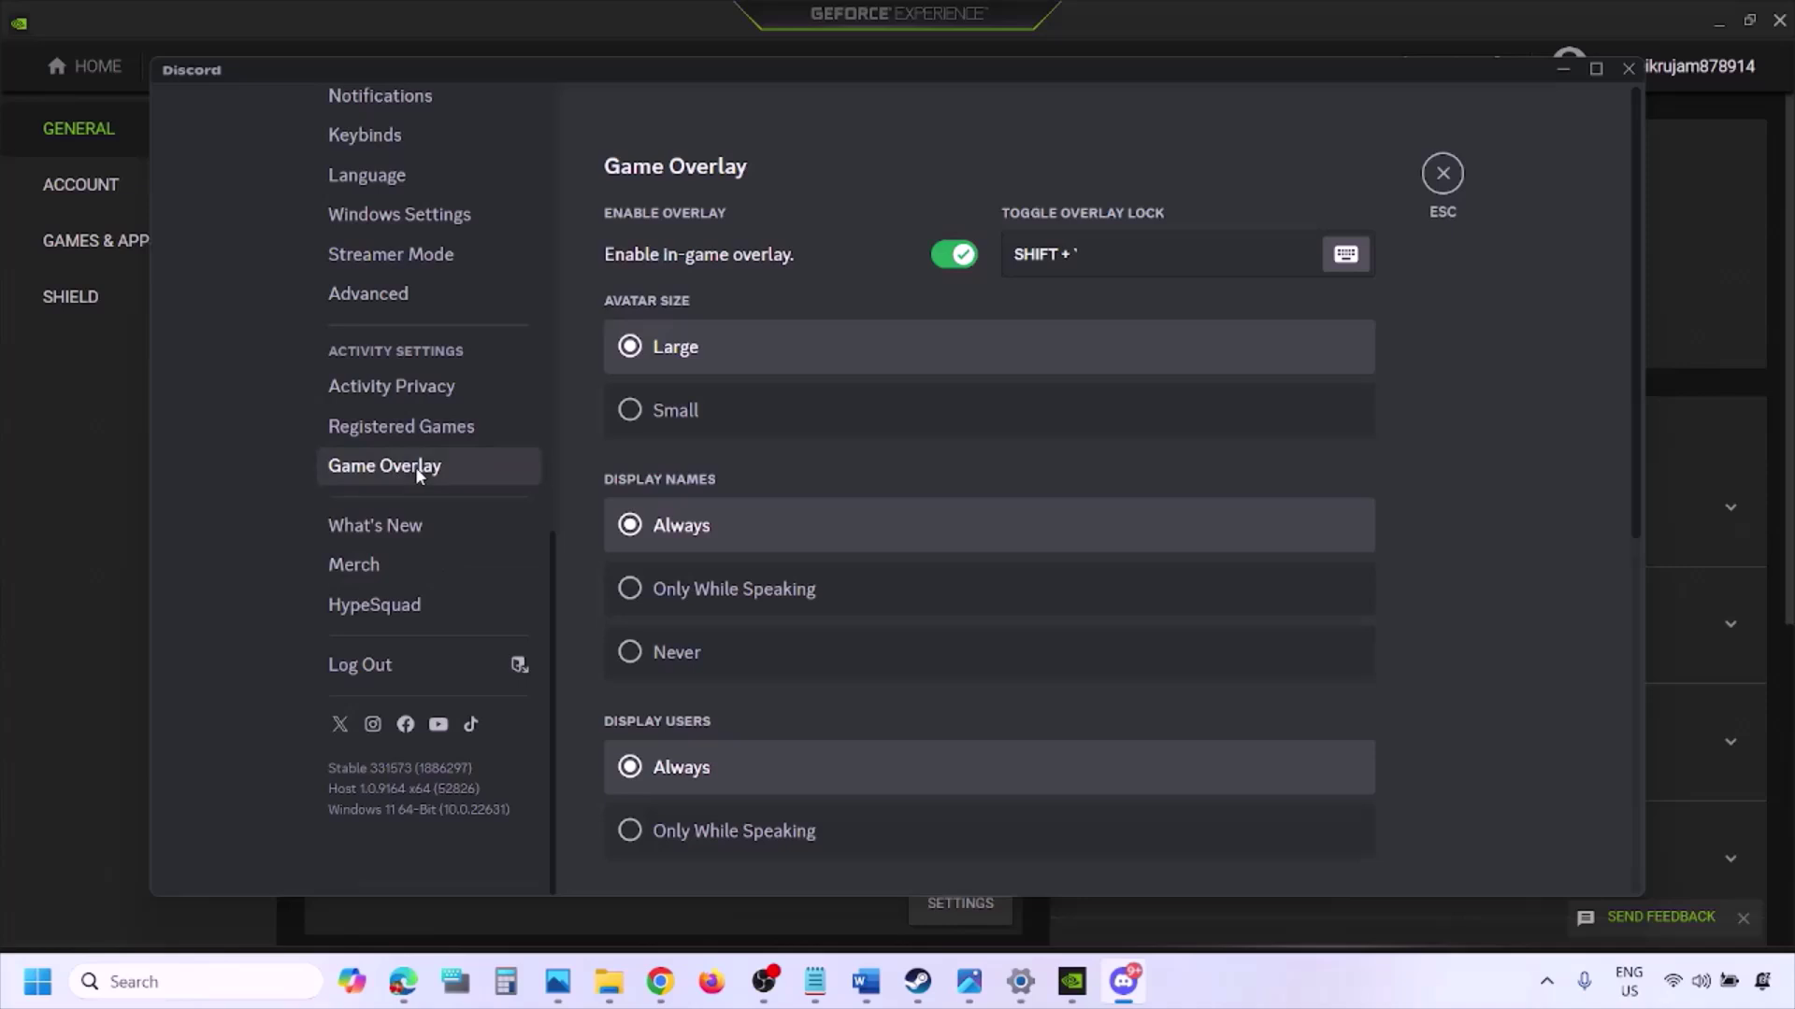
left_click(415, 468)
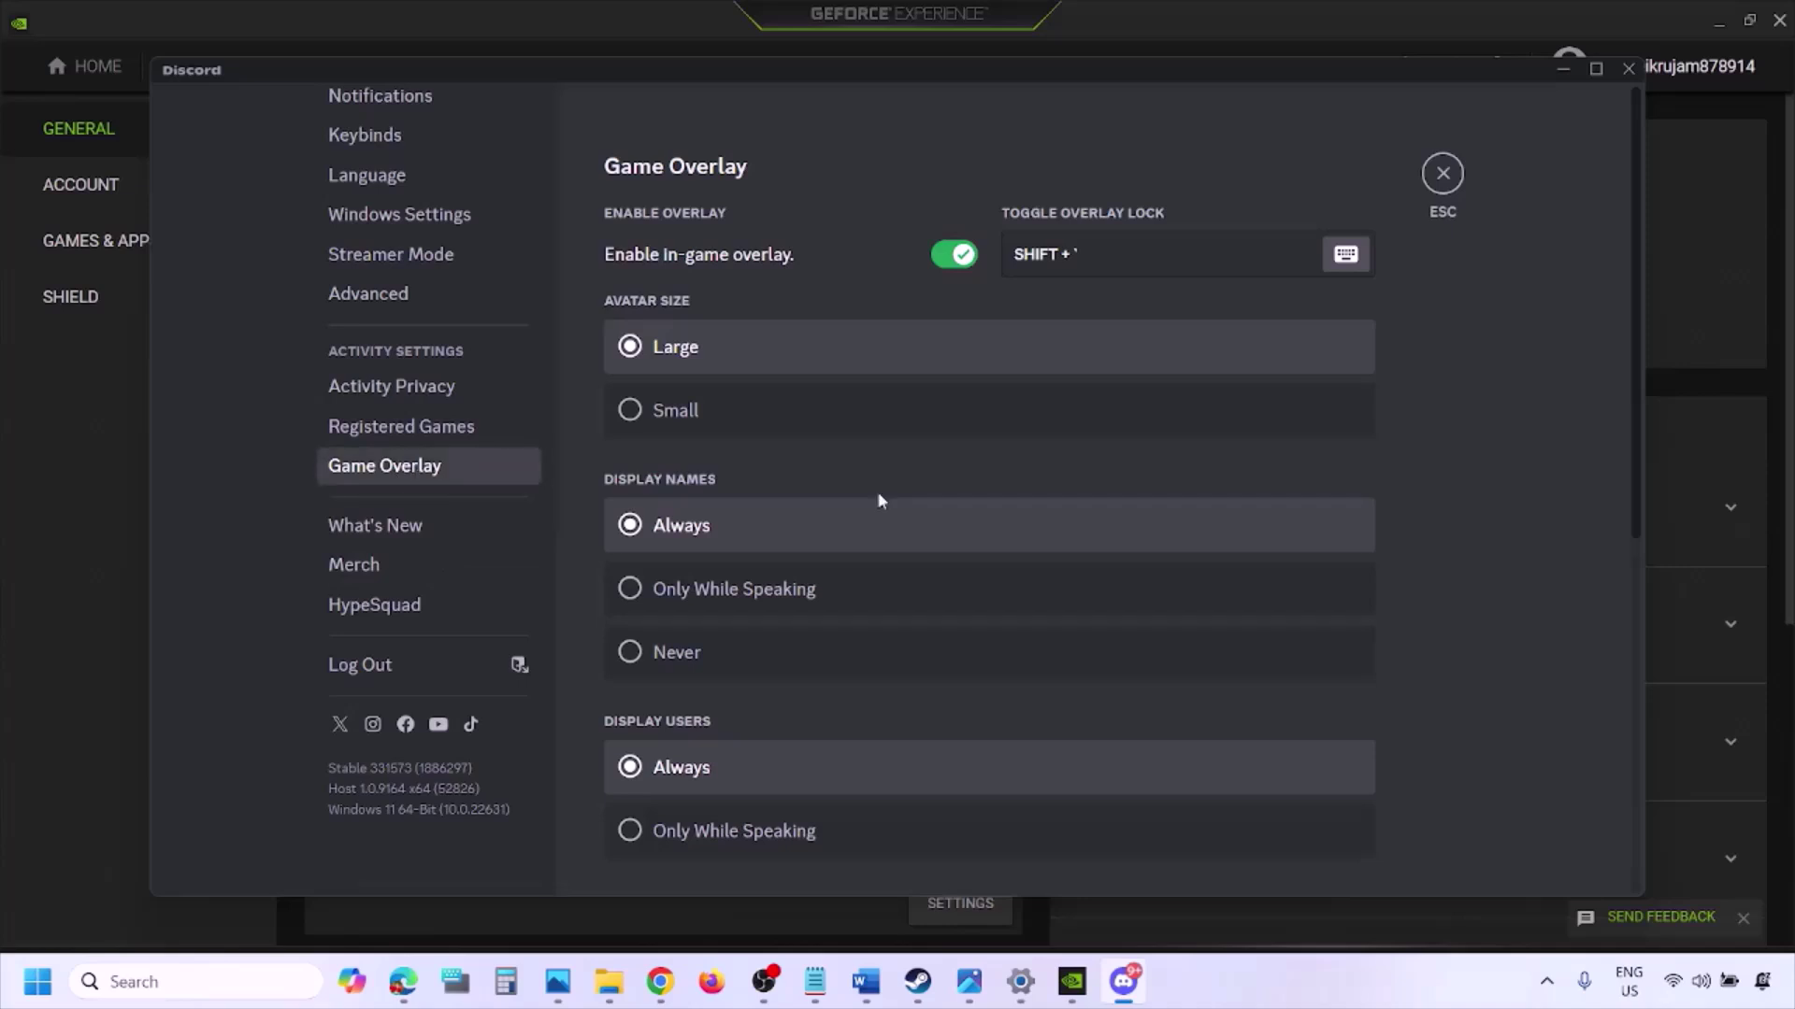
left_click(946, 258)
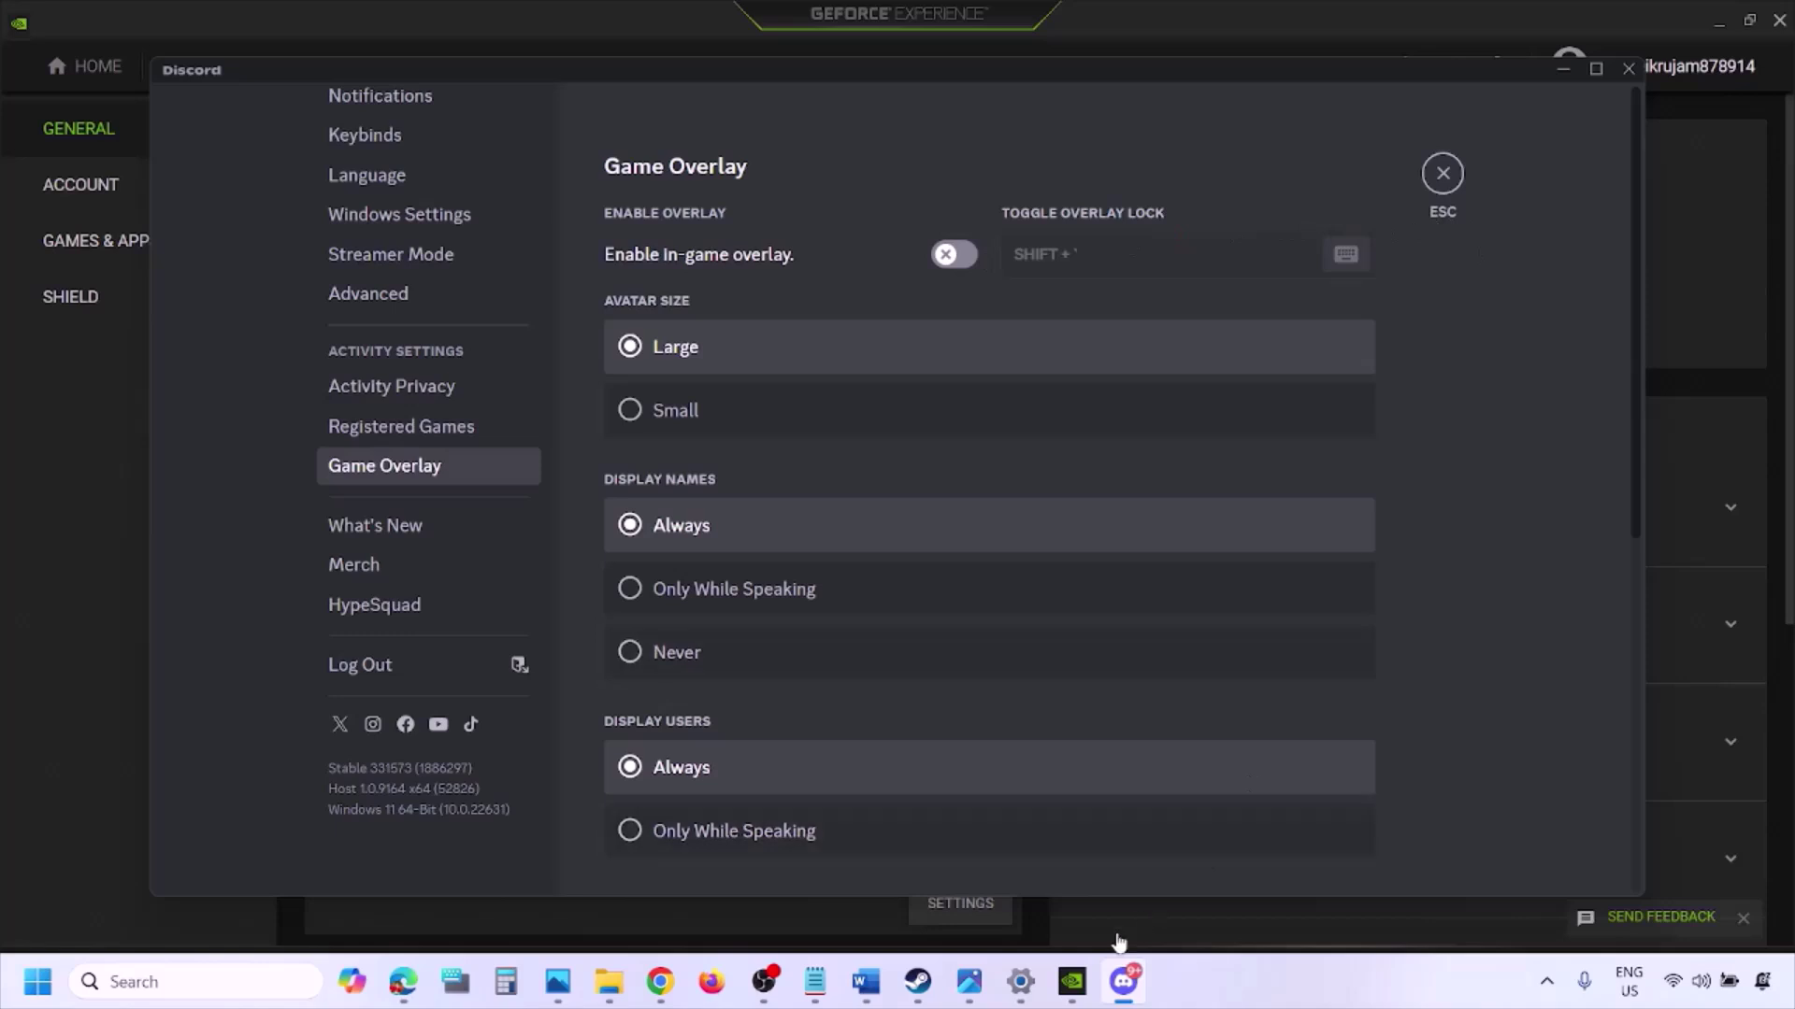
left_click(1077, 985)
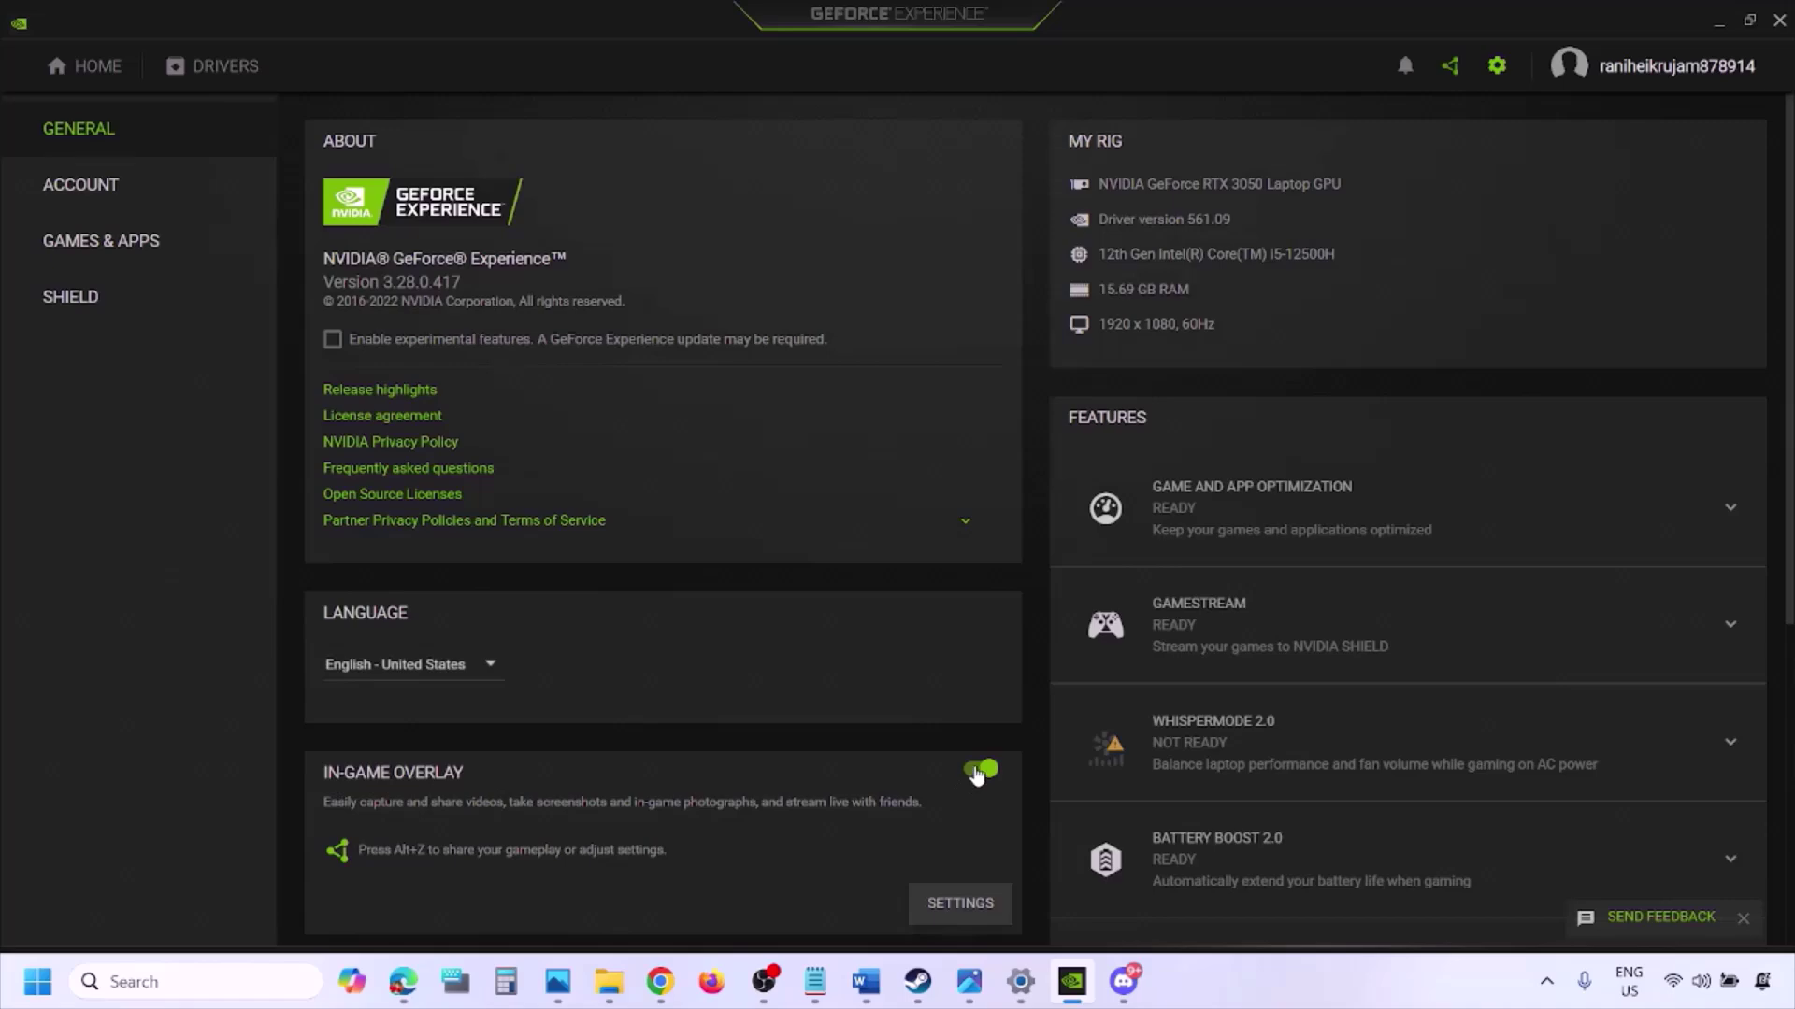
left_click(979, 772)
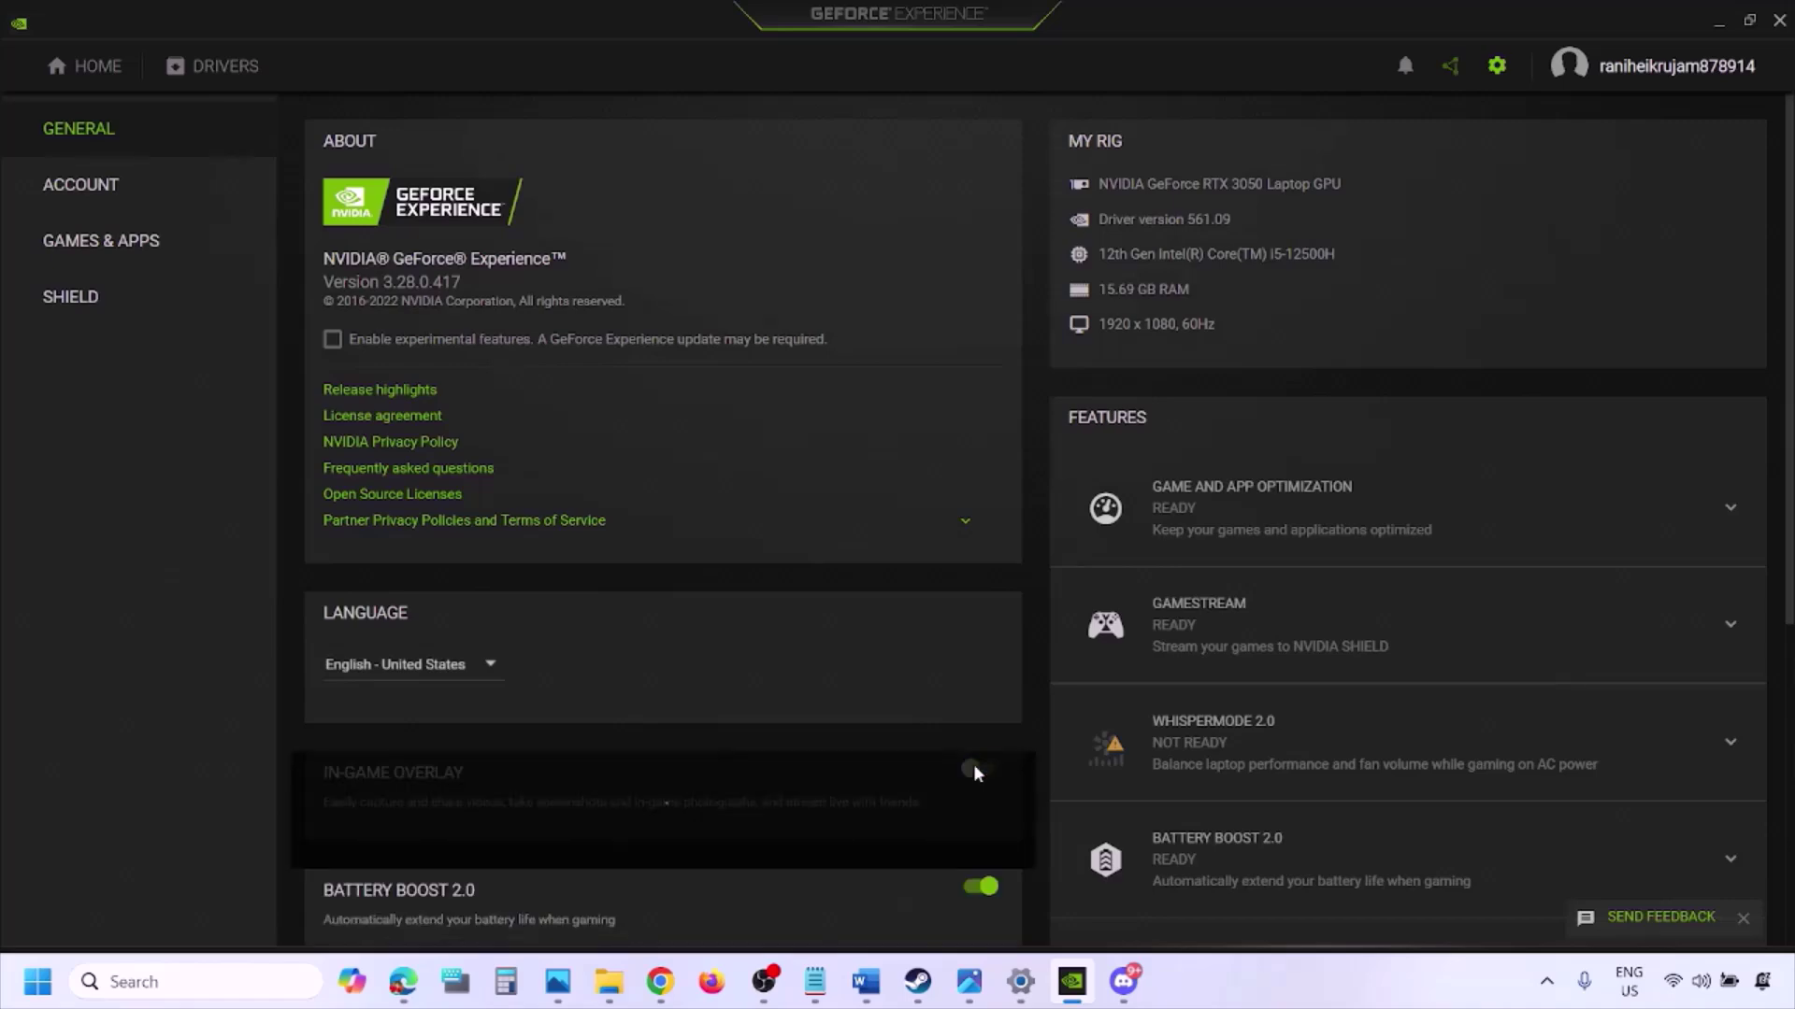
- Return to the Word document and highlight "close all the overlay apps" in the Step 9 text
left_click(861, 992)
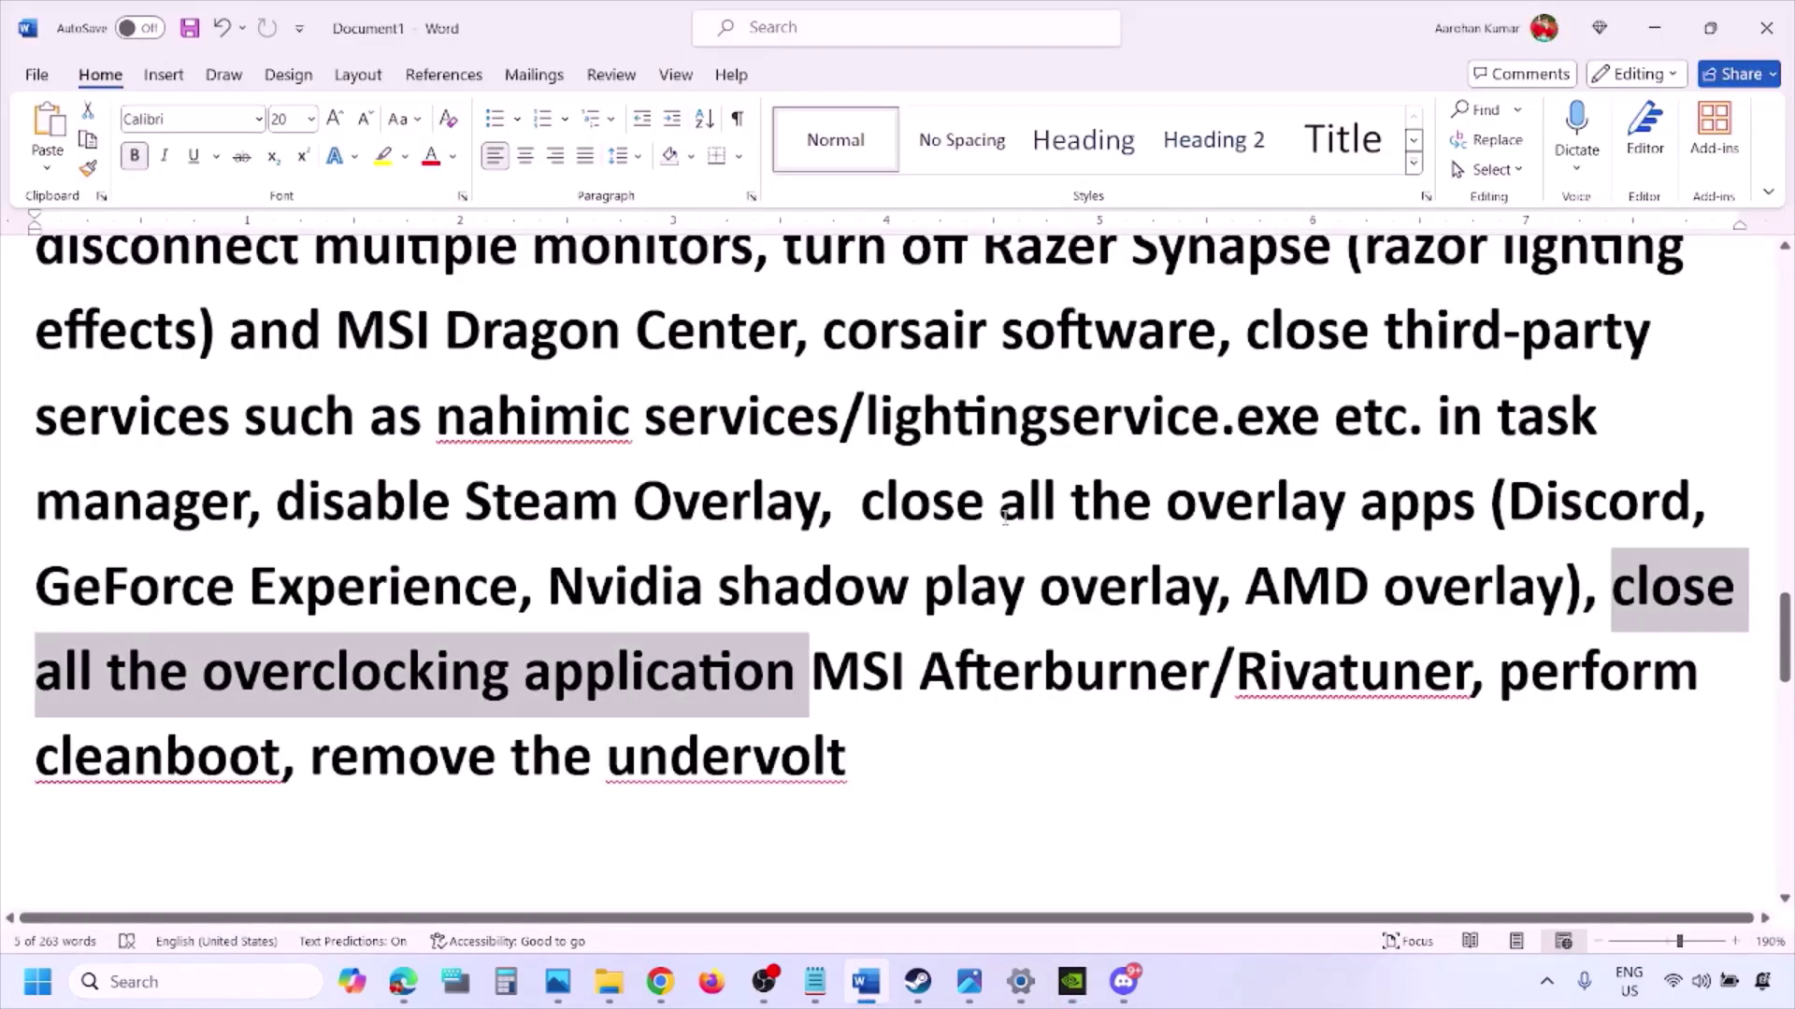
scroll(1284, 378, "up", 2)
scroll(1122, 449, "down", 1)
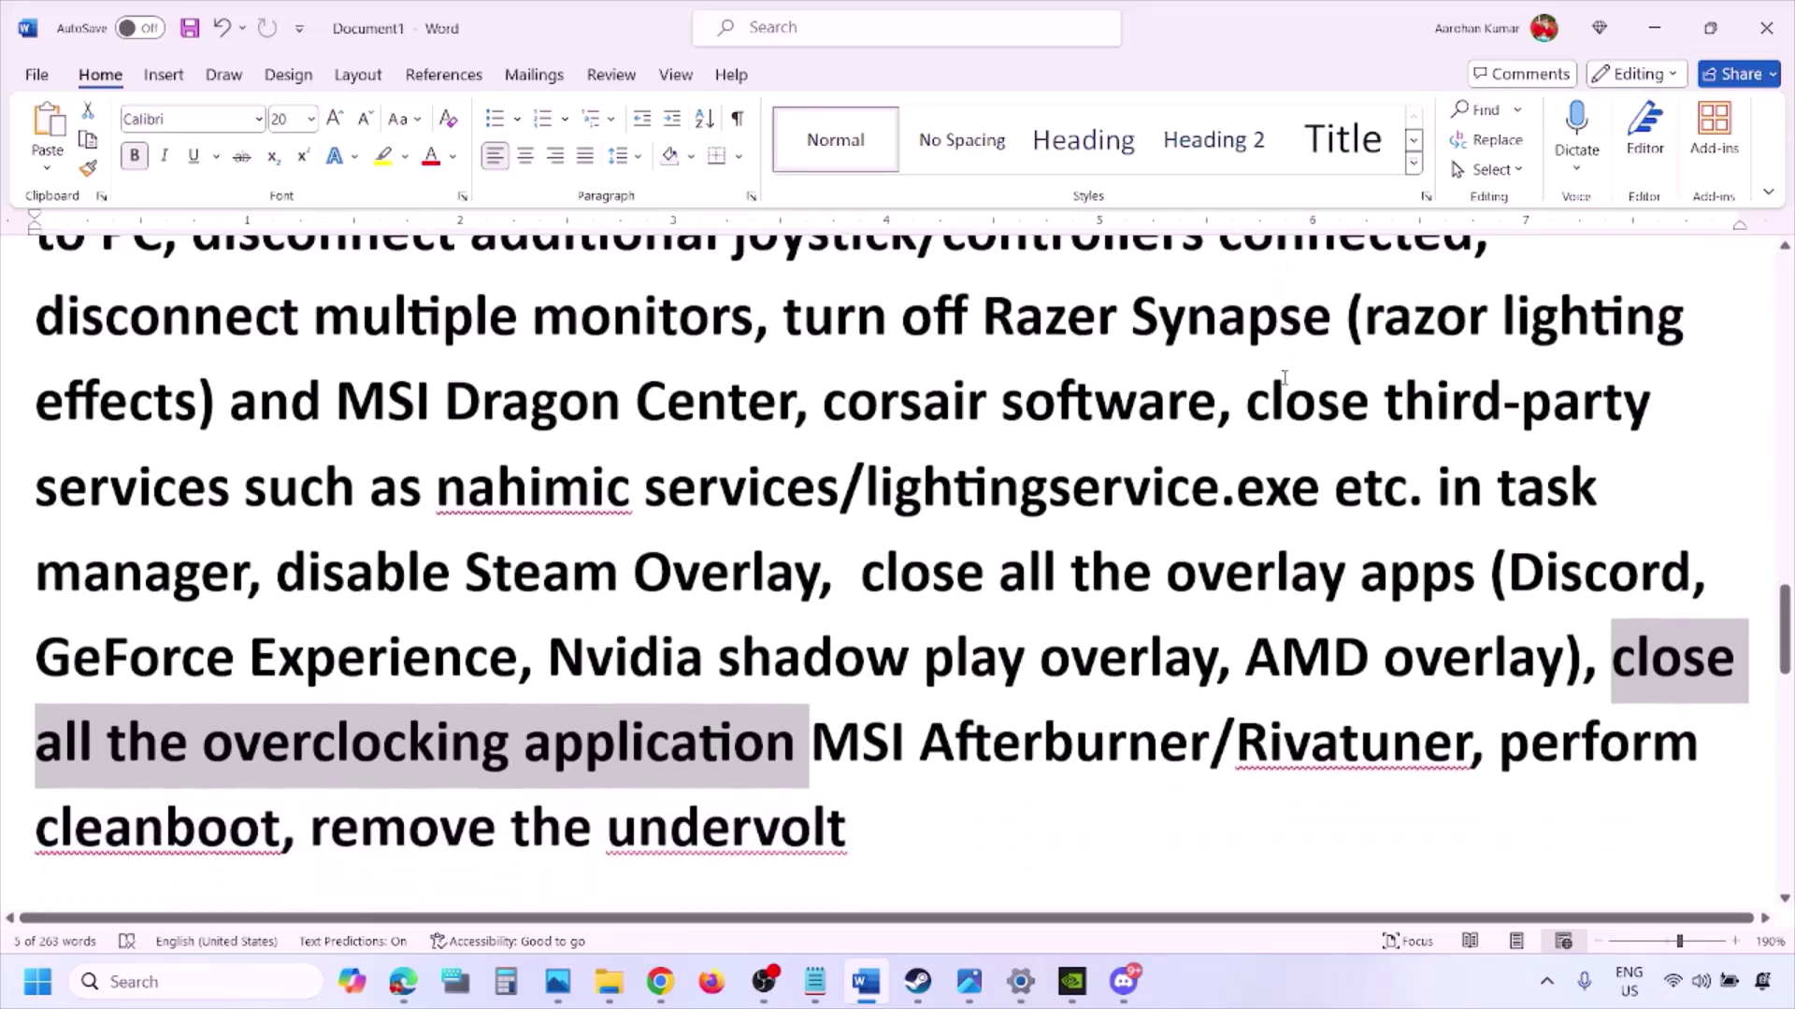
left_click_drag(886, 547, 1400, 560)
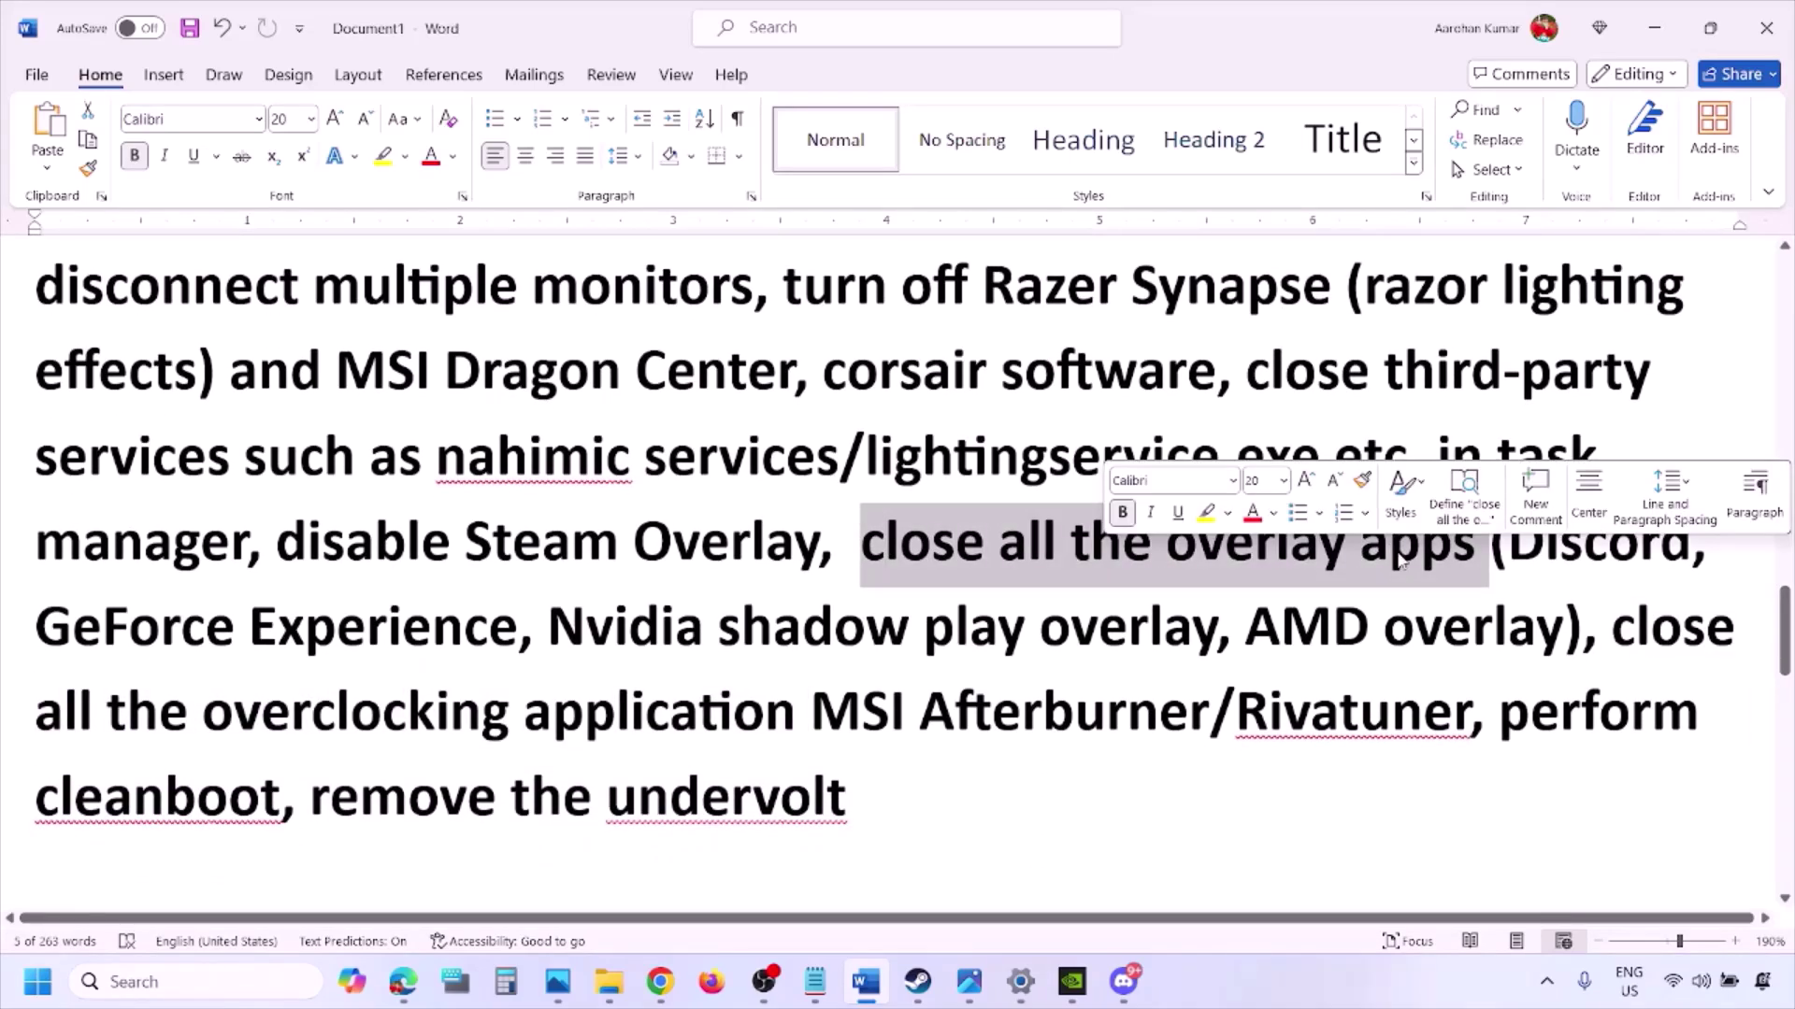
left_click(986, 554)
left_click_drag(867, 544, 1444, 557)
- Quit Discord and exit the NVIDIA background app from the hidden system tray apps
left_click(1545, 979)
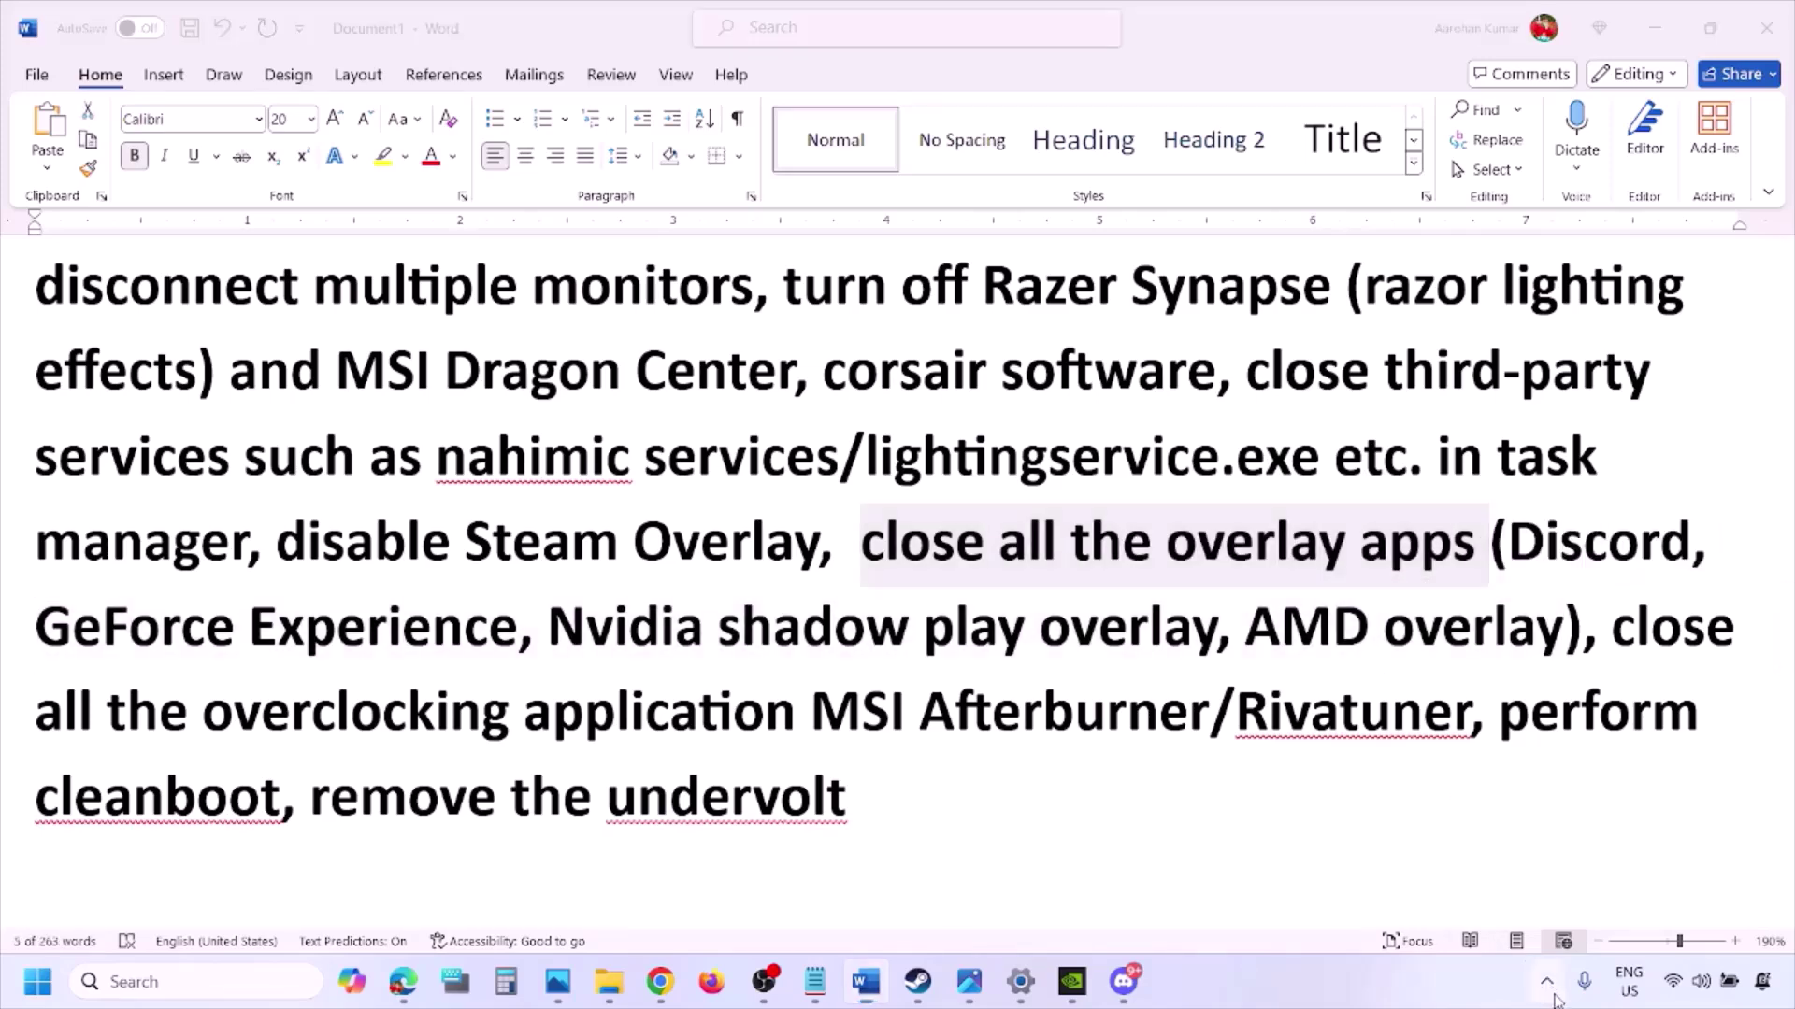
right_click(1502, 864)
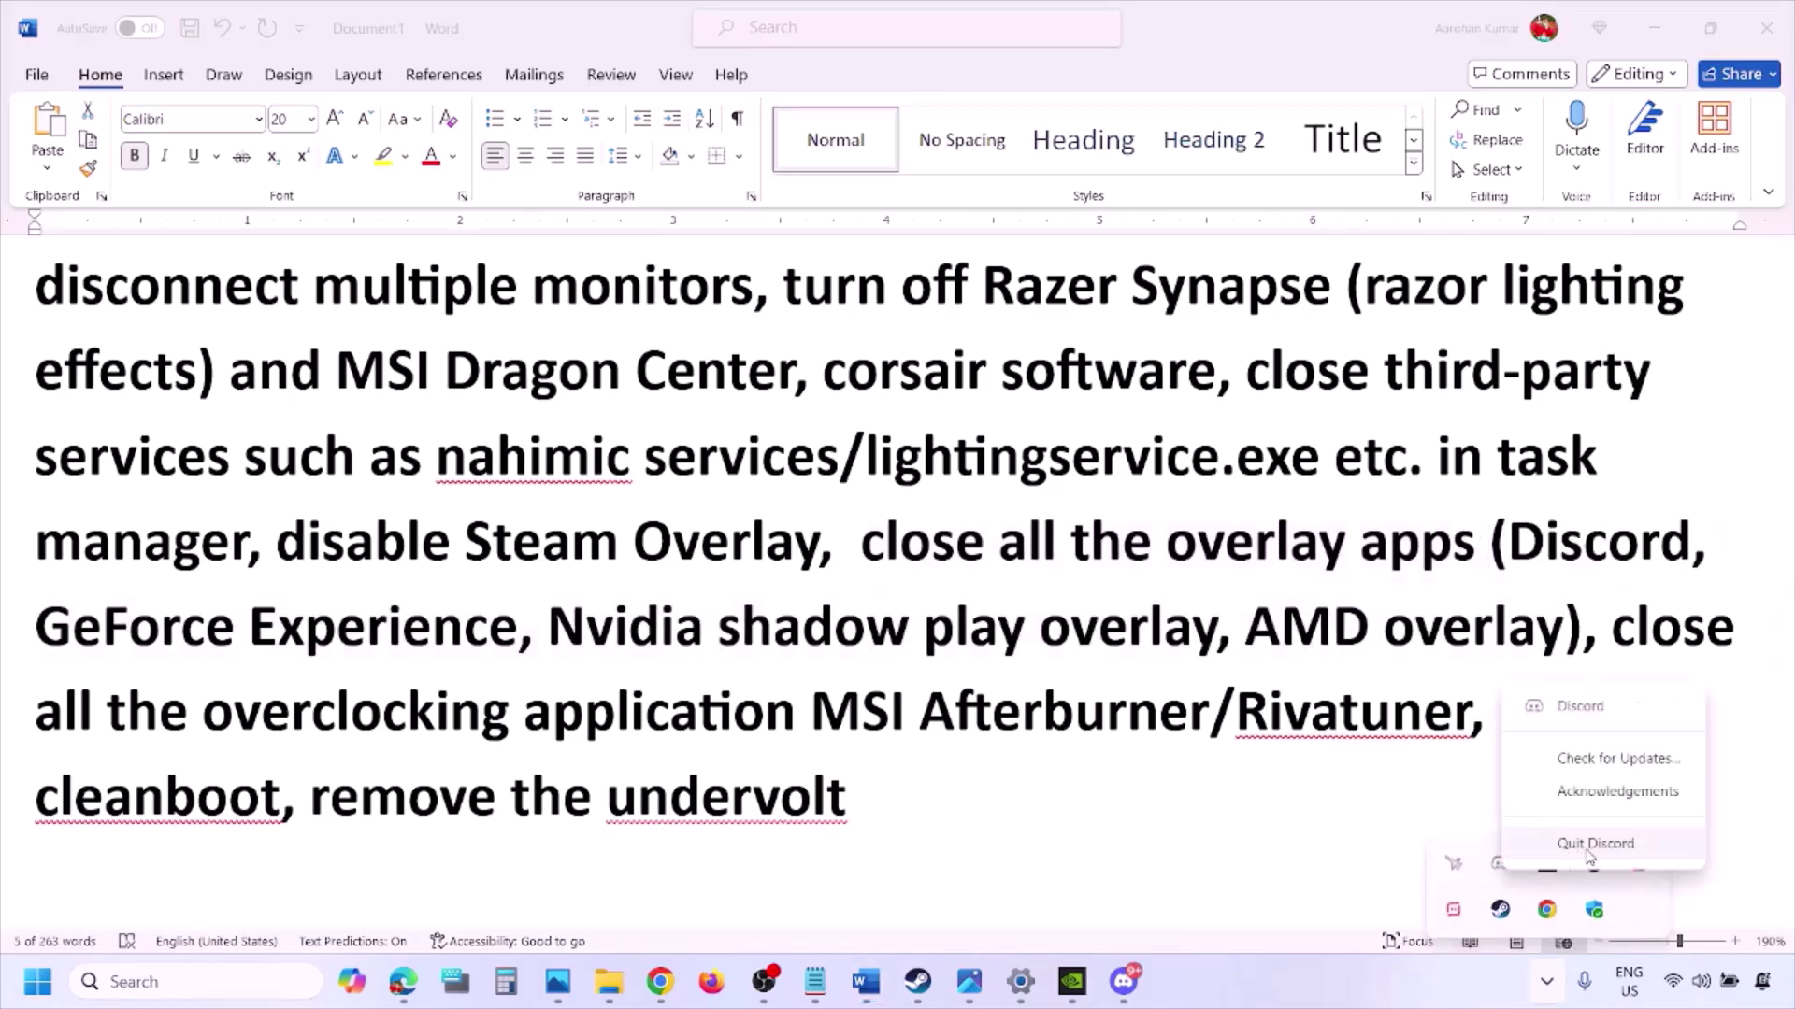
left_click(1589, 846)
right_click(1497, 879)
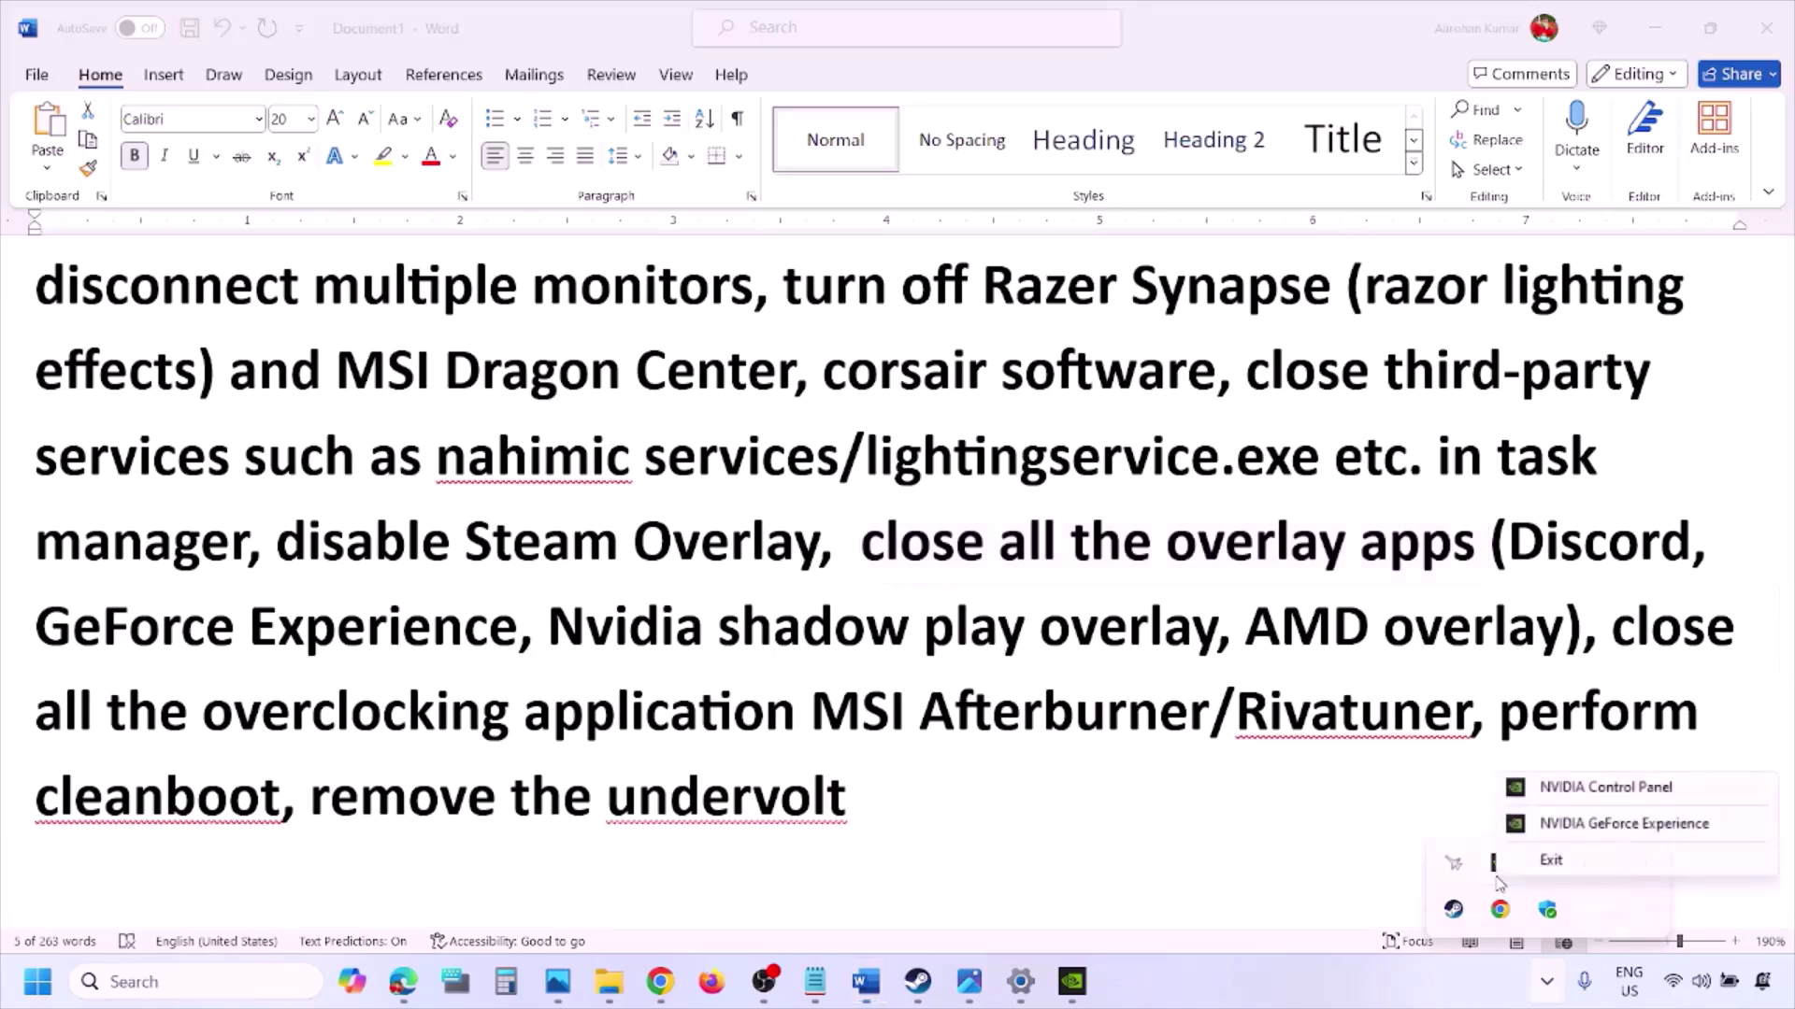
left_click(1552, 862)
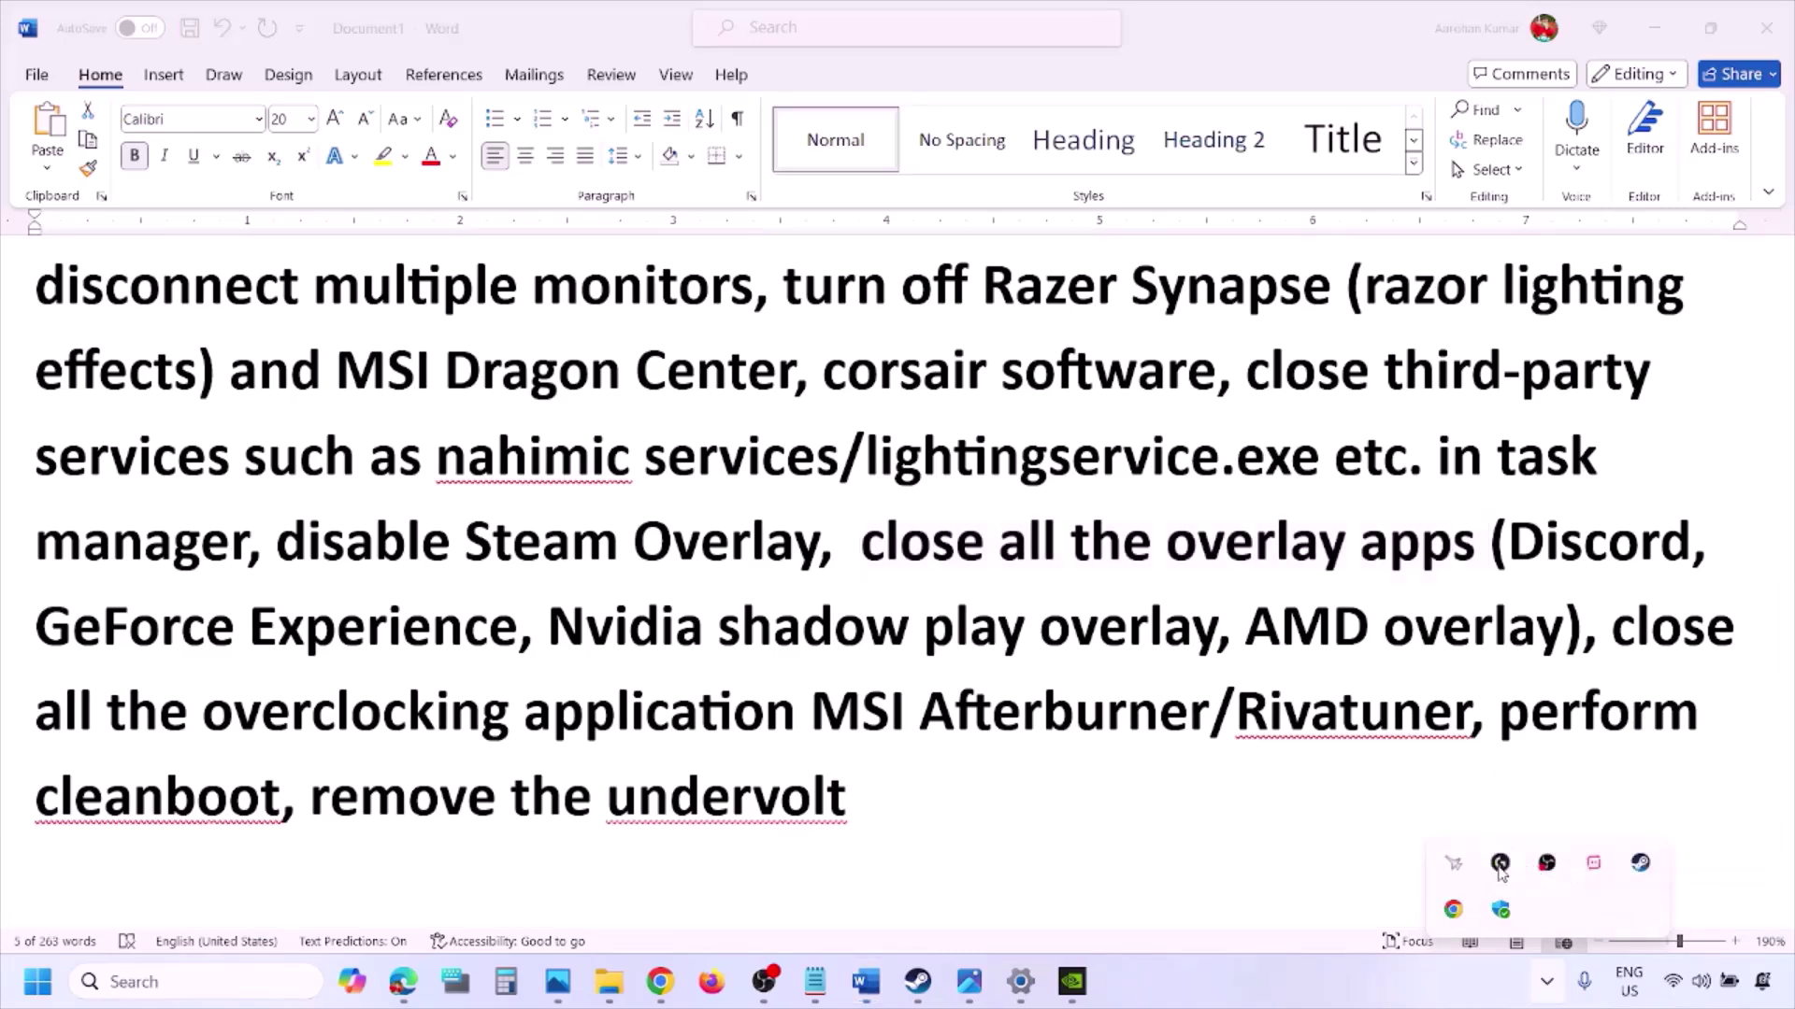
- Quit the two other background apps in the system tray, those with the black round icon and the pink icon
right_click(1499, 865)
left_click(1484, 927)
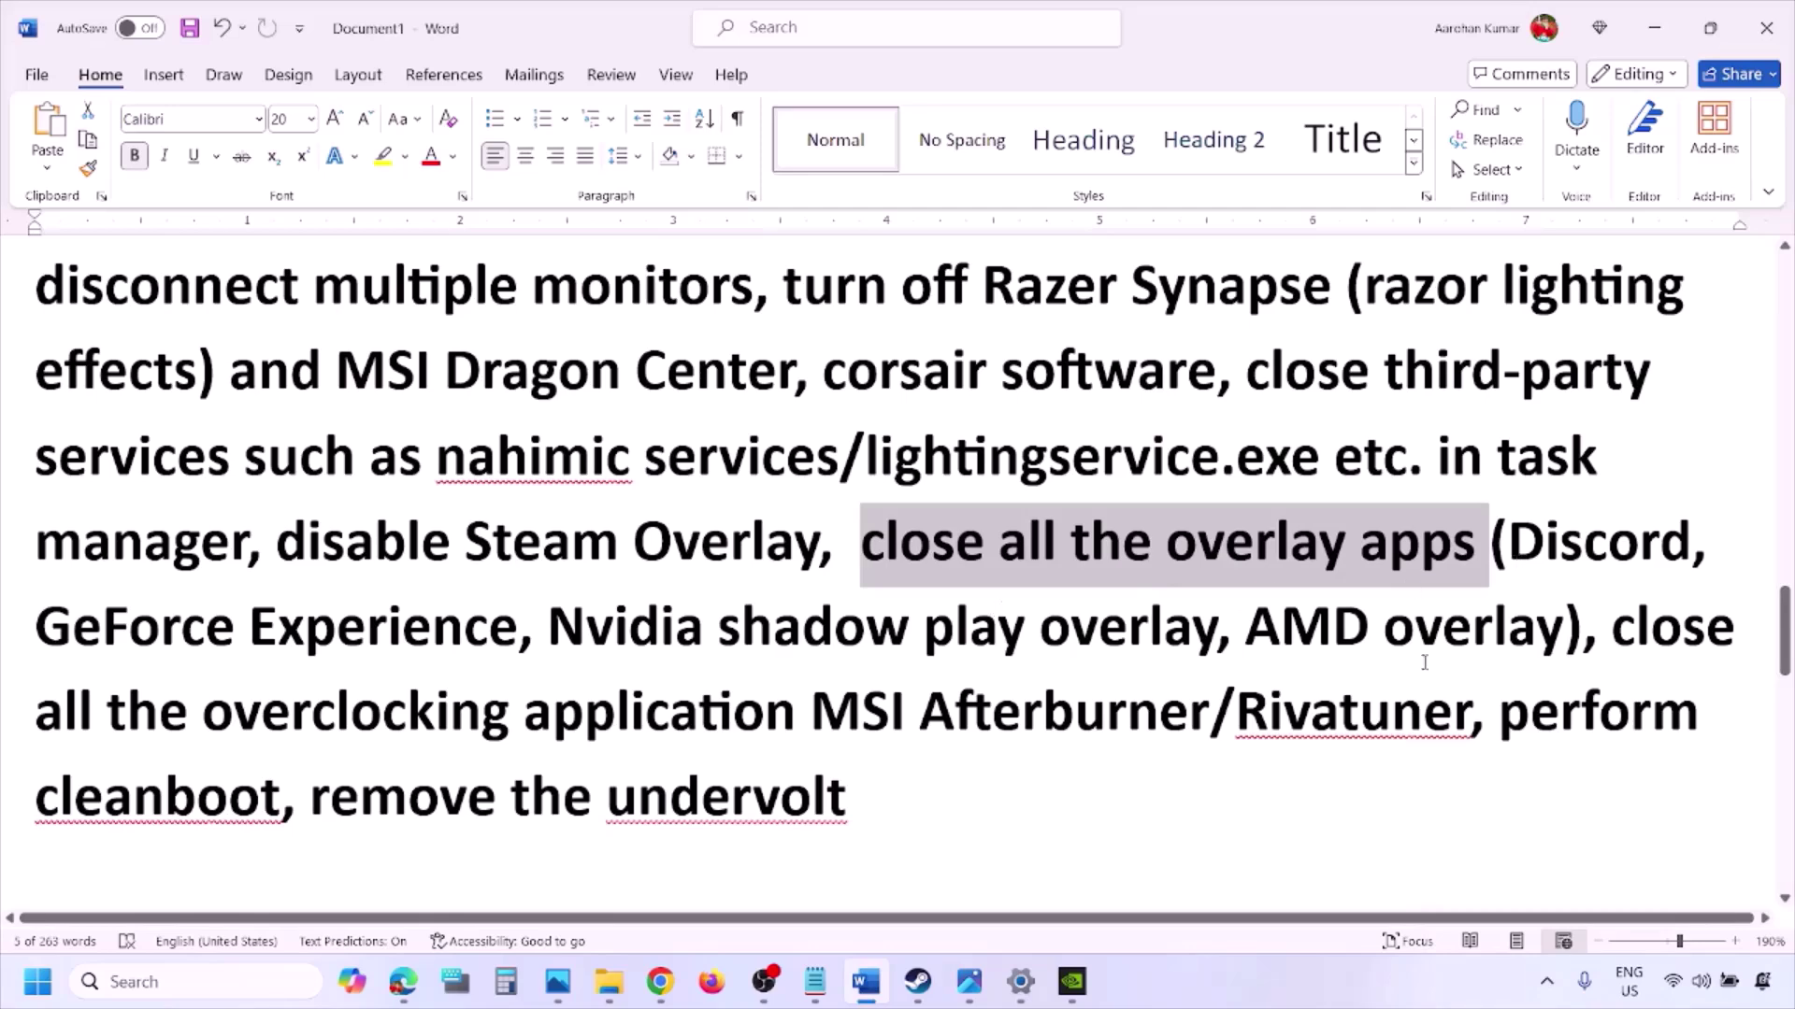
left_click(1546, 981)
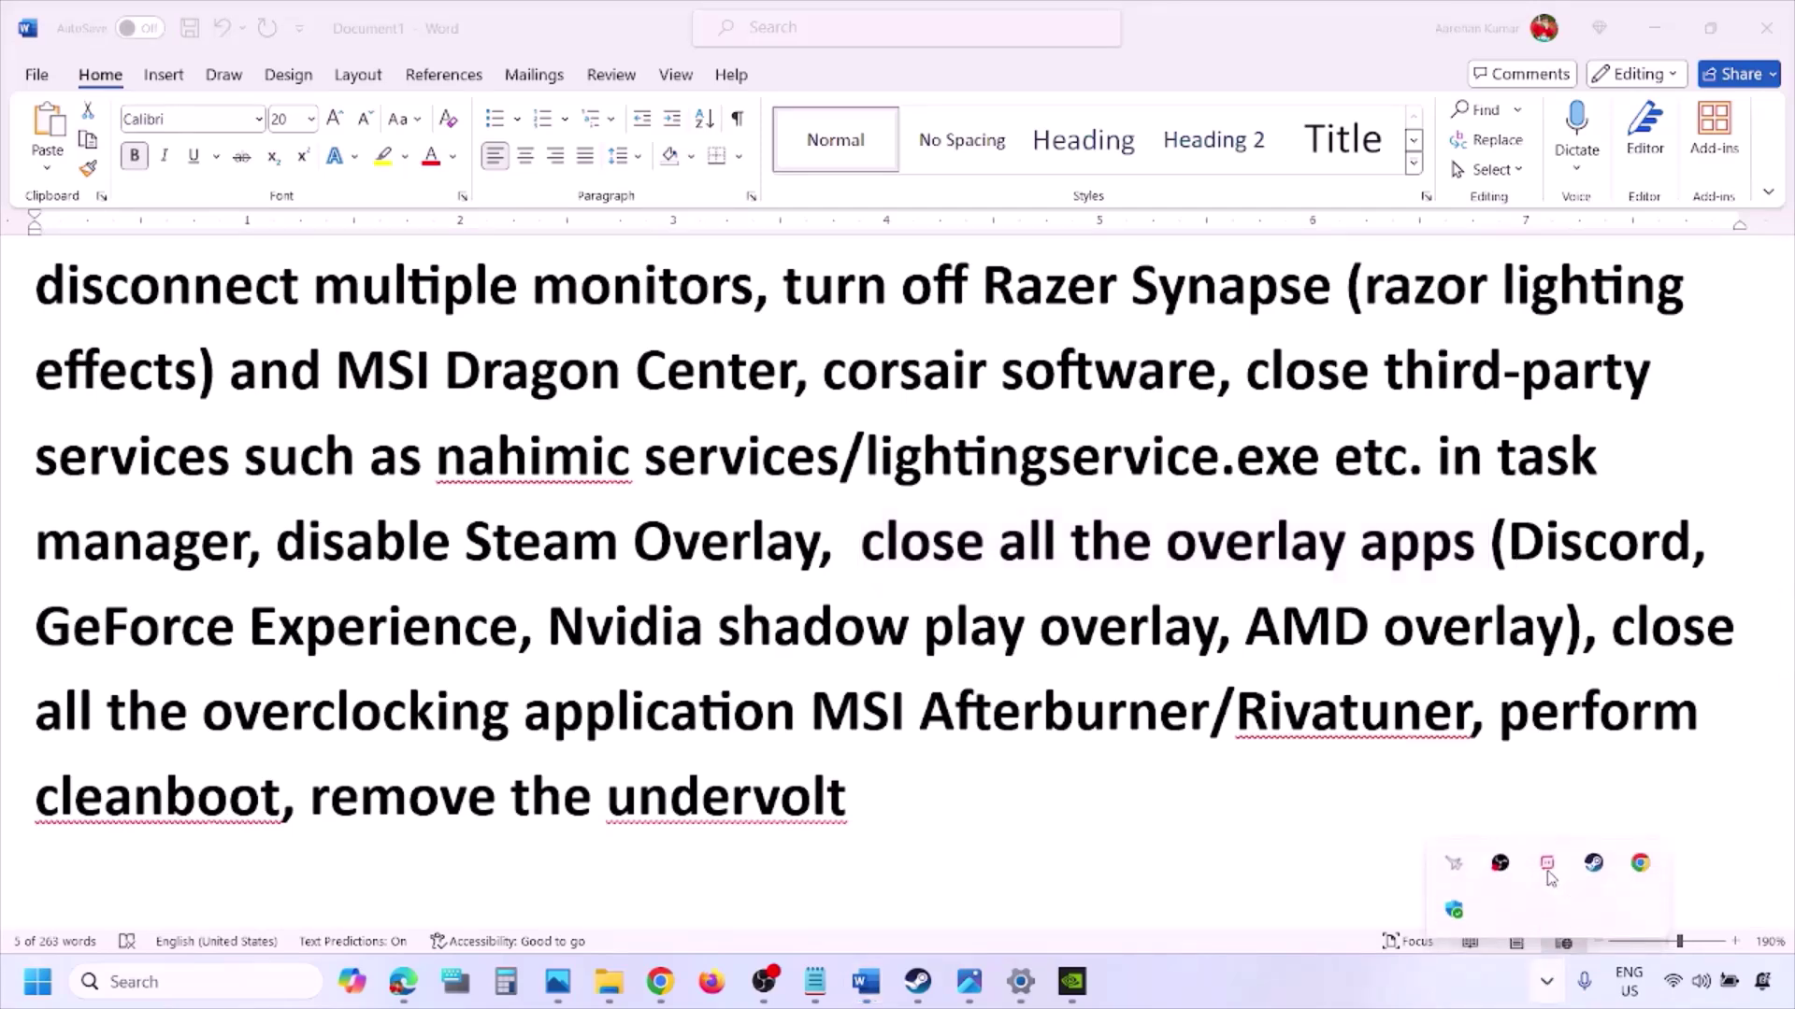
right_click(1549, 874)
left_click(1582, 850)
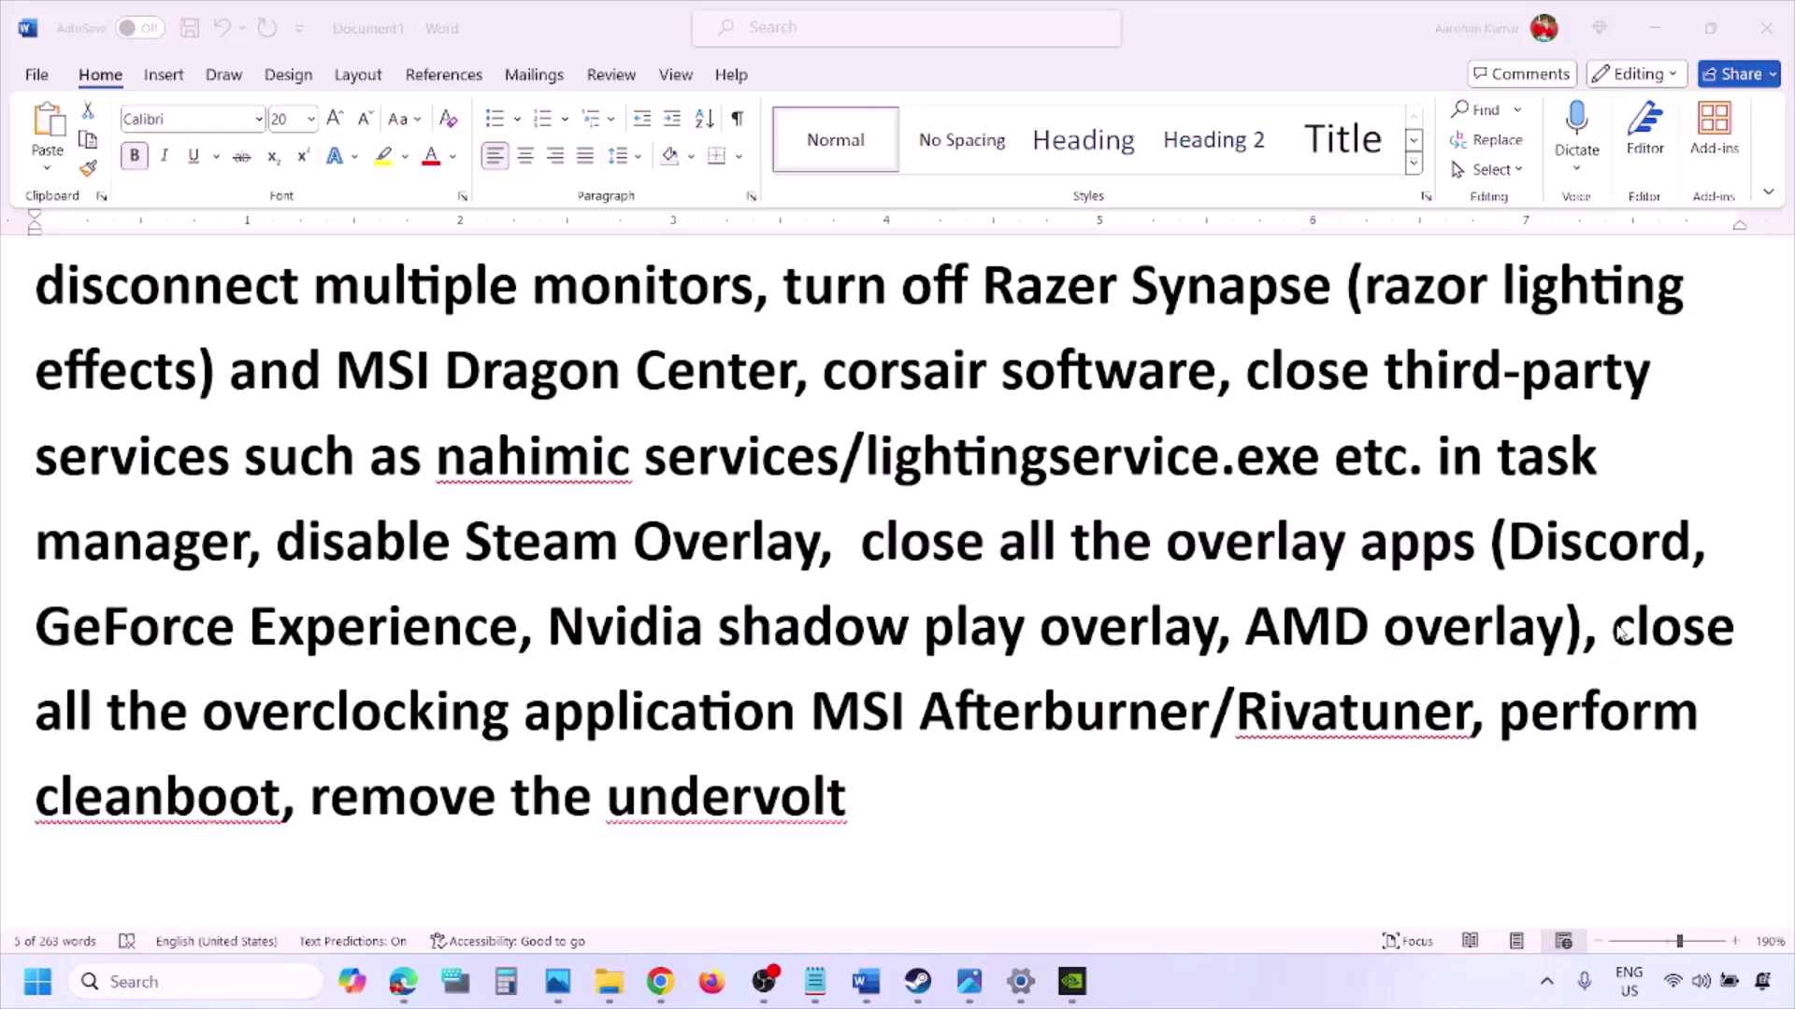
- Highlight the Step 9 text on closing the overclocking application, and close MSI Afterburner running in the background
left_click_drag(1613, 629, 861, 715)
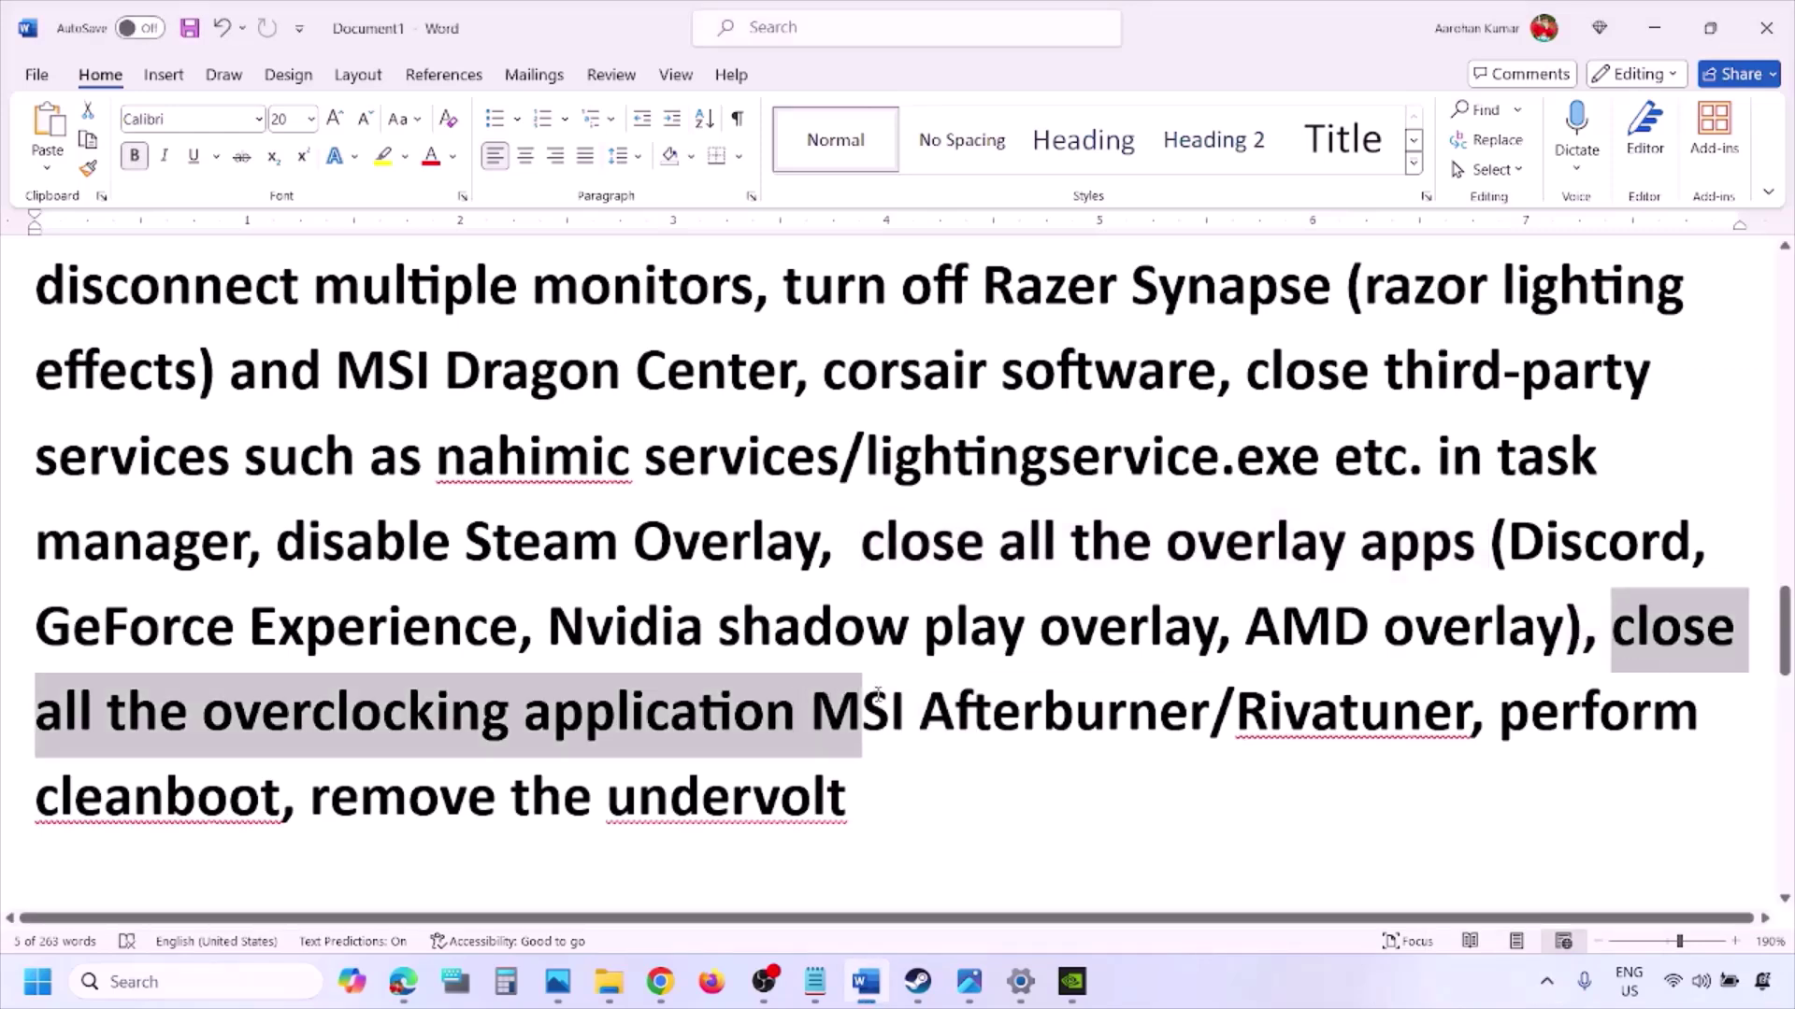
left_click(1546, 983)
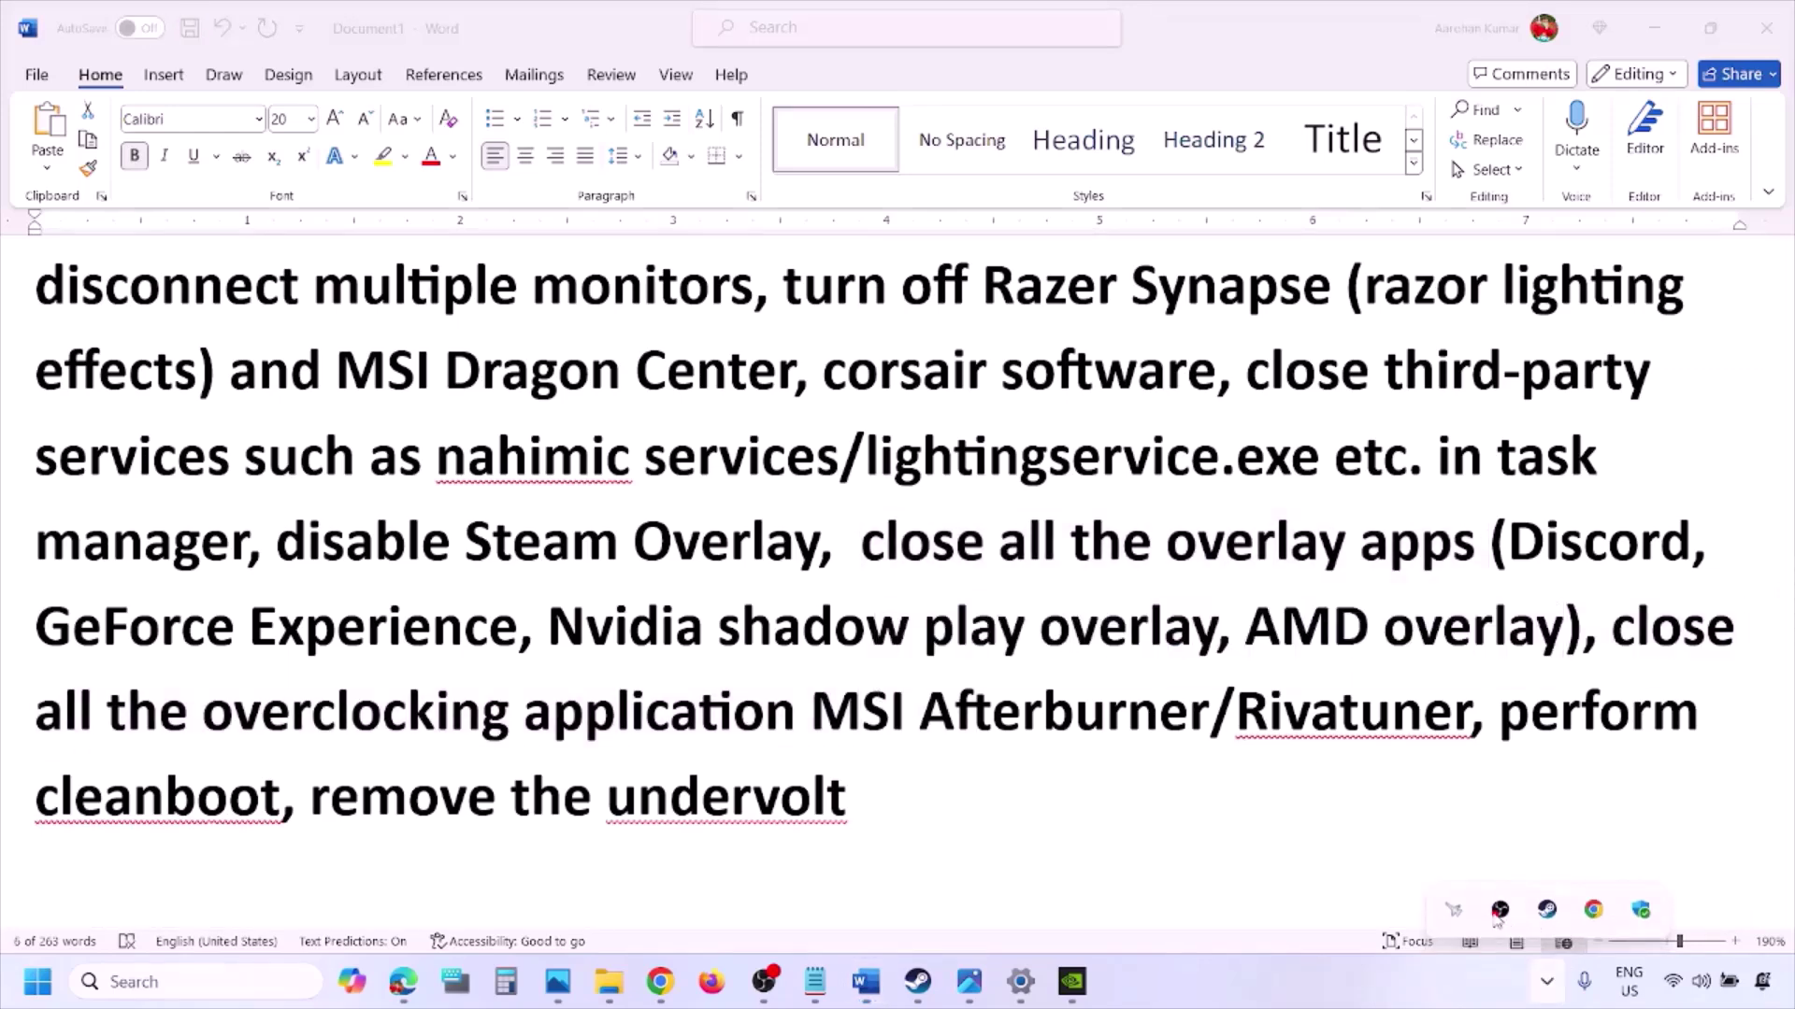
right_click(1456, 914)
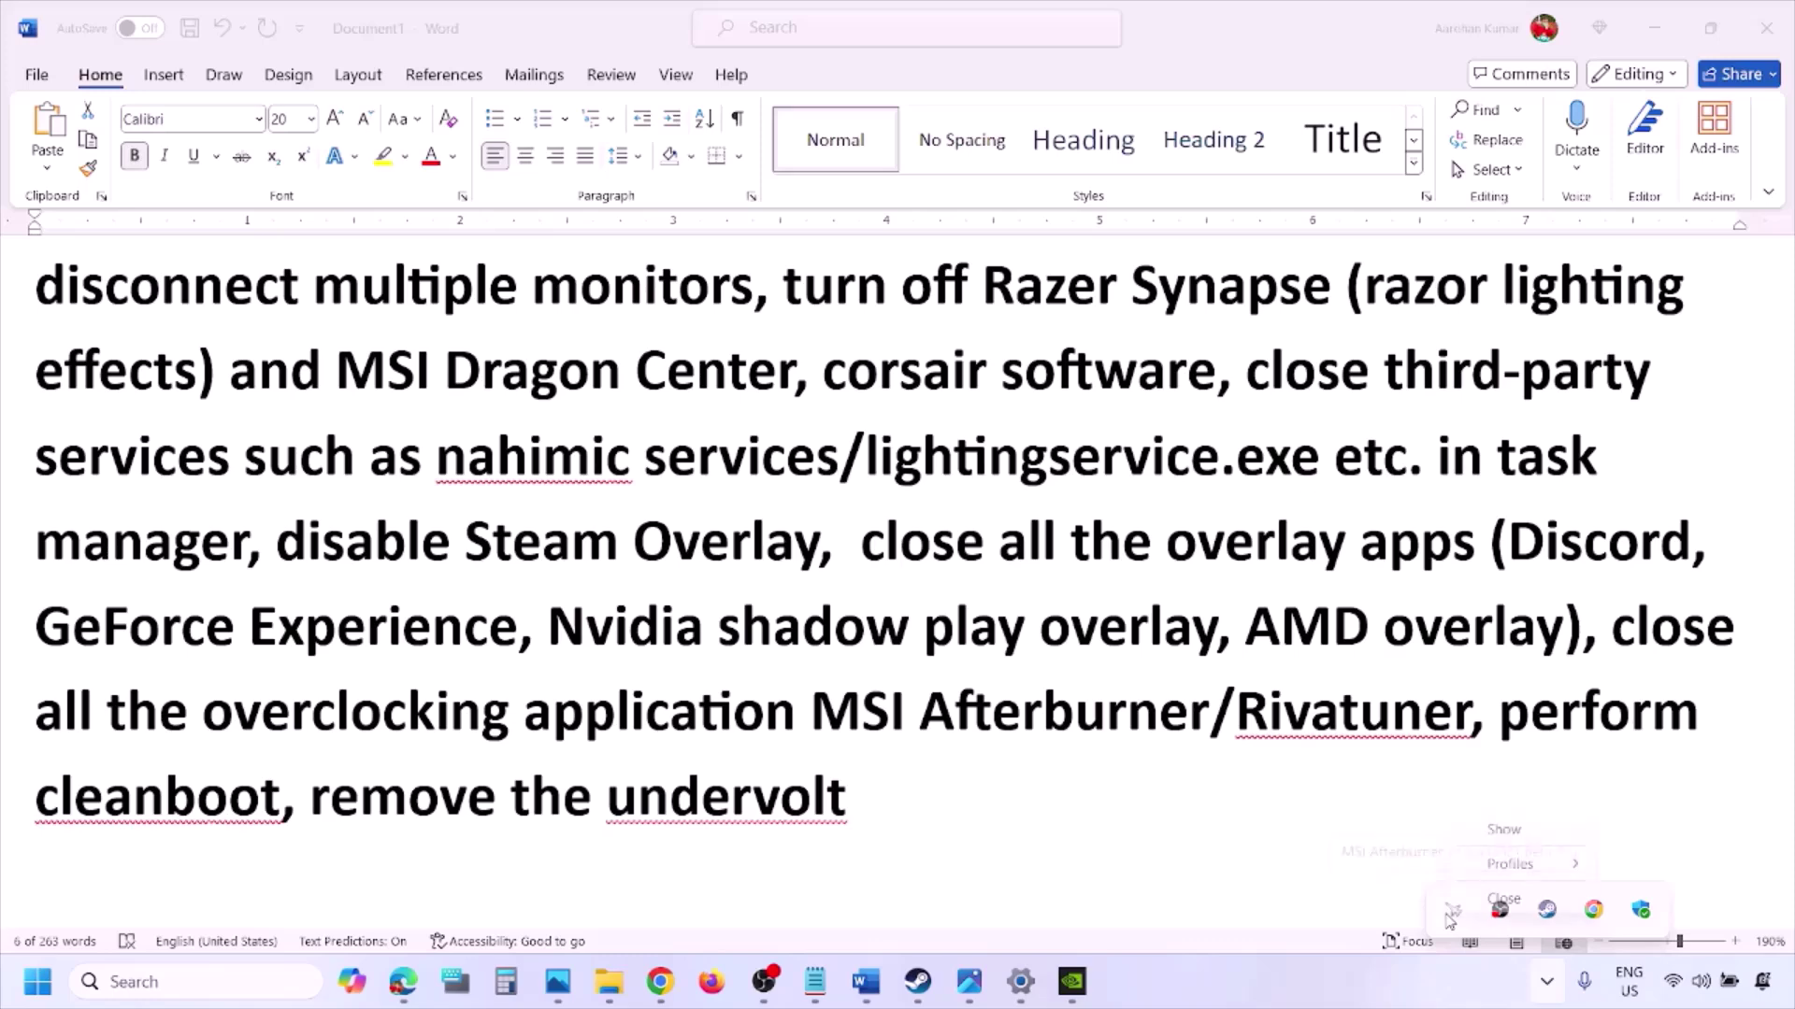
left_click(1507, 899)
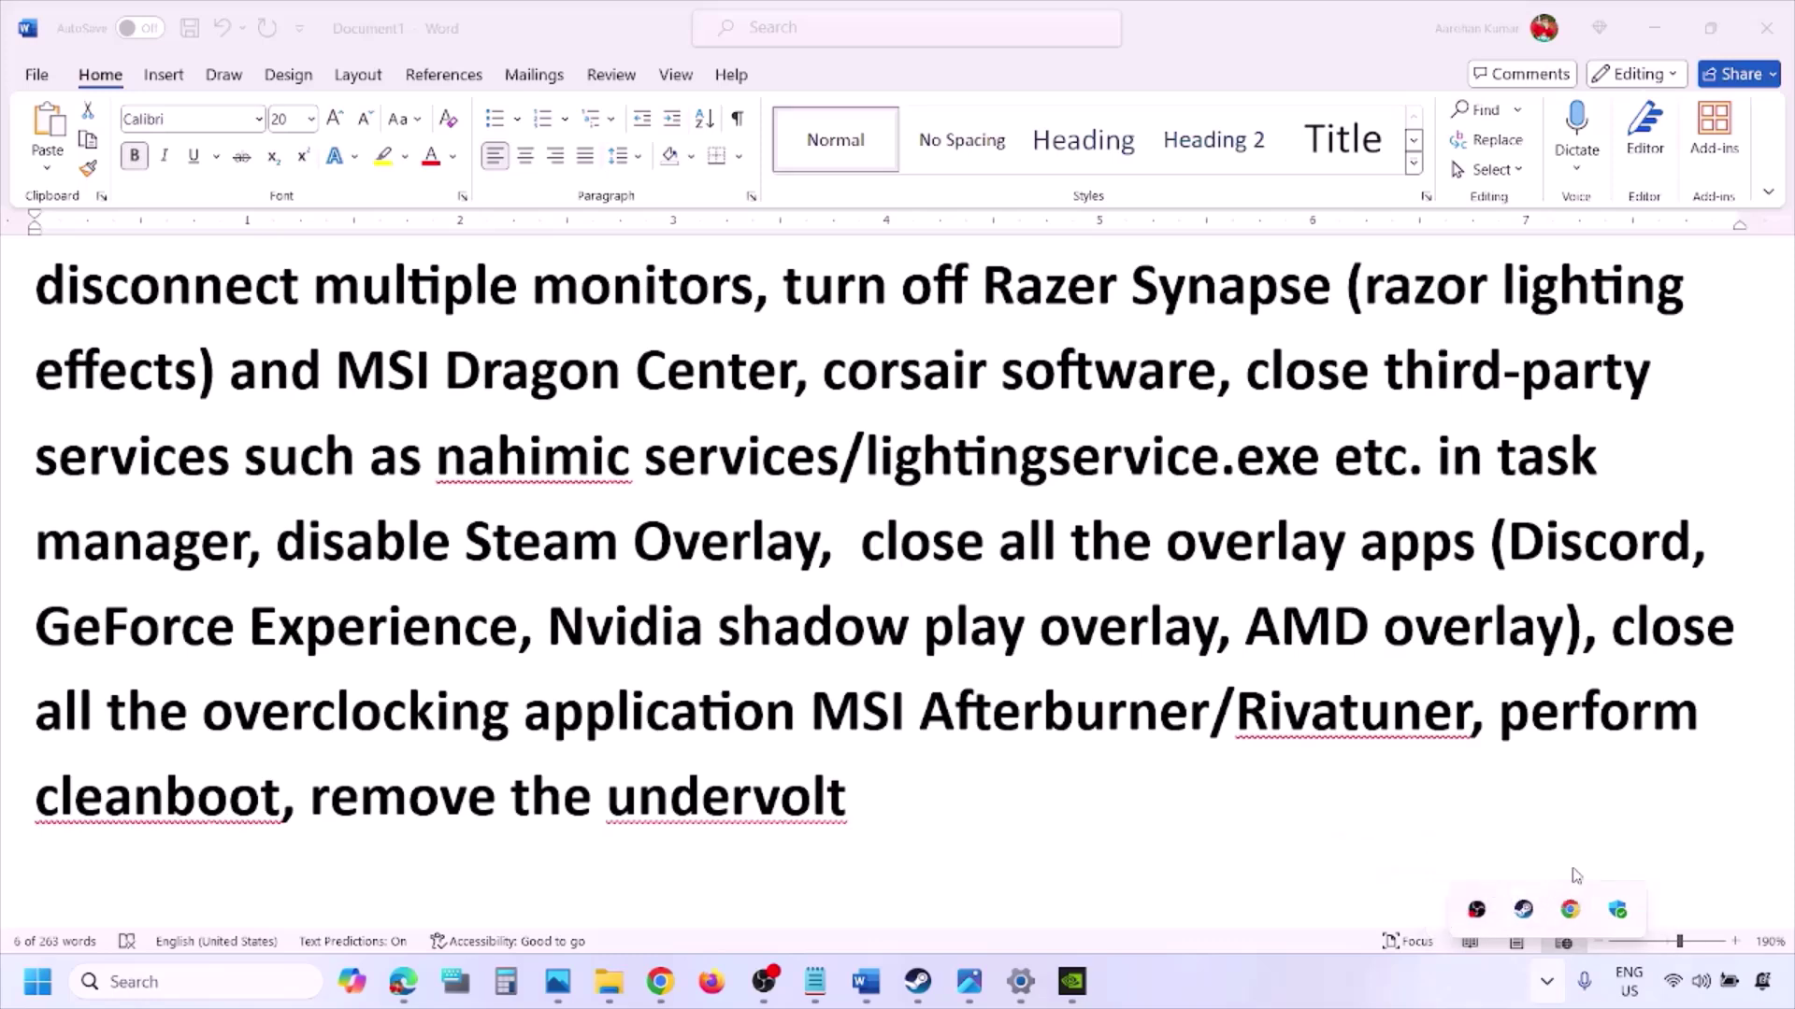
left_click(1241, 712)
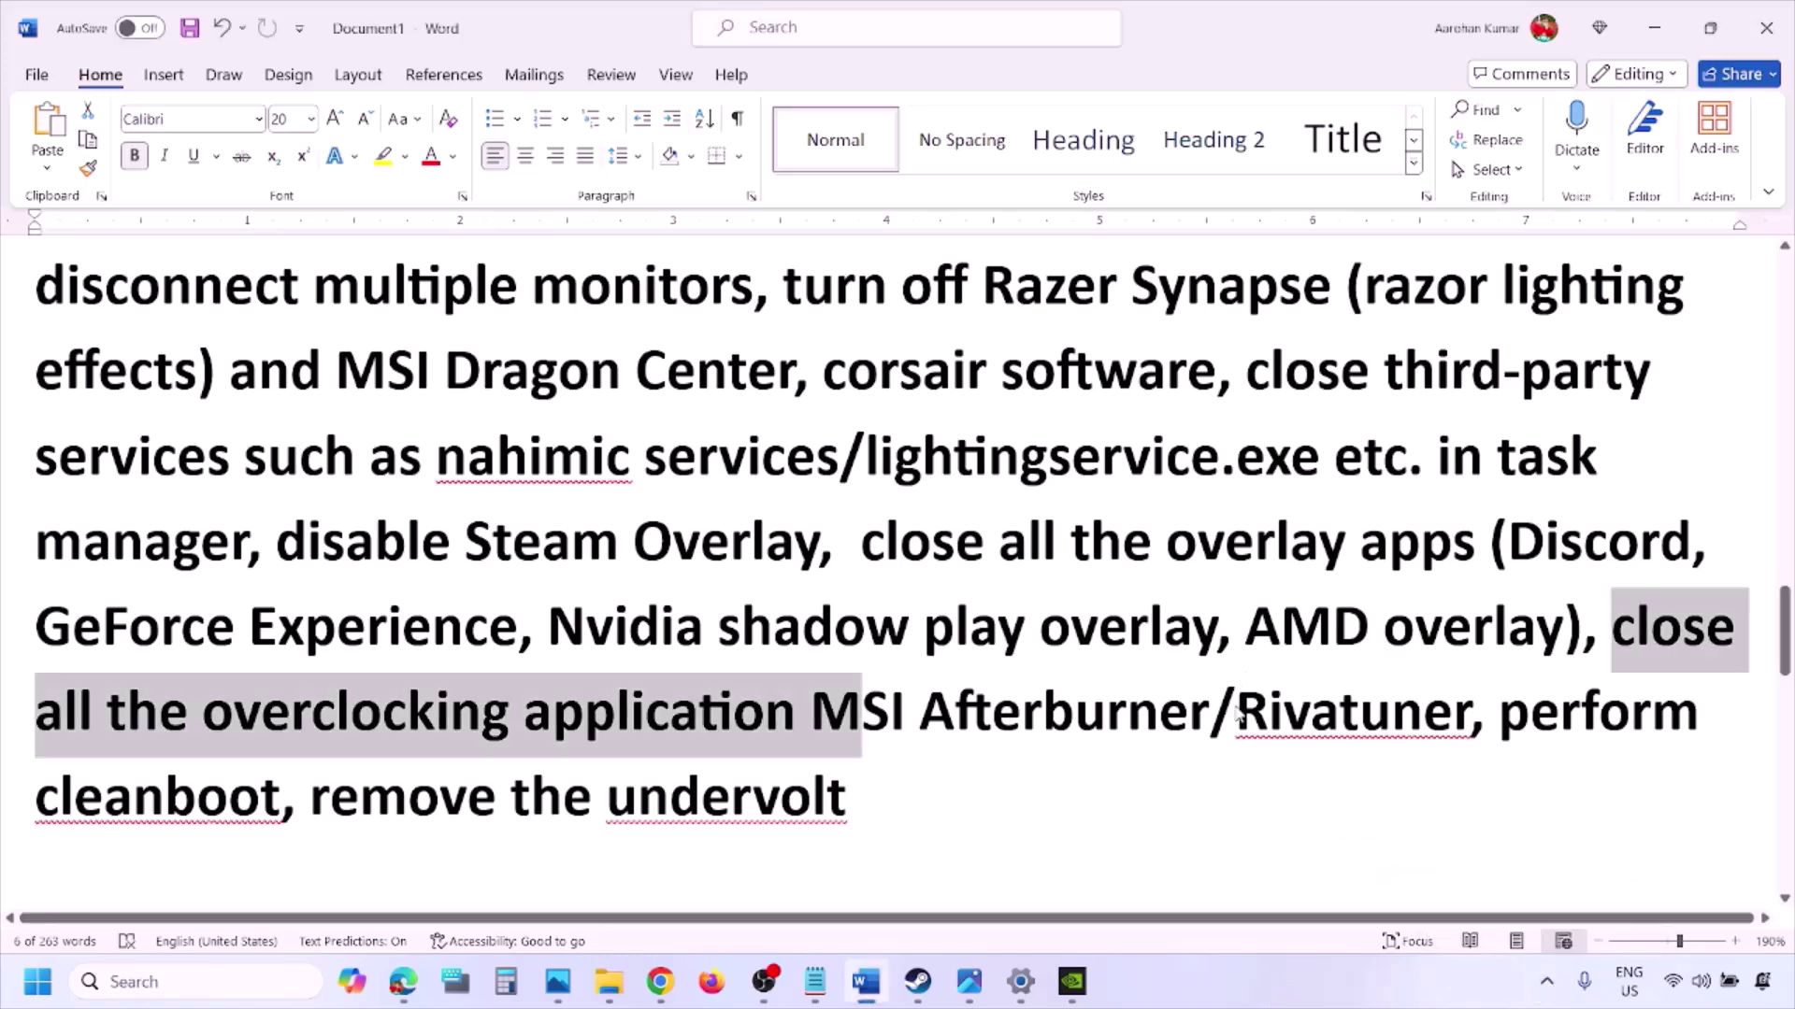